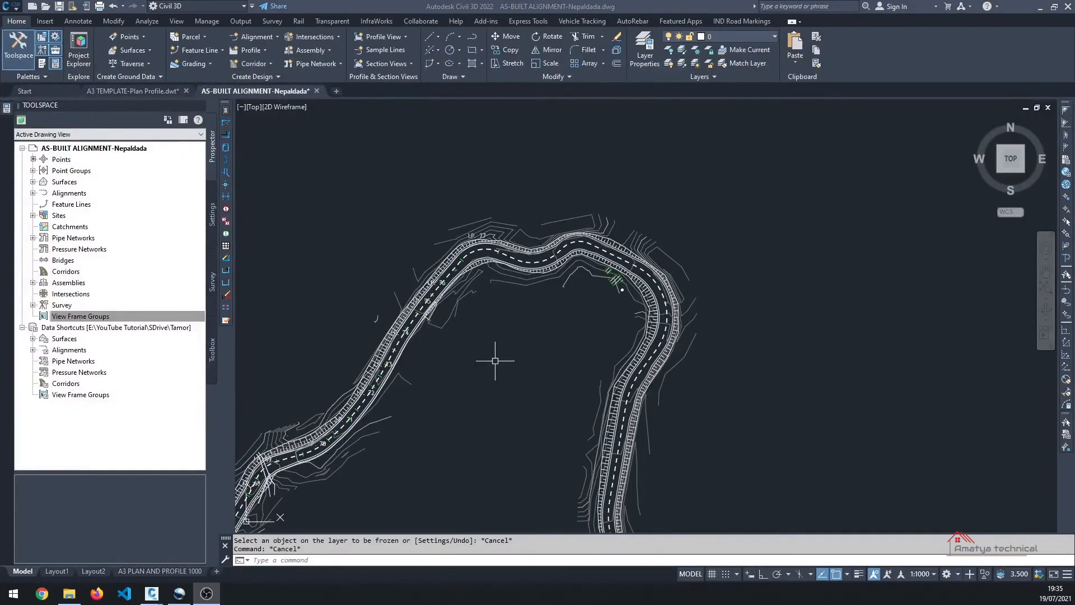
# Step: Start creating view frames for the Nepaldada alignment, keeping the automatic station range, and go on to the sheet settings
pyautogui.moveTo(473, 368); pyautogui.dragTo(586, 224, button='middle')
pyautogui.scroll(-5, 582, 328)
pyautogui.press('Escape')
pyautogui.press('Escape')
pyautogui.scroll(5, 356, 343)
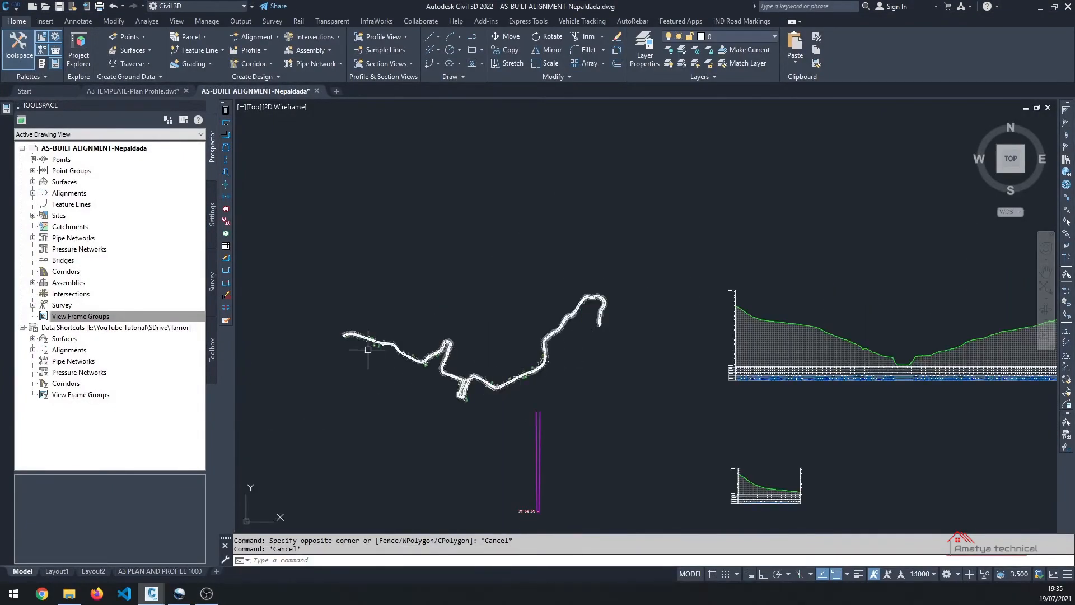
pyautogui.scroll(-4, 312, 242)
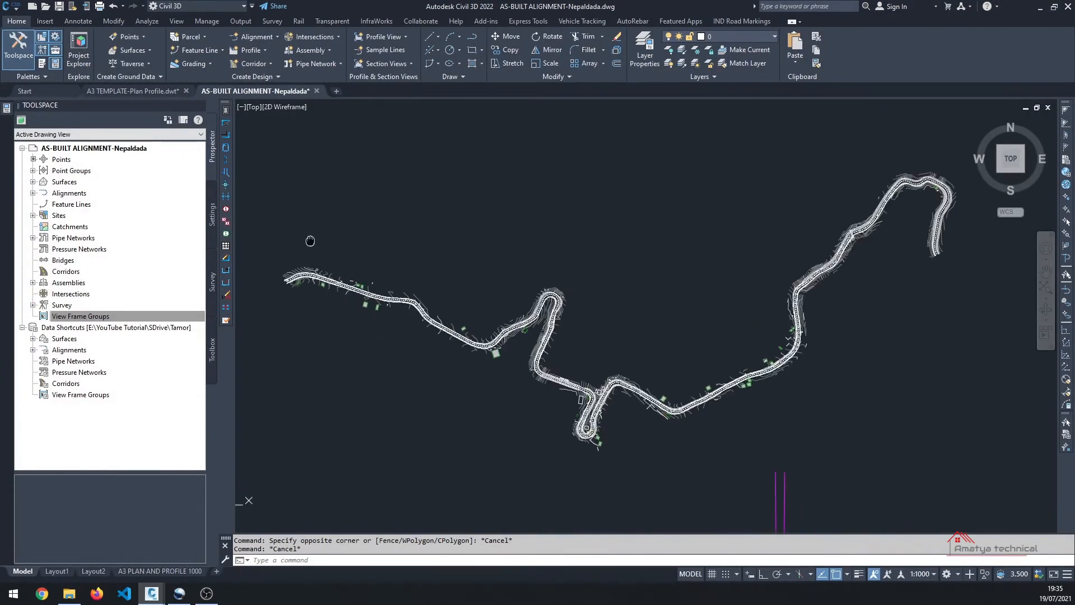
pyautogui.click(243, 26)
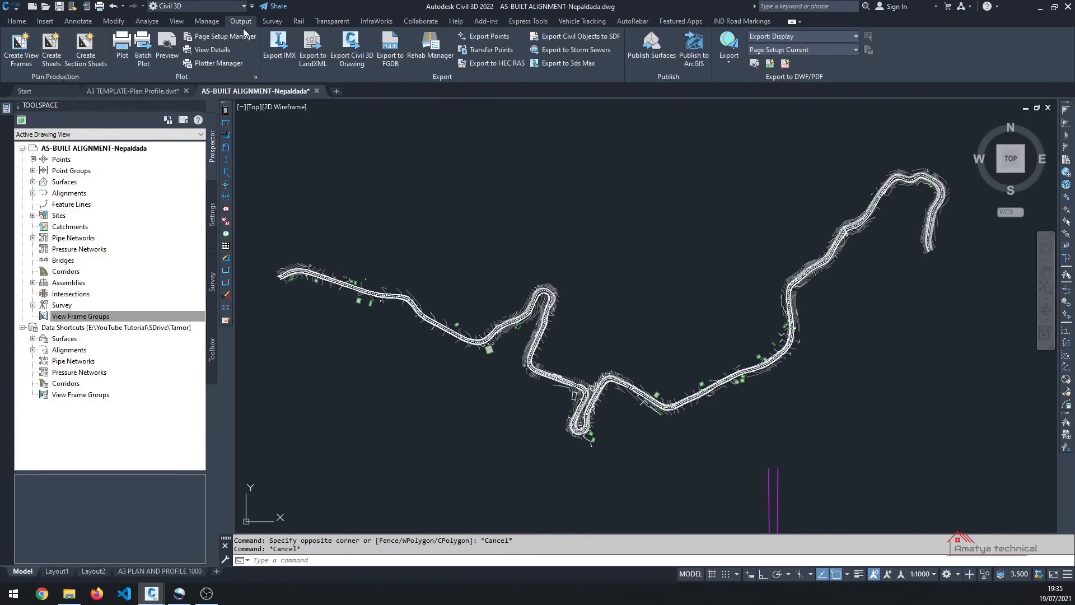
pyautogui.click(24, 39)
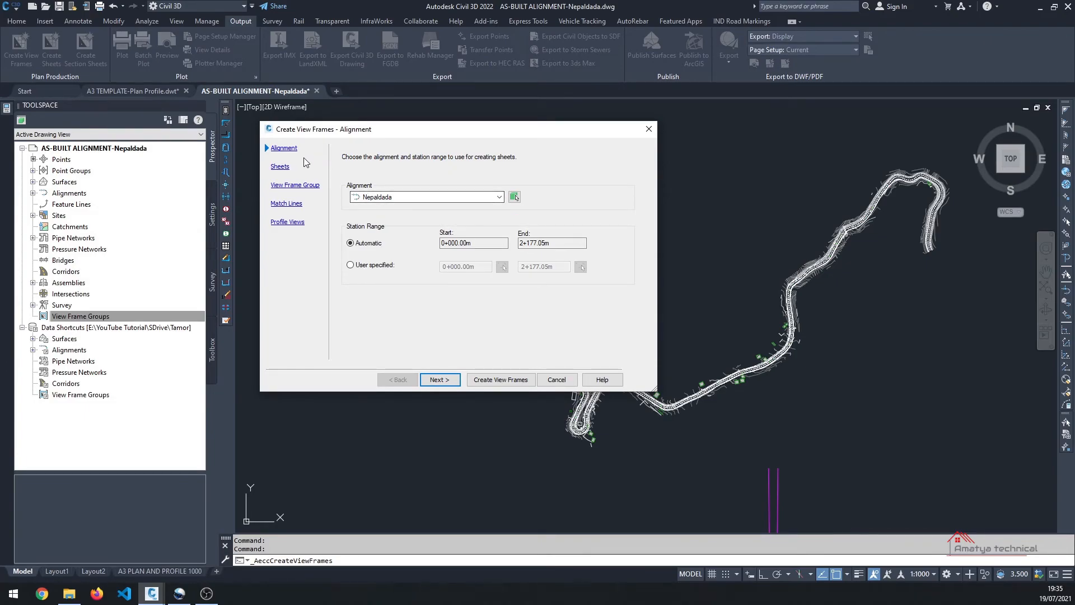
pyautogui.click(280, 166)
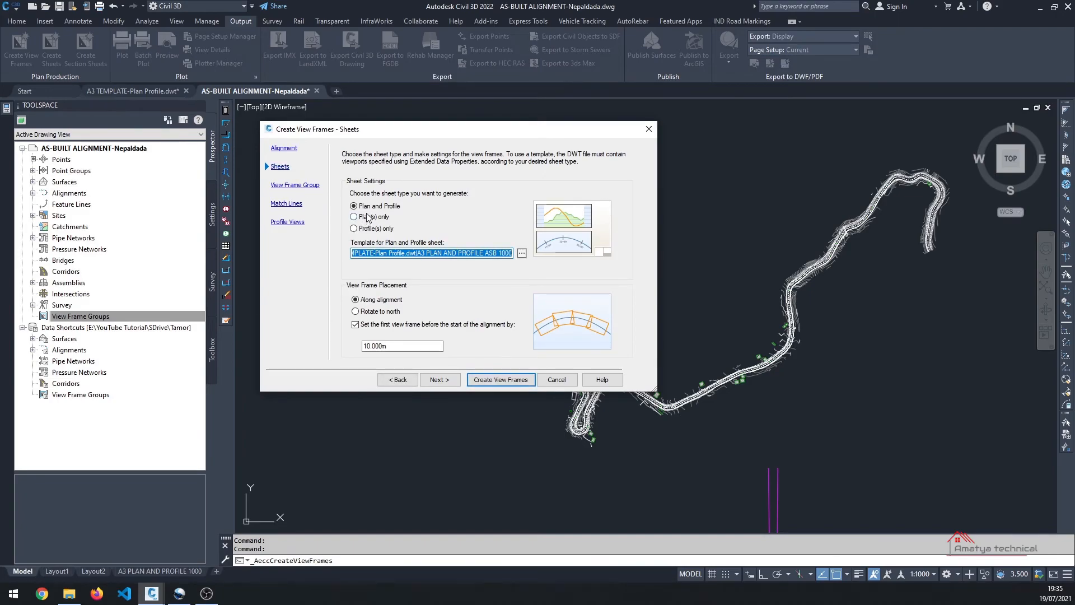
# Step: Use the A3 PLAN AND PROFILE ASB 1000 layout as the Plan and Profile sheet template and accept view frame placement along the alignment
pyautogui.click(521, 253)
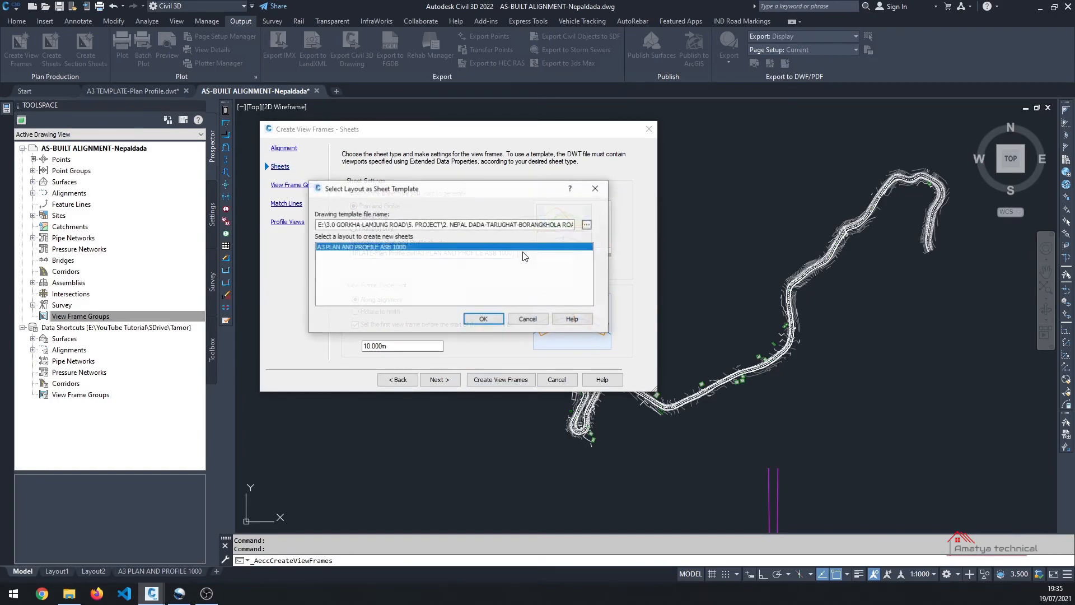
pyautogui.click(482, 319)
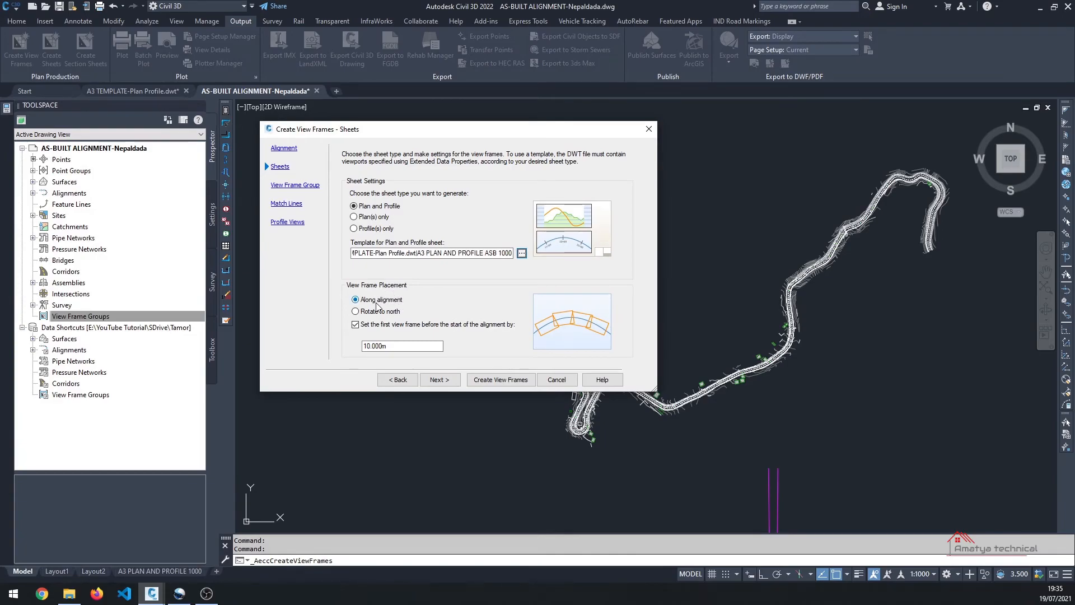
pyautogui.click(454, 380)
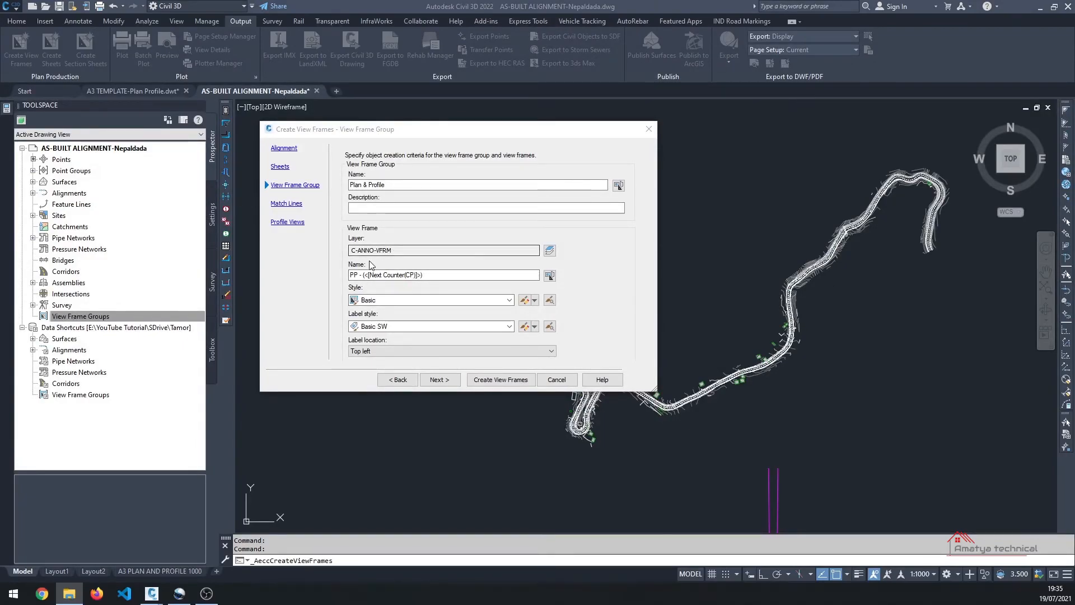
# Step: Set the starting number in the view frame name template to 1
pyautogui.click(549, 275)
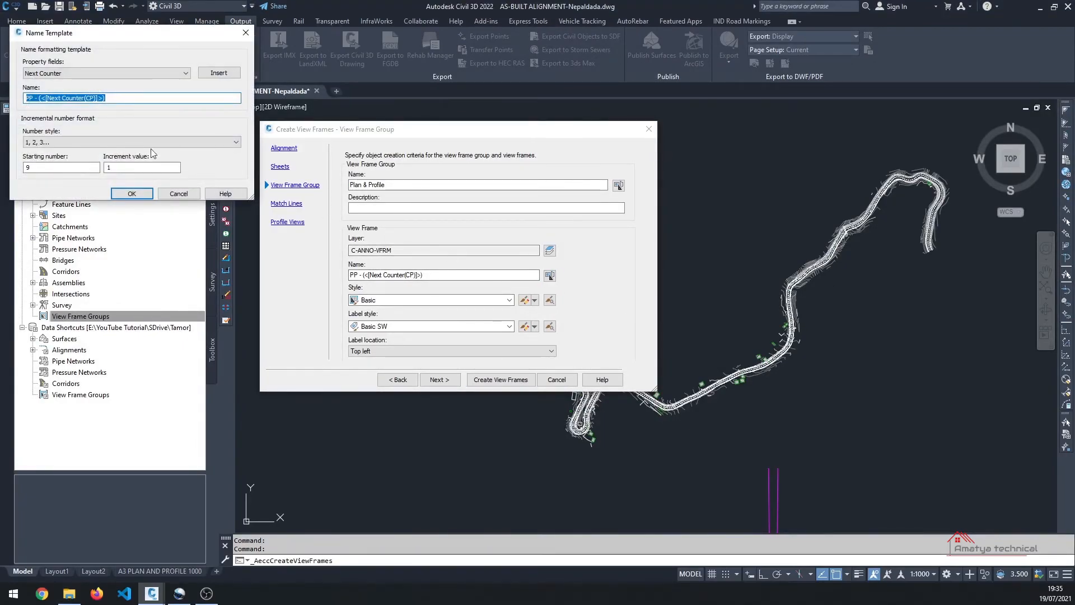
pyautogui.press('Tab')
pyautogui.press('Tab')
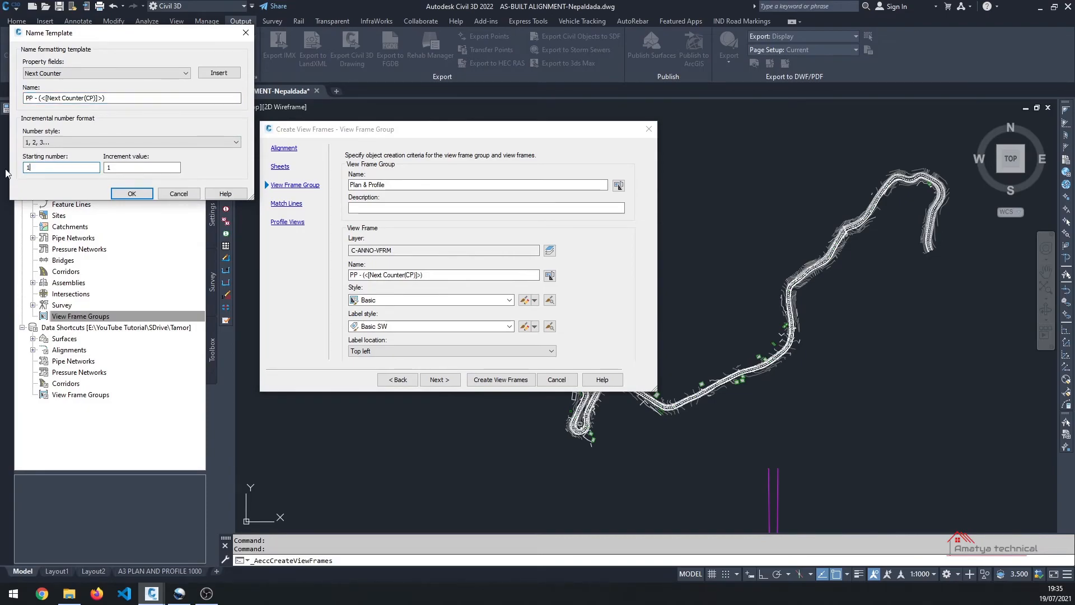
pyautogui.write('1')
pyautogui.click(132, 193)
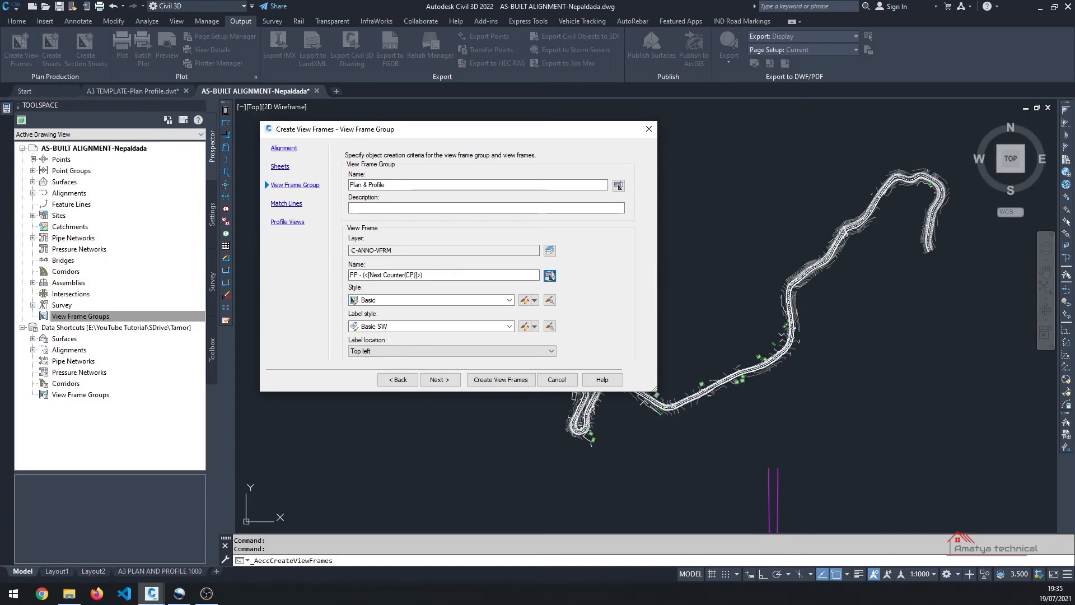
pyautogui.hotkey('alt', 'Tab')
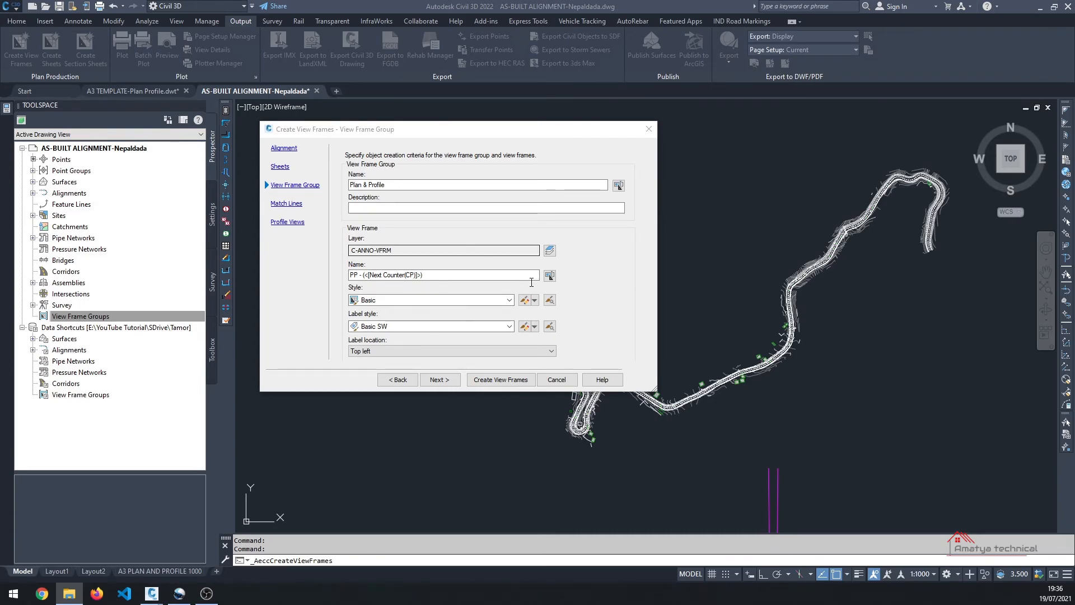
# Step: Number the match lines from 1 and create the view frames with the ASB_NPL GRID profile view style and ASB_Band Set
pyautogui.click(451, 381)
pyautogui.click(439, 380)
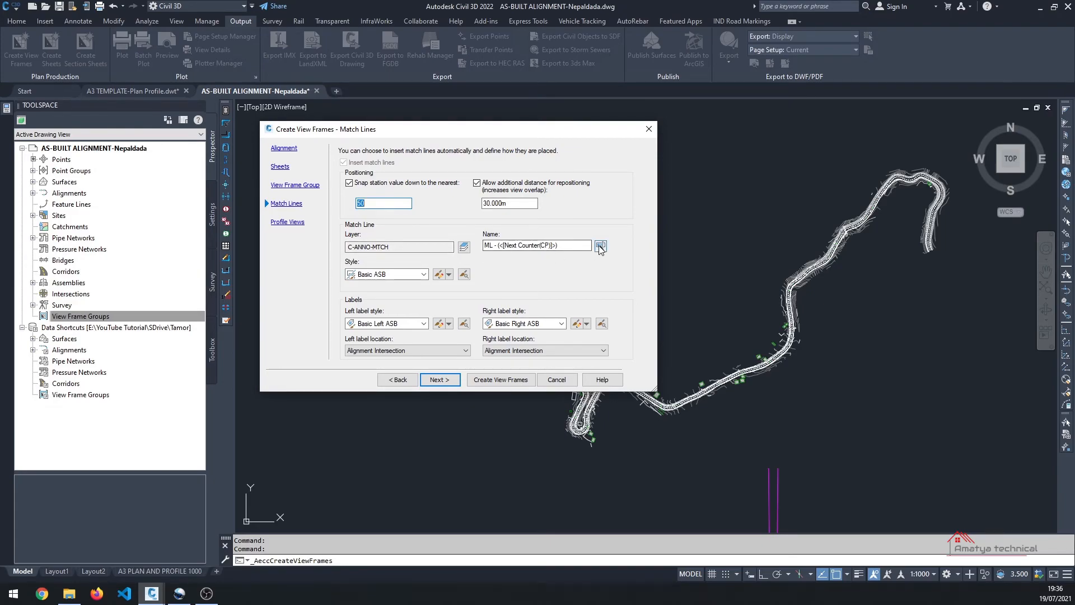
pyautogui.click(599, 246)
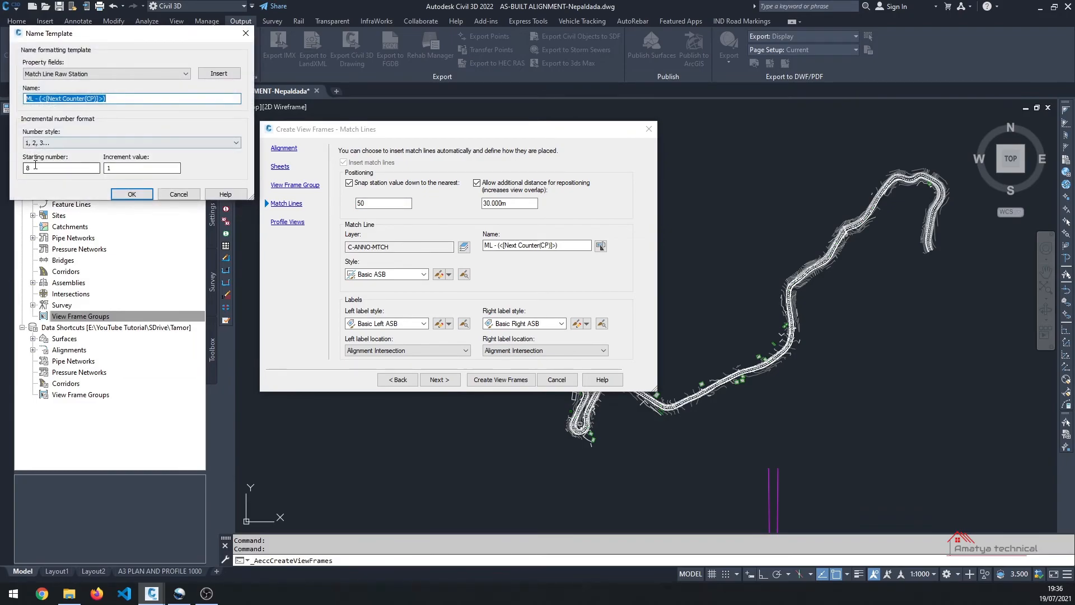
pyautogui.moveTo(40, 167); pyautogui.dragTo(1, 159)
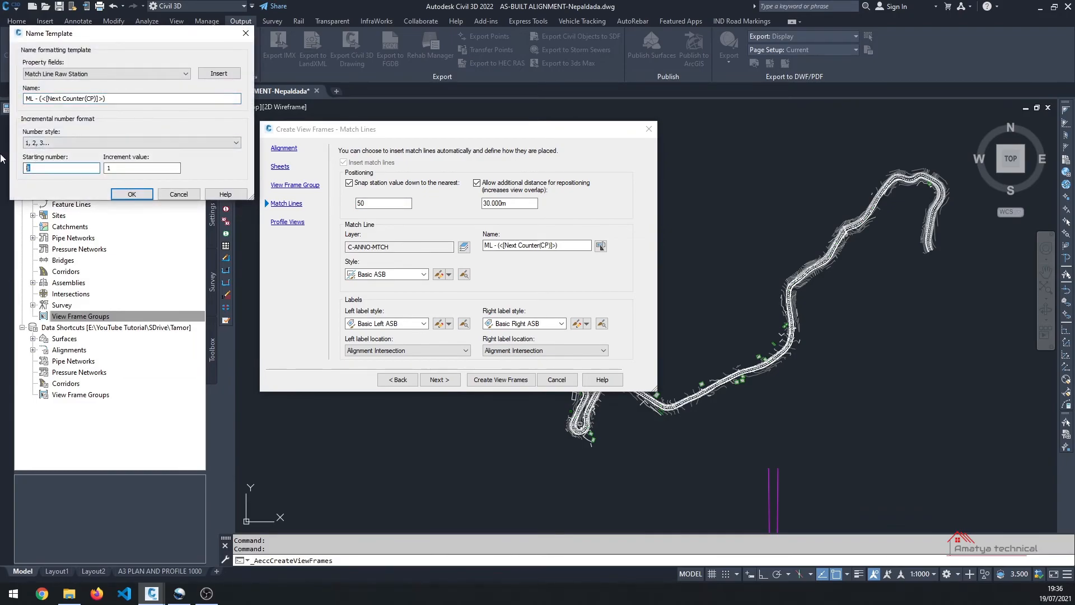
pyautogui.click(142, 193)
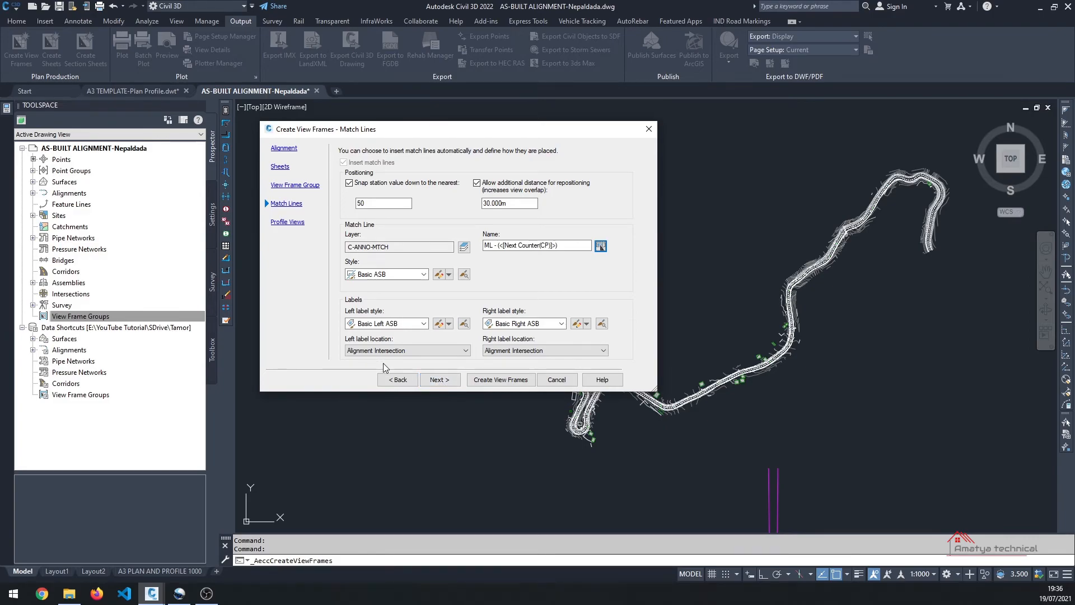
pyautogui.click(440, 380)
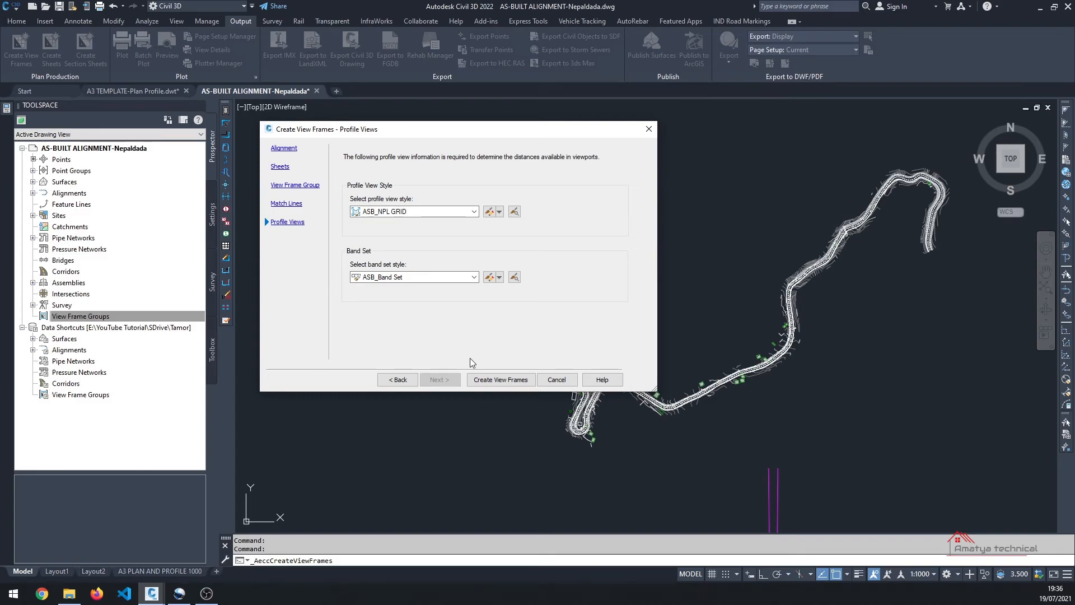
pyautogui.click(496, 379)
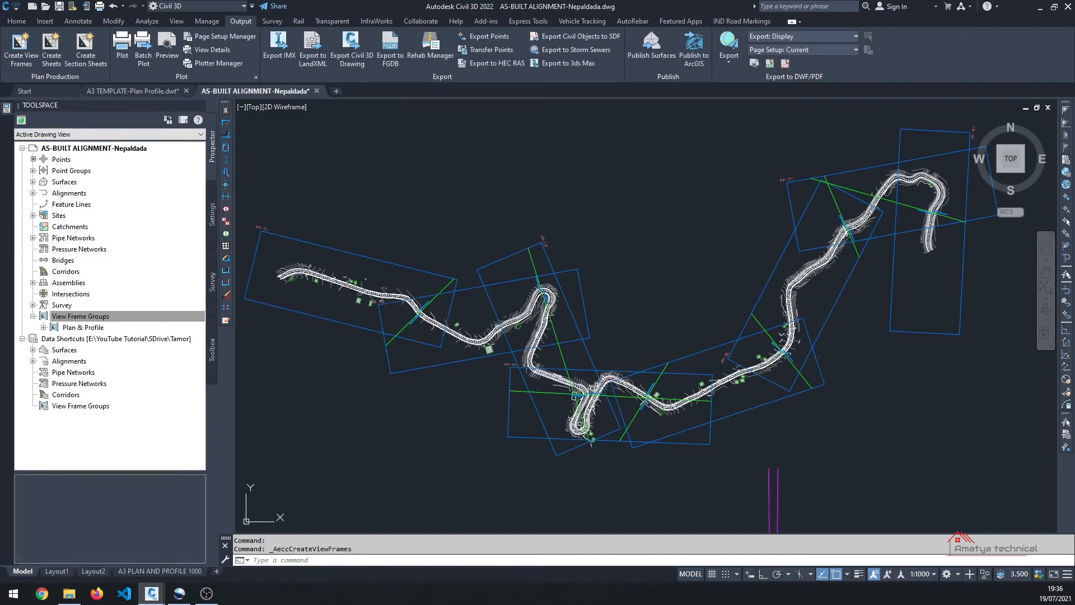
# Step: Shorten the southern end of the match line between view frames PP - (2) and PP - (3) to just beyond the road bend
pyautogui.scroll(2, 567, 332)
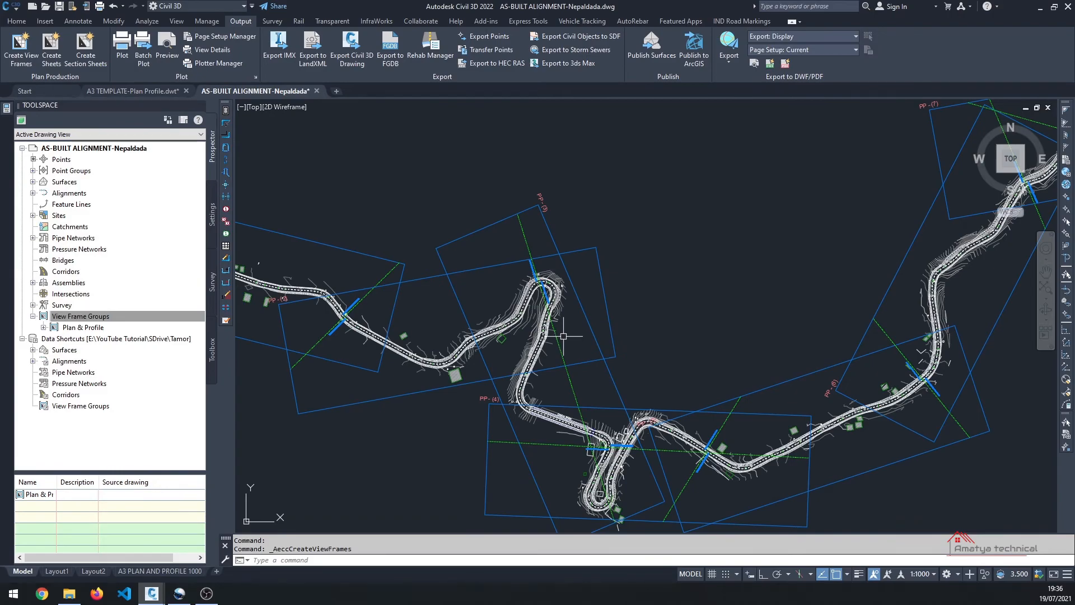
pyautogui.click(566, 354)
pyautogui.click(560, 359)
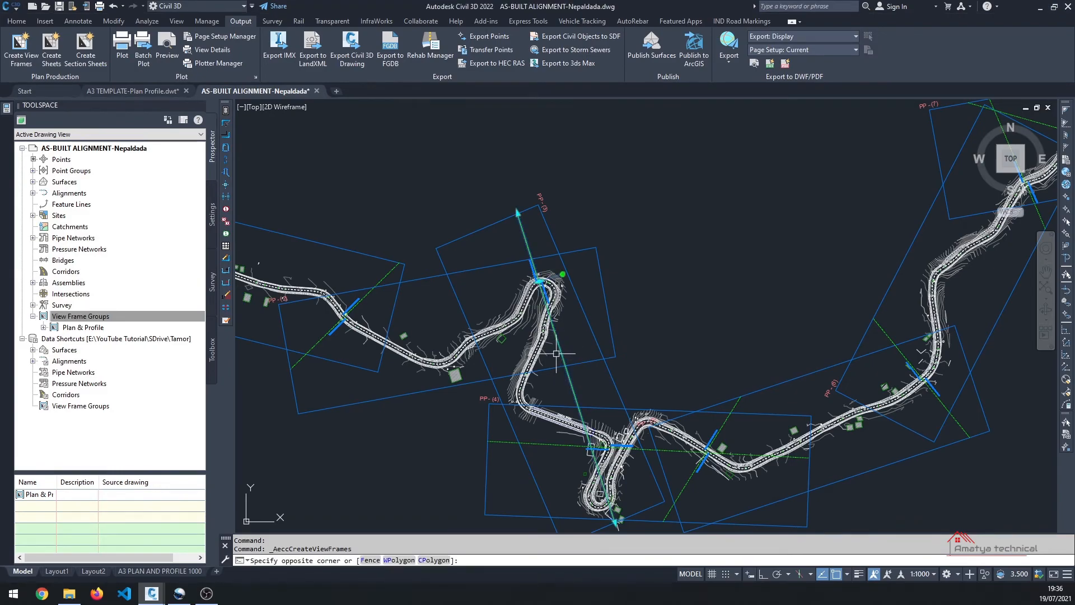
pyautogui.scroll(-1, 562, 358)
pyautogui.click(608, 455)
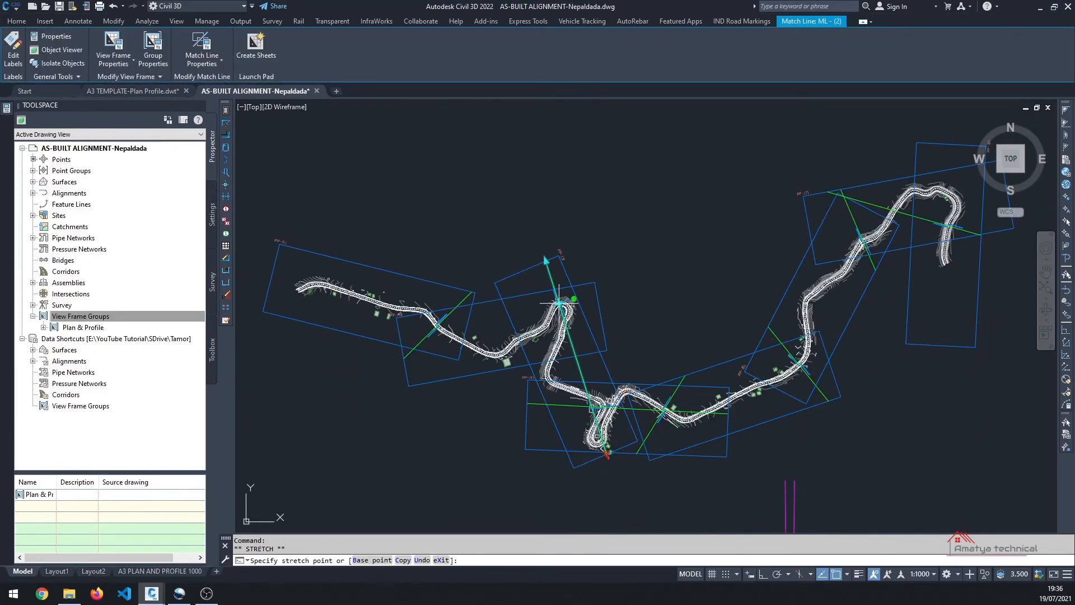
pyautogui.scroll(5, 602, 414)
pyautogui.click(653, 408)
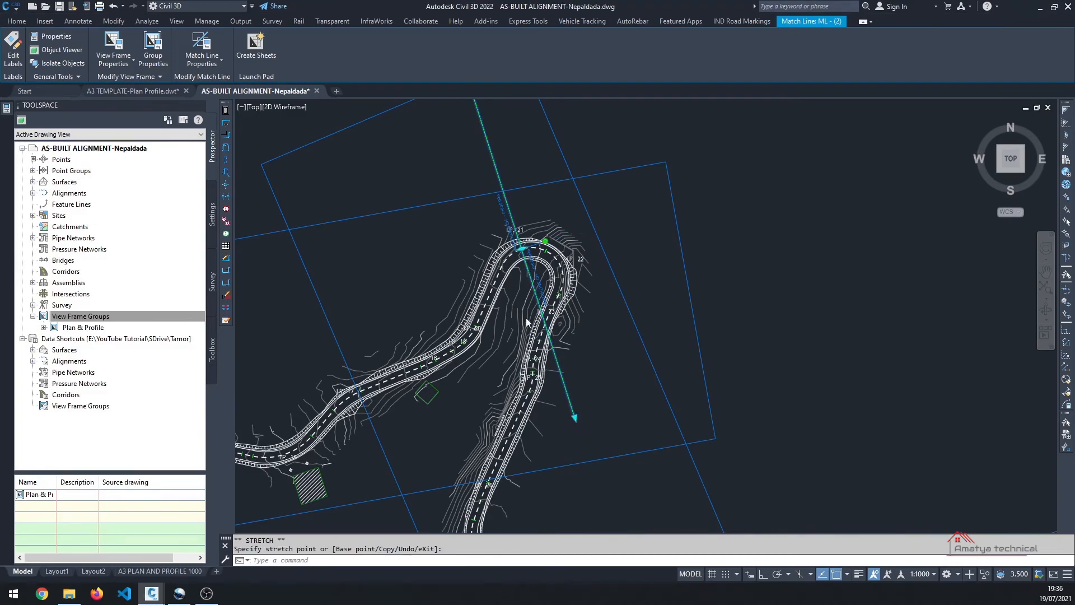
# Step: Pull the northern end of the 0+600 match line in to the edge of view frame PP - (2)
pyautogui.scroll(-4, 526, 318)
pyautogui.scroll(3, 507, 238)
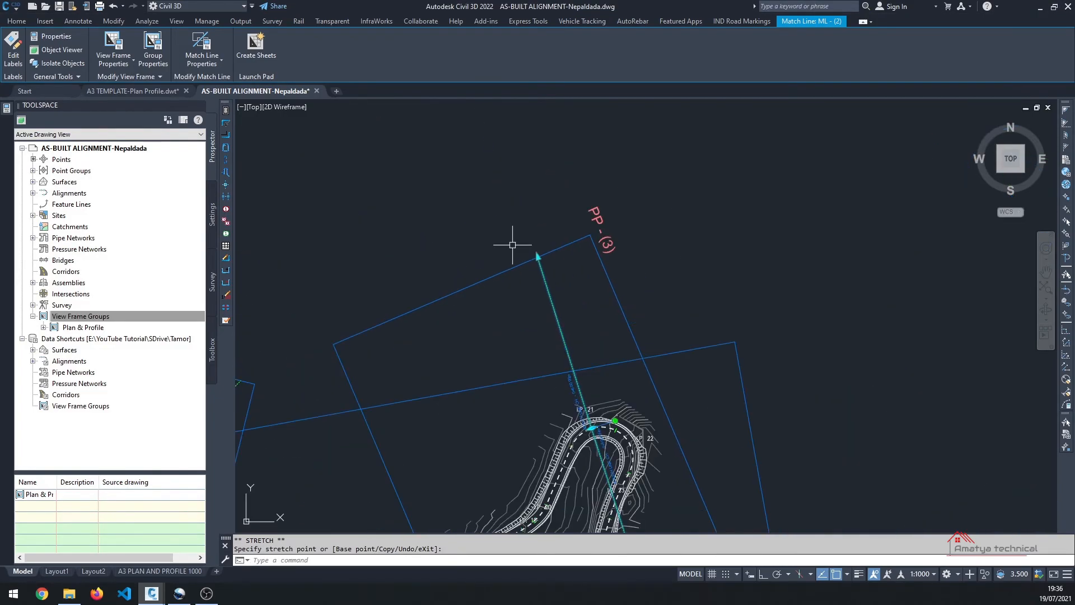
pyautogui.click(536, 258)
pyautogui.scroll(3, 554, 369)
pyautogui.click(565, 393)
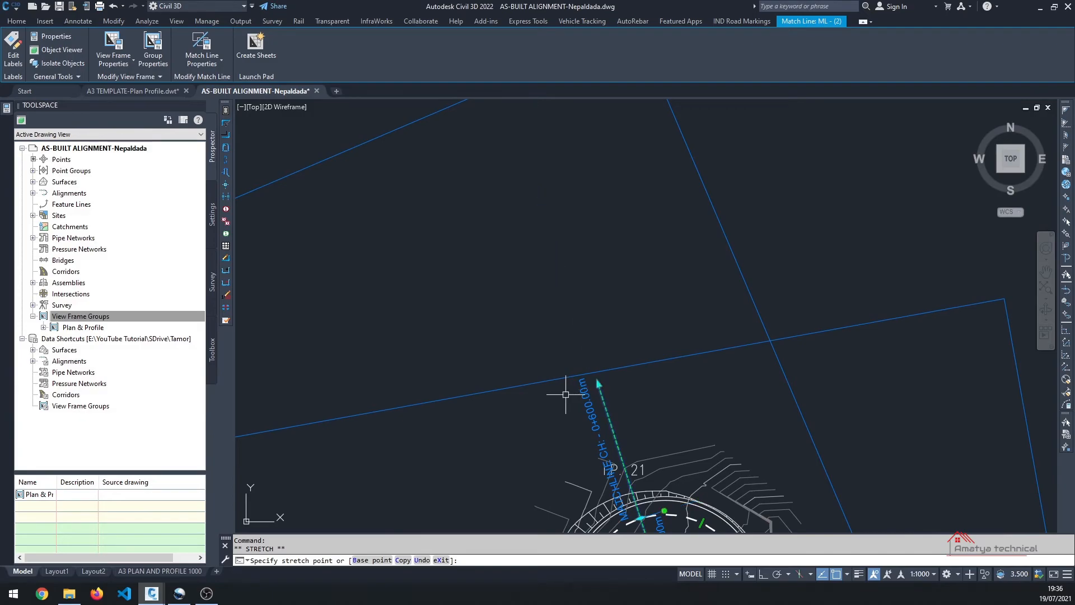
pyautogui.scroll(-5, 459, 219)
pyautogui.scroll(4, 492, 272)
pyautogui.scroll(4, 558, 385)
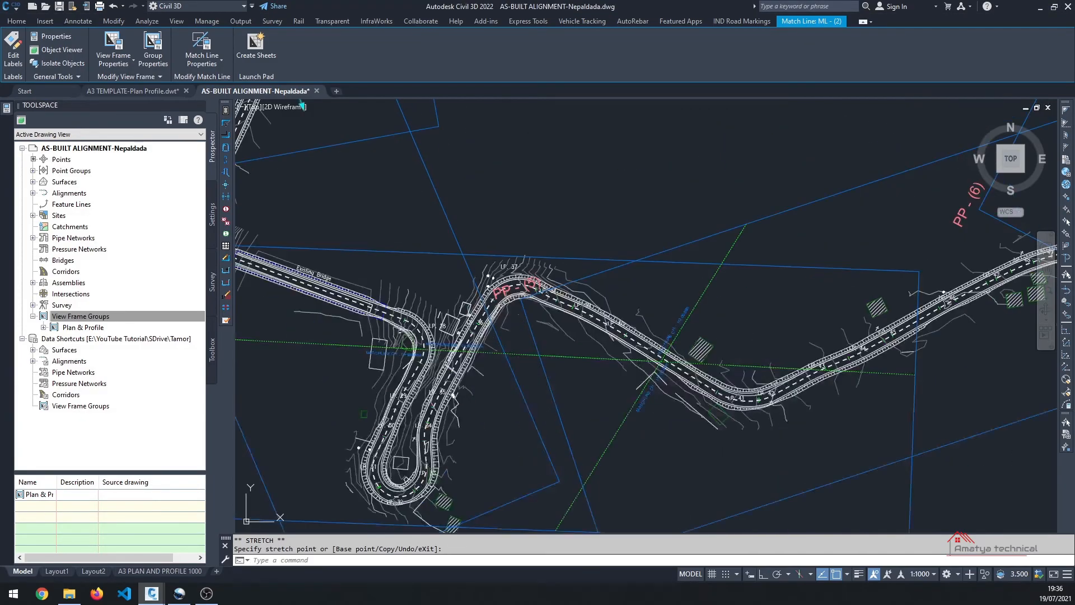
pyautogui.press('Escape')
# Step: Shorten the eastern end of the 0+900 match line to just beside the road near I.P. 28
pyautogui.click(914, 374)
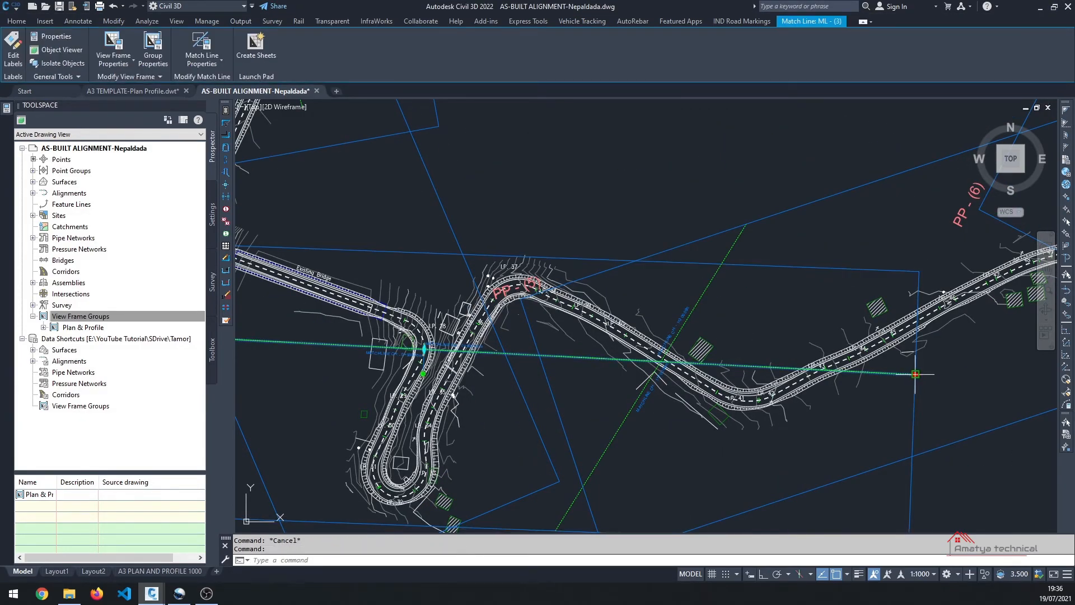
pyautogui.click(915, 374)
pyautogui.scroll(8, 425, 344)
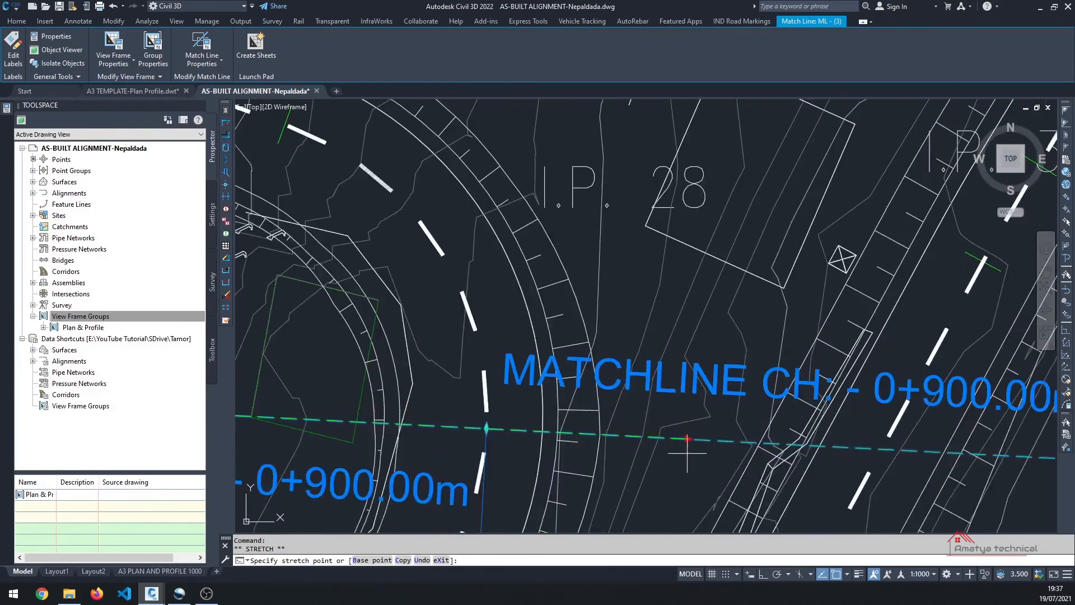
pyautogui.scroll(-10, 655, 415)
# Step: Shorten the western end of the 0+900 match line so that it ends close to the road
pyautogui.click(398, 391)
pyautogui.click(398, 389)
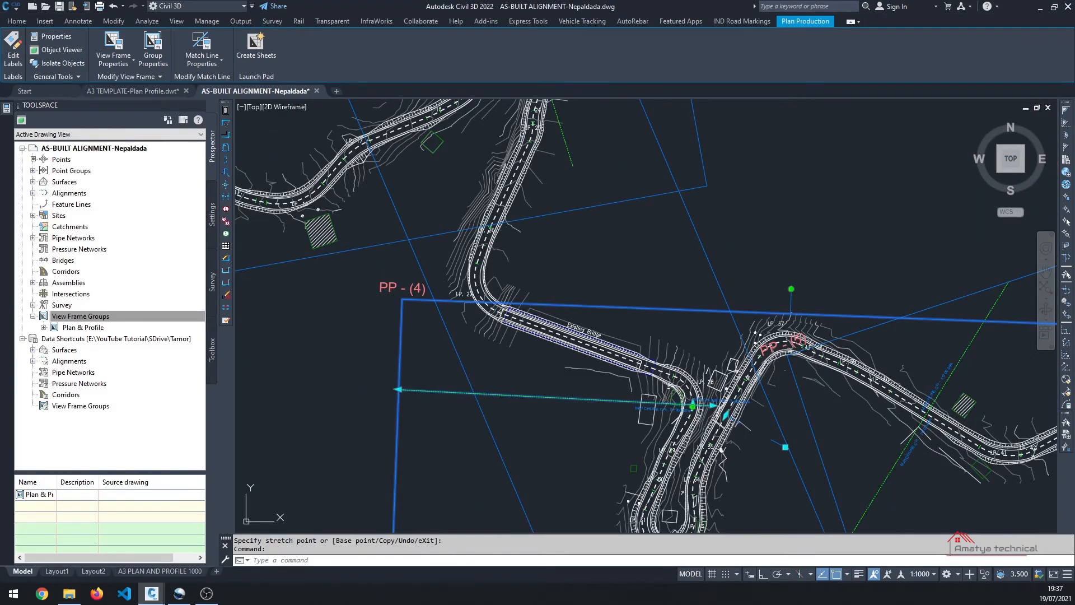
pyautogui.click(398, 389)
pyautogui.click(618, 422)
pyautogui.scroll(-10, 471, 339)
pyautogui.press('Escape')
# Step: Shorten the last match line, between view frames PP - (7) and PP - (8), so that it only spans the road corridor
pyautogui.scroll(8, 593, 322)
pyautogui.click(630, 235)
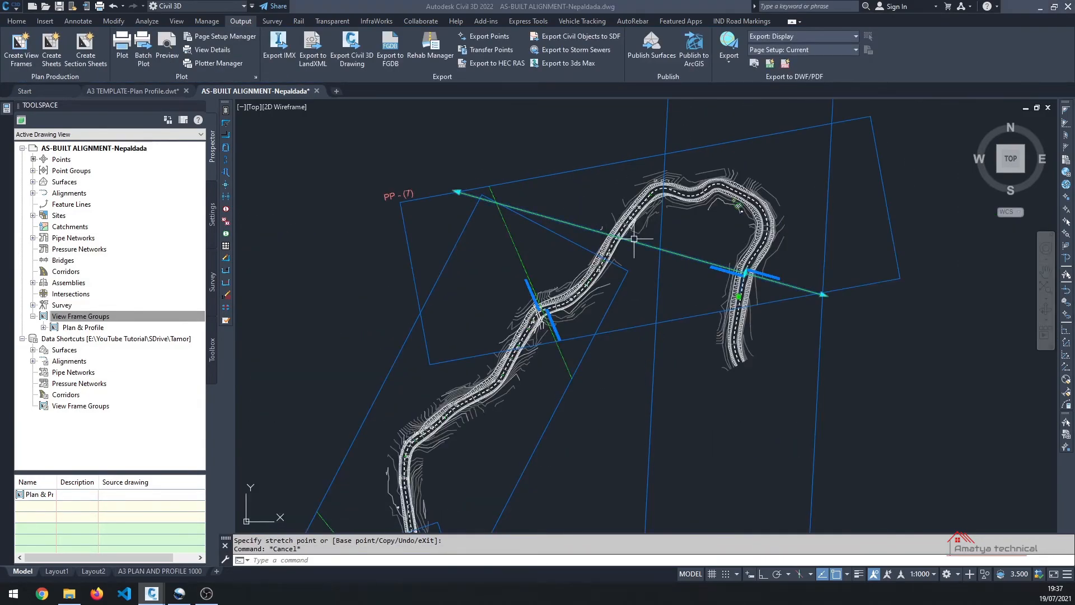
pyautogui.click(458, 192)
pyautogui.scroll(7, 733, 275)
pyautogui.scroll(-10, 623, 251)
pyautogui.scroll(4, 619, 288)
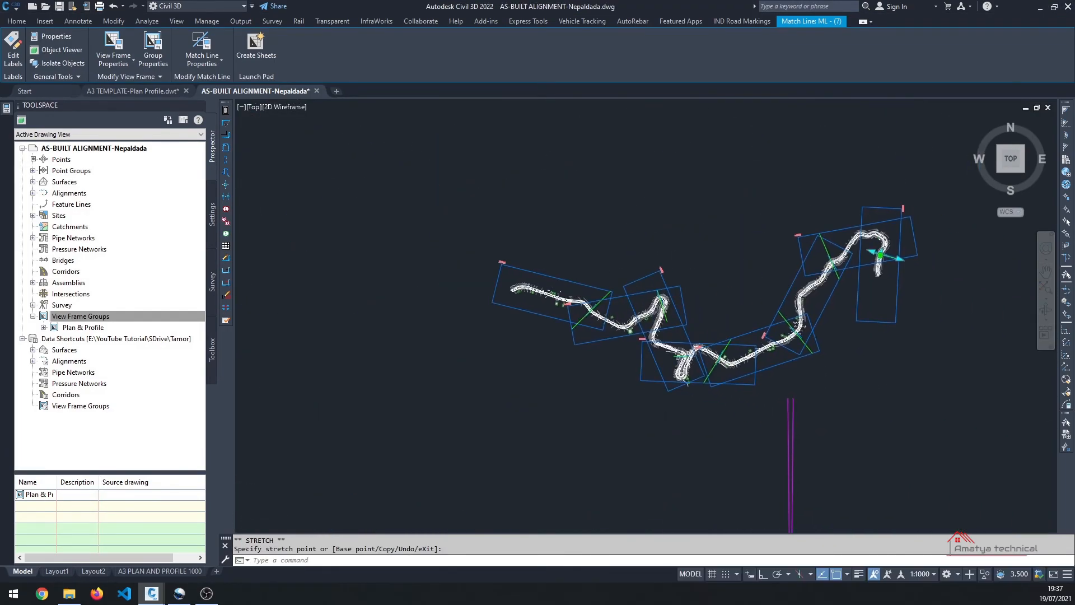
pyautogui.scroll(5, 552, 272)
pyautogui.press('Escape')
# Step: Try to rotate view frame PP - (1) about its centre on the alignment
pyautogui.click(552, 284)
pyautogui.click(567, 262)
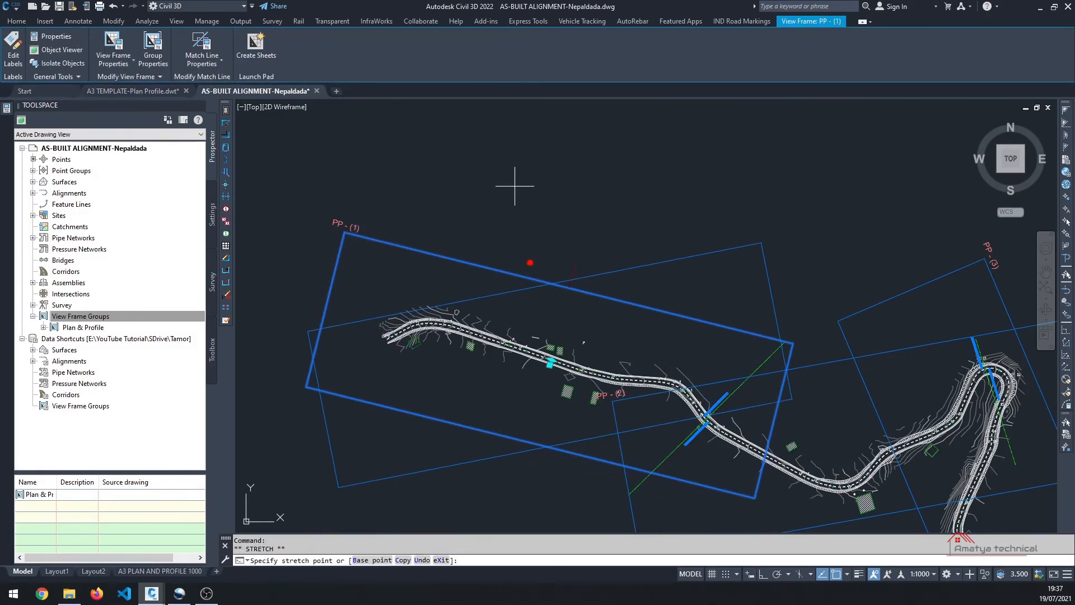
pyautogui.press('Escape')
pyautogui.press('Escape')
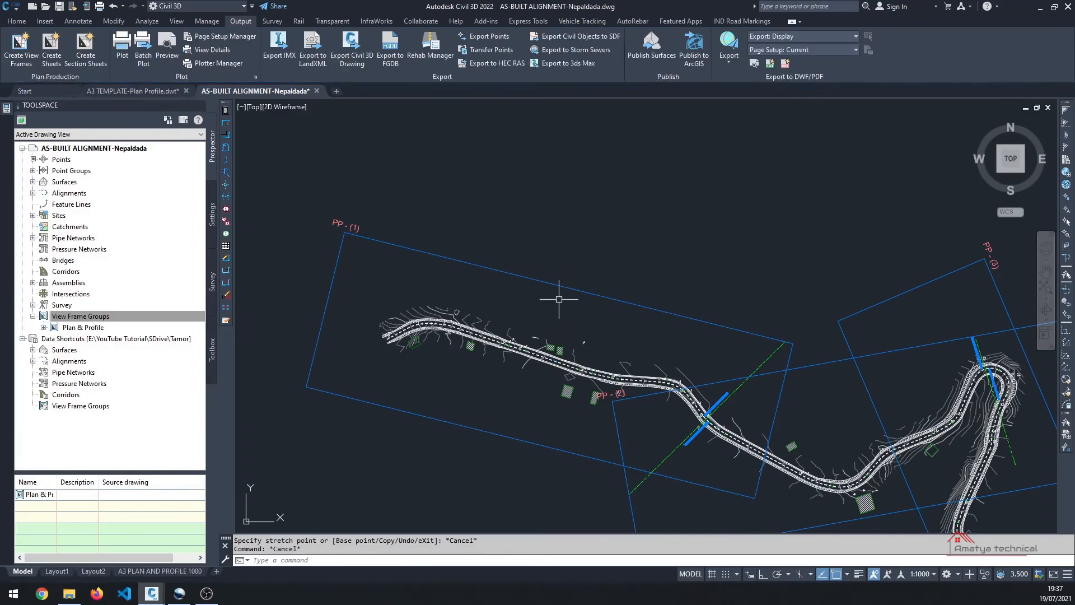
# Step: Try to slide view frame PP - (1) along the alignment
pyautogui.click(576, 279)
pyautogui.click(559, 294)
pyautogui.scroll(7, 549, 363)
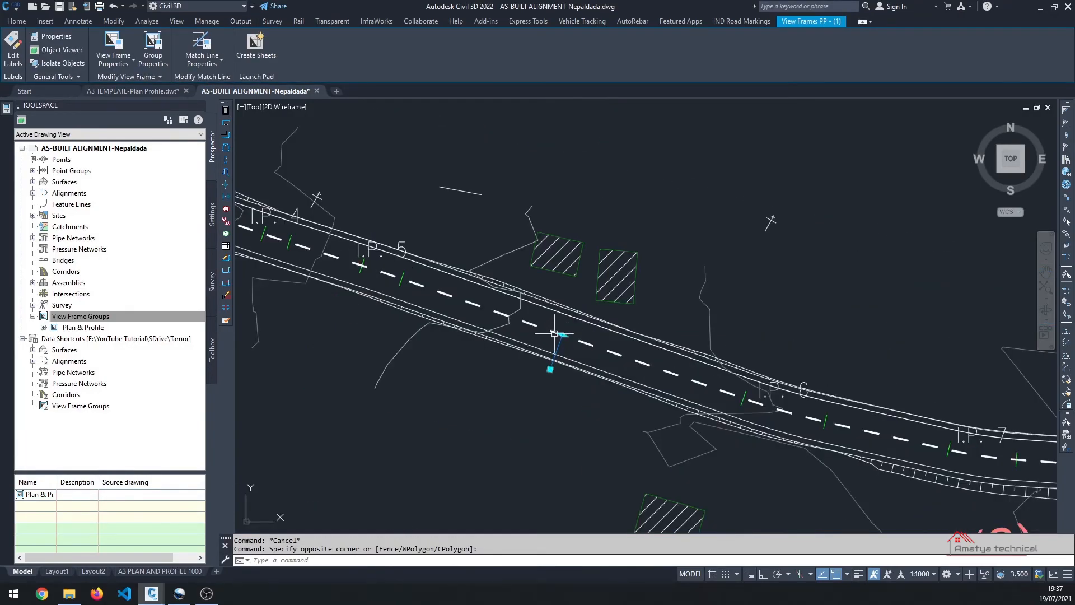
pyautogui.click(556, 333)
pyautogui.scroll(-5, 557, 336)
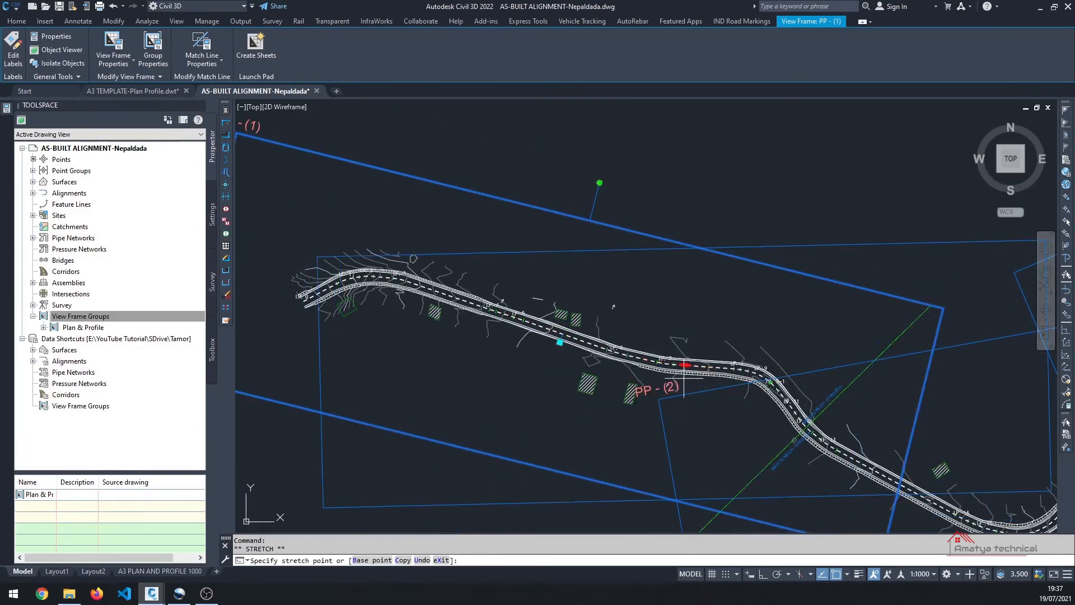
pyautogui.press('Escape')
pyautogui.scroll(-6, 547, 315)
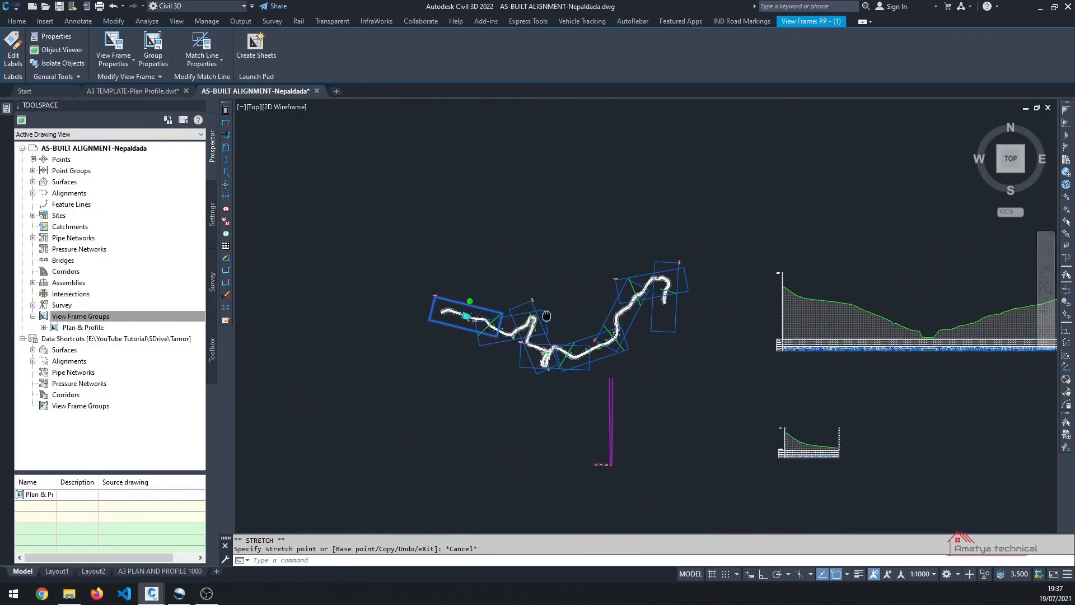
# Step: Start Create Sheets for the Plan & Profile view frame group and set the starting number of the layout name counter
pyautogui.scroll(2, 546, 316)
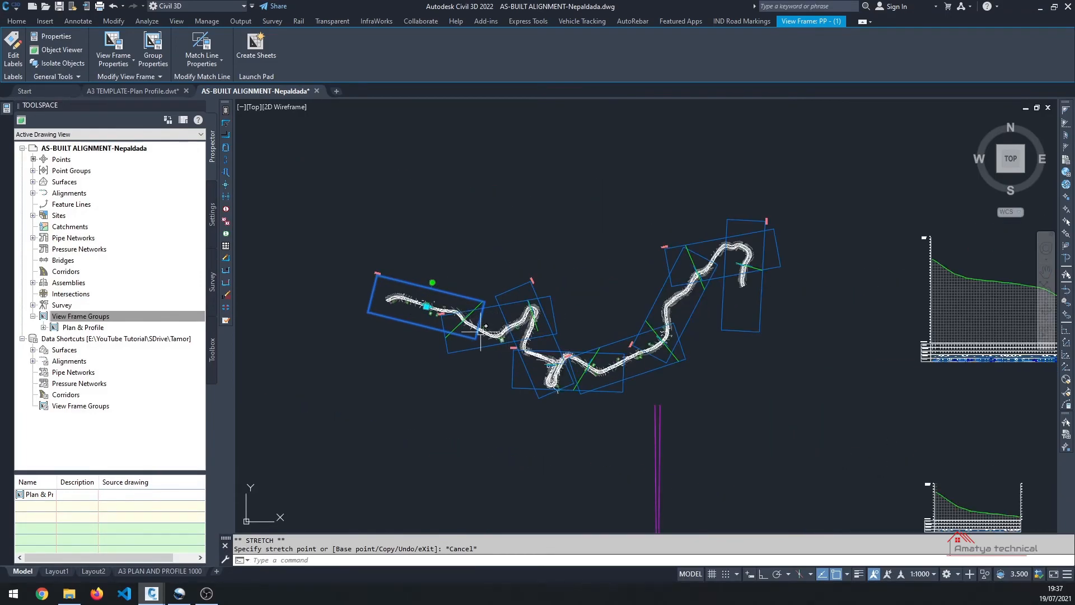
pyautogui.scroll(-4, 487, 327)
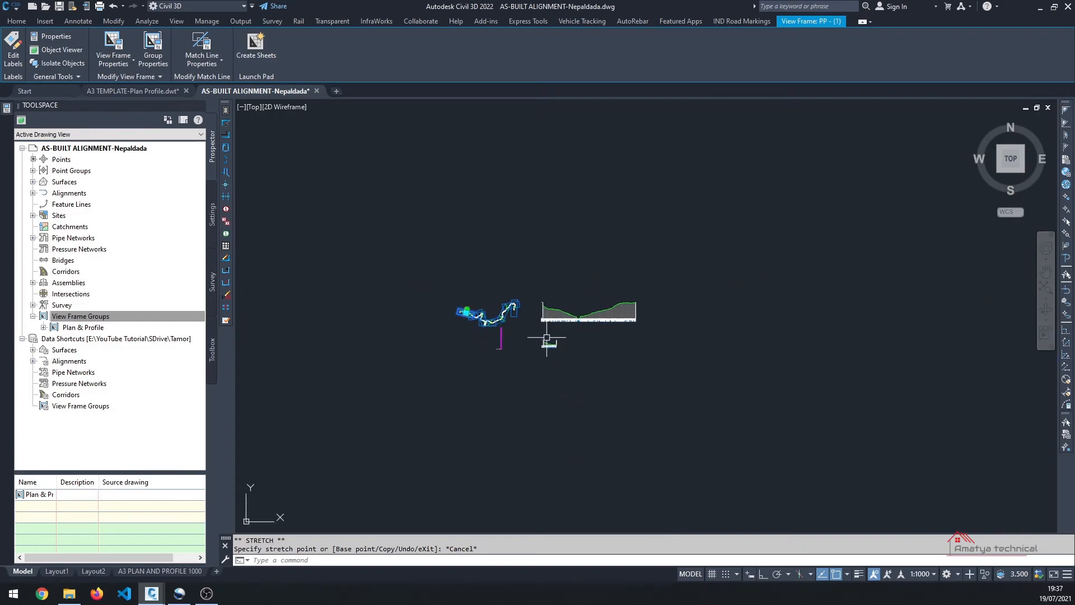
pyautogui.scroll(3, 605, 345)
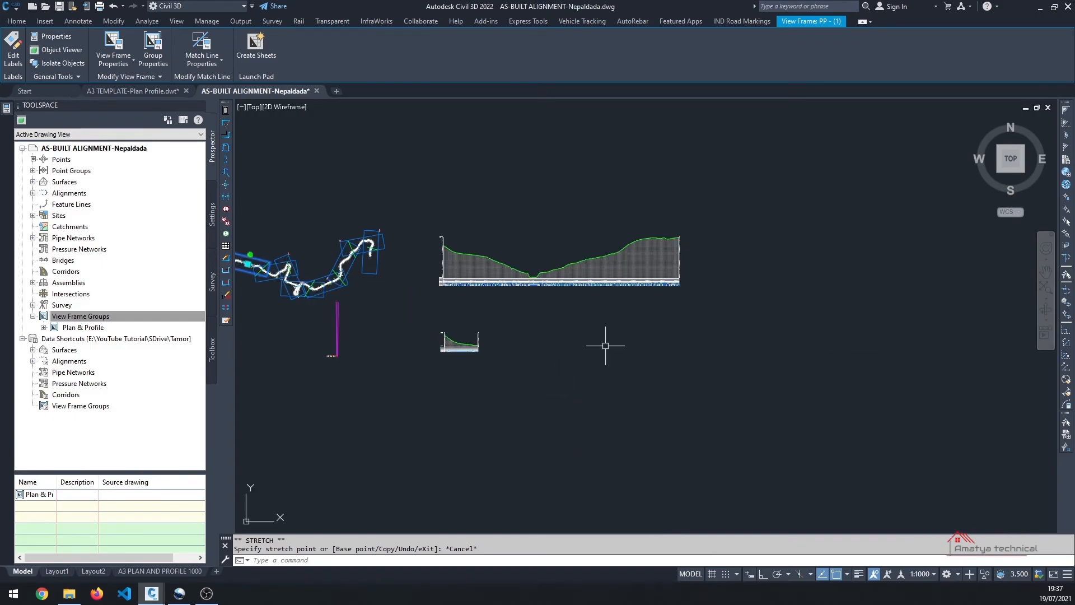
pyautogui.press('Escape')
pyautogui.press('Escape')
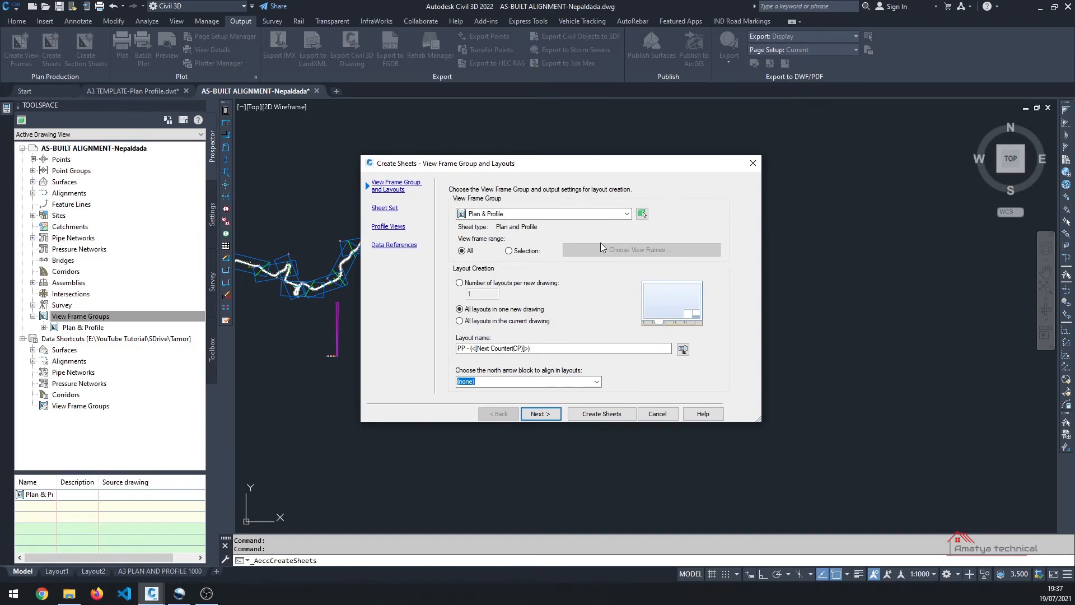
pyautogui.click(682, 349)
pyautogui.moveTo(48, 170); pyautogui.dragTo(1, 164)
pyautogui.click(130, 191)
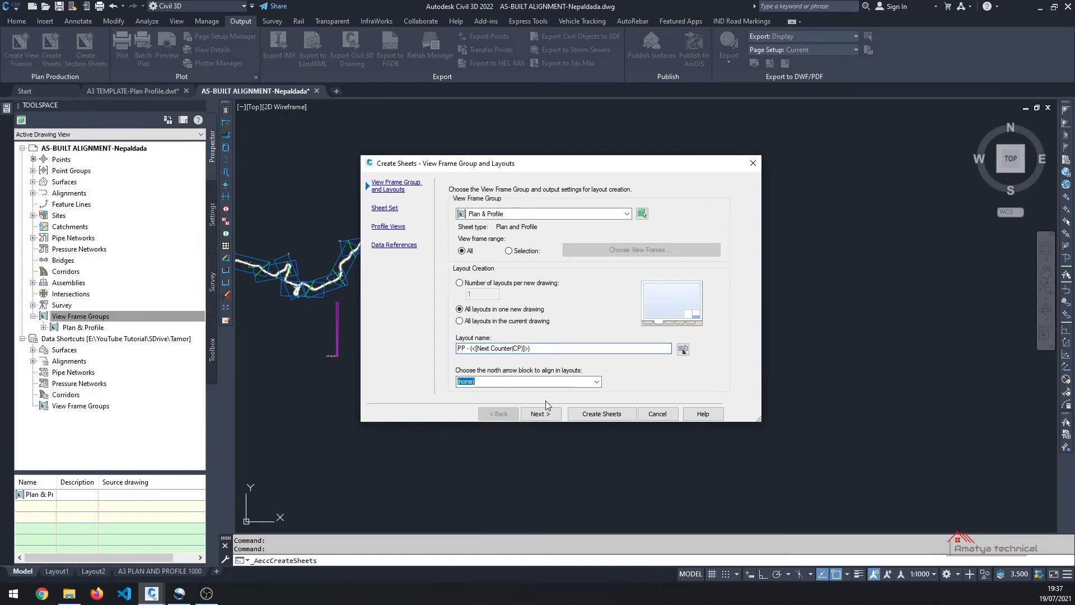
# Step: Add the sheets to the existing sheet set Nepaldada PP and start the sheet file name counter at 1
pyautogui.click(382, 209)
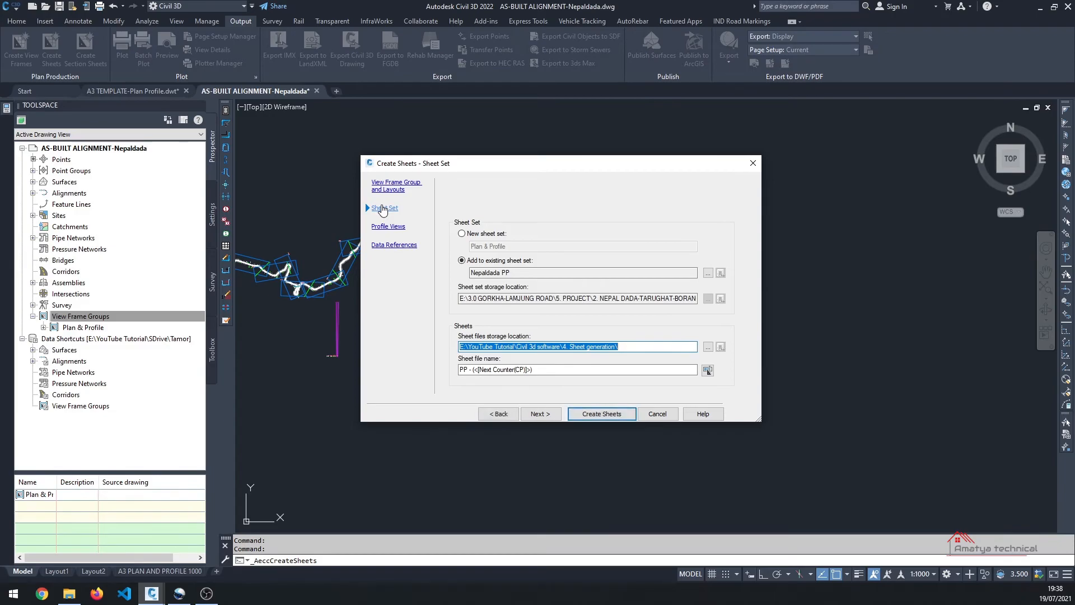
pyautogui.click(538, 191)
pyautogui.click(751, 384)
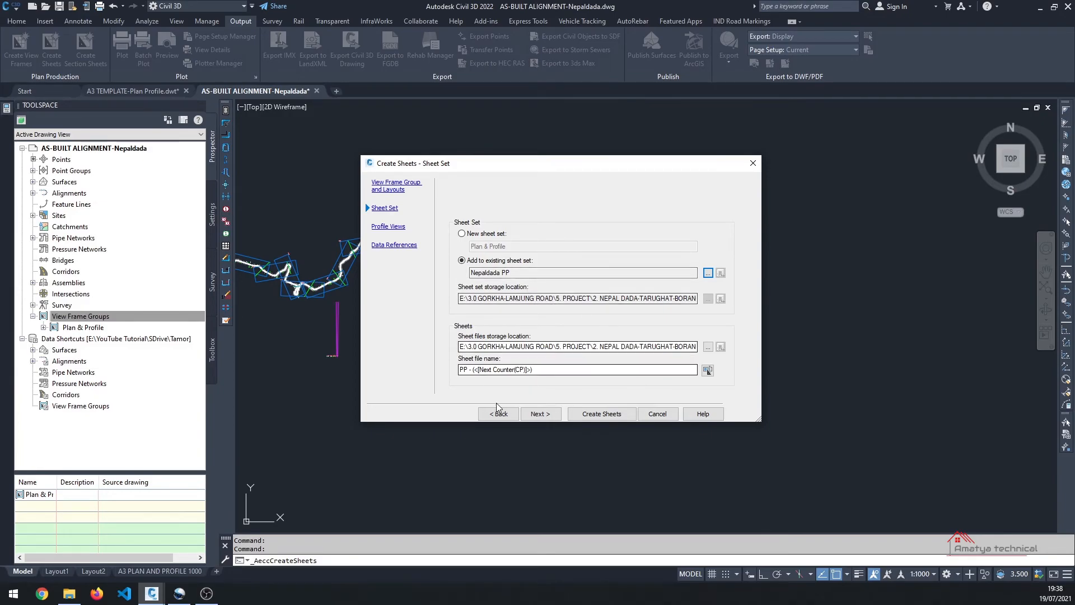
pyautogui.click(707, 370)
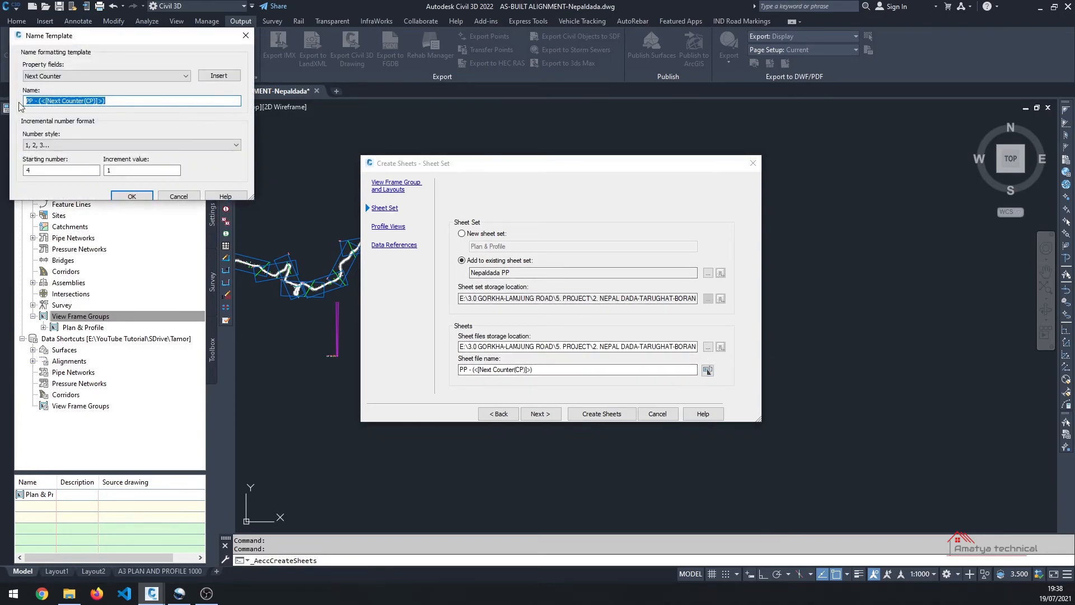
pyautogui.doubleClick(44, 168)
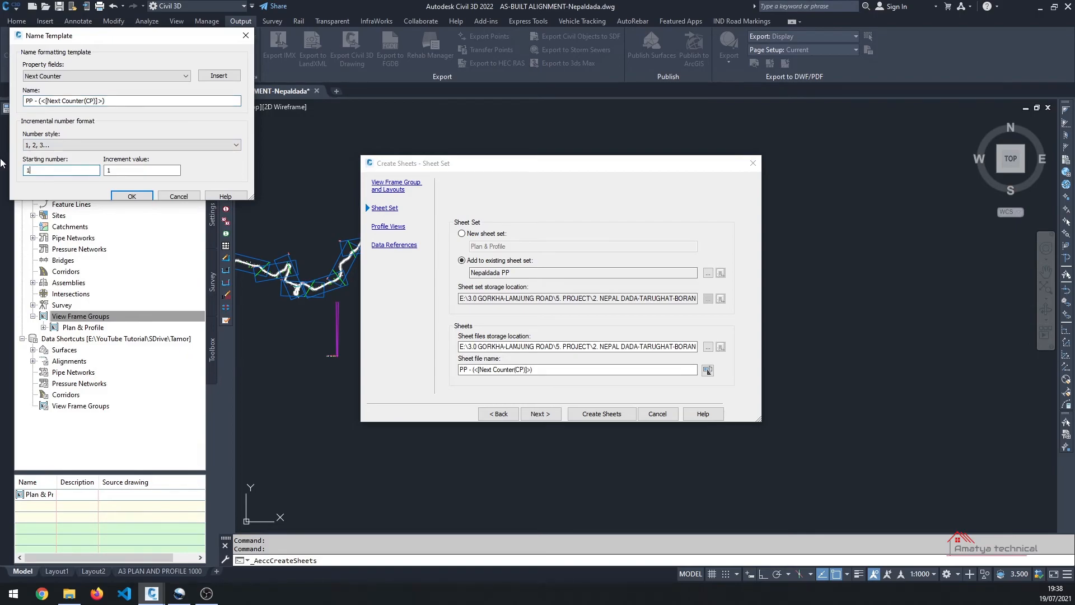
pyautogui.click(137, 196)
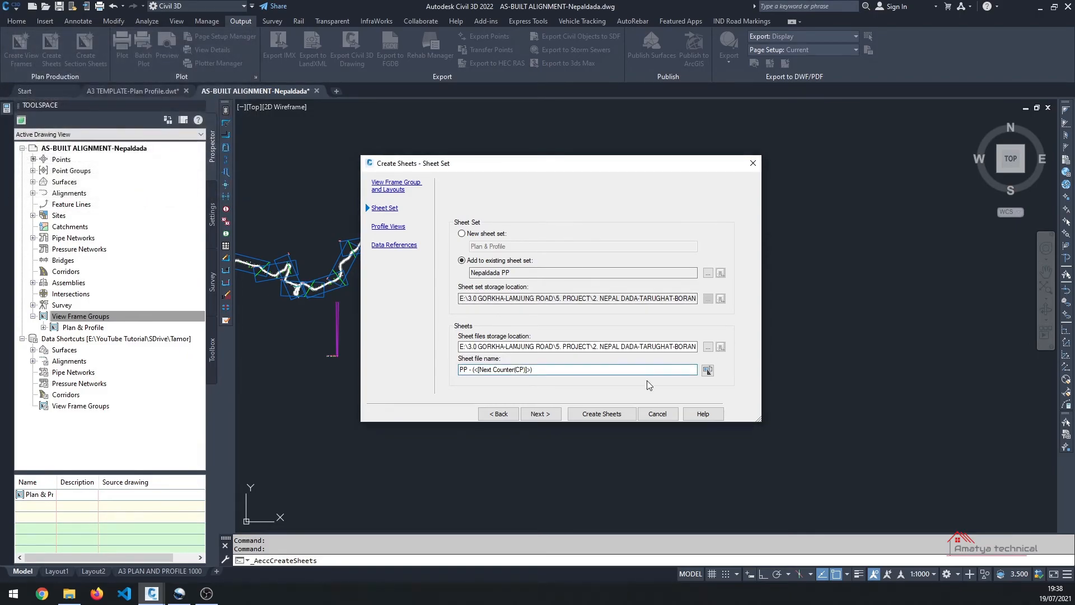
# Step: Choose custom profile view settings and set the first, intermediate and last split view styles to ASB_NPL GRID
pyautogui.click(540, 414)
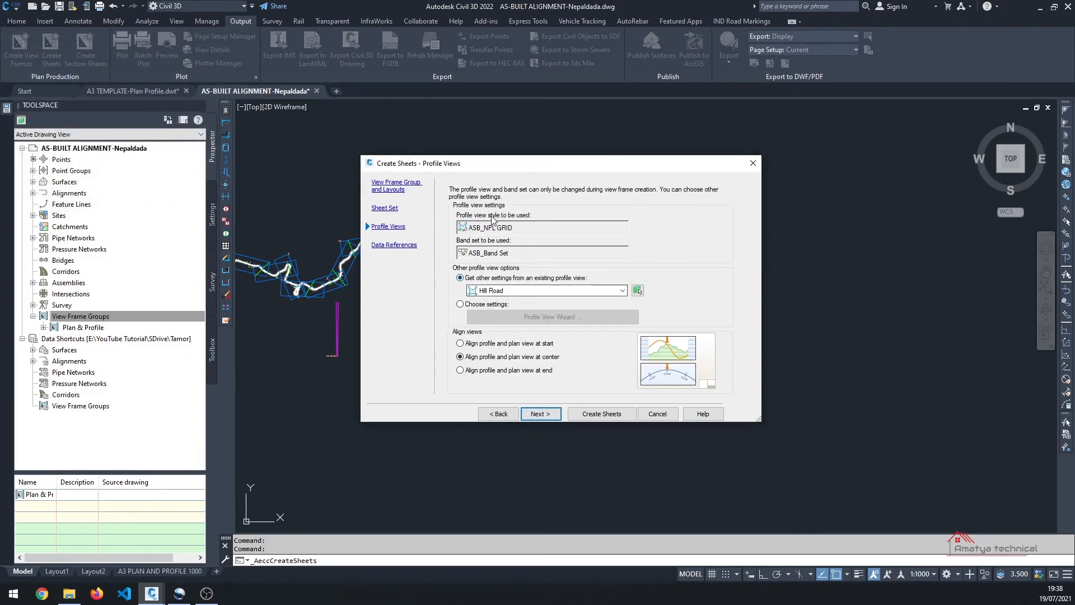
pyautogui.click(460, 304)
pyautogui.click(487, 317)
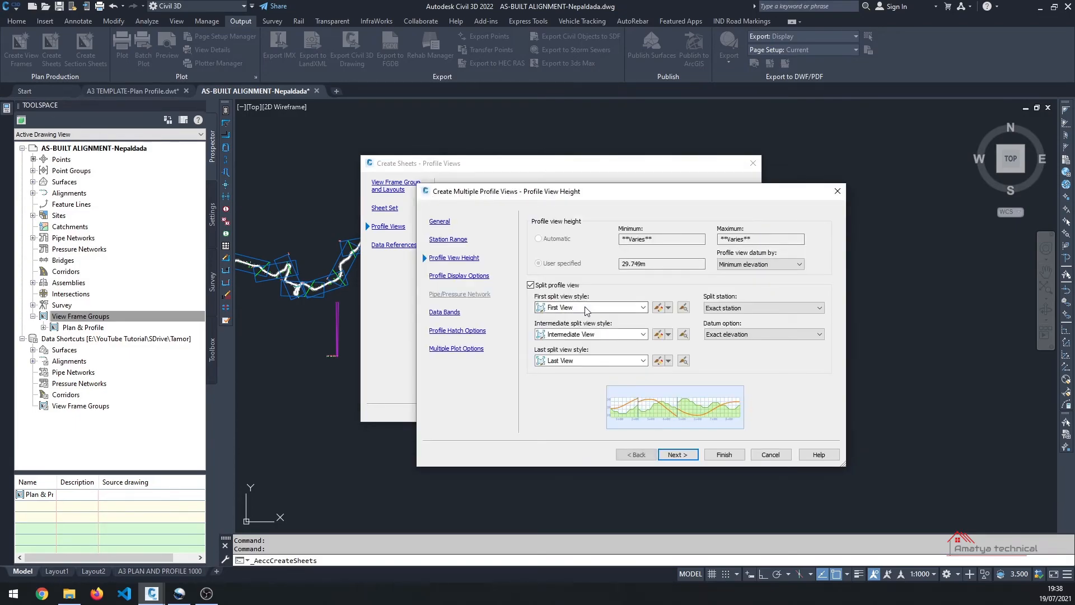
pyautogui.click(582, 307)
pyautogui.click(578, 317)
pyautogui.click(593, 334)
pyautogui.click(587, 354)
pyautogui.click(594, 335)
pyautogui.click(579, 344)
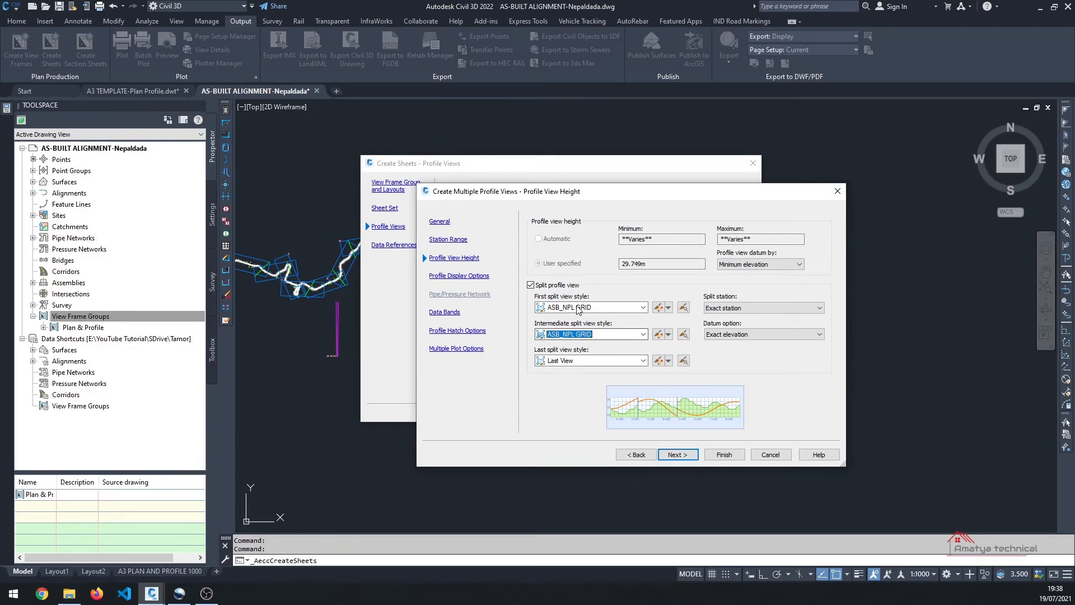
pyautogui.click(602, 364)
pyautogui.click(579, 371)
# Step: Set the split profile view's datum option to Previous major grid and finish the profile view settings
pyautogui.click(759, 334)
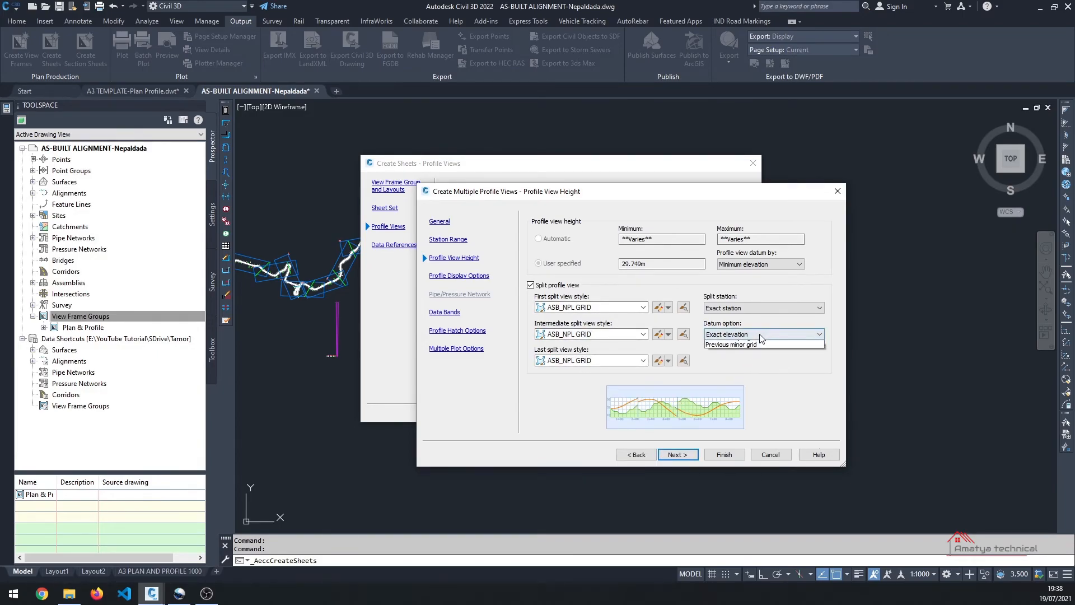
pyautogui.click(748, 352)
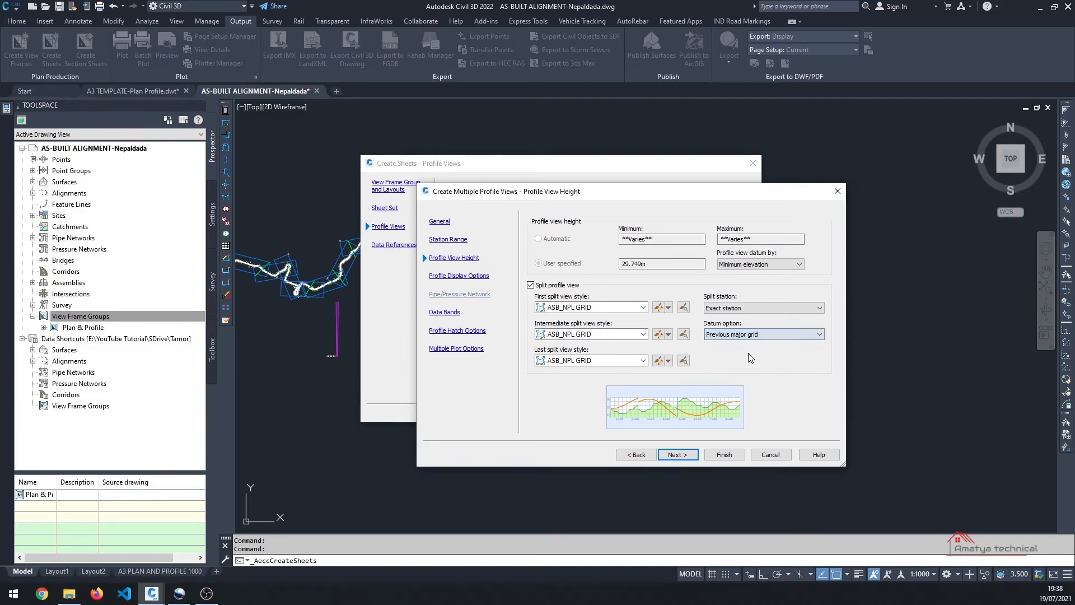
pyautogui.click(678, 455)
pyautogui.click(678, 454)
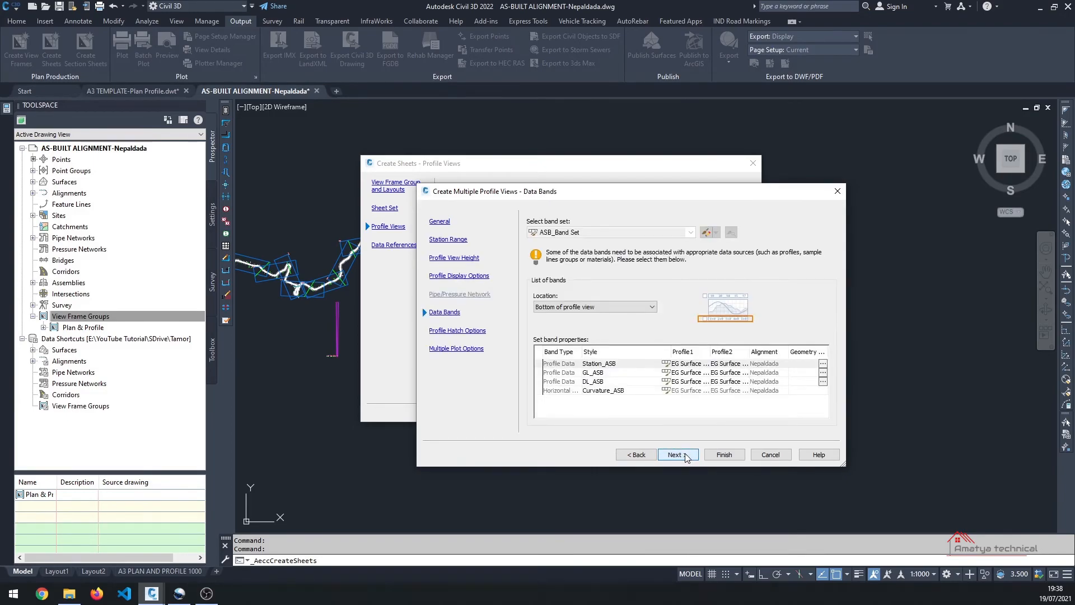
pyautogui.click(686, 457)
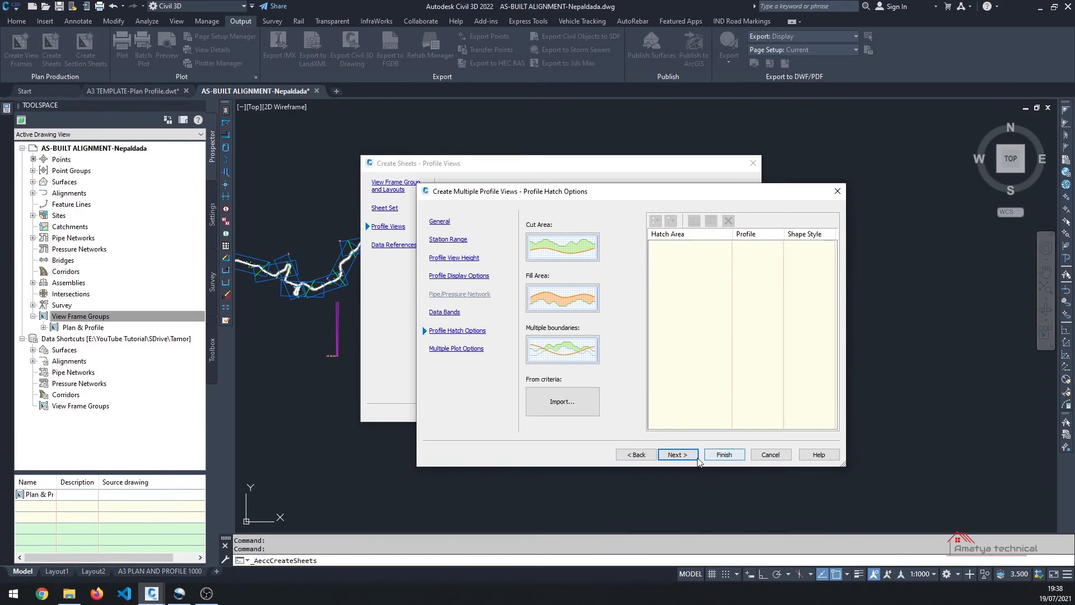
pyautogui.click(680, 455)
pyautogui.click(715, 454)
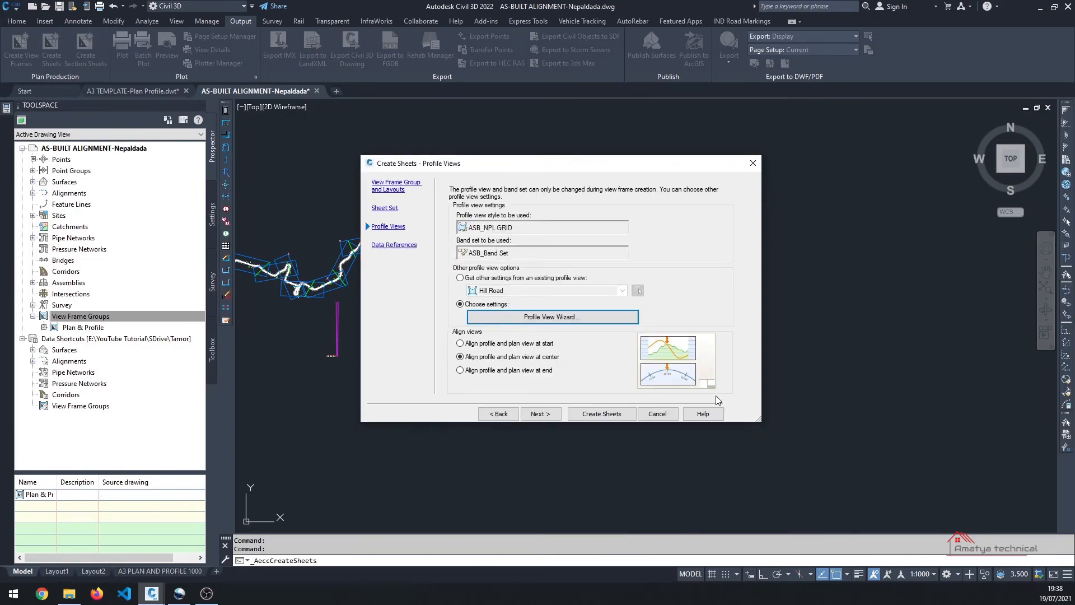
# Step: Create the sheets, allow the current drawing to be saved, and place the profile view origin in empty space east of the long profile
pyautogui.click(595, 417)
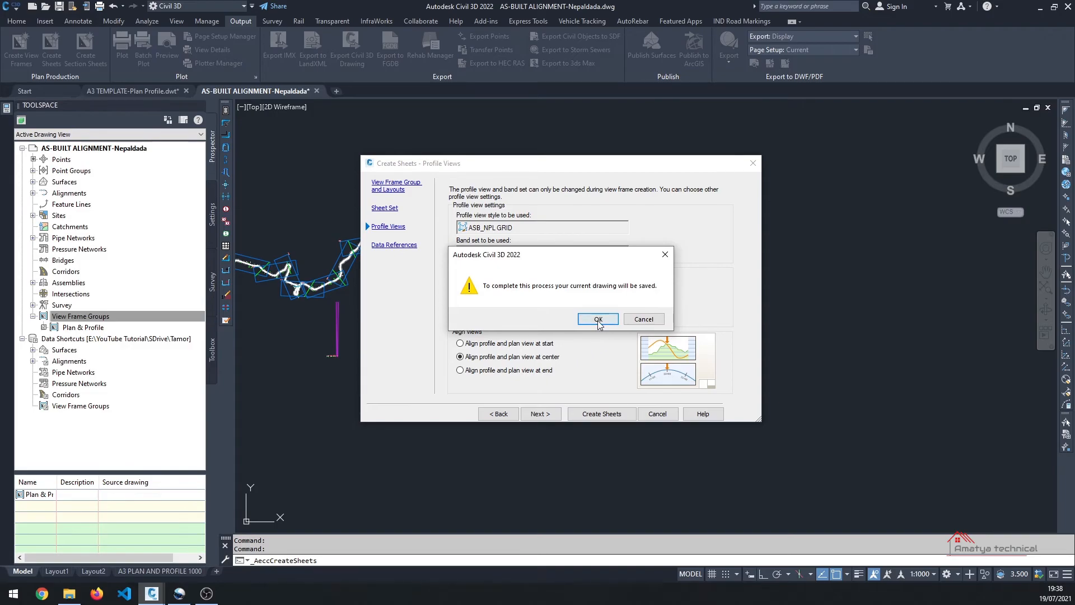
pyautogui.click(598, 319)
pyautogui.scroll(3, 568, 295)
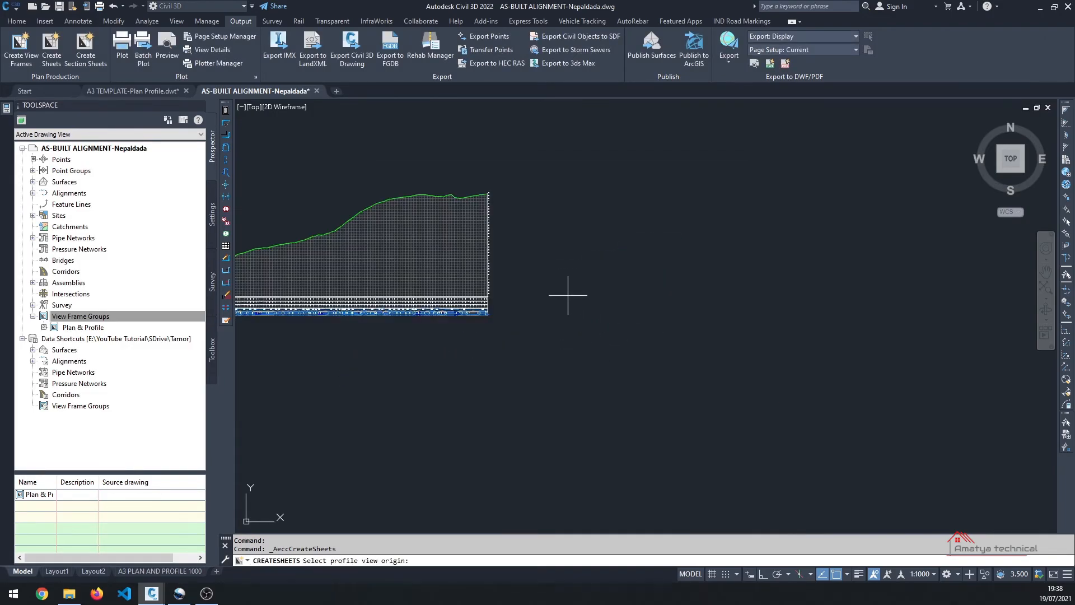
pyautogui.click(567, 297)
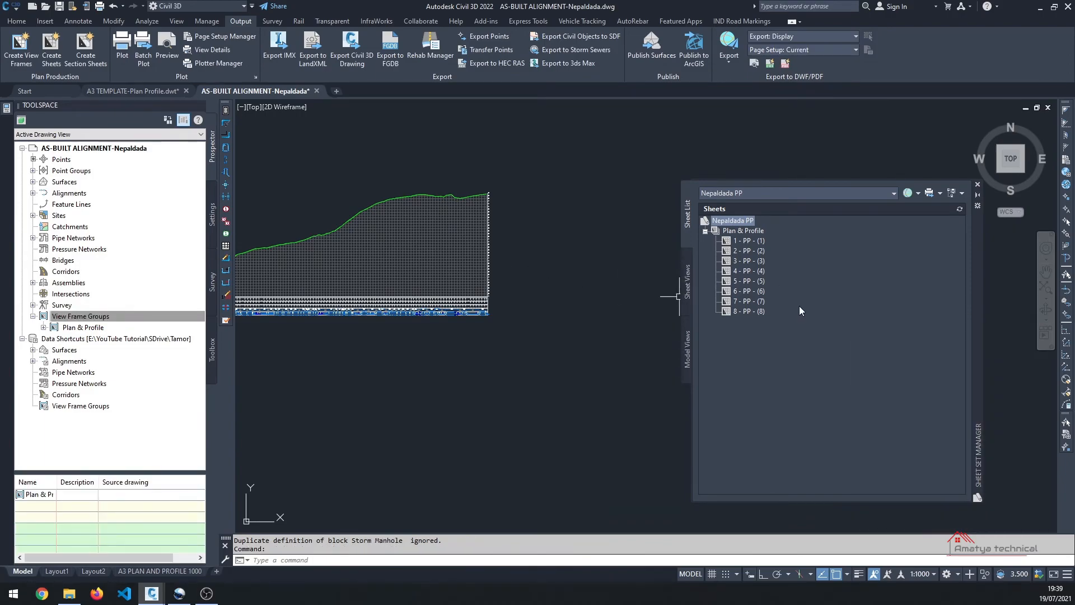
# Step: Open sheet 1 - PP - (1) from the Nepaldada PP sheet set and move the sheet list clear of the layout
pyautogui.doubleClick(741, 243)
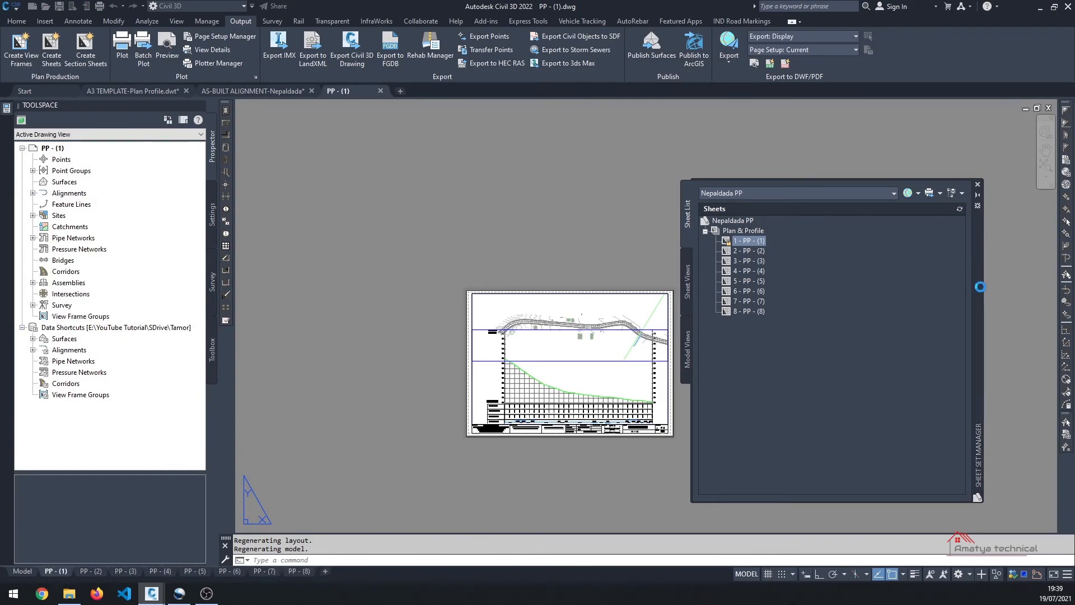
pyautogui.moveTo(981, 291)
pyautogui.mouseDown()
pyautogui.moveTo(975, 283)
pyautogui.moveTo(999, 283)
pyautogui.mouseUp()
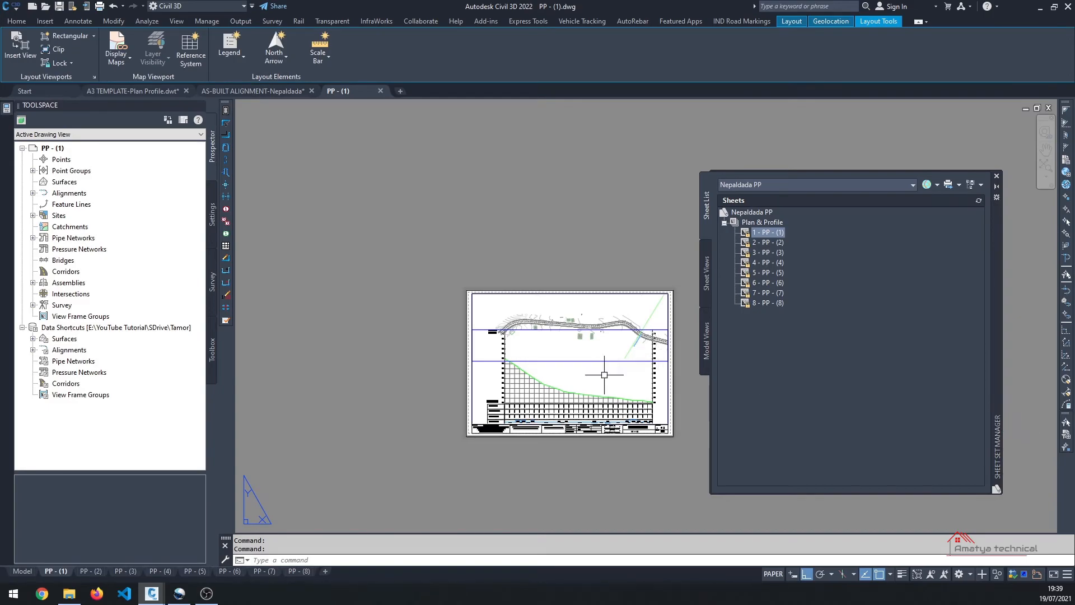
pyautogui.moveTo(574, 354); pyautogui.dragTo(468, 350, button='middle')
pyautogui.press('Escape')
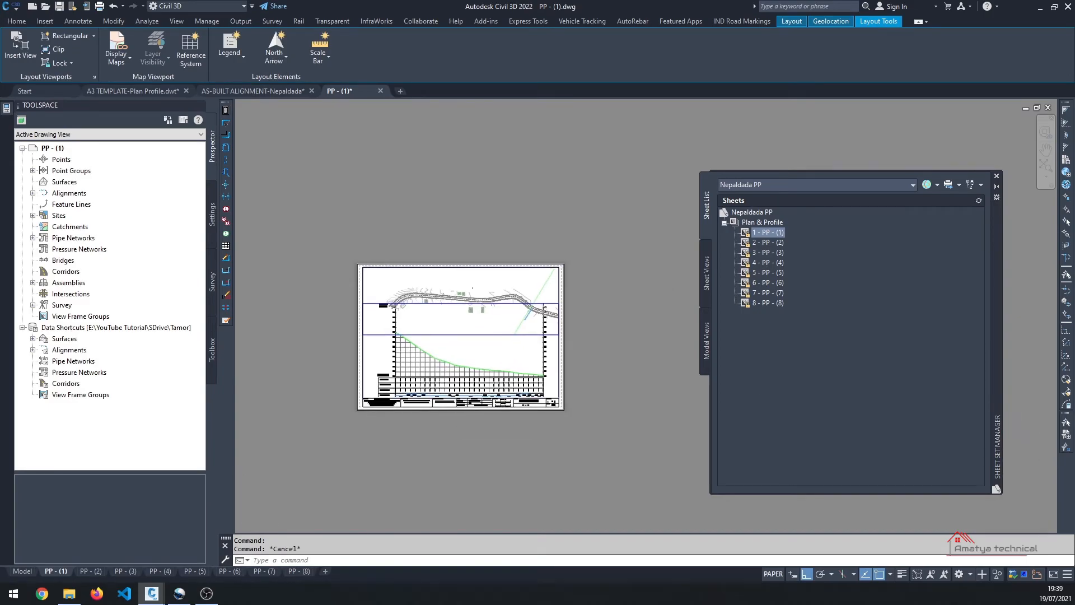
# Step: Examine the plan view, profile grid, data bands and title block on sheet PP - (1)
pyautogui.scroll(4, 459, 311)
pyautogui.scroll(-2, 459, 311)
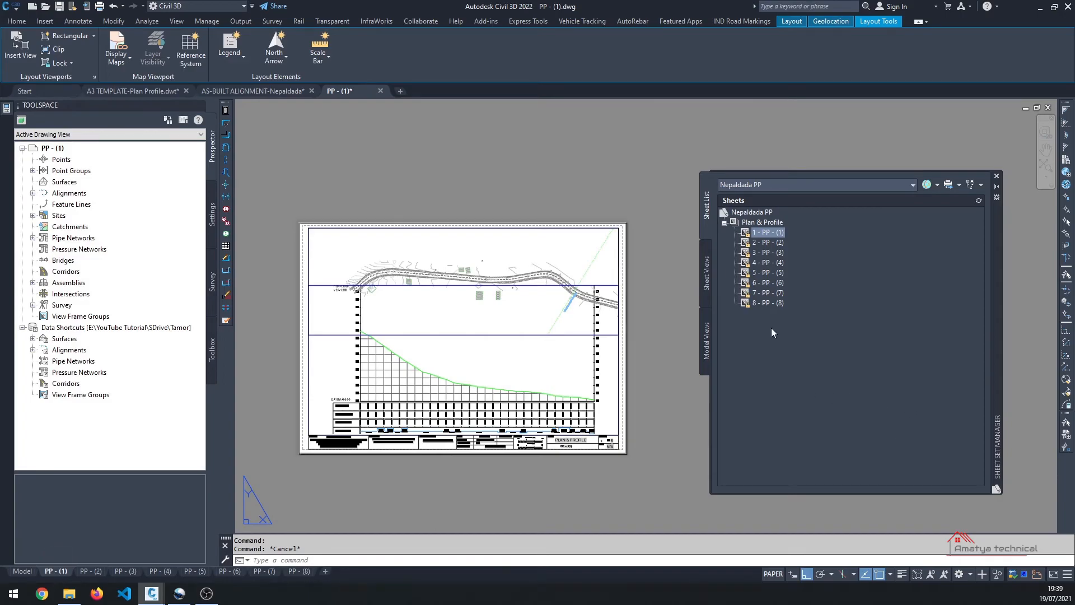
pyautogui.scroll(2, 416, 349)
pyautogui.scroll(-2, 419, 348)
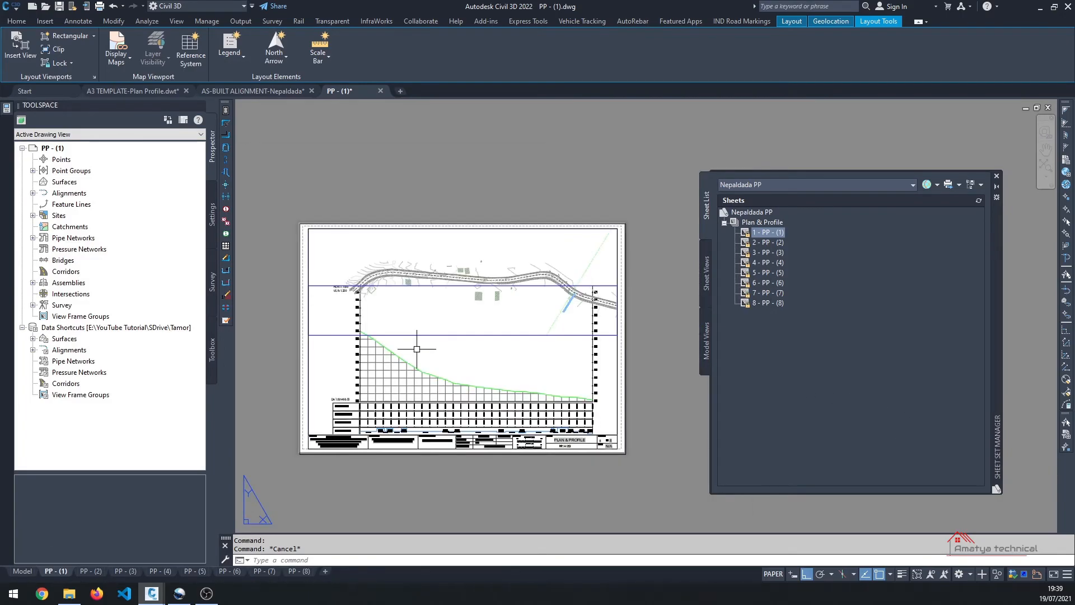
pyautogui.scroll(3, 449, 259)
pyautogui.scroll(-1, 555, 304)
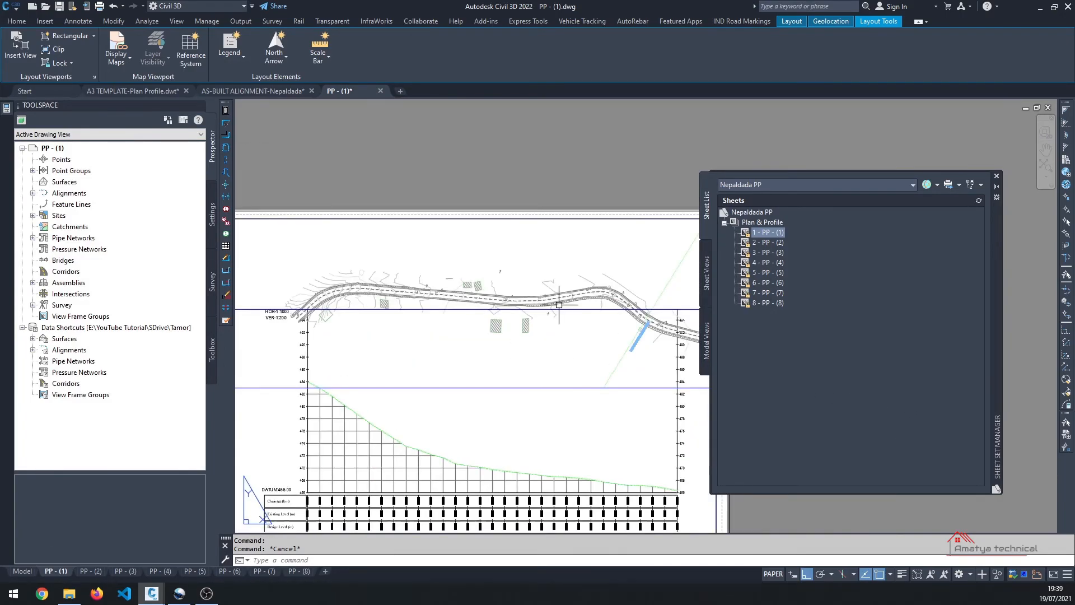
pyautogui.scroll(1, 547, 298)
pyautogui.scroll(-1, 548, 293)
pyautogui.scroll(-2, 536, 298)
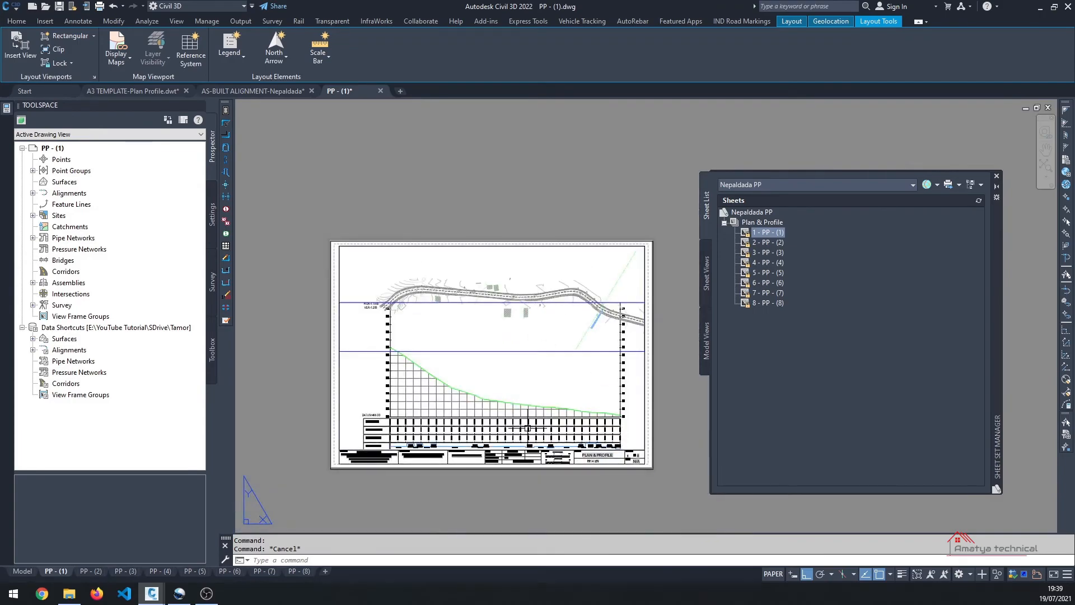
pyautogui.scroll(2, 527, 426)
# Step: Retitle sheet 1 - PP - (1) as "CH 0+000 to 0+300" with Rename & Renumber
pyautogui.rightClick(766, 234)
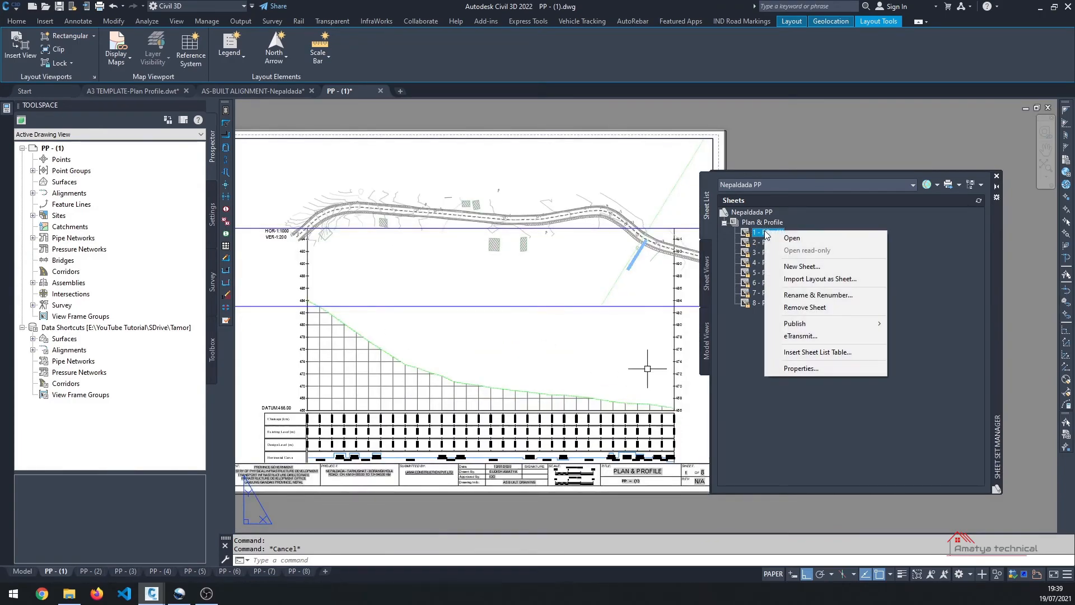
pyautogui.click(653, 295)
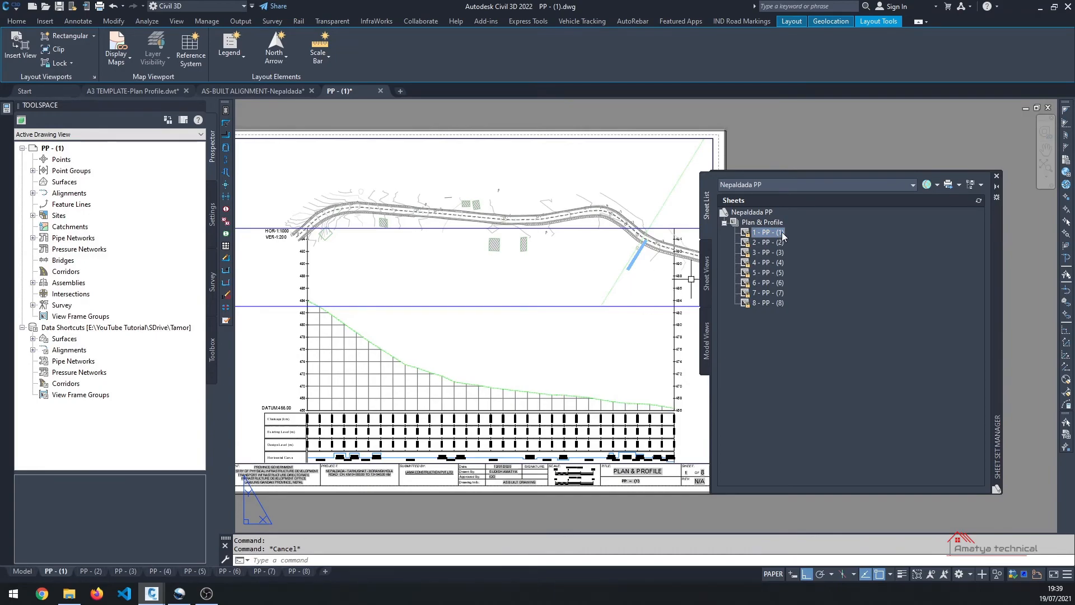
pyautogui.rightClick(770, 237)
pyautogui.click(846, 297)
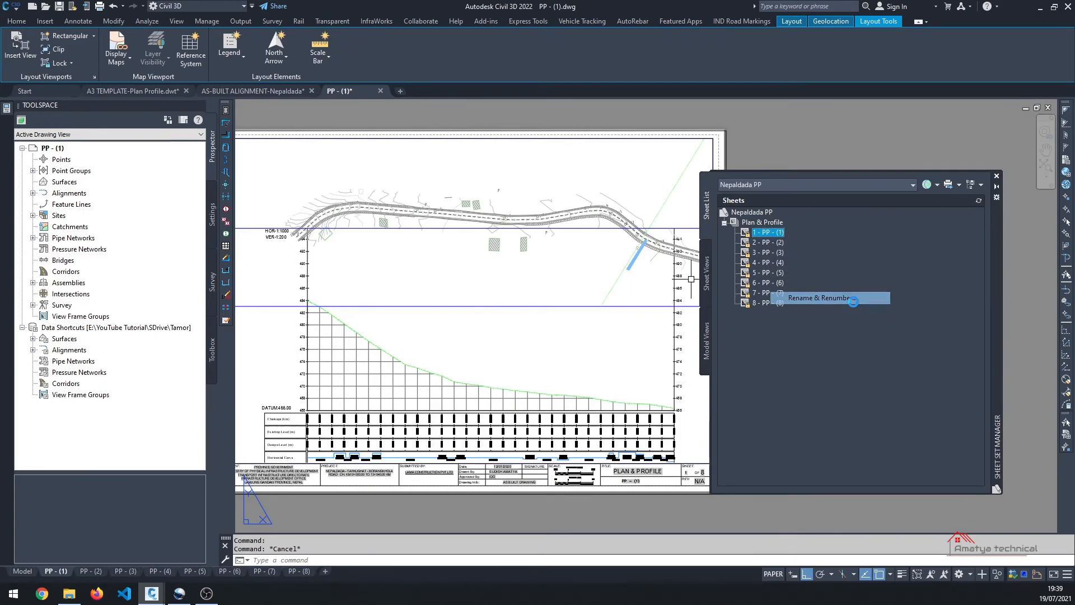
pyautogui.moveTo(217, 119); pyautogui.dragTo(160, 112)
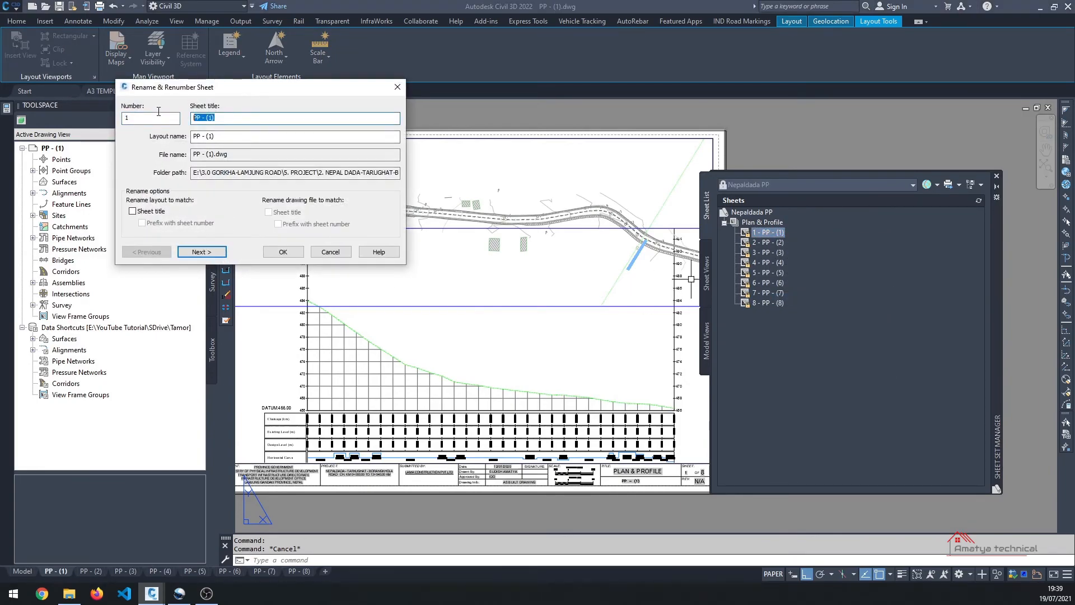
pyautogui.write('CH 0+000 to')
pyautogui.press('BackSpace')
pyautogui.press('BackSpace')
pyautogui.write('3')
pyautogui.press('Tab')
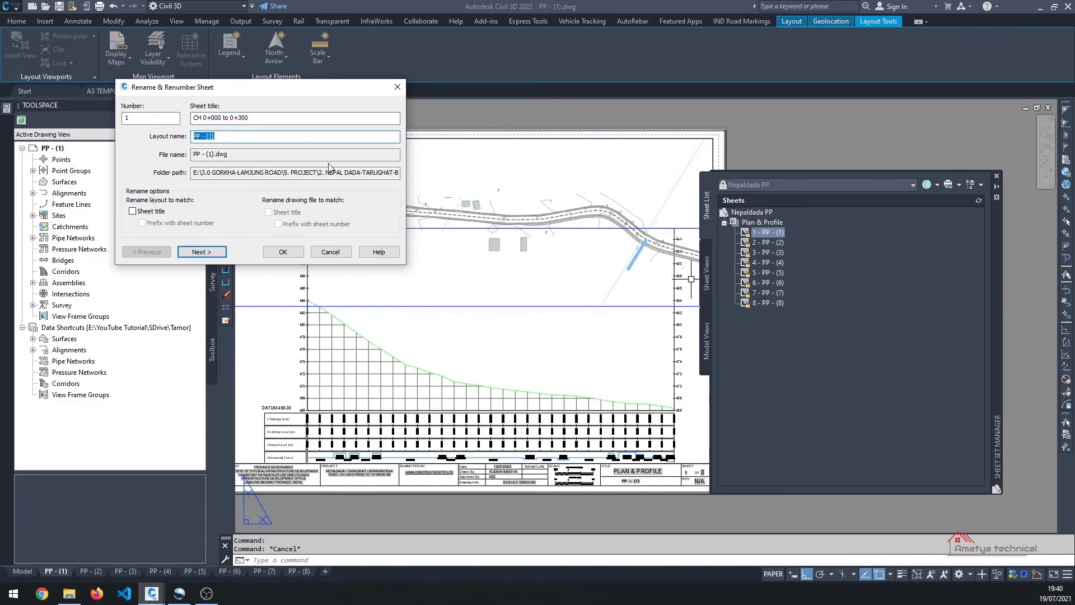
# Step: Copy the sheet title "CH 0+000 to 0+300" and advance to renaming the second sheet
pyautogui.hotkey('shift', 'Tab')
pyautogui.hotkey('ctrl', 'c')
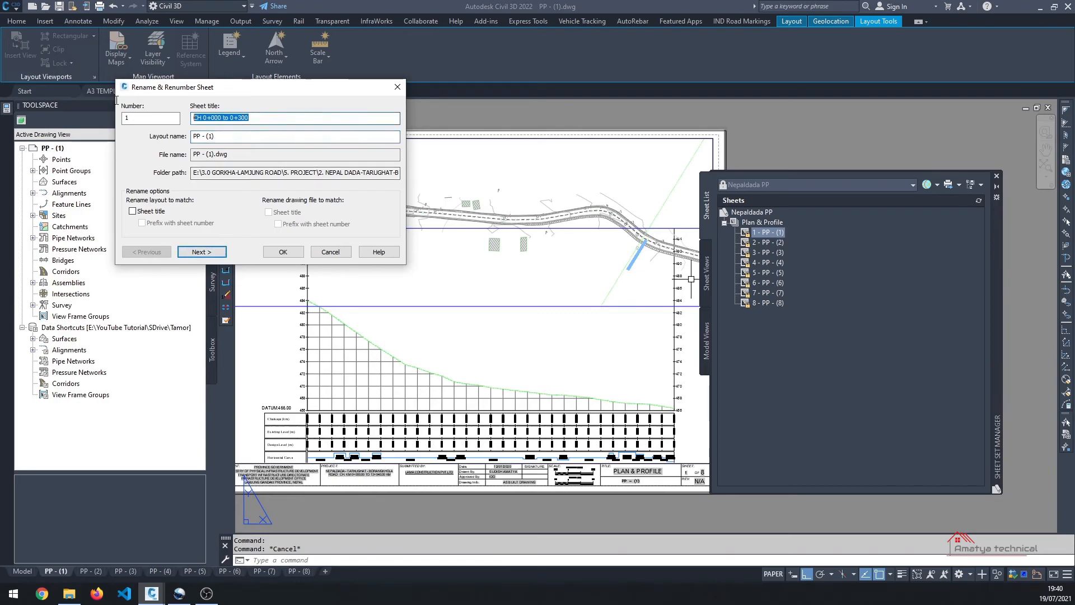
pyautogui.click(201, 251)
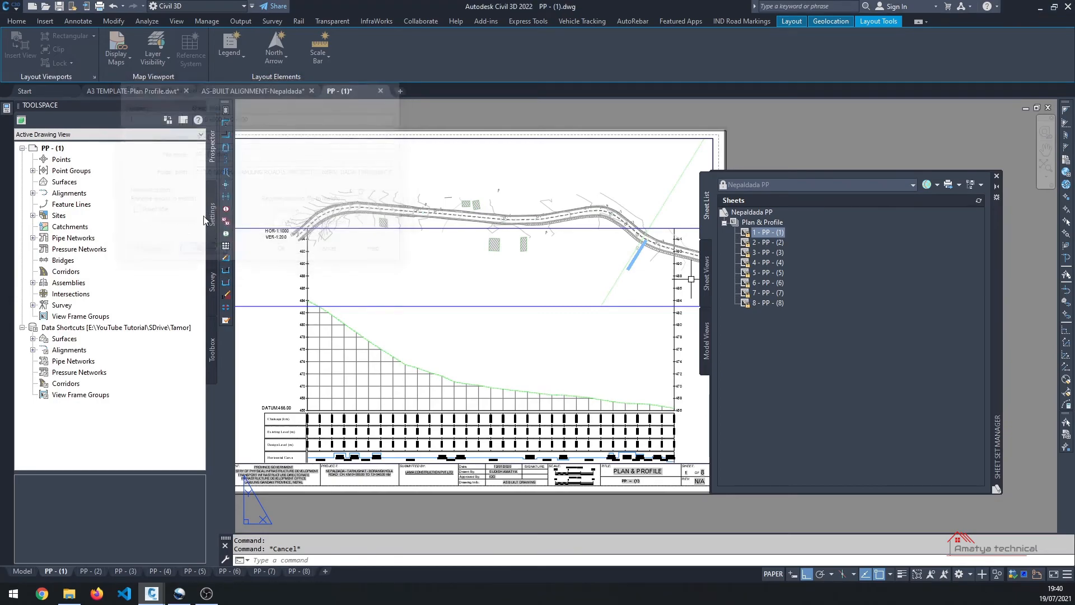
# Step: Retitle sheet 2 - PP - (2) as "CH 0+300 to 0+600" with Rename & Renumber
pyautogui.press('Tab')
pyautogui.hotkey('ctrl', 'v')
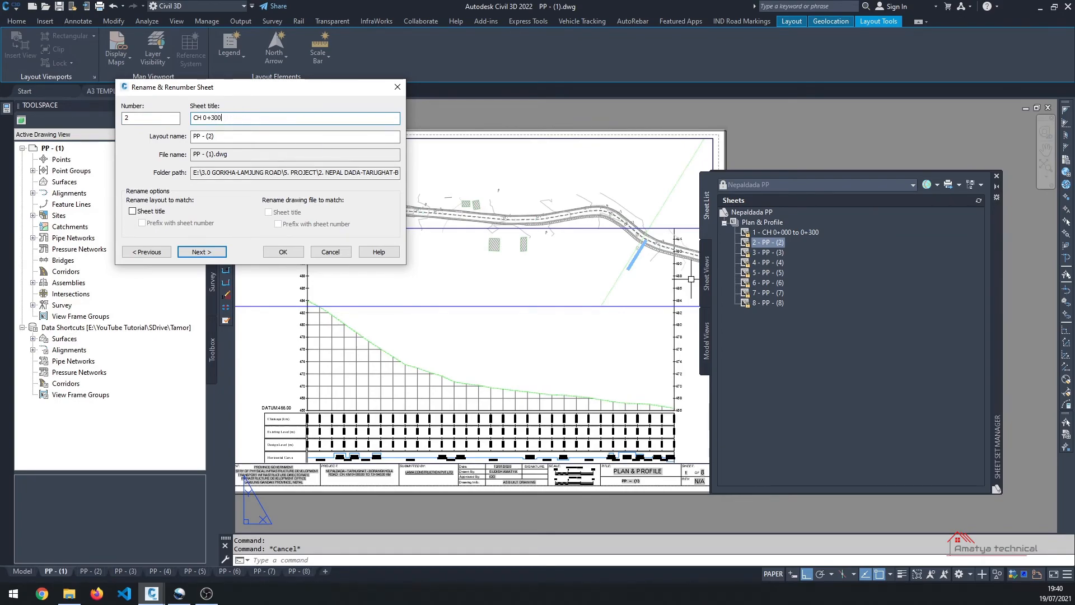
pyautogui.write('600')
pyautogui.click(283, 251)
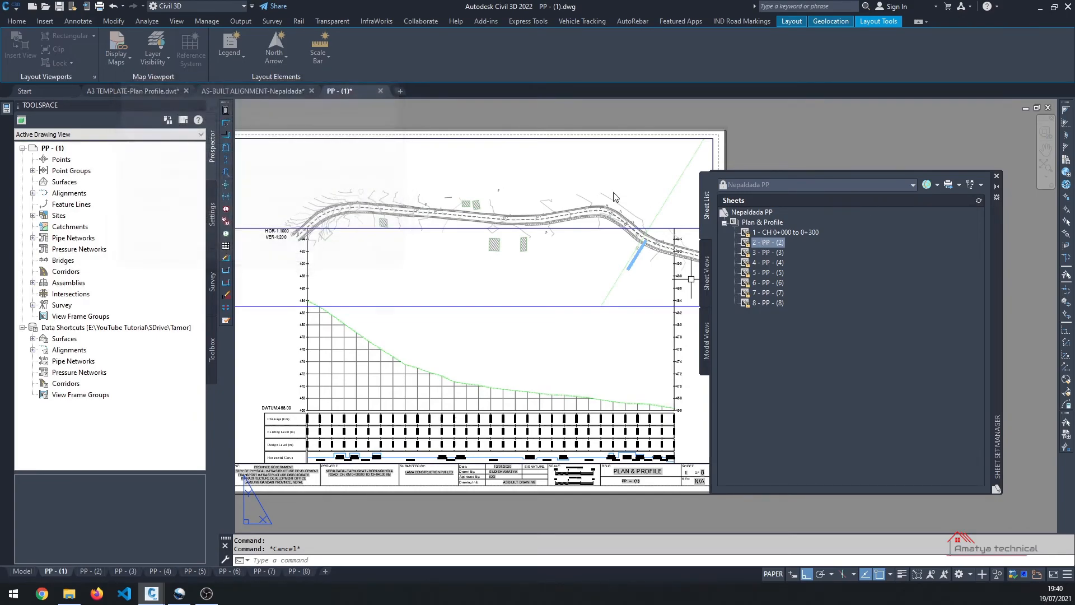
# Step: Regenerate the sheet 1 layout and check its title block against the chainage at the end of the data bands
pyautogui.press('Escape')
pyautogui.moveTo(548, 444); pyautogui.dragTo(451, 406, button='middle')
pyautogui.scroll(4, 586, 455)
pyautogui.write('re')
pyautogui.press('Return')
pyautogui.scroll(4, 493, 420)
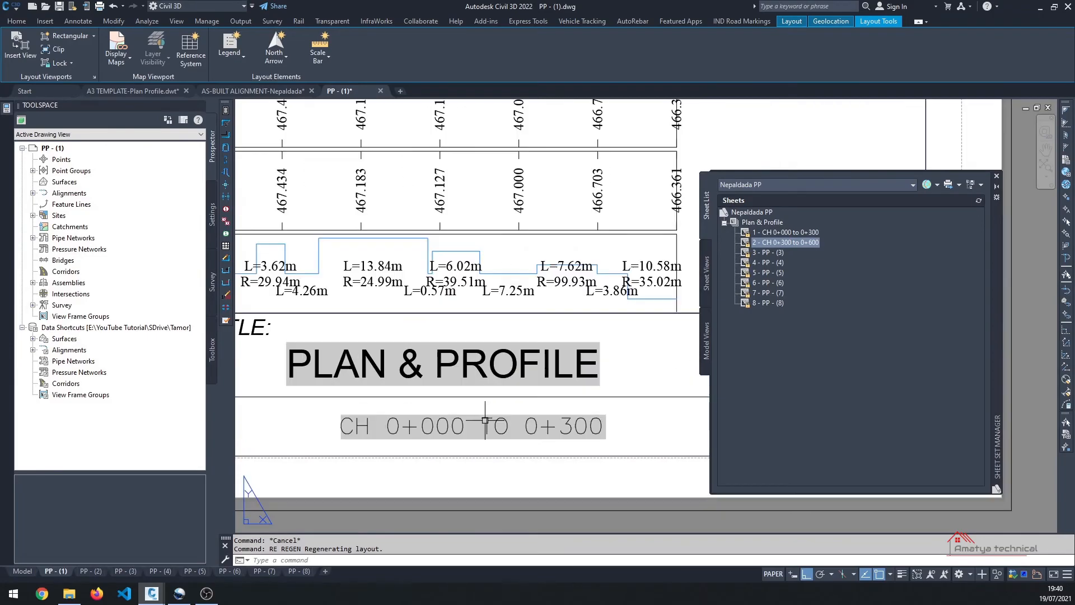
pyautogui.scroll(-3, 391, 436)
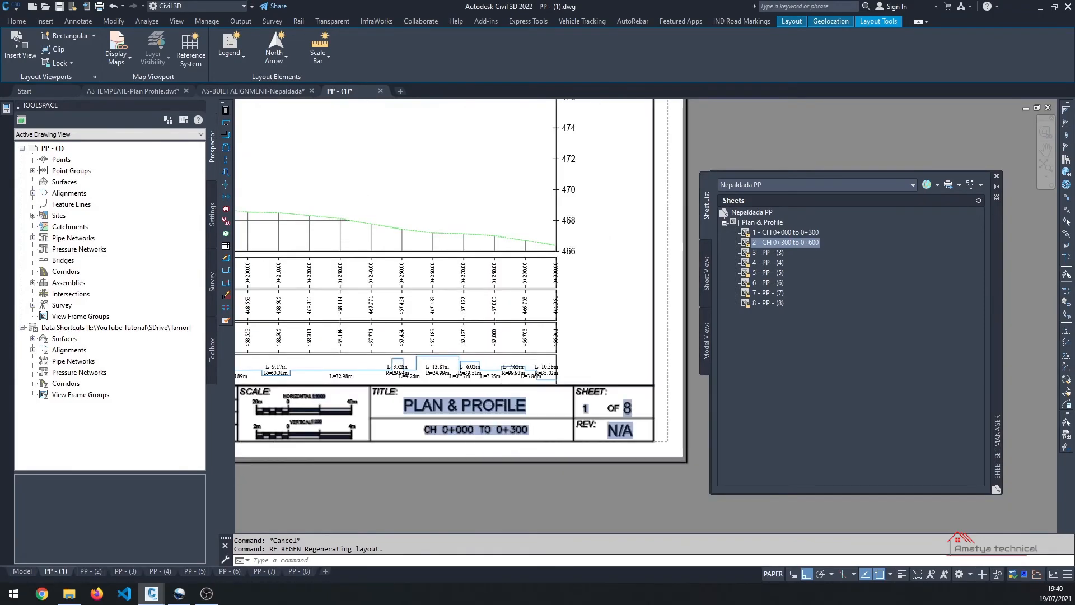
pyautogui.scroll(3, 391, 436)
pyautogui.scroll(-3, 391, 436)
pyautogui.scroll(3, 508, 276)
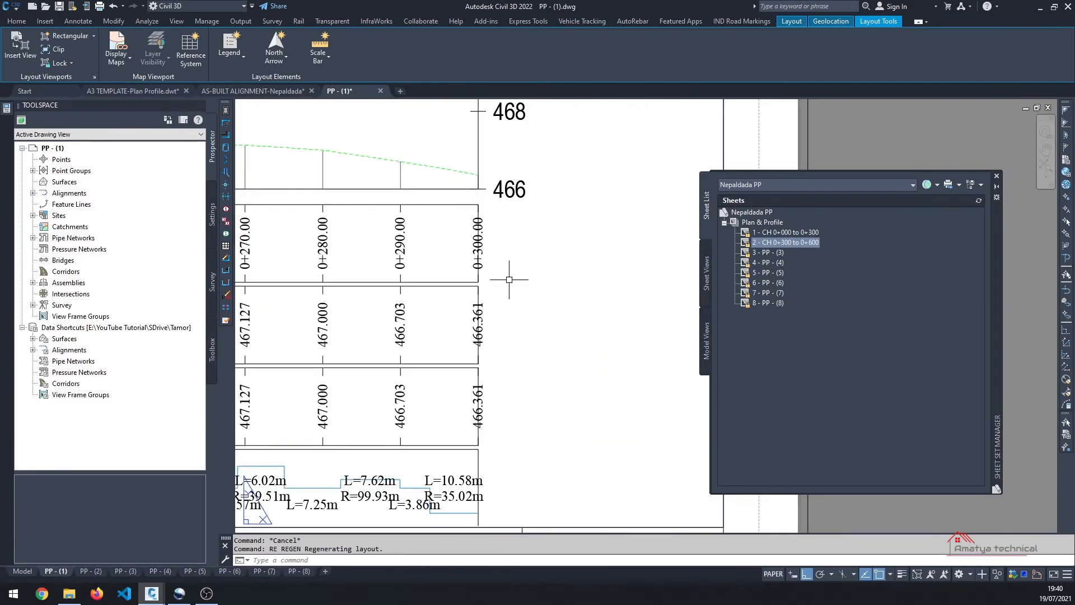
pyautogui.scroll(-3, 486, 261)
pyautogui.scroll(3, 442, 313)
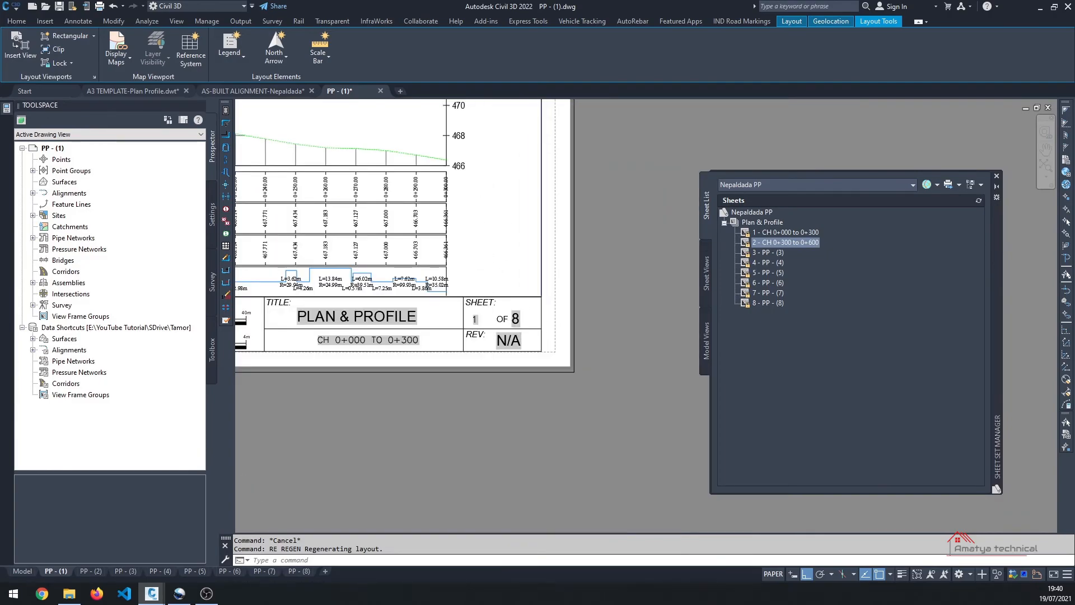
# Step: Open sheet 2 - CH 0+300 to 0+600 from the sheet set and check the chainage title in its title block
pyautogui.doubleClick(763, 253)
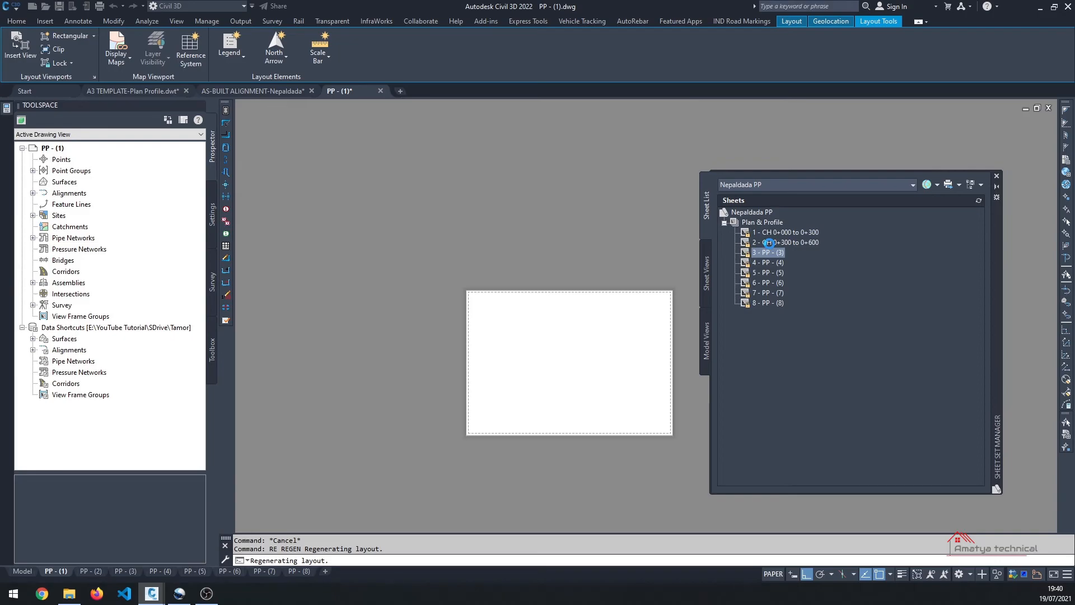
pyautogui.doubleClick(769, 243)
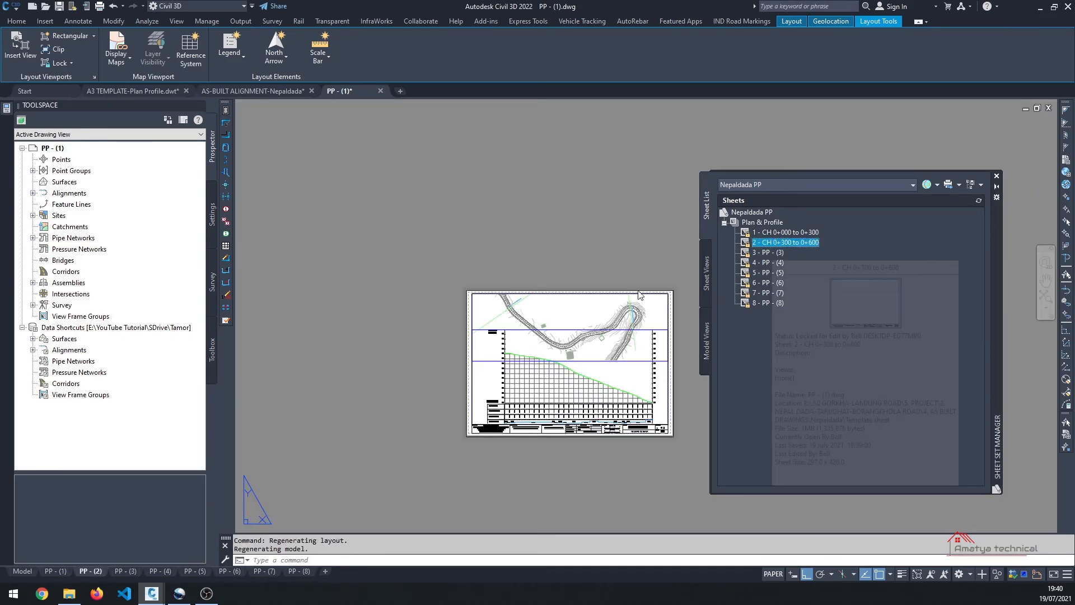
pyautogui.scroll(6, 630, 436)
pyautogui.moveTo(604, 444); pyautogui.dragTo(313, 369, button='middle')
pyautogui.scroll(2, 372, 322)
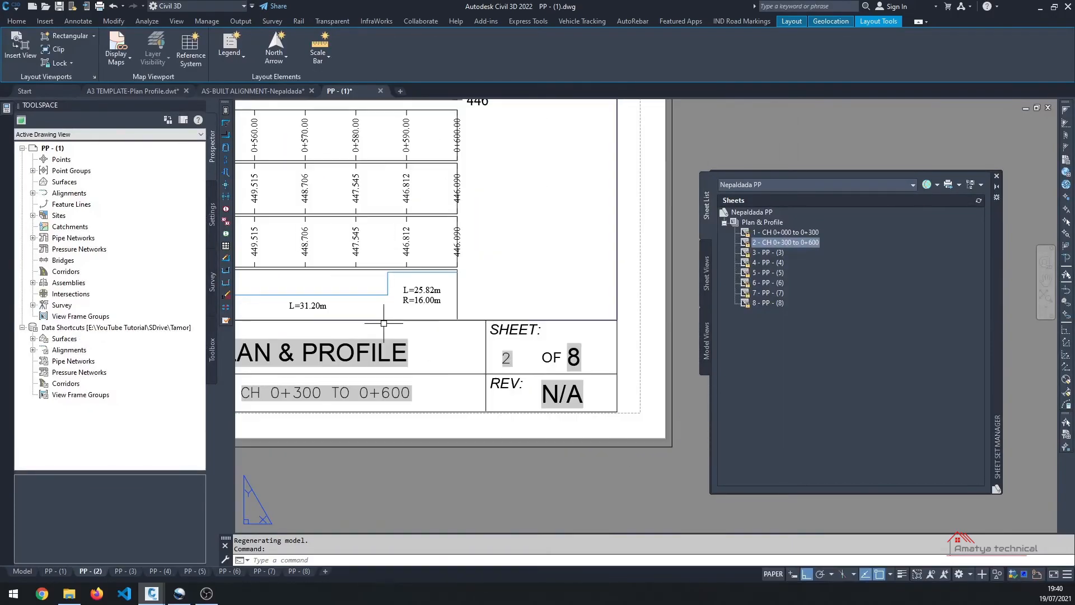
# Step: Examine sheet 2's plan view, profile grid, data bands and the sheet number field in its title block
pyautogui.scroll(-4, 412, 360)
pyautogui.moveTo(412, 360); pyautogui.dragTo(694, 441, button='middle')
pyautogui.moveTo(479, 351); pyautogui.dragTo(492, 353, button='middle')
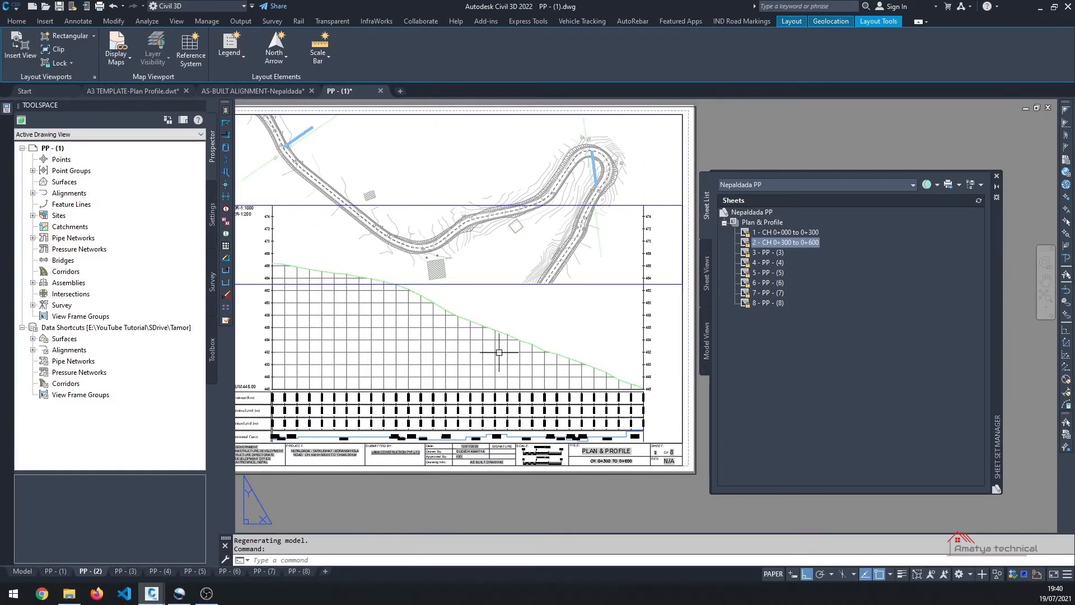
pyautogui.scroll(8, 658, 409)
pyautogui.scroll(-6, 635, 404)
pyautogui.scroll(-5, 635, 401)
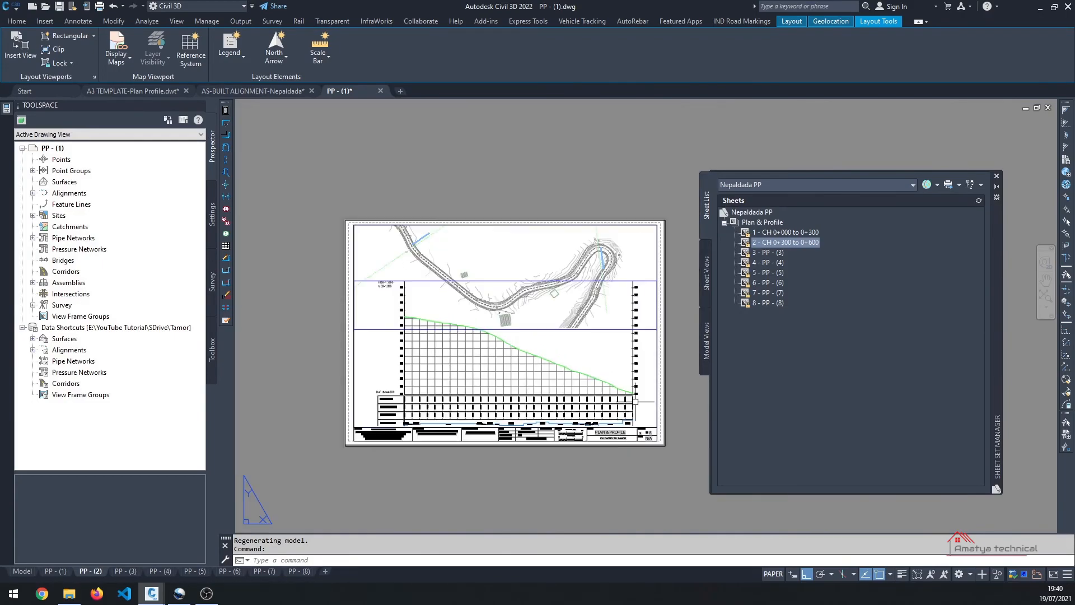
pyautogui.scroll(2, 635, 402)
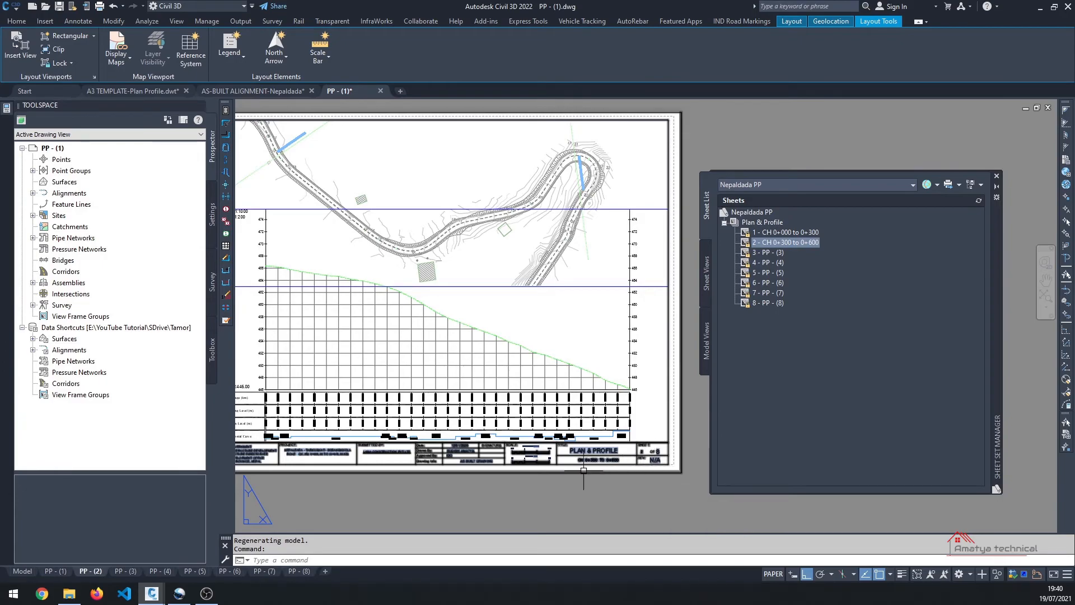
pyautogui.scroll(2, 583, 472)
pyautogui.moveTo(594, 459); pyautogui.dragTo(348, 401, button='middle')
pyautogui.scroll(5, 411, 373)
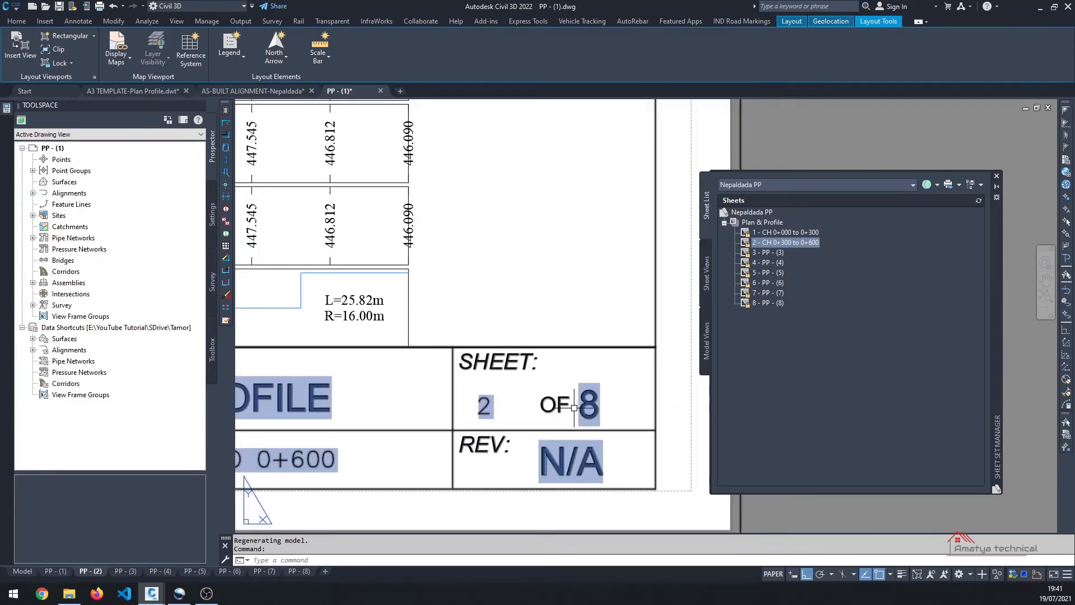
# Step: Set the Total Sheet custom property of the Nepaldada PP sheet set to 9 and regenerate the layout
pyautogui.click(766, 222)
pyautogui.rightClick(753, 212)
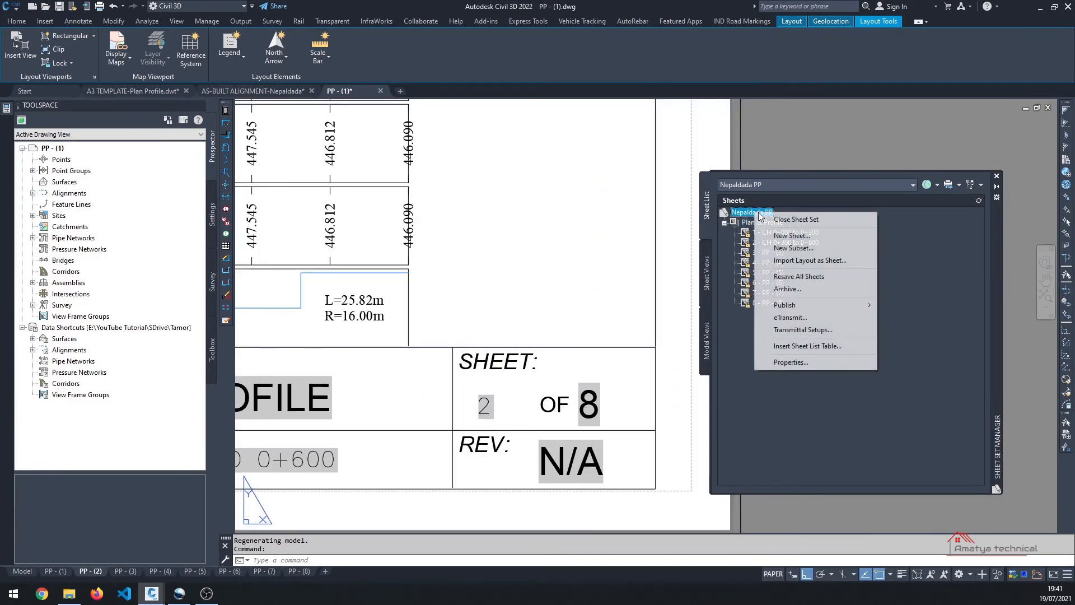
pyautogui.click(791, 362)
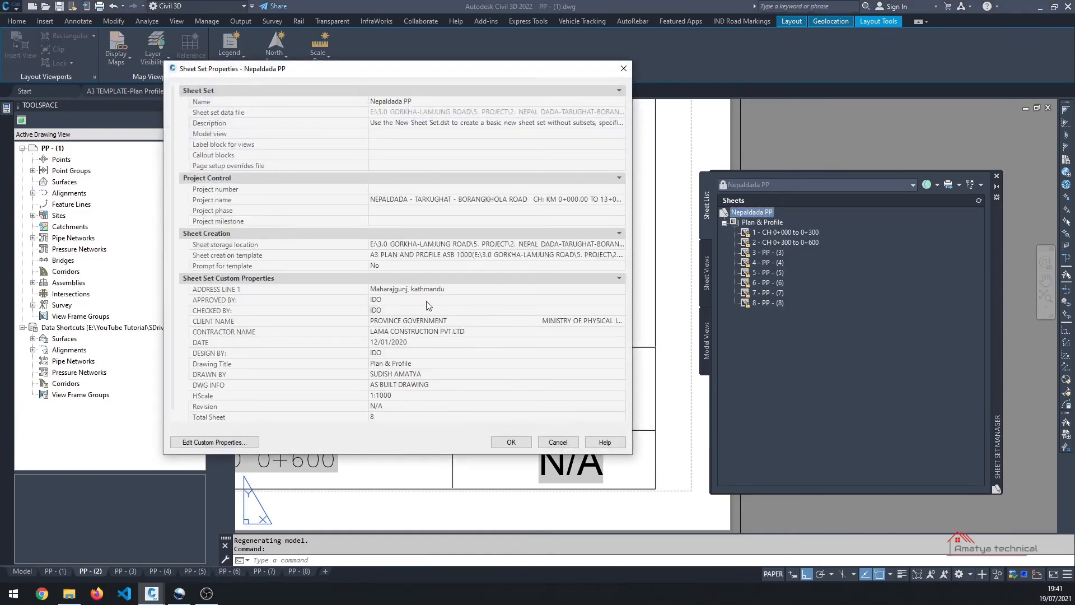
pyautogui.scroll(-1, 397, 399)
pyautogui.click(395, 396)
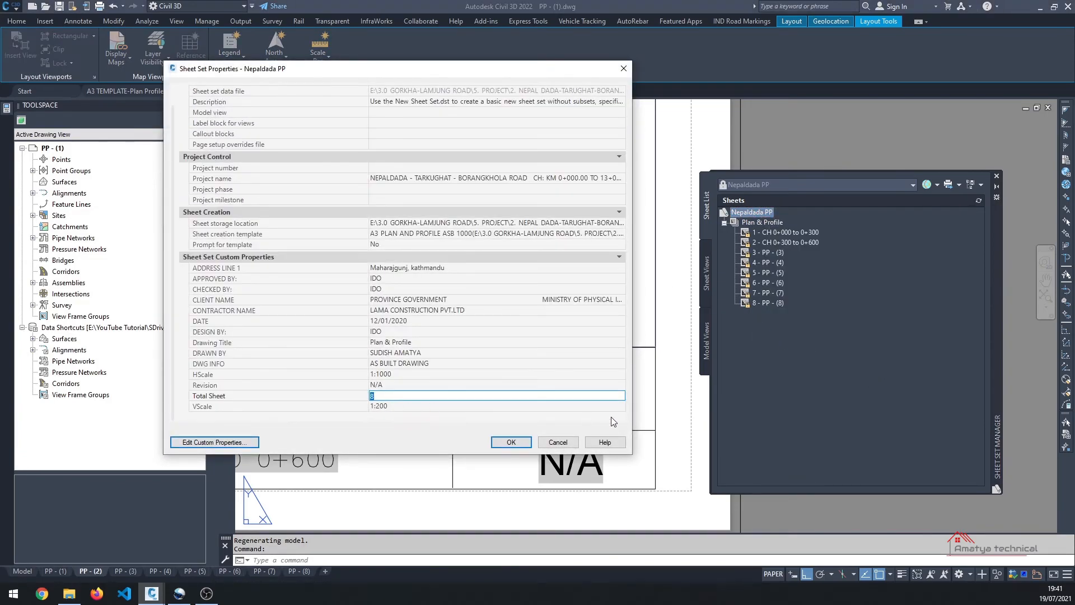
pyautogui.click(511, 441)
pyautogui.scroll(-4, 495, 426)
pyautogui.write('re')
pyautogui.press('Return')
pyautogui.scroll(3, 495, 425)
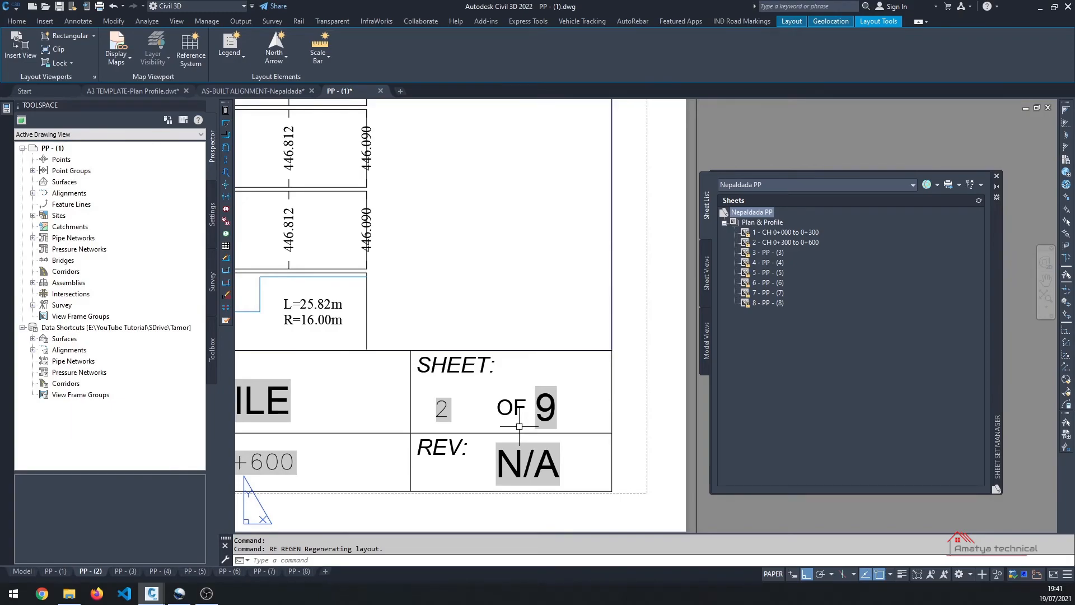
pyautogui.scroll(-2, 535, 420)
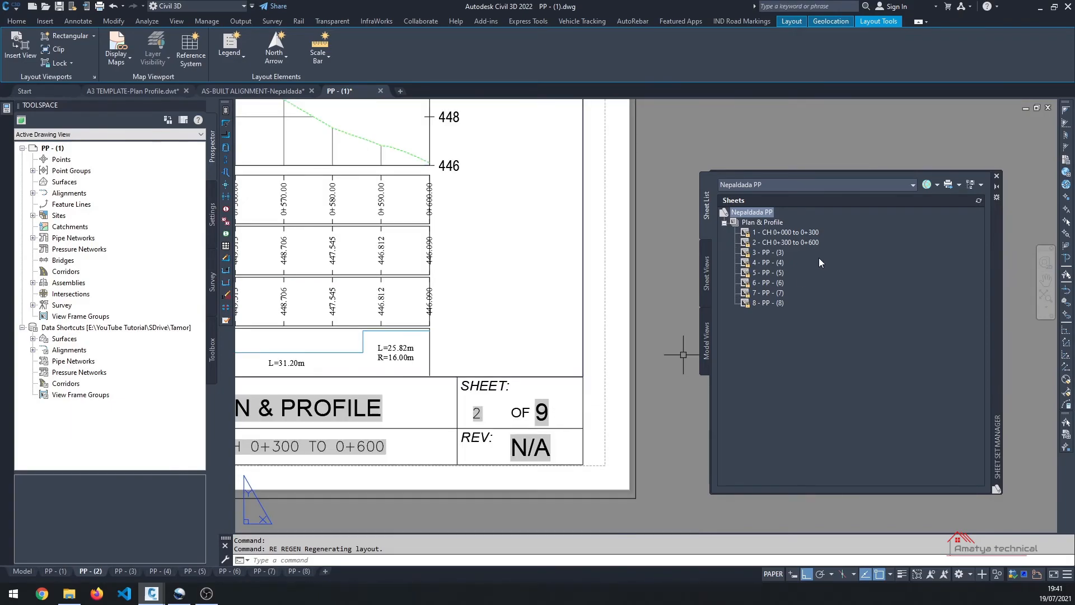
# Step: Set the Total Sheet custom property of the Nepaldada PP sheet set to 8
pyautogui.rightClick(751, 211)
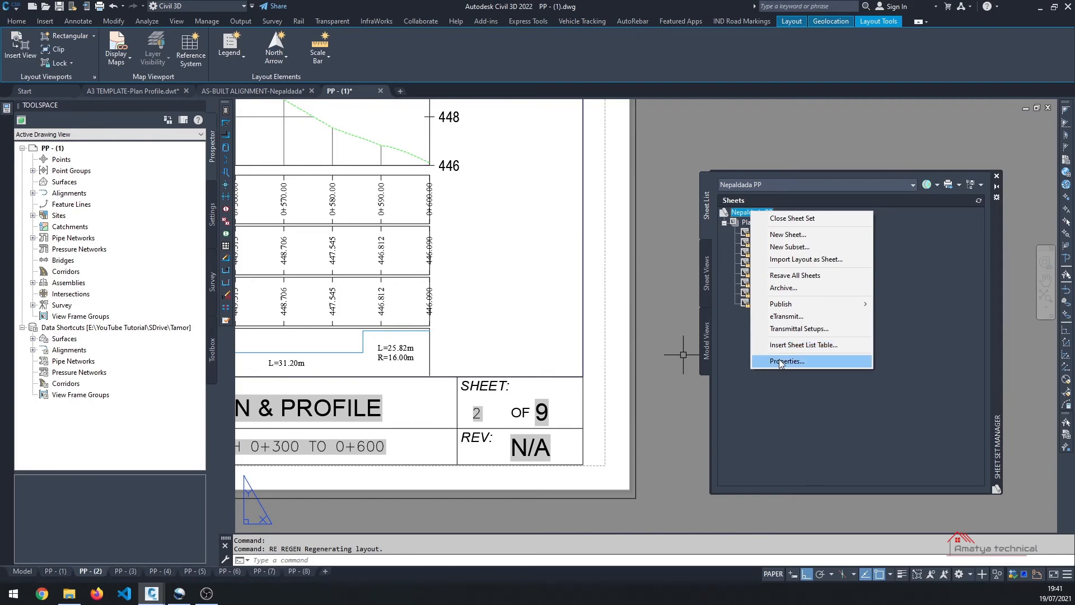
pyautogui.click(781, 361)
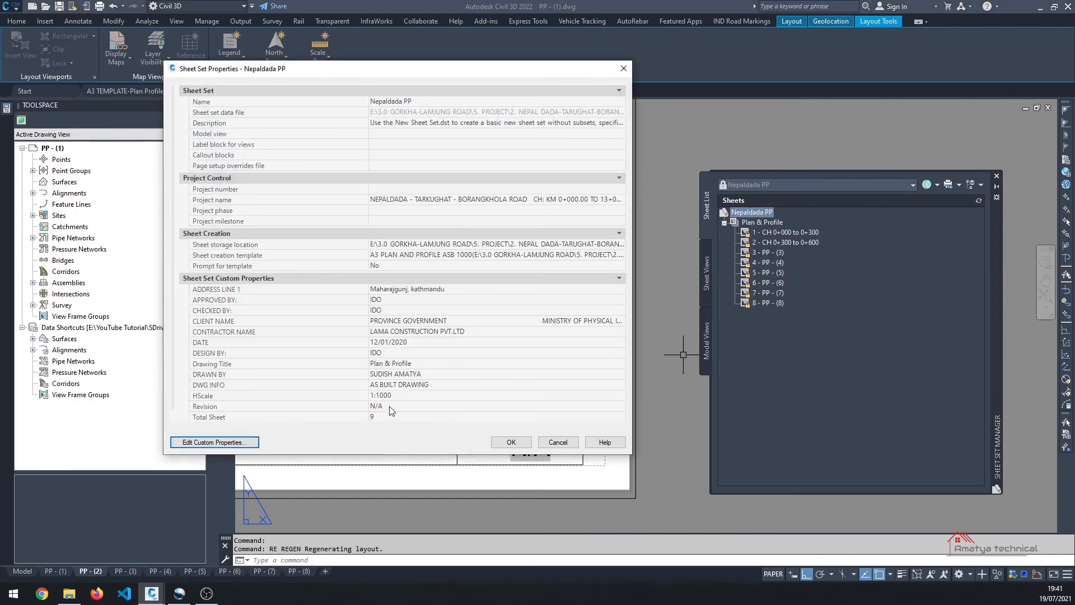
pyautogui.click(385, 420)
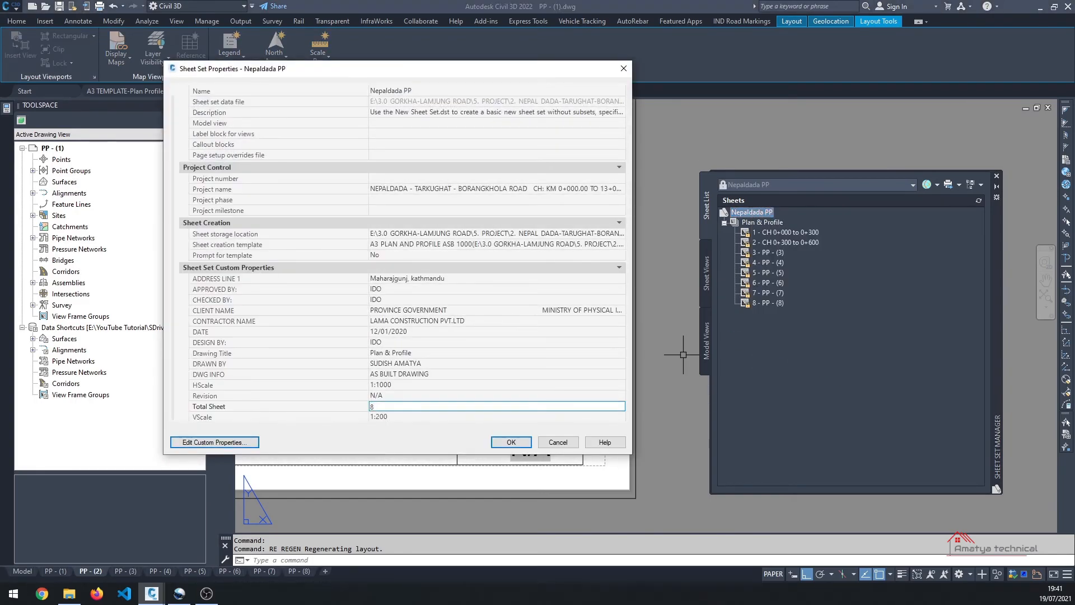
pyautogui.write('8')
# Step: Set the sheet set's DWG INFO property to "WORKING DRAWING" and regenerate the layout to refresh the Drawing Info field
pyautogui.click(439, 372)
pyautogui.write('WORKING')
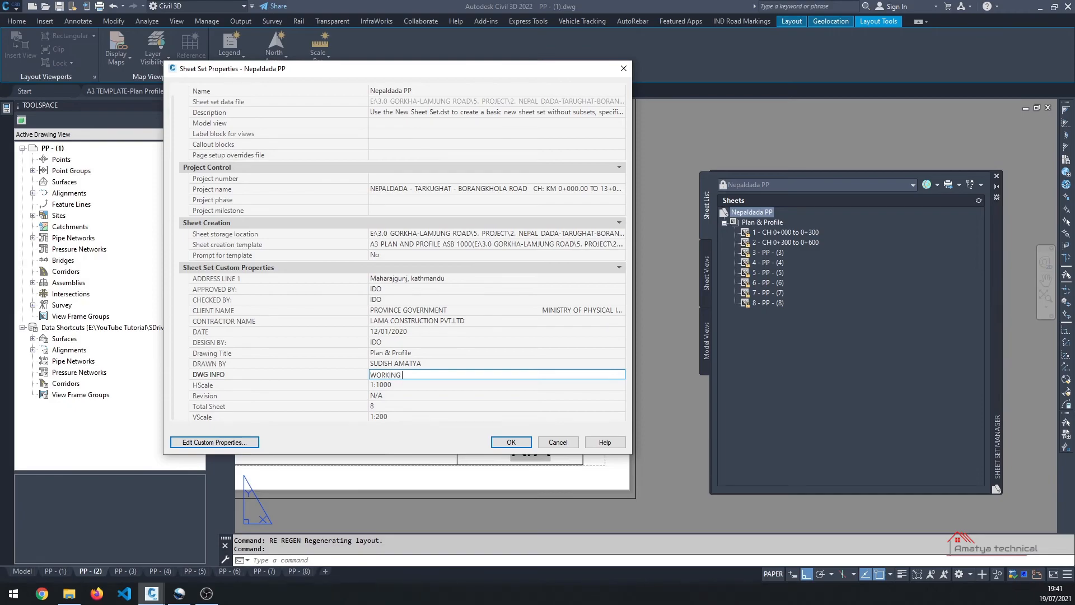
pyautogui.click(511, 442)
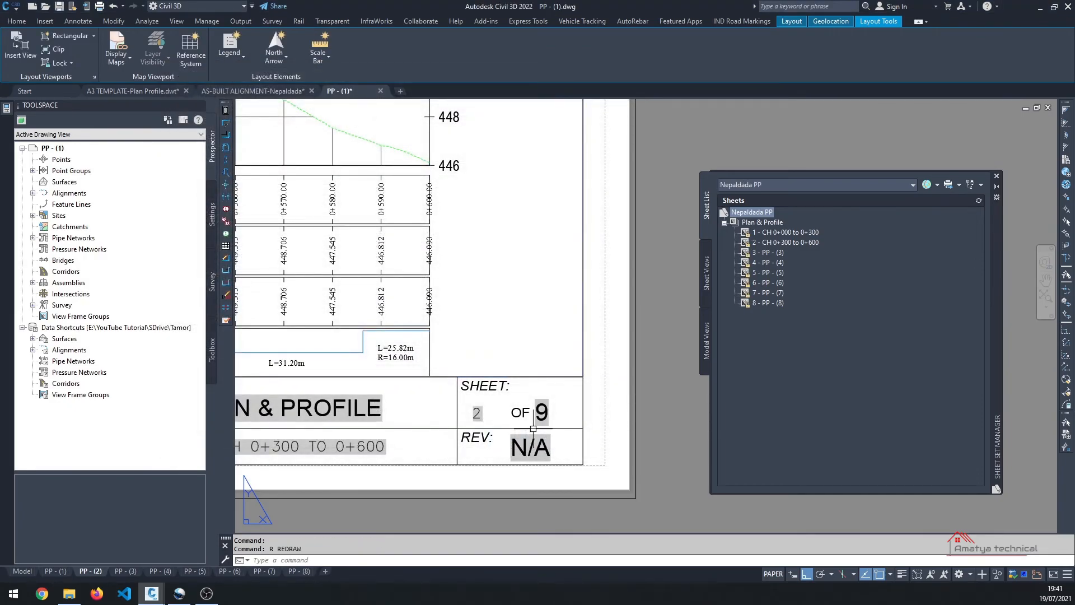
pyautogui.scroll(-3, 533, 428)
pyautogui.scroll(3, 445, 404)
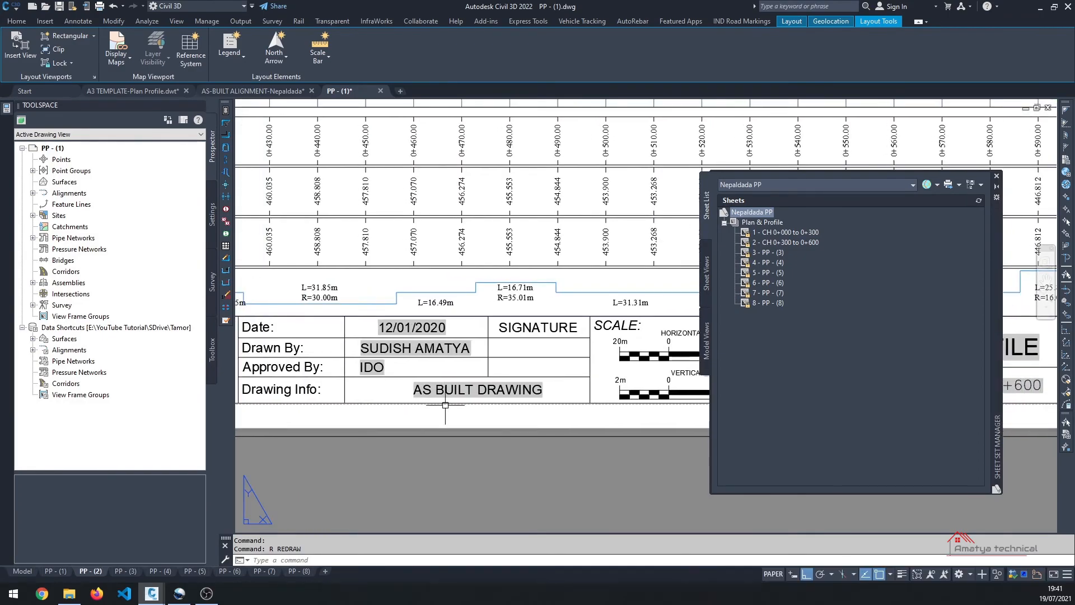
pyautogui.write('RE')
pyautogui.press('Return')
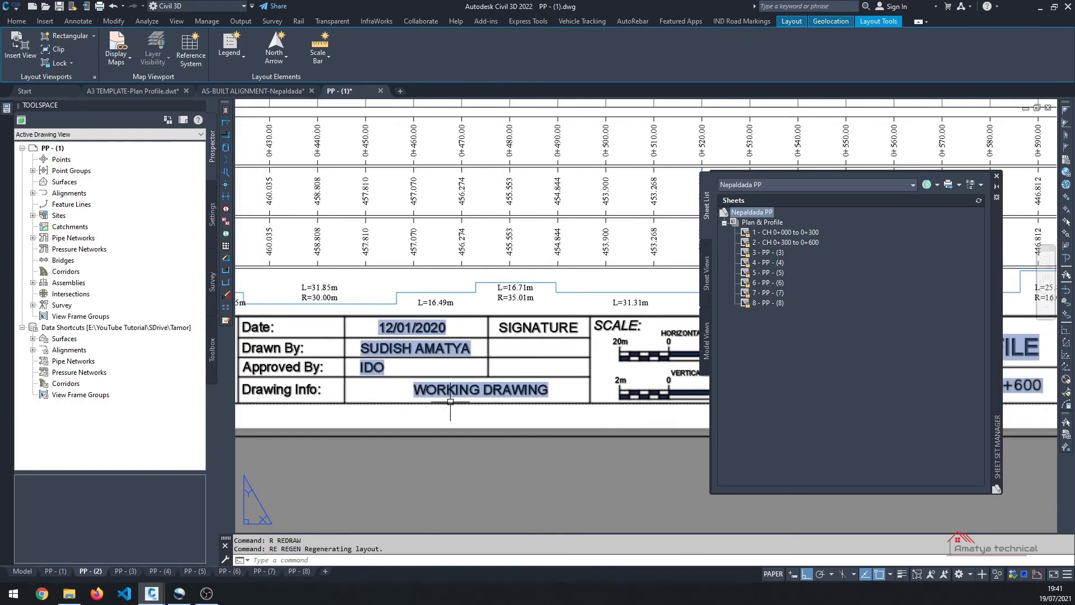
pyautogui.moveTo(450, 401); pyautogui.dragTo(482, 396, button='middle')
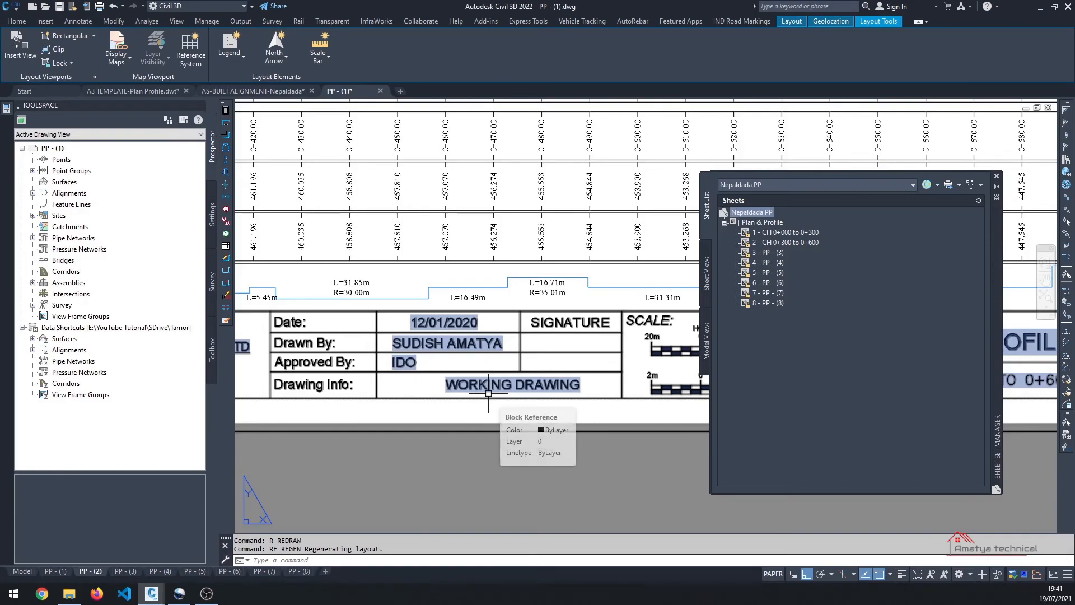
# Step: Set the sheet set's DWG INFO property to "AS BUILT DRAWING" and regenerate the layout
pyautogui.rightClick(752, 213)
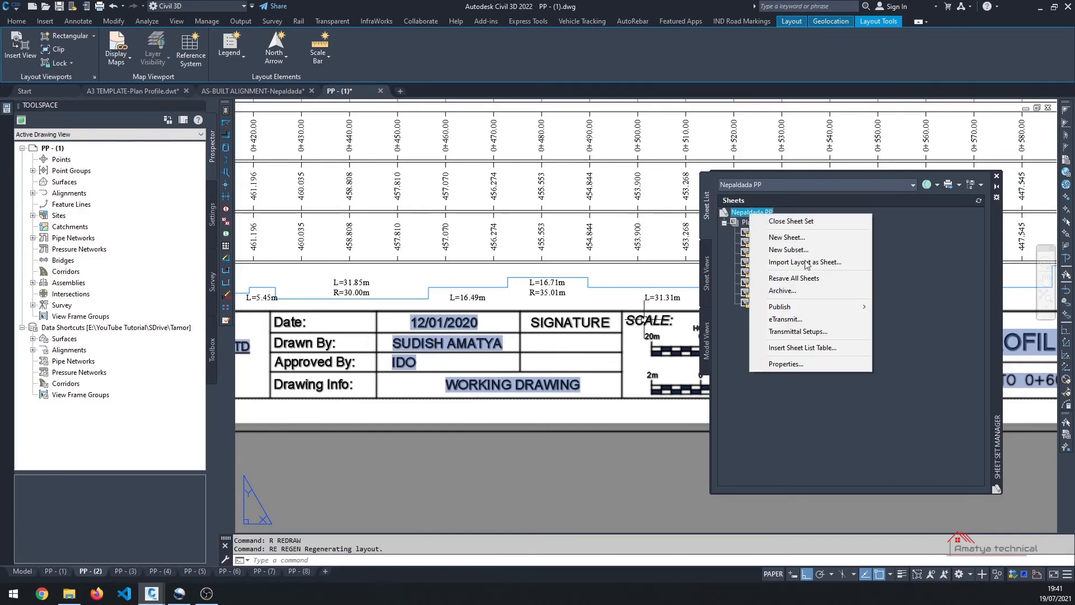
pyautogui.click(779, 365)
pyautogui.click(416, 384)
pyautogui.write('AS BUILT DRAWING')
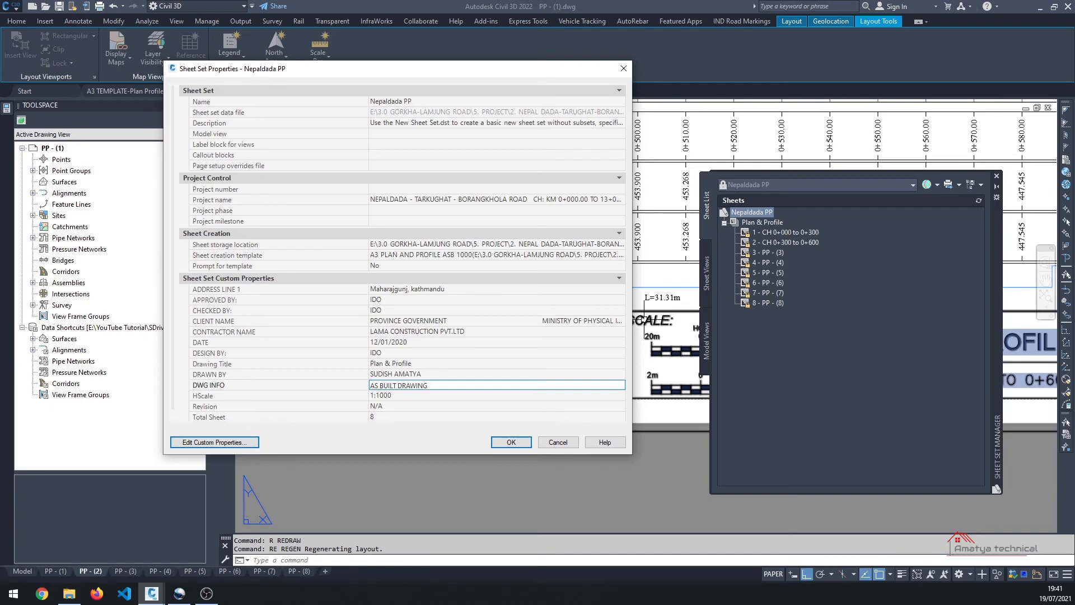
pyautogui.click(511, 442)
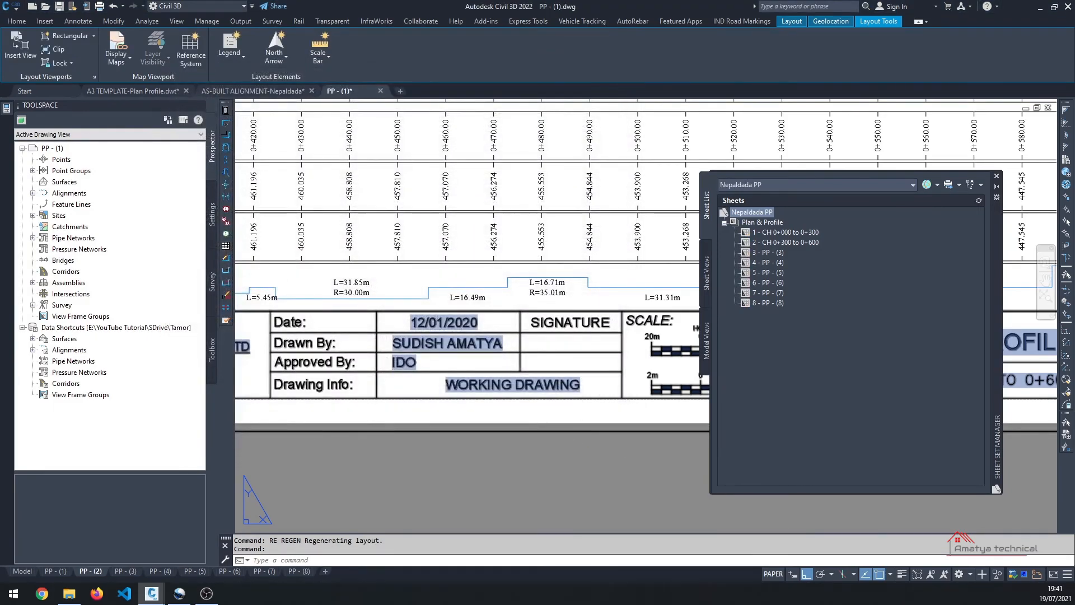
pyautogui.write('RE')
pyautogui.press('Return')
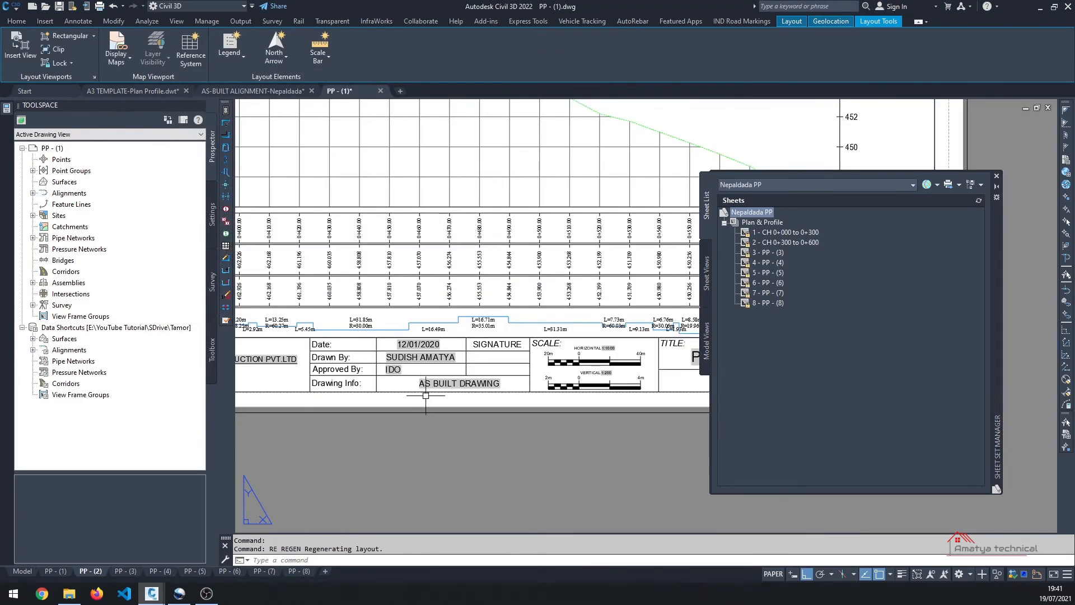
# Step: Look over the sheet 2 layout, from the title block fields to the plan view, profile and data band labels
pyautogui.moveTo(431, 401); pyautogui.dragTo(491, 419, button='middle')
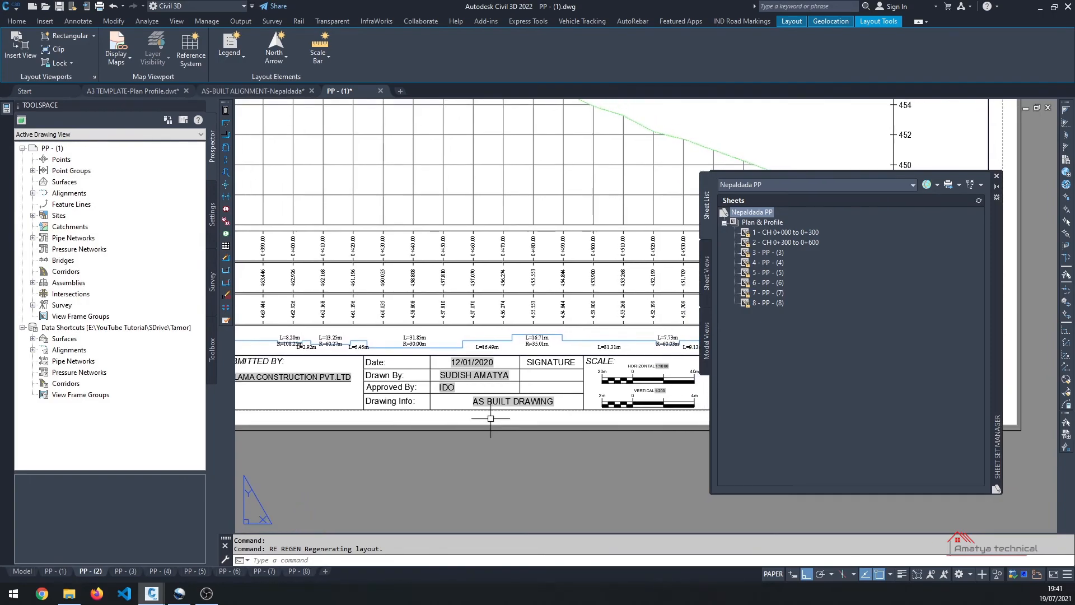
pyautogui.scroll(-6, 490, 418)
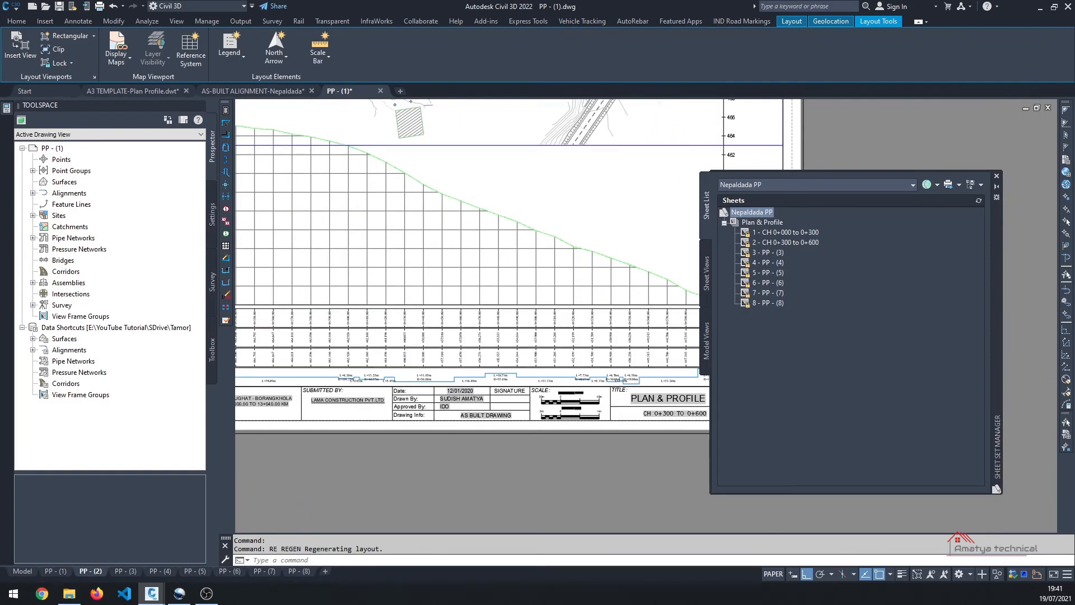
pyautogui.scroll(5, 369, 372)
pyautogui.scroll(-3, 369, 372)
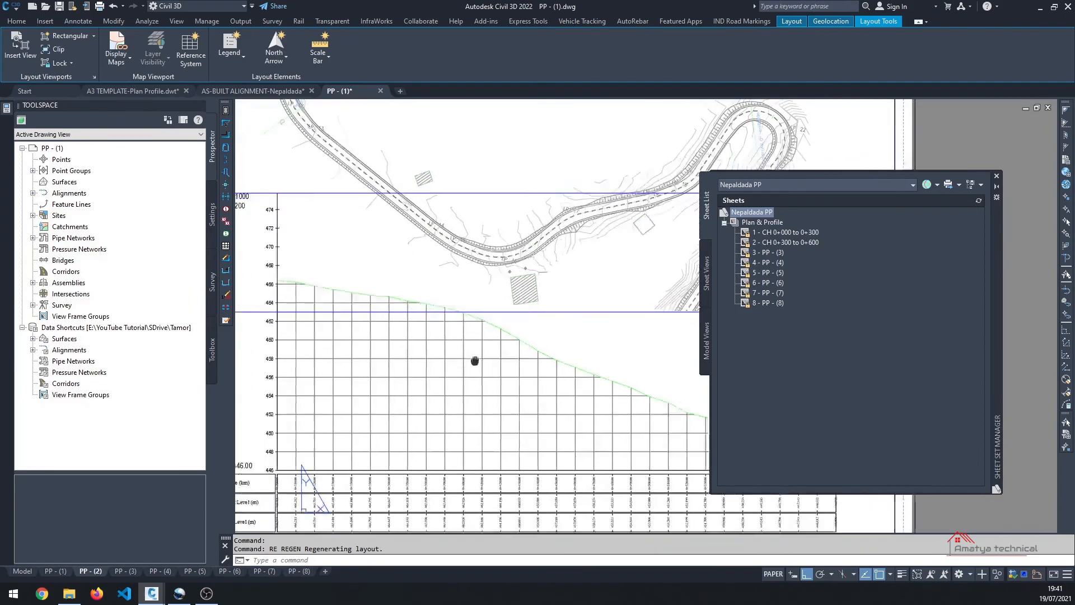
pyautogui.moveTo(440, 359); pyautogui.dragTo(413, 360, button='middle')
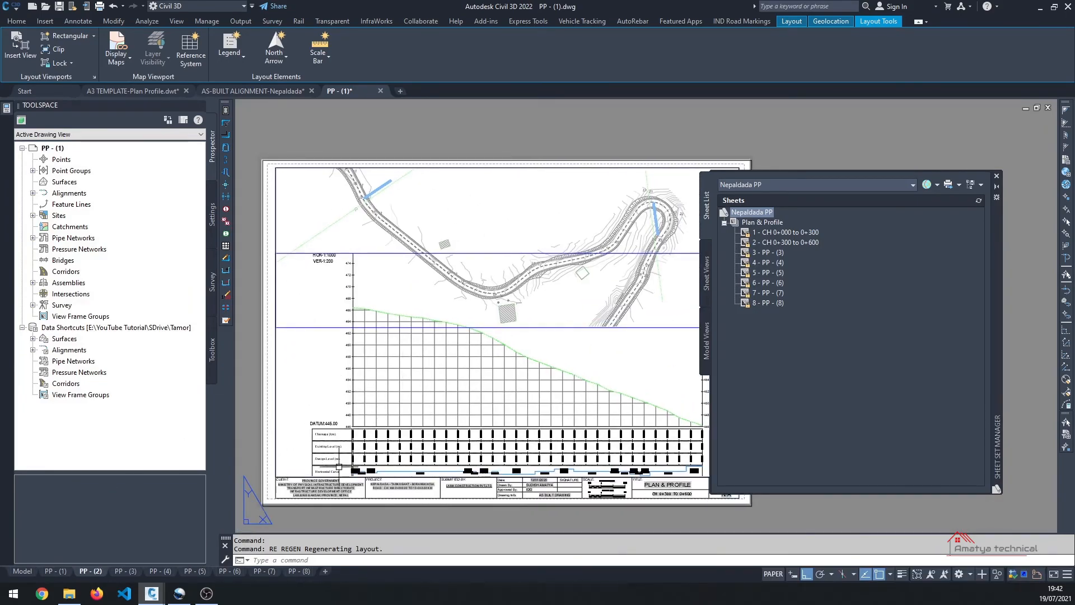
pyautogui.scroll(5, 336, 470)
pyautogui.scroll(-4, 364, 448)
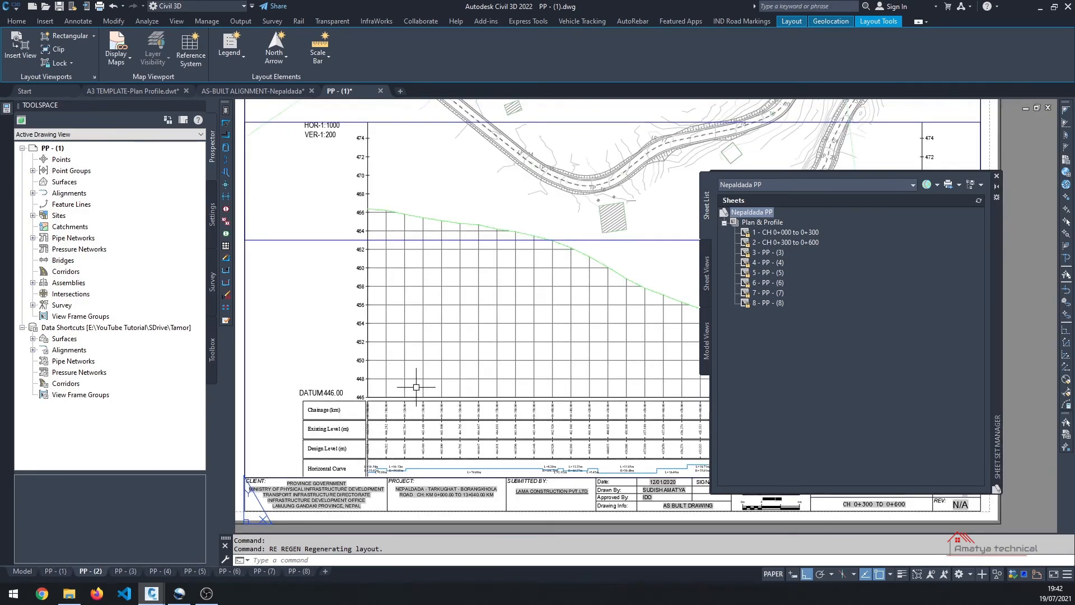
# Step: Switch to model space, collapse the Sheet Set Manager palette and zoom to the drawing extents
pyautogui.scroll(-4, 404, 408)
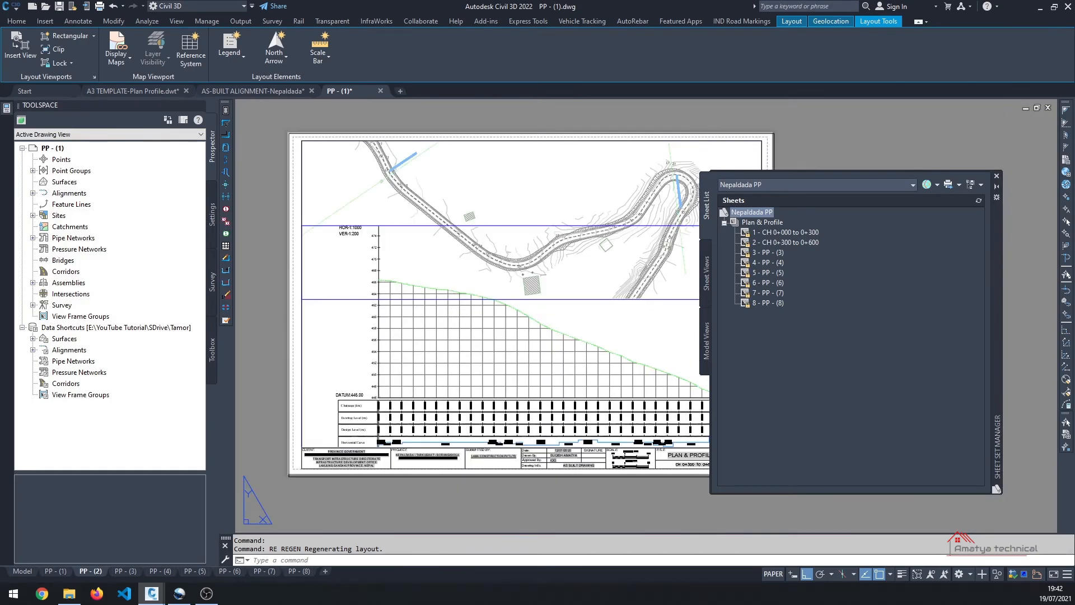
pyautogui.click(22, 571)
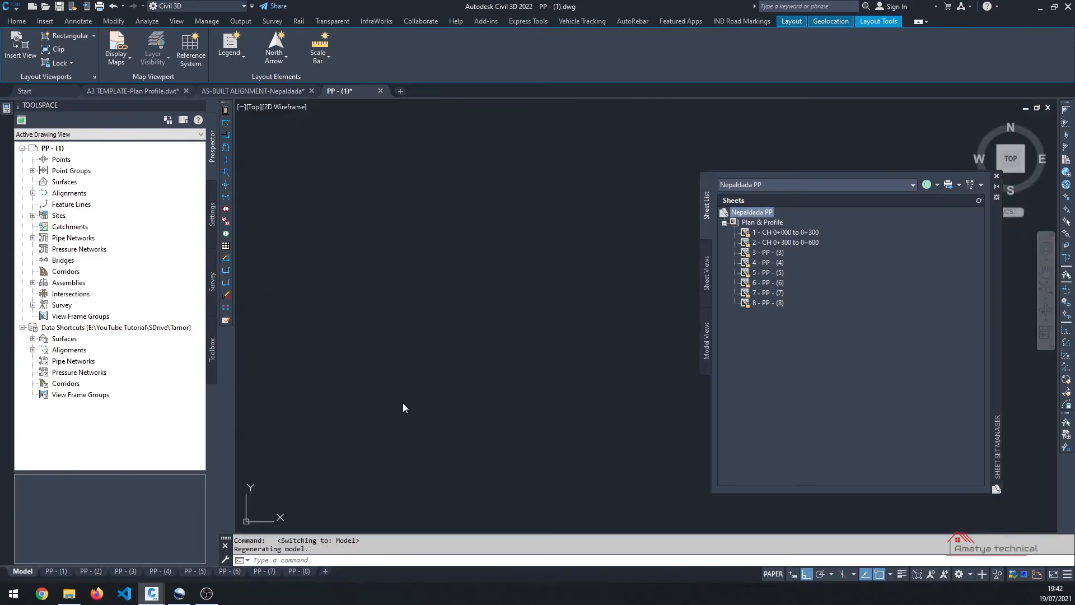
pyautogui.click(996, 186)
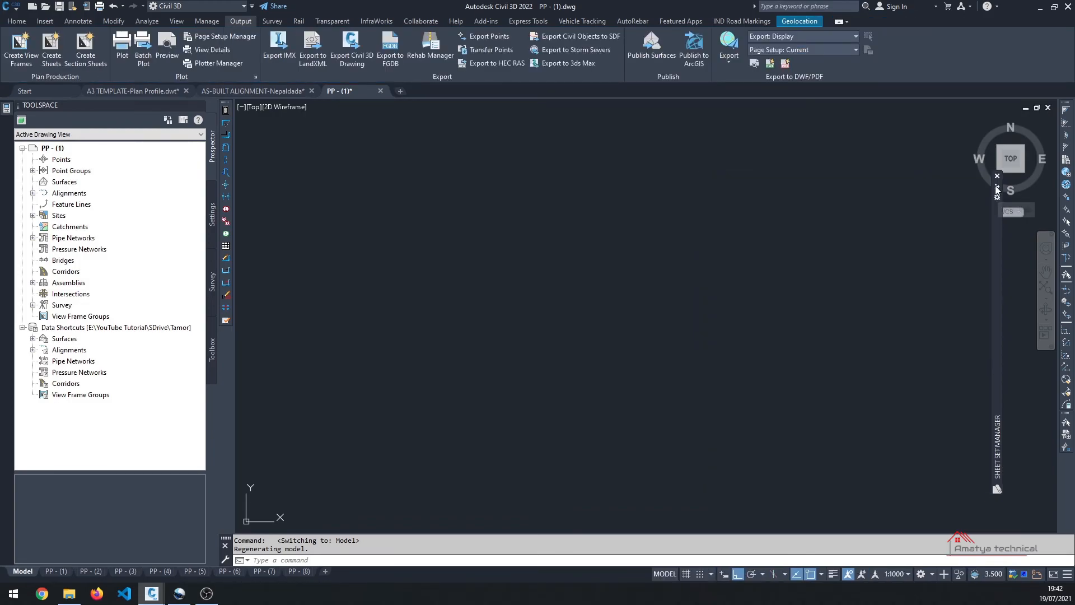
pyautogui.write('z')
pyautogui.press('Return')
pyautogui.write('EX')
pyautogui.press('Return')
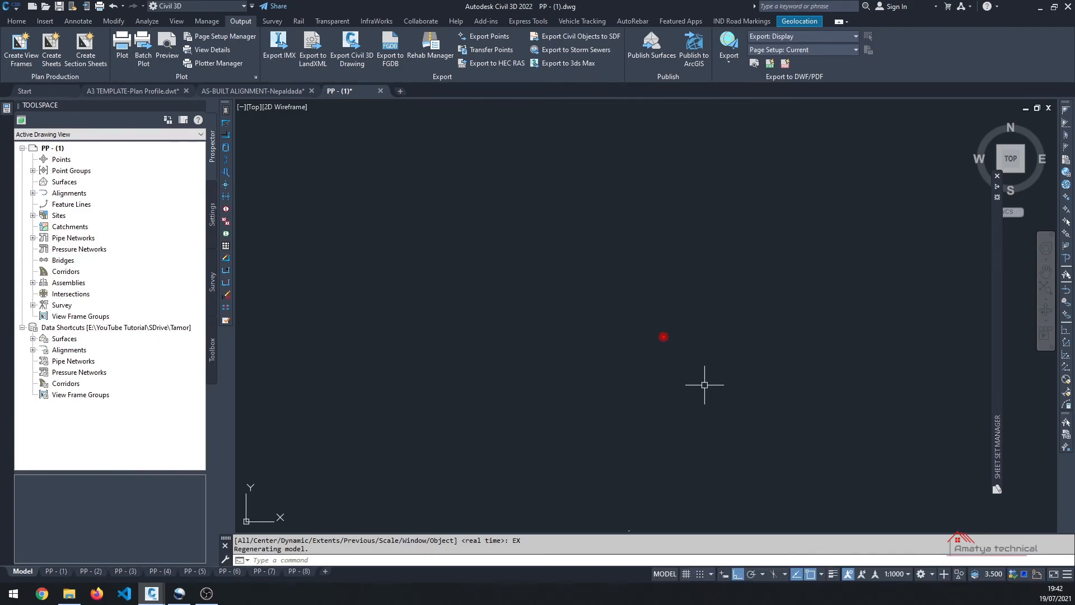
# Step: Find the profile view starting at chainage 0+000 and examine its elevation grid and data bands
pyautogui.scroll(8, 562, 358)
pyautogui.scroll(5, 420, 319)
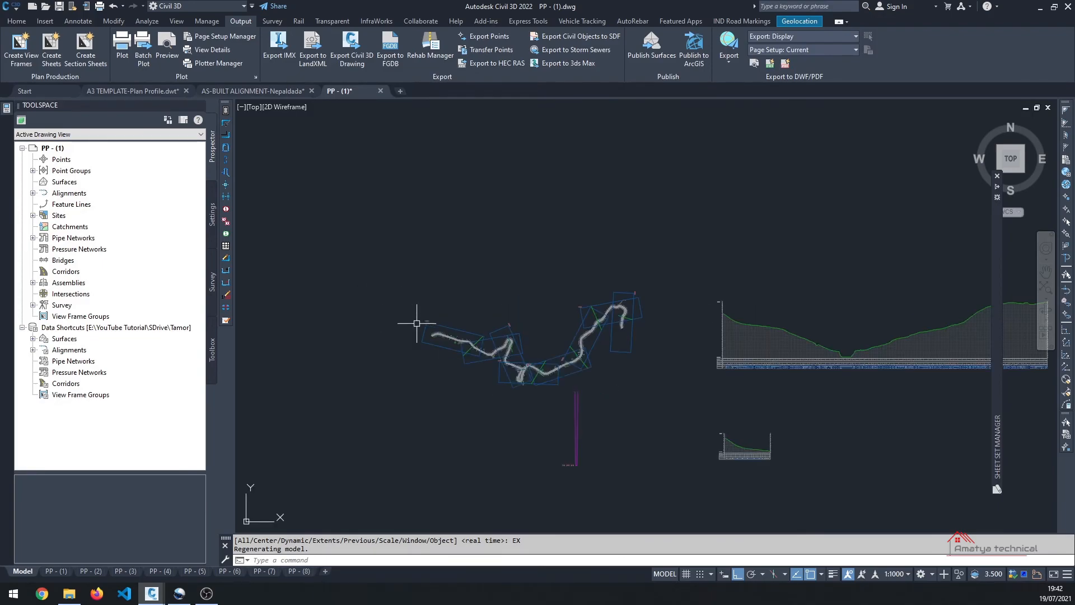
pyautogui.moveTo(1052, 358); pyautogui.dragTo(479, 329, button='middle')
pyautogui.scroll(10, 503, 305)
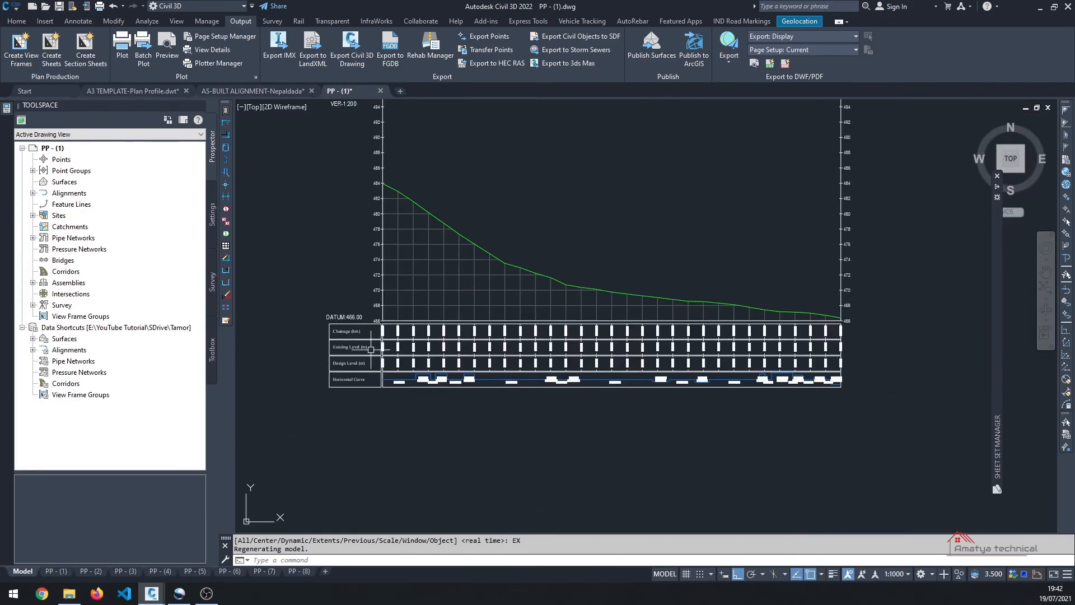
pyautogui.scroll(-8, 441, 283)
pyautogui.scroll(6, 385, 323)
pyautogui.scroll(-3, 385, 323)
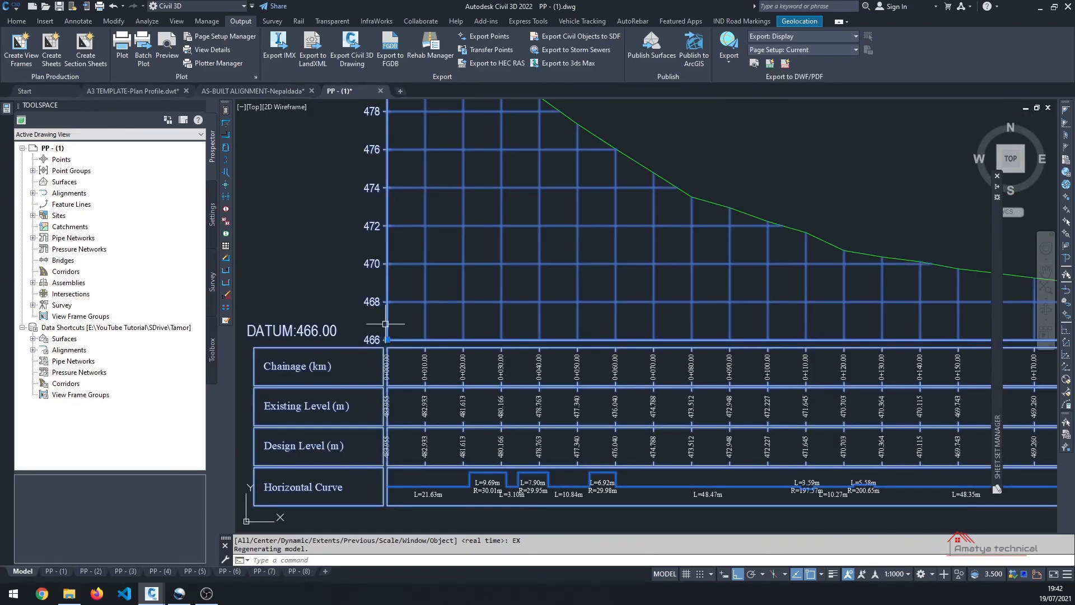
# Step: Open the profile view properties of the view starting at chainage 0+000 and bring up its elevation settings
pyautogui.click(354, 299)
pyautogui.scroll(-2, 361, 251)
pyautogui.scroll(4, 374, 229)
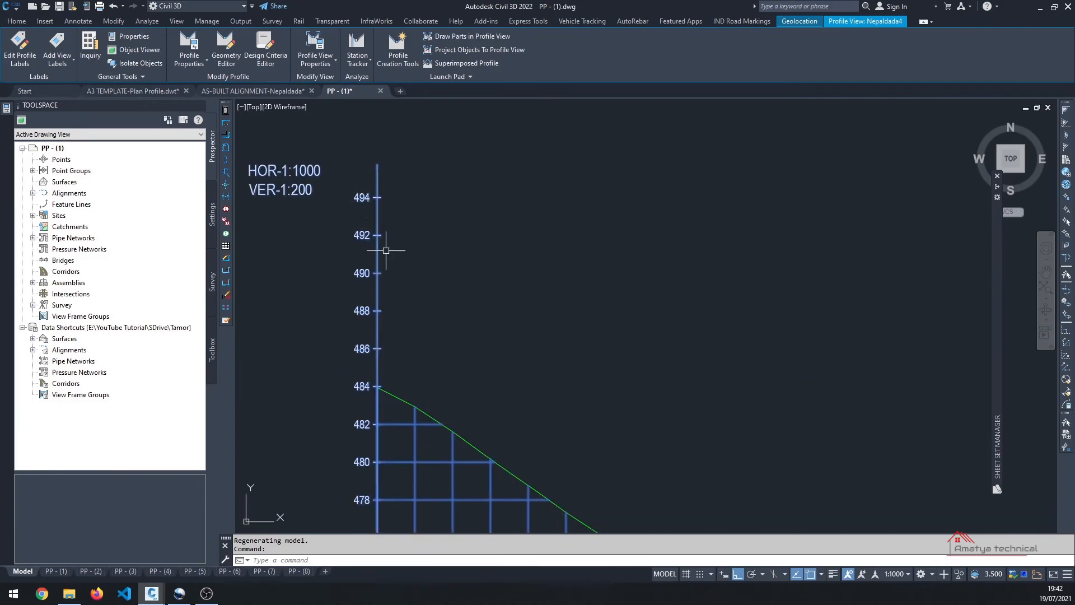
pyautogui.scroll(-2, 387, 263)
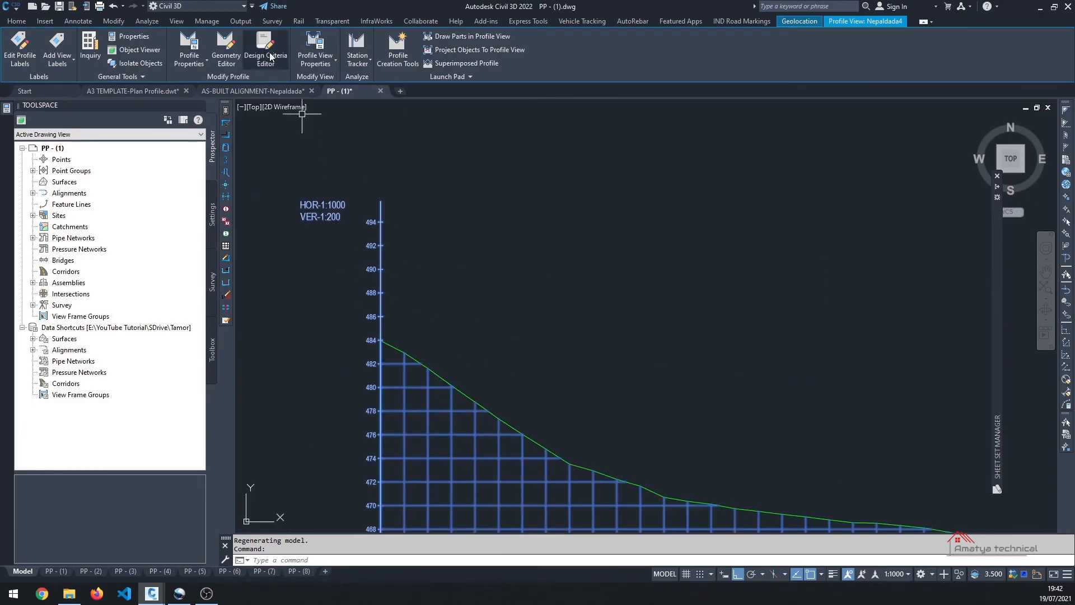
pyautogui.click(316, 61)
pyautogui.click(323, 82)
pyautogui.press('Escape')
pyautogui.moveTo(426, 106); pyautogui.dragTo(345, 74)
pyautogui.click(254, 95)
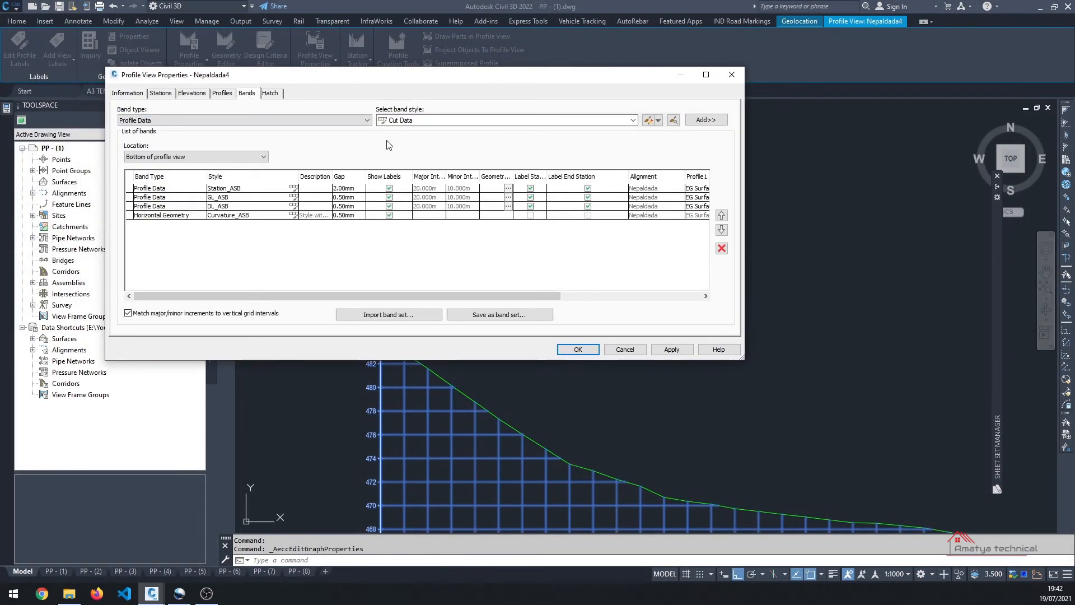
pyautogui.click(222, 94)
pyautogui.click(184, 94)
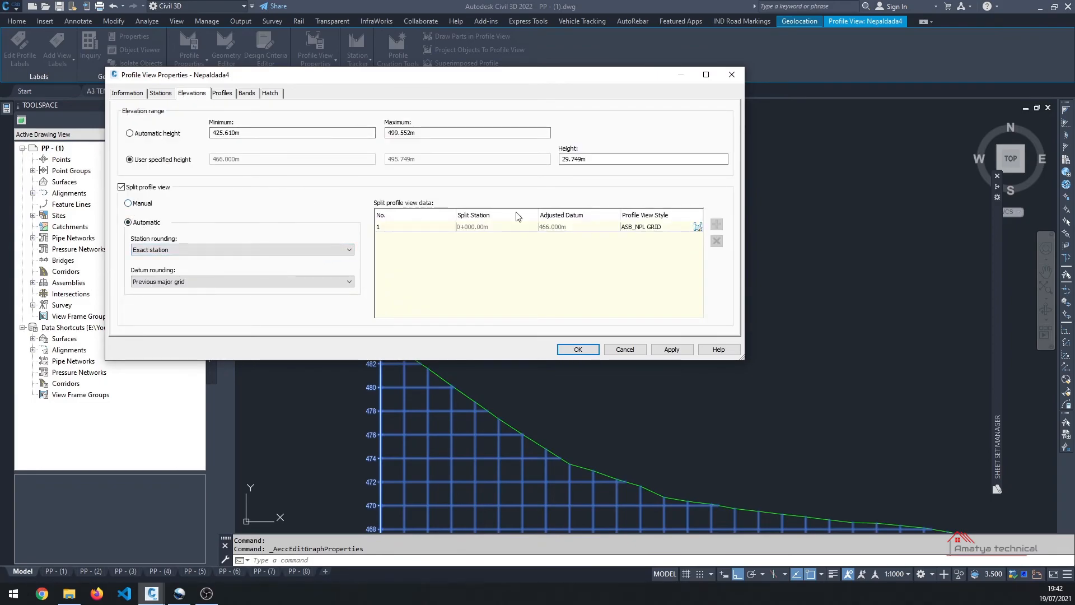
# Step: Set the user specified height of the profile view starting at 0+000 to 26 m and apply it
pyautogui.moveTo(586, 159); pyautogui.dragTo(440, 135)
pyautogui.write('26.000m')
pyautogui.click(671, 349)
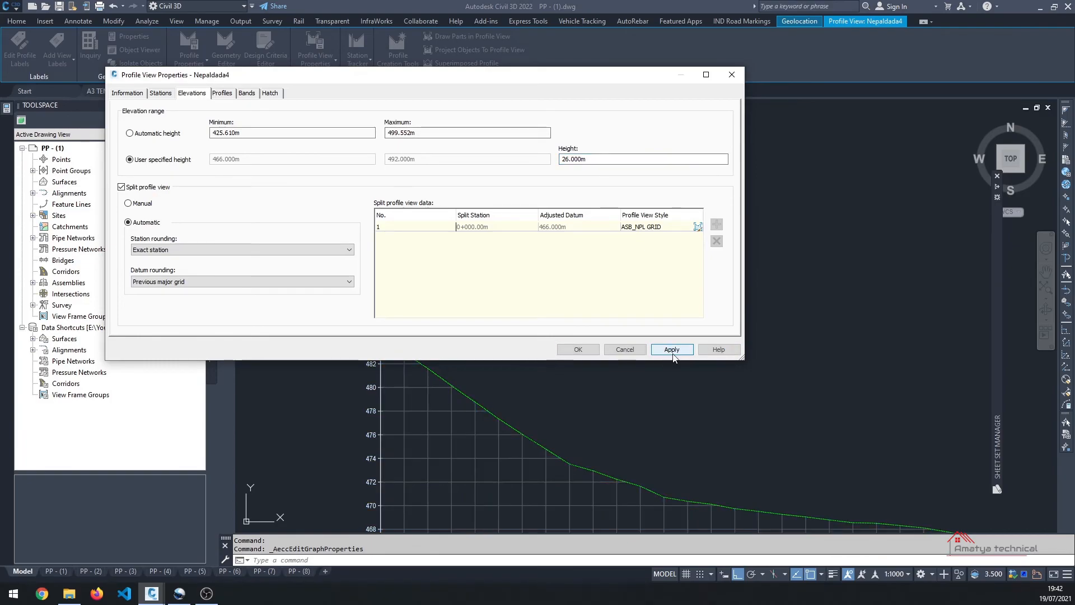
# Step: Set the first profile view's user specified height to 25 m and accept the properties
pyautogui.moveTo(405, 77)
pyautogui.mouseDown()
pyautogui.moveTo(540, 189)
pyautogui.moveTo(828, 317)
pyautogui.moveTo(659, 35)
pyautogui.moveTo(780, 245)
pyautogui.moveTo(768, 112)
pyautogui.moveTo(701, 112)
pyautogui.mouseUp()
pyautogui.doubleClick(902, 194)
pyautogui.write('25')
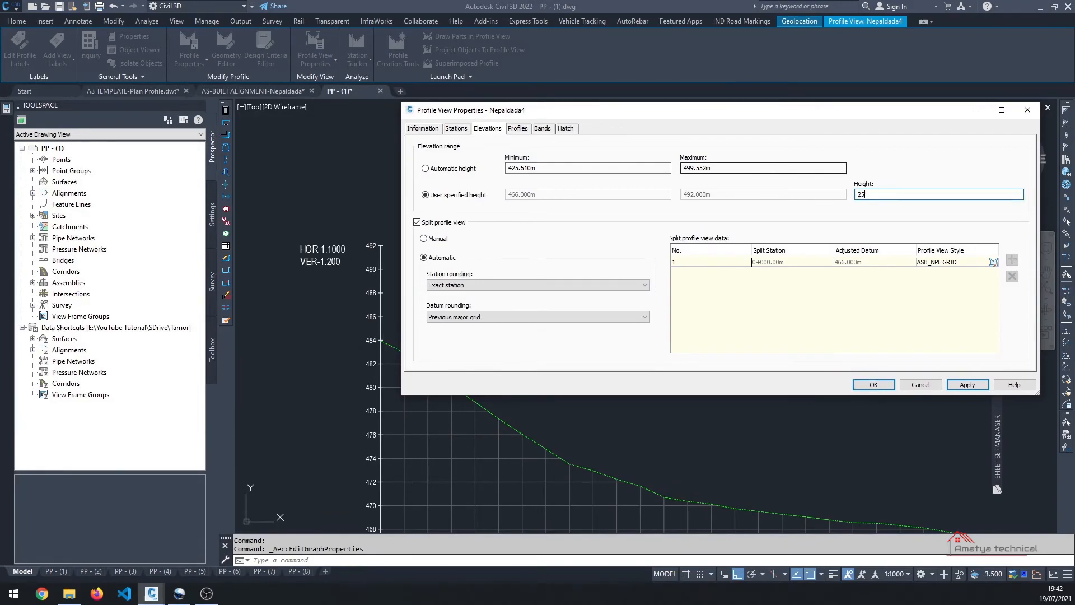
pyautogui.click(967, 385)
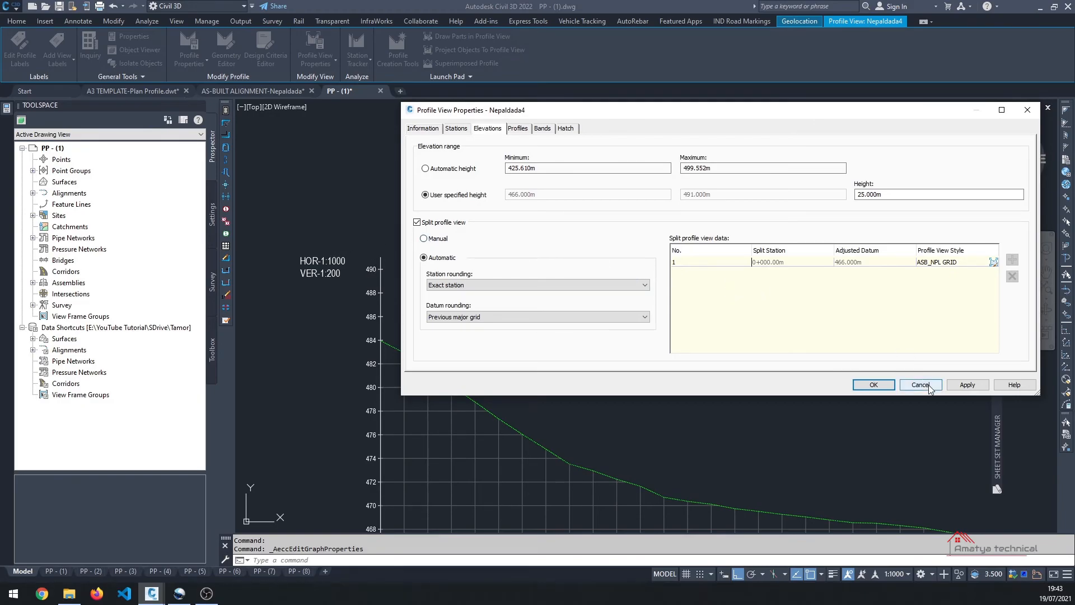
pyautogui.click(873, 385)
# Step: Examine the ground line against the datum and elevation axes at both ends of the first profile view
pyautogui.scroll(-4, 367, 268)
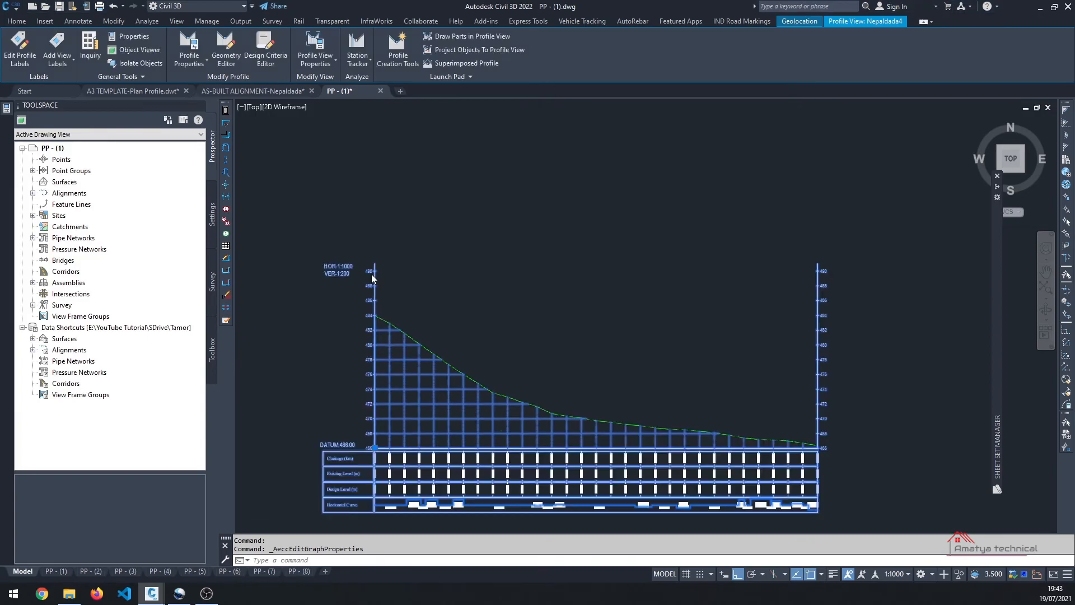
pyautogui.scroll(5, 393, 346)
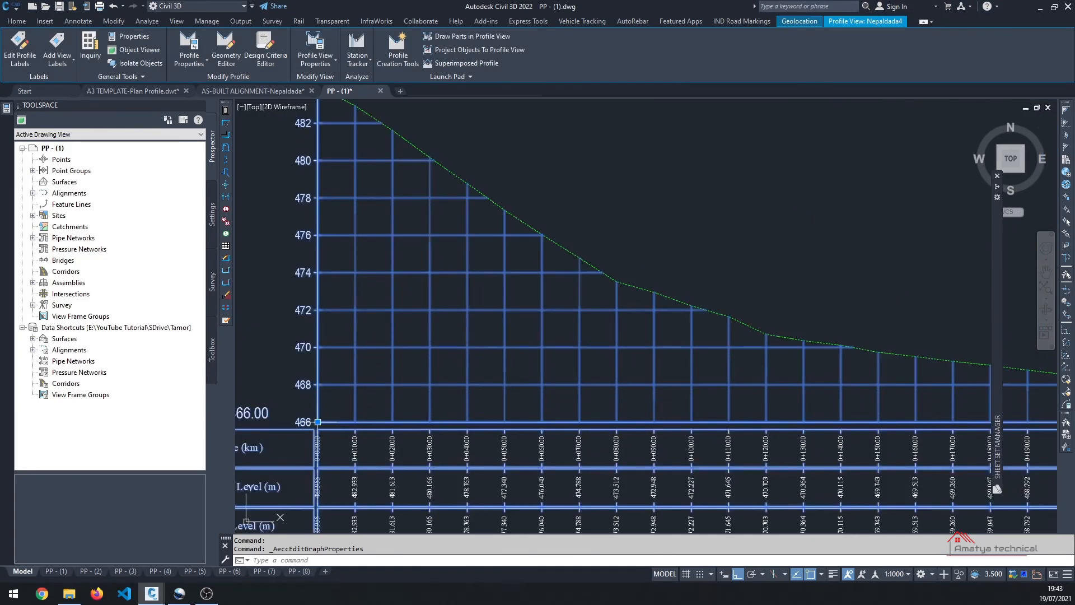
pyautogui.scroll(-4, 318, 421)
pyautogui.press('Escape')
pyautogui.scroll(5, 714, 430)
pyautogui.scroll(-5, 715, 430)
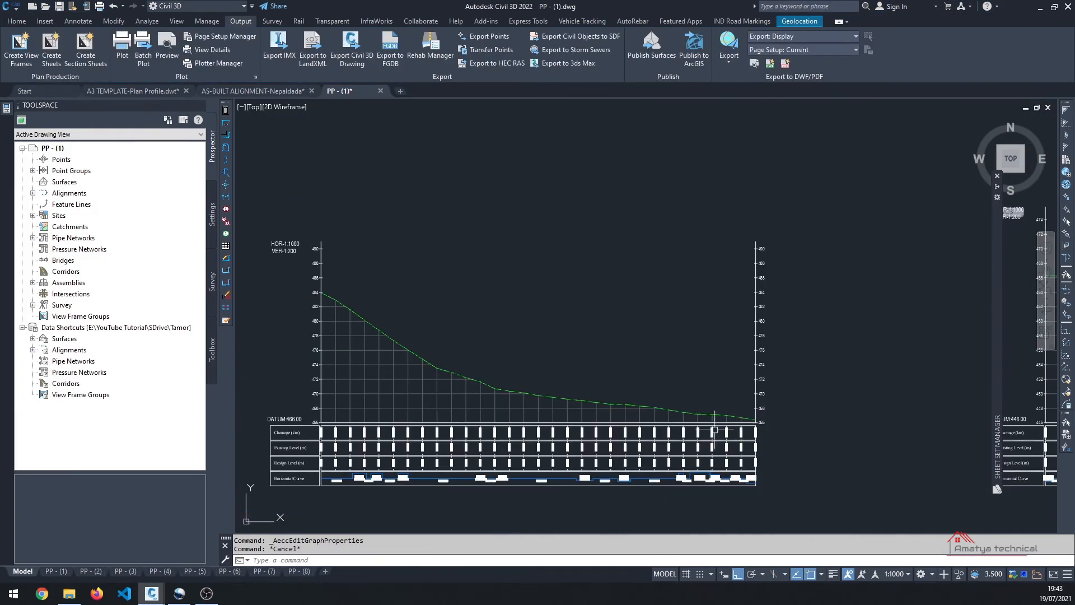
pyautogui.scroll(4, 302, 415)
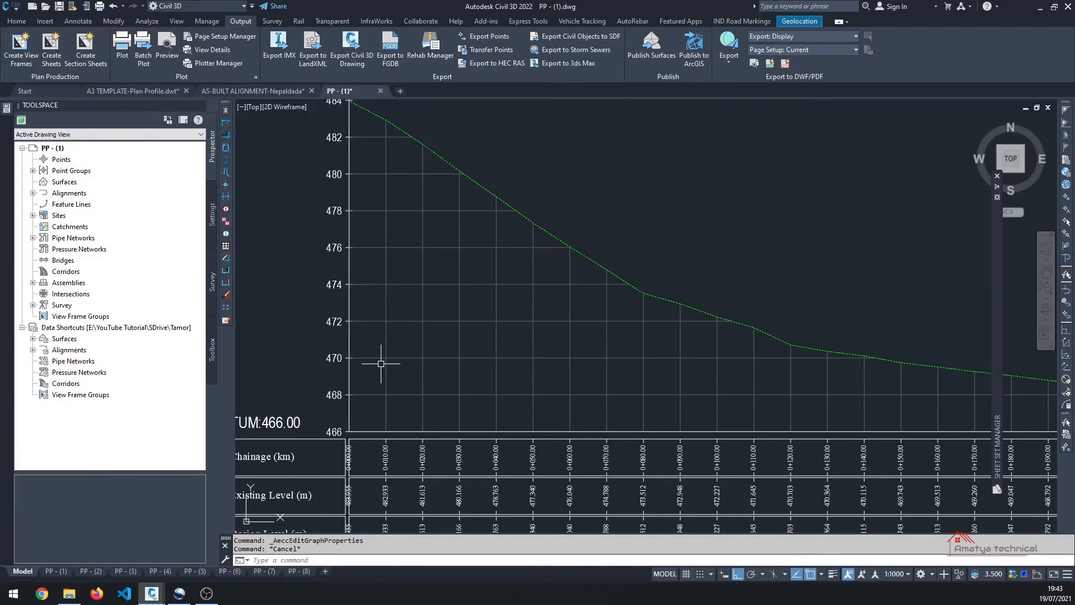
pyautogui.scroll(-4, 302, 383)
pyautogui.scroll(4, 756, 399)
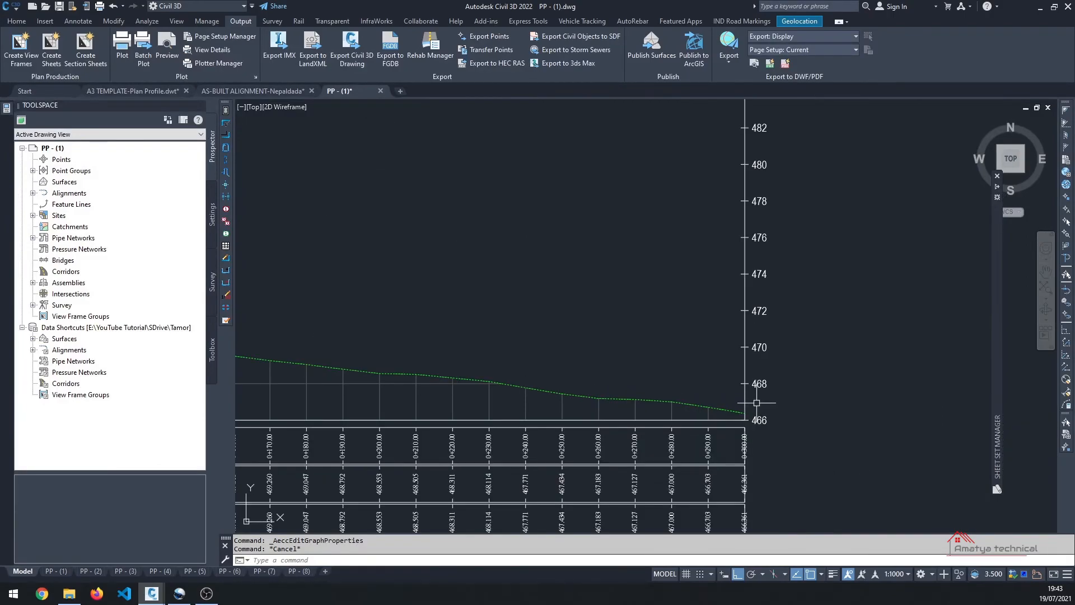
pyautogui.scroll(-4, 740, 386)
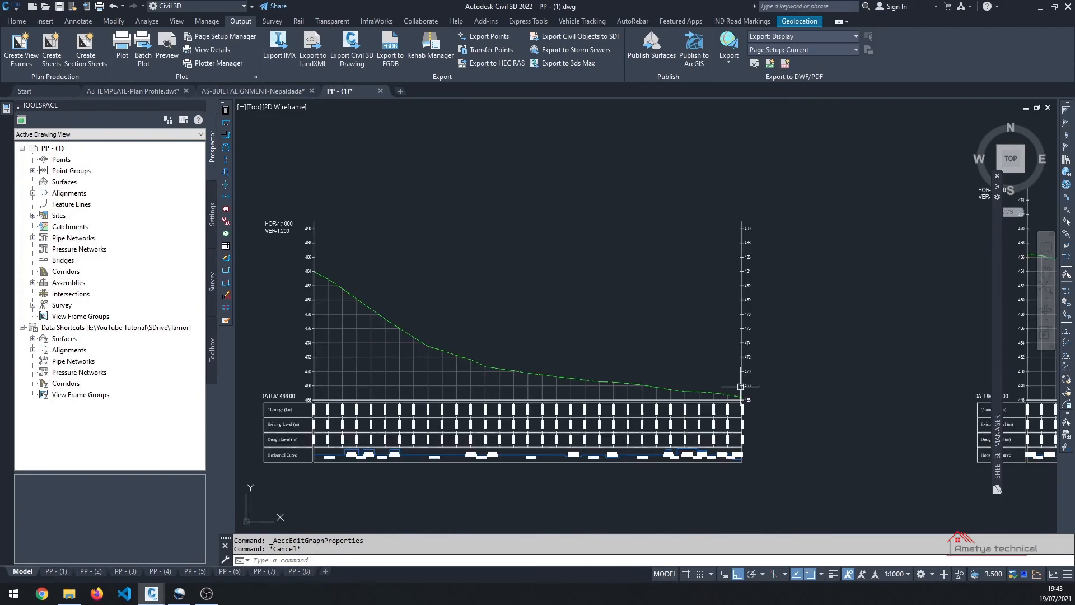
# Step: Change the first profile view's split setting to Manual and set its adjusted datum to 464 m
pyautogui.click(311, 378)
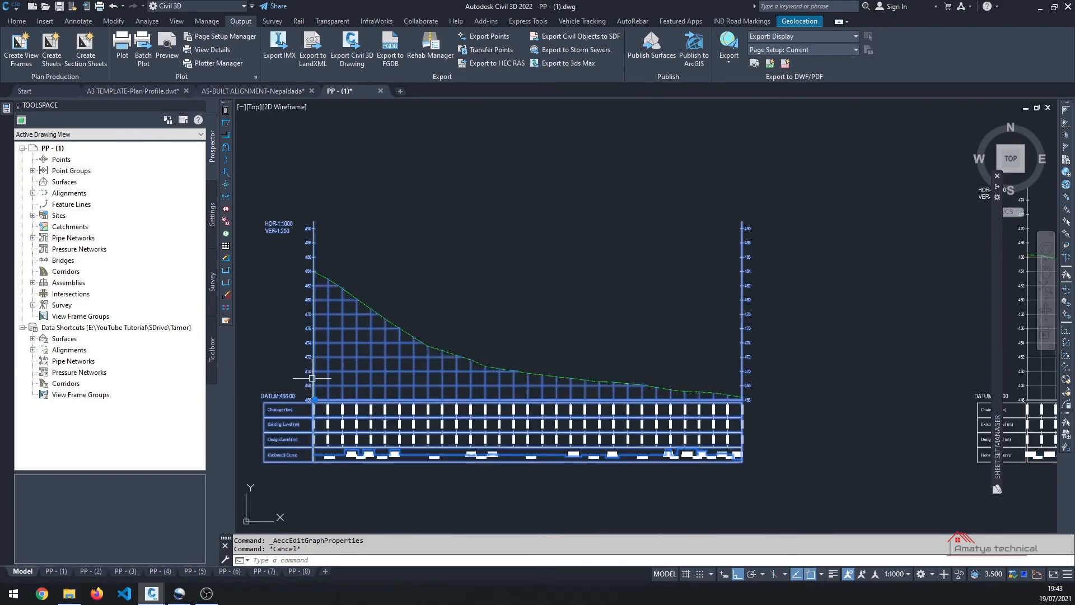
pyautogui.click(356, 67)
pyautogui.click(334, 78)
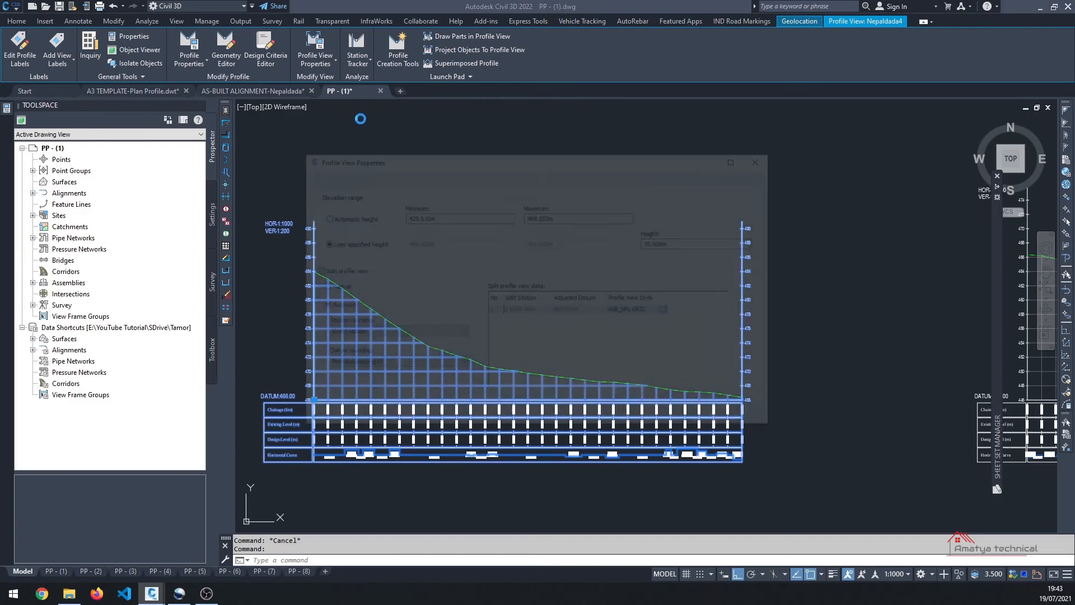
pyautogui.moveTo(548, 111); pyautogui.dragTo(224, 67)
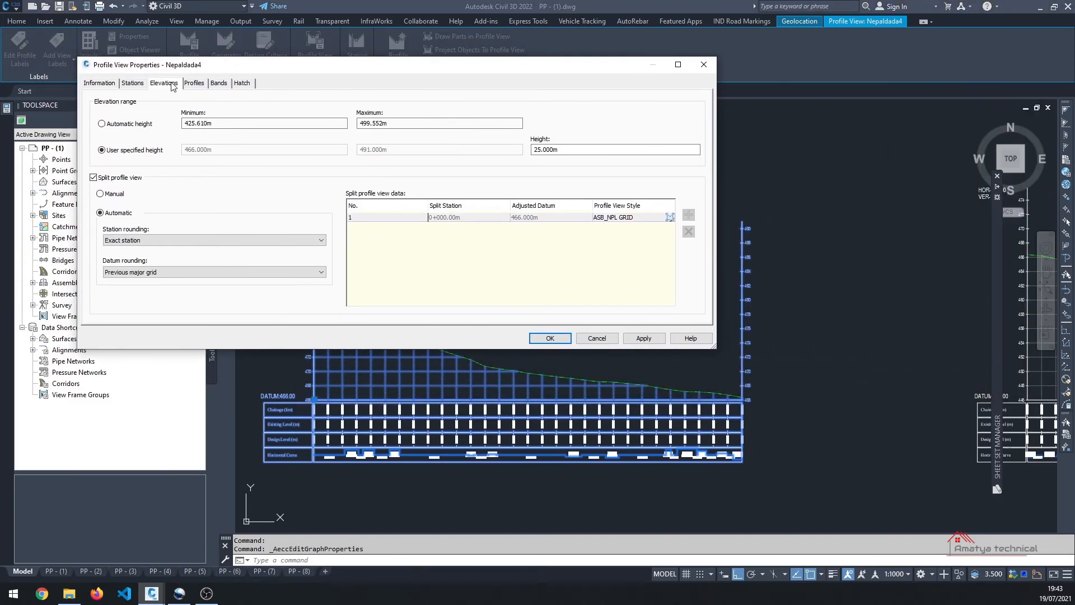
pyautogui.click(118, 199)
pyautogui.click(549, 219)
pyautogui.click(550, 219)
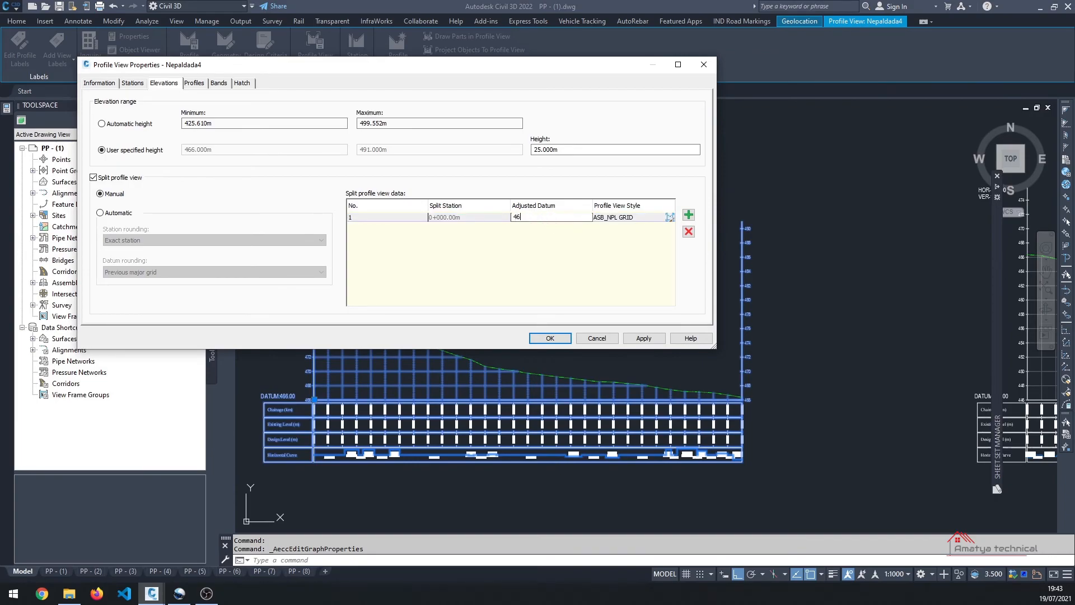
pyautogui.press('Return')
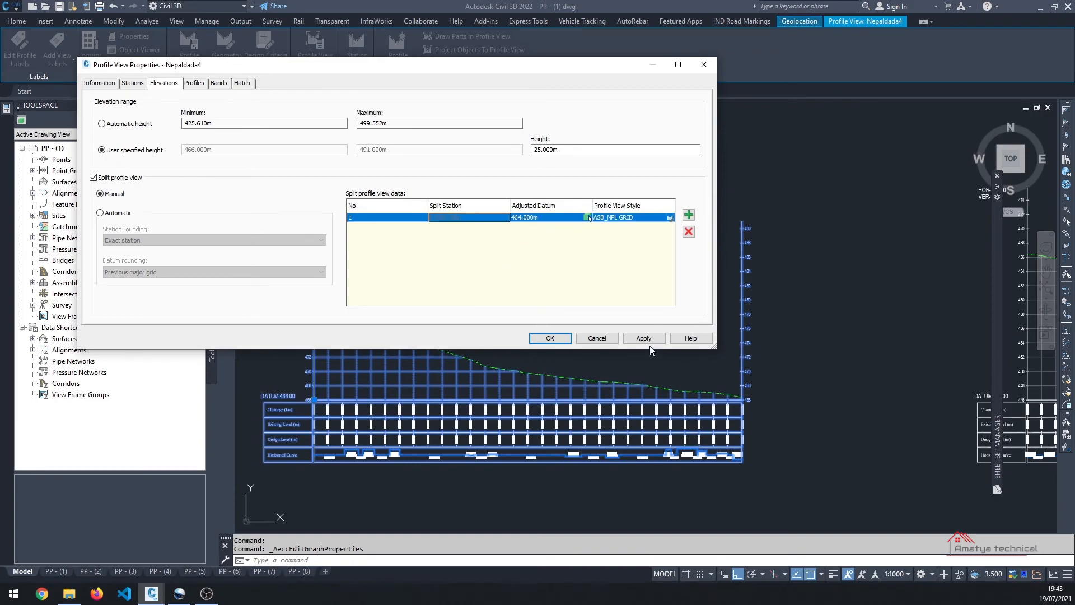
pyautogui.click(632, 339)
pyautogui.click(555, 338)
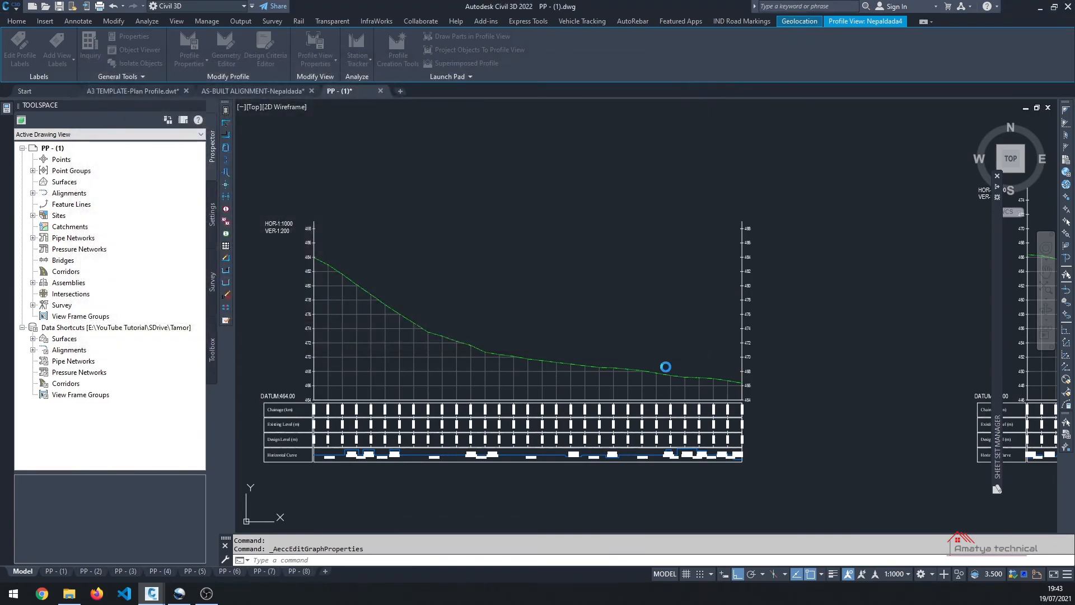
pyautogui.press('Escape')
# Step: Look over the remaining profile views and find the short one starting at chainage 2+100
pyautogui.moveTo(746, 387); pyautogui.dragTo(736, 385, button='middle')
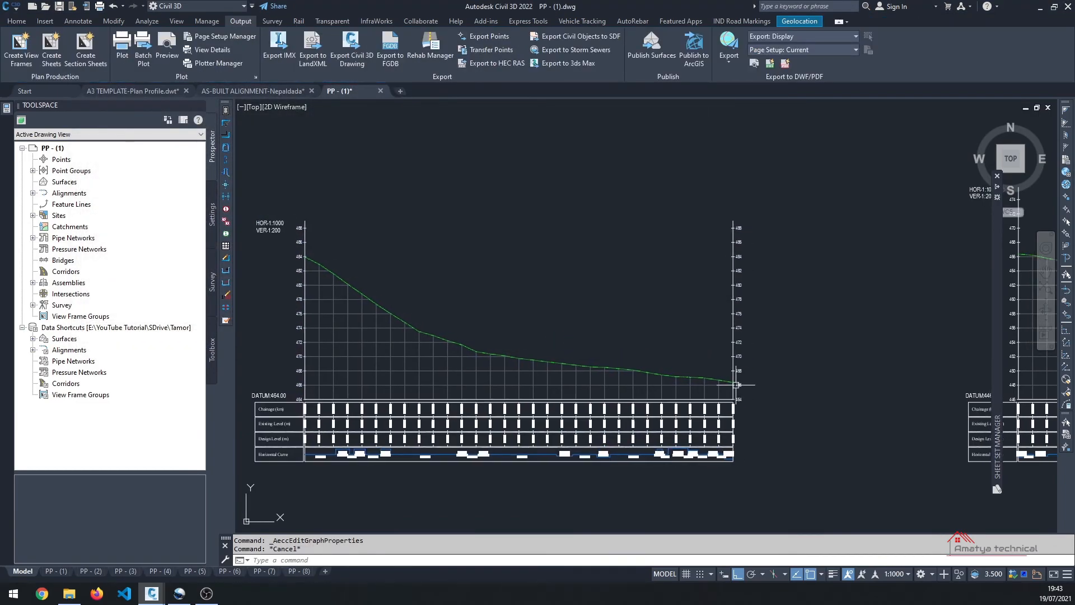
pyautogui.scroll(-5, 679, 352)
pyautogui.scroll(2, 522, 388)
pyautogui.scroll(-4, 521, 387)
pyautogui.moveTo(779, 404); pyautogui.dragTo(583, 414, button='middle')
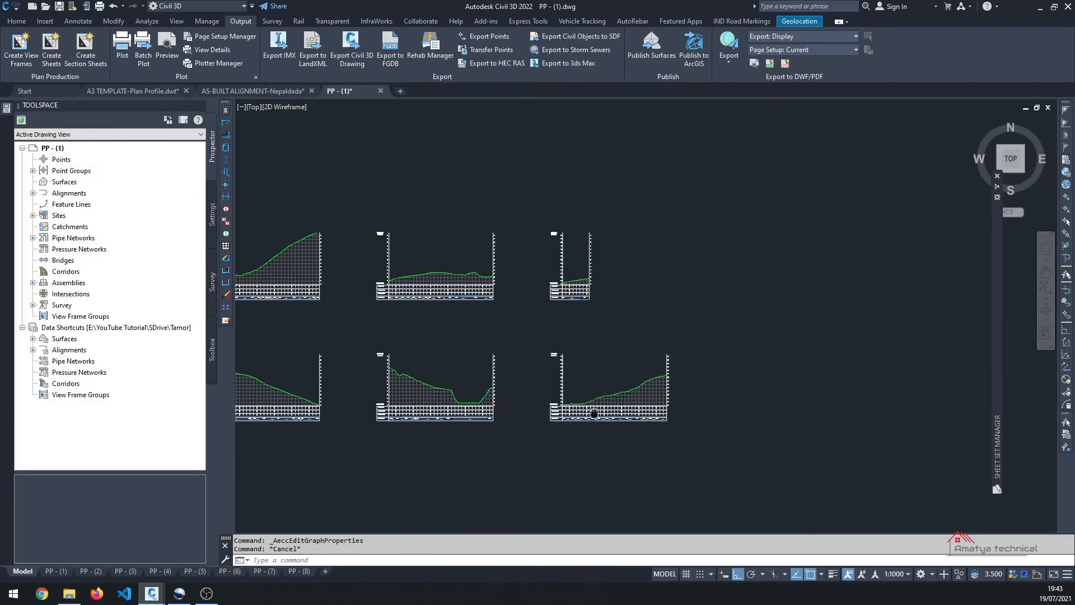
pyautogui.scroll(2, 681, 395)
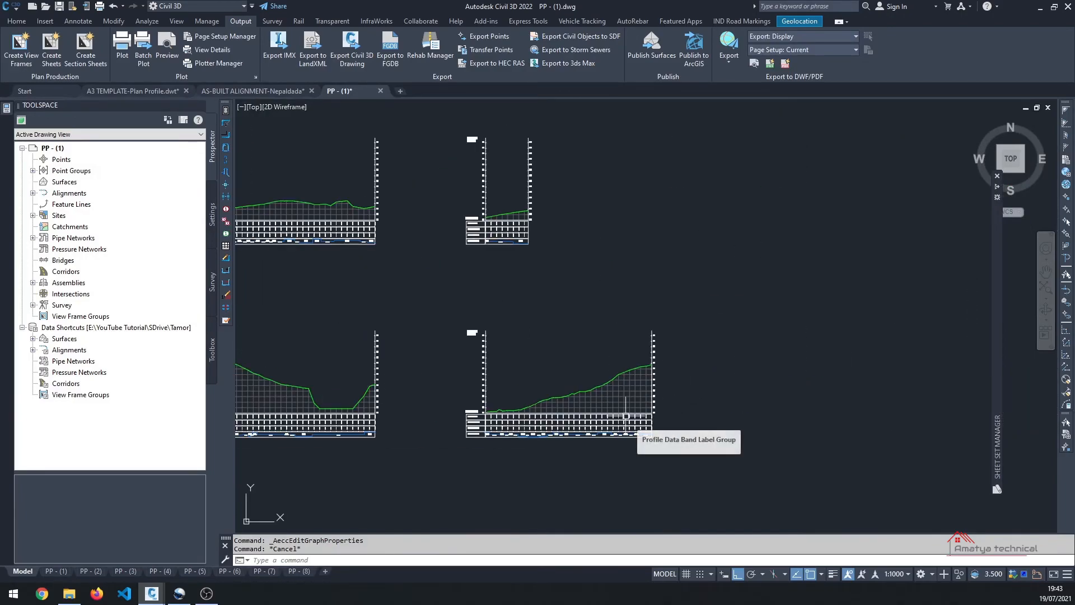
pyautogui.moveTo(488, 271); pyautogui.dragTo(508, 334, button='middle')
pyautogui.scroll(5, 507, 335)
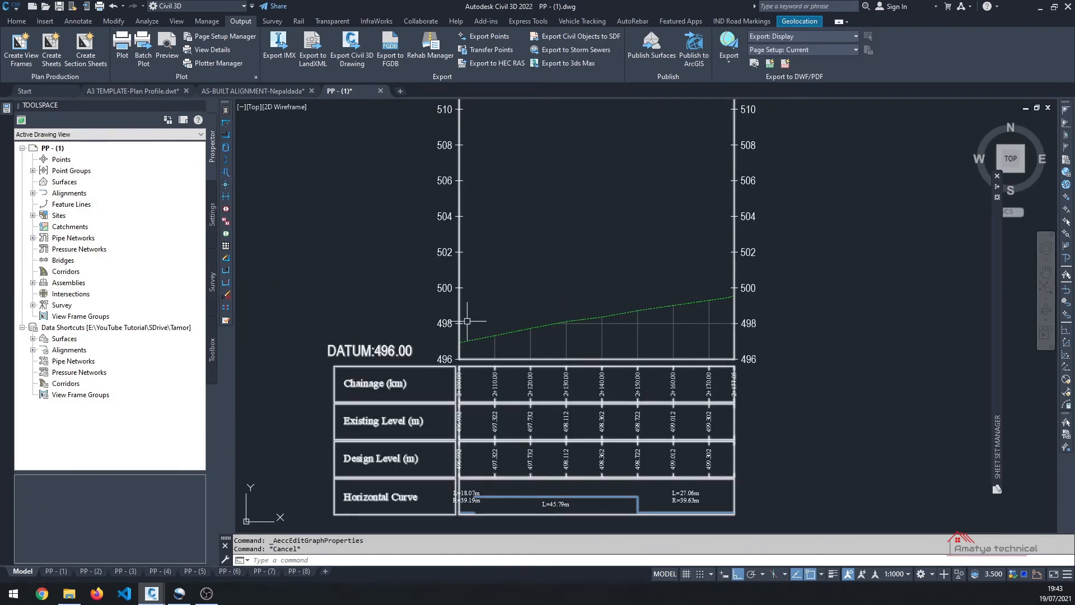
# Step: Set the user specified height of the profile view starting at chainage 2+100 to 25 m and apply it
pyautogui.click(451, 308)
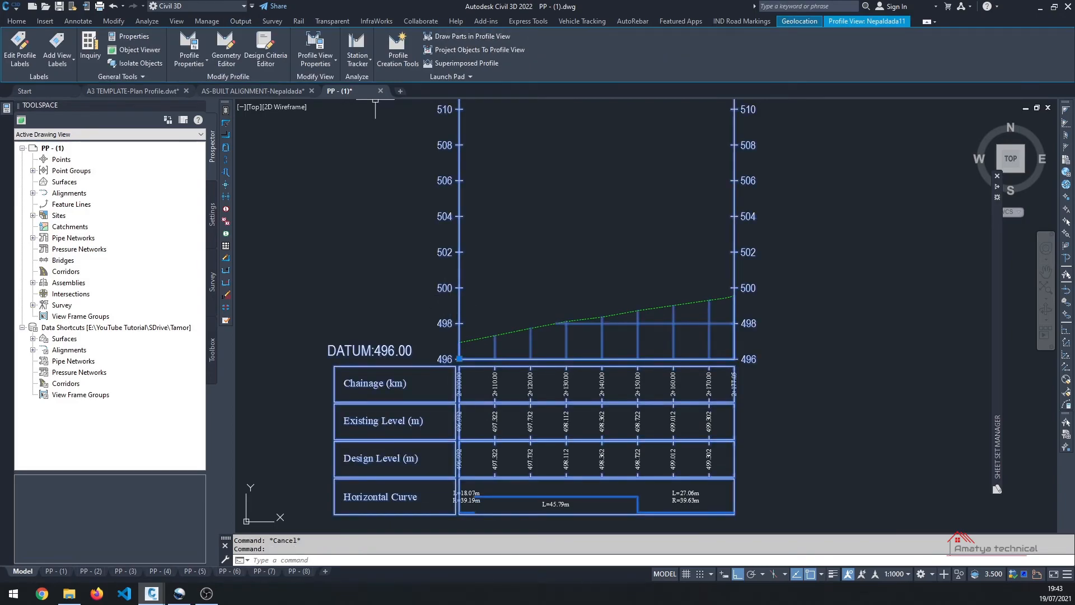
pyautogui.click(336, 61)
pyautogui.click(334, 77)
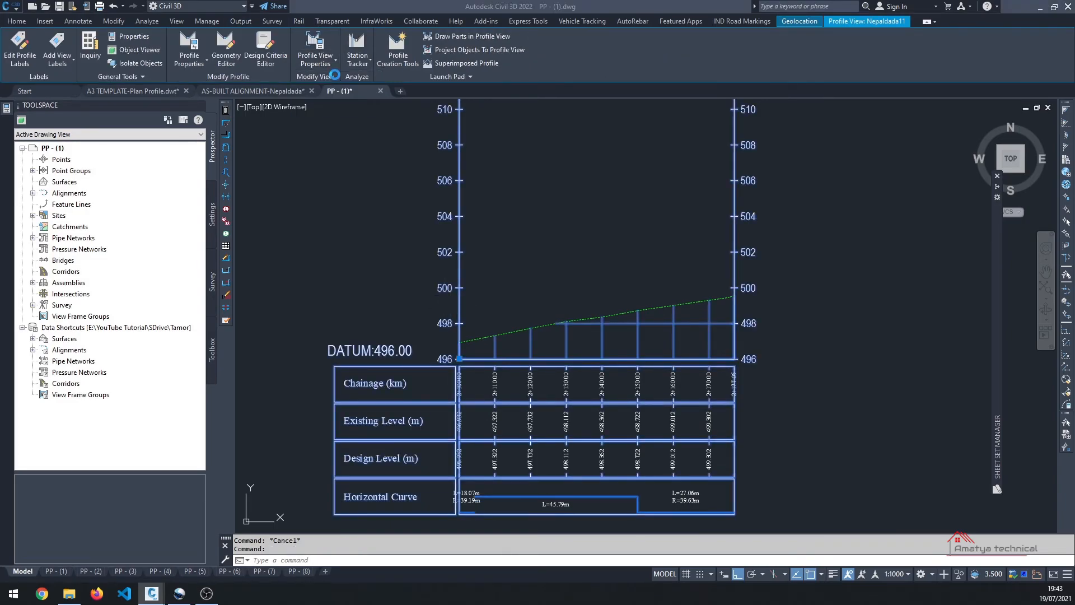
pyautogui.moveTo(443, 68); pyautogui.dragTo(503, 35)
pyautogui.click(627, 114)
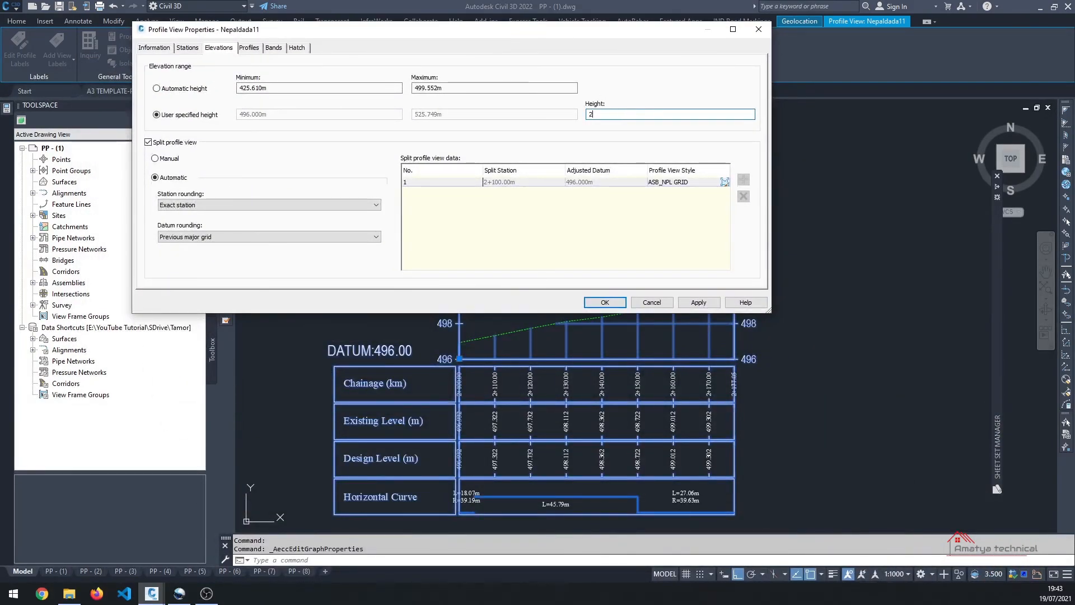
pyautogui.write('25')
pyautogui.click(694, 304)
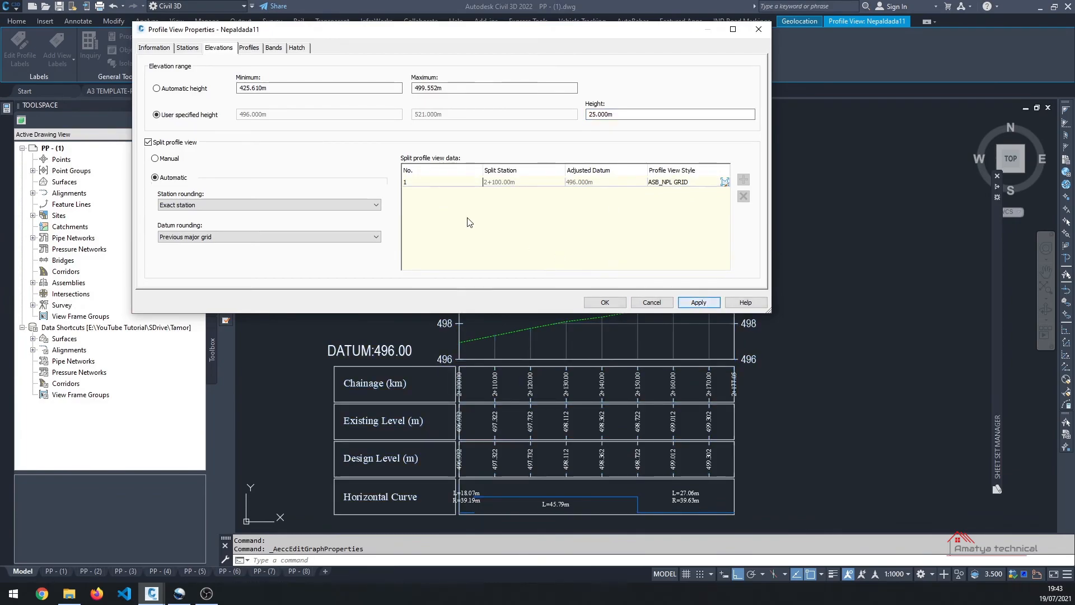
# Step: Change the split setting of the profile view starting at 2+100 to Manual and set its adjusted datum to 490 m
pyautogui.click(156, 159)
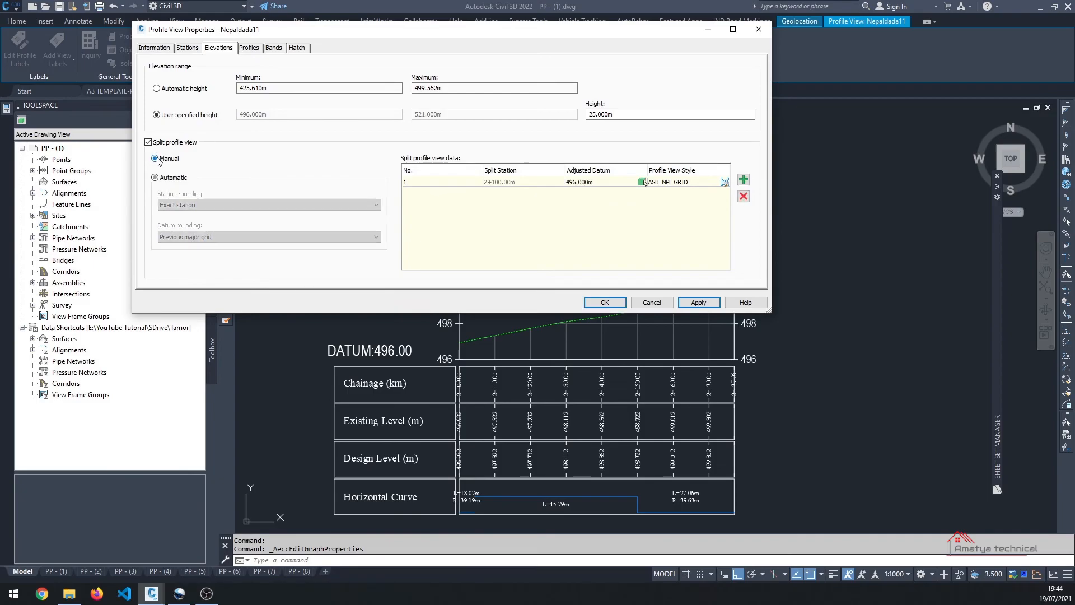
pyautogui.click(614, 182)
pyautogui.click(614, 182)
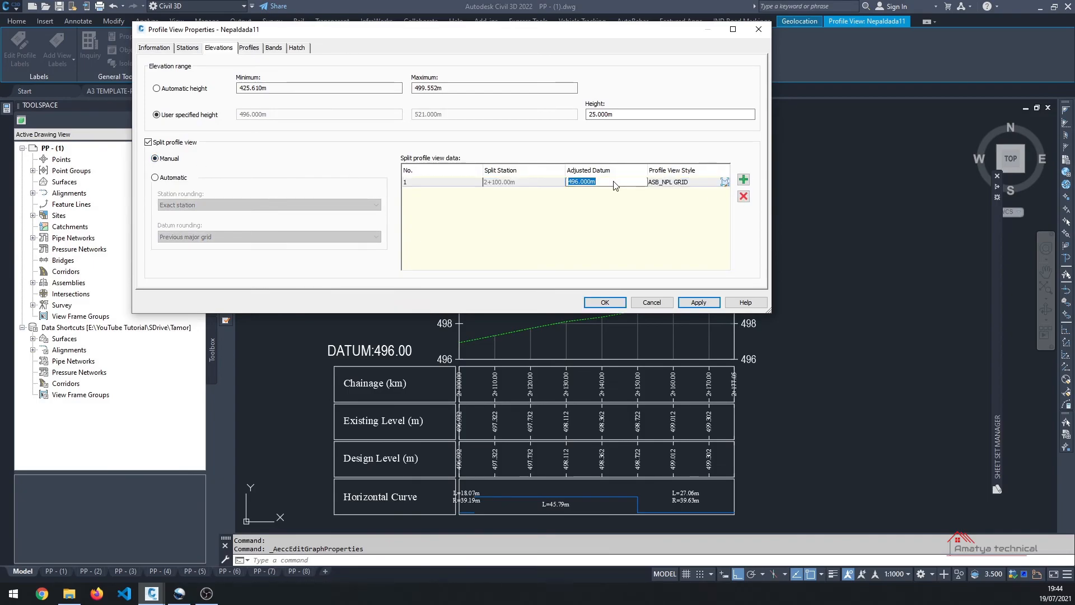
pyautogui.click(617, 212)
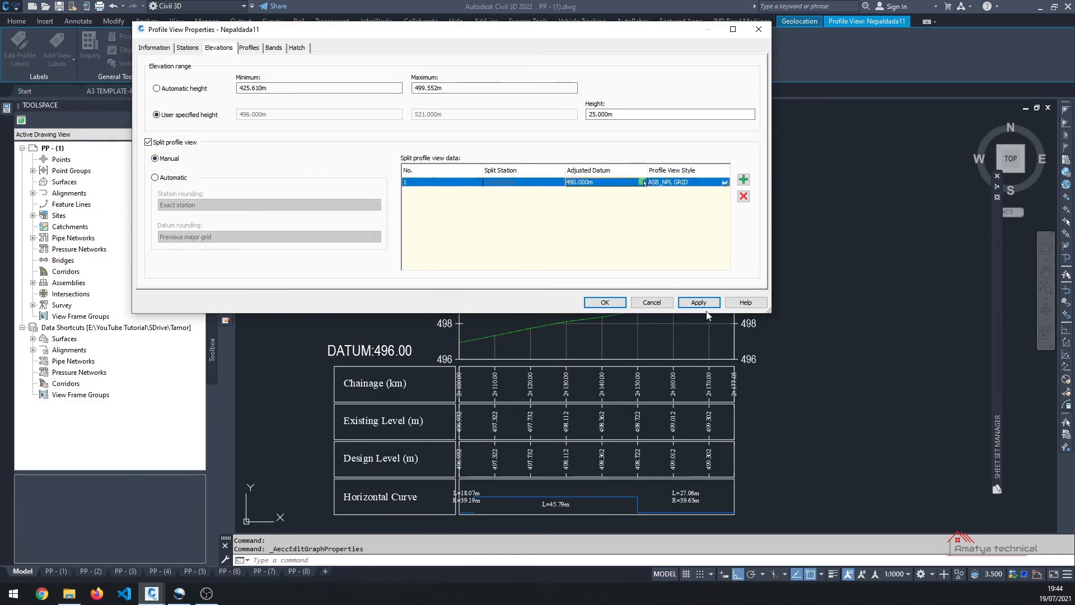
pyautogui.click(606, 302)
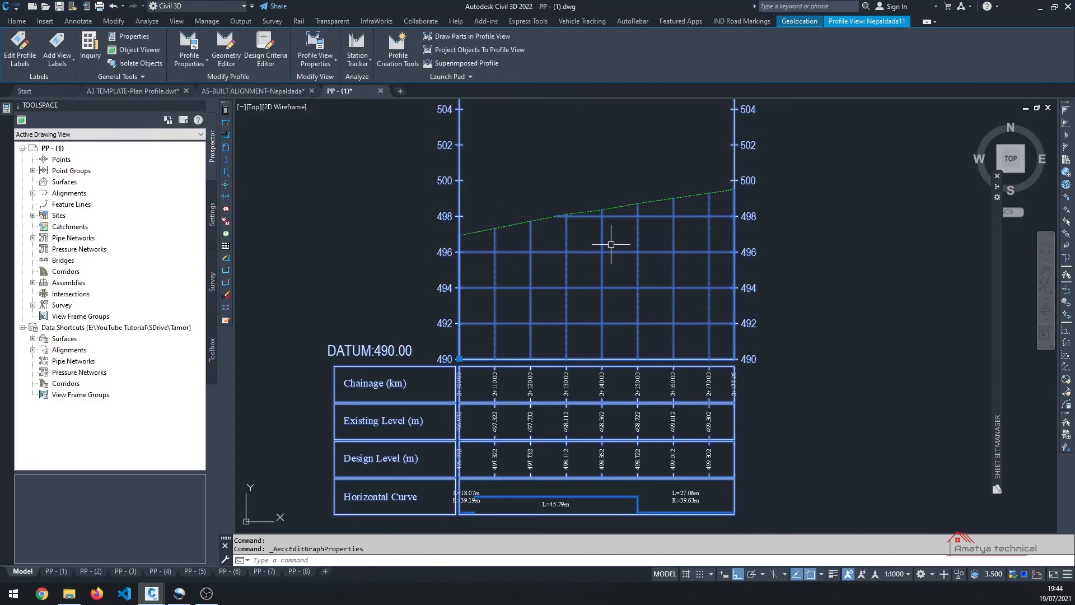
# Step: Open sheet 1, CH 0+000 to 0+300, and regenerate its profile viewport to display the modified profile view
pyautogui.moveTo(995, 194)
pyautogui.doubleClick(767, 232)
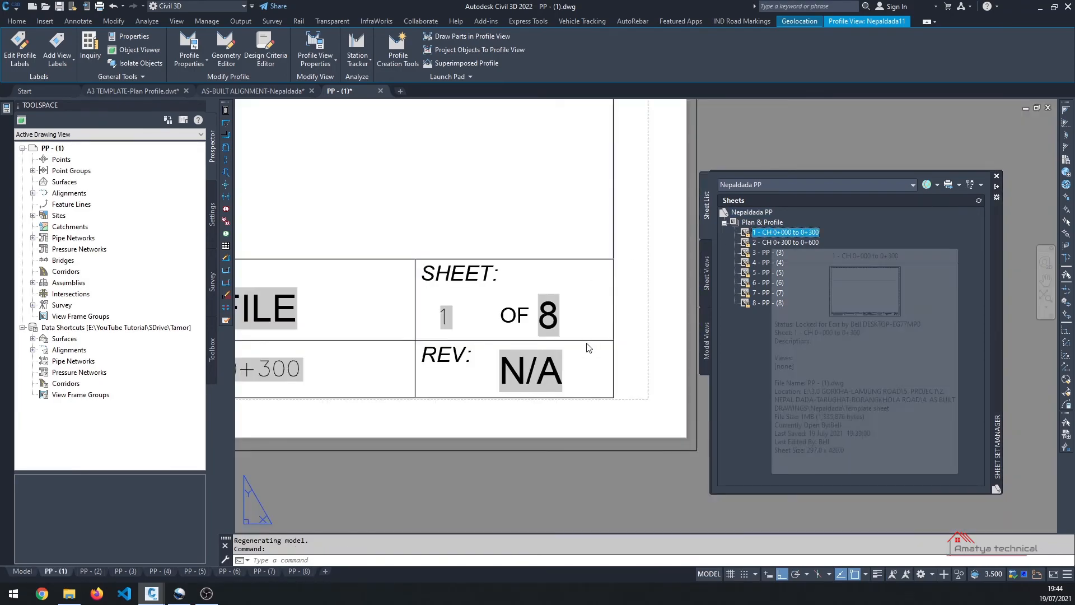
pyautogui.scroll(-2, 494, 318)
pyautogui.press('Escape')
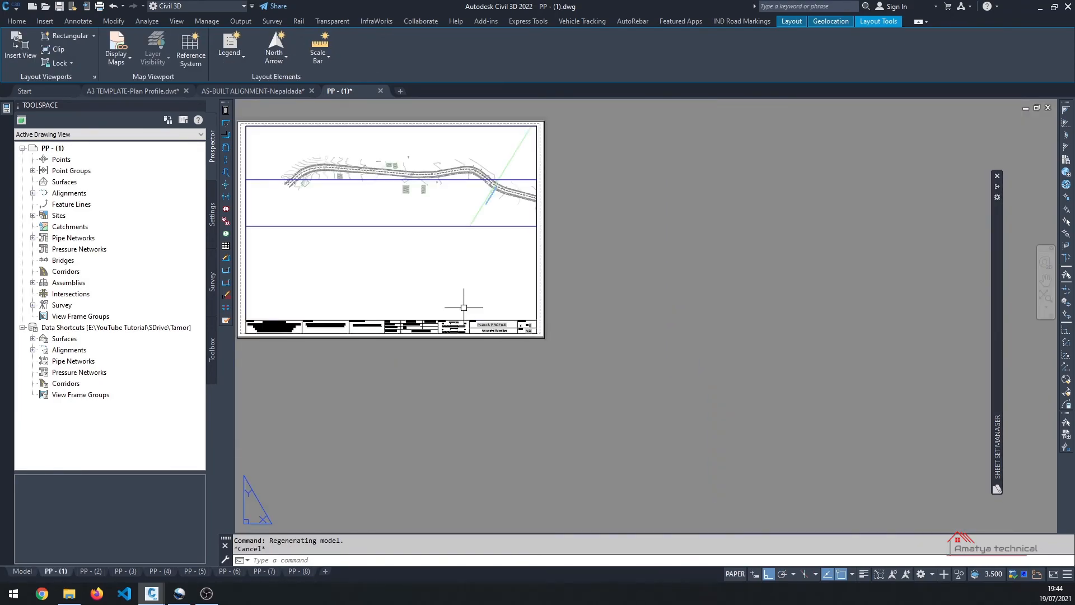
pyautogui.doubleClick(398, 278)
pyautogui.write('RE')
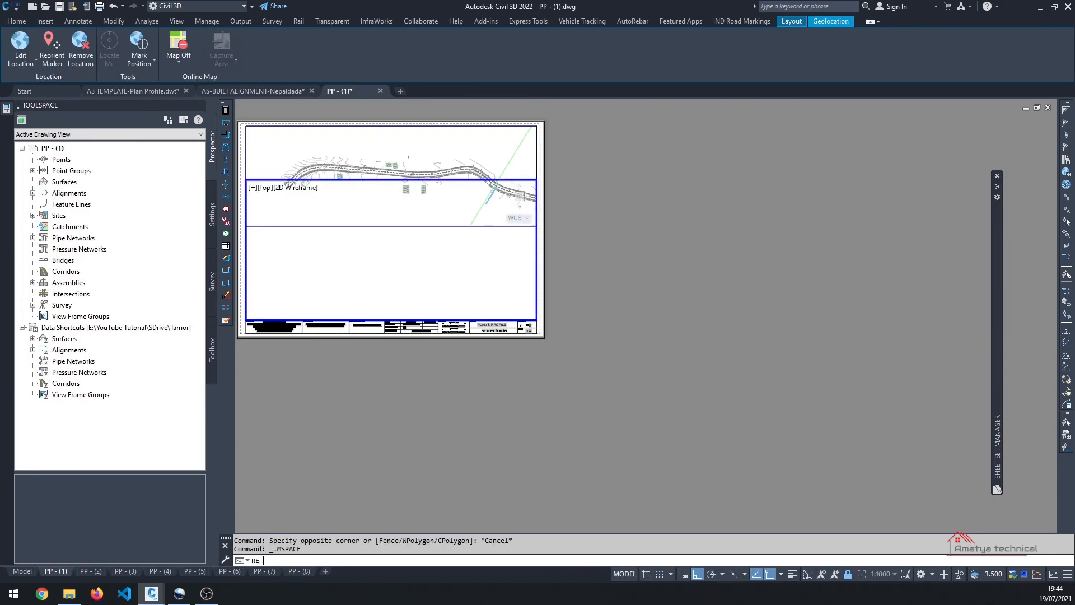
pyautogui.press('Return')
pyautogui.doubleClick(599, 318)
pyautogui.moveTo(392, 266)
pyautogui.mouseDown(button='middle')
pyautogui.moveTo(454, 293)
pyautogui.moveTo(461, 257)
pyautogui.moveTo(557, 290)
pyautogui.moveTo(558, 303)
pyautogui.mouseUp(button='middle')
pyautogui.scroll(2, 454, 293)
pyautogui.doubleClick(471, 274)
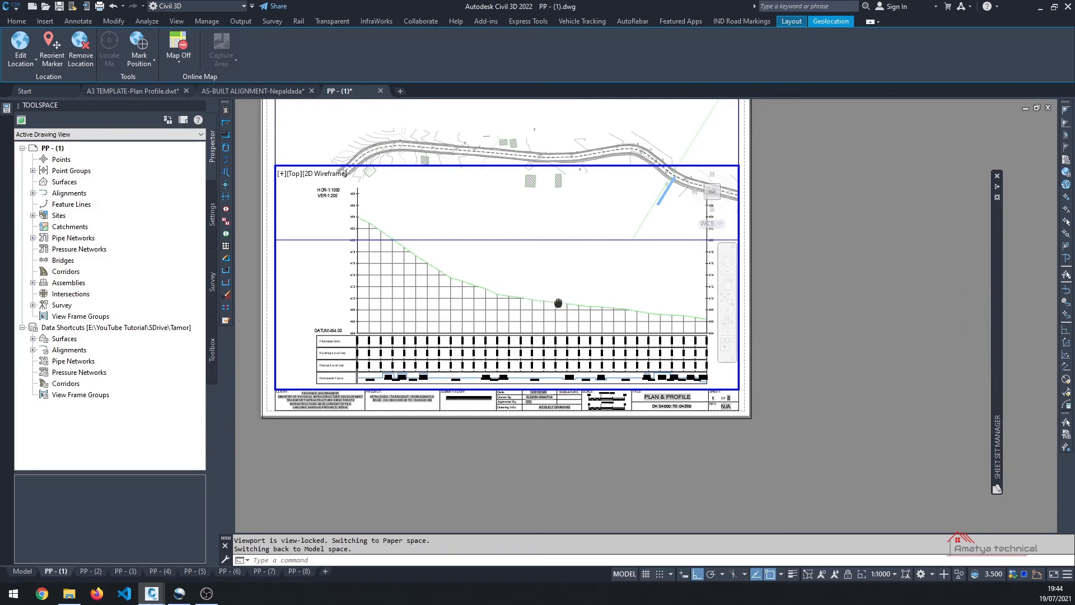
pyautogui.doubleClick(852, 357)
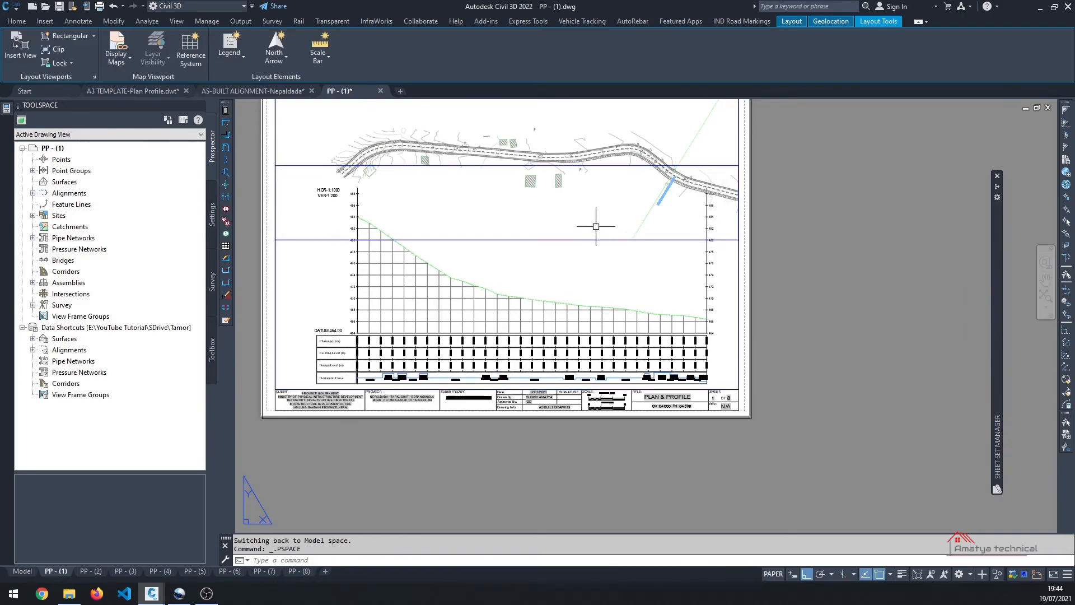
# Step: Examine sheet 1 around the 0+300 matchline, where the road plan meets the elevation axis, and check the profile's layout
pyautogui.moveTo(603, 264); pyautogui.dragTo(616, 315, button='middle')
pyautogui.scroll(5, 621, 305)
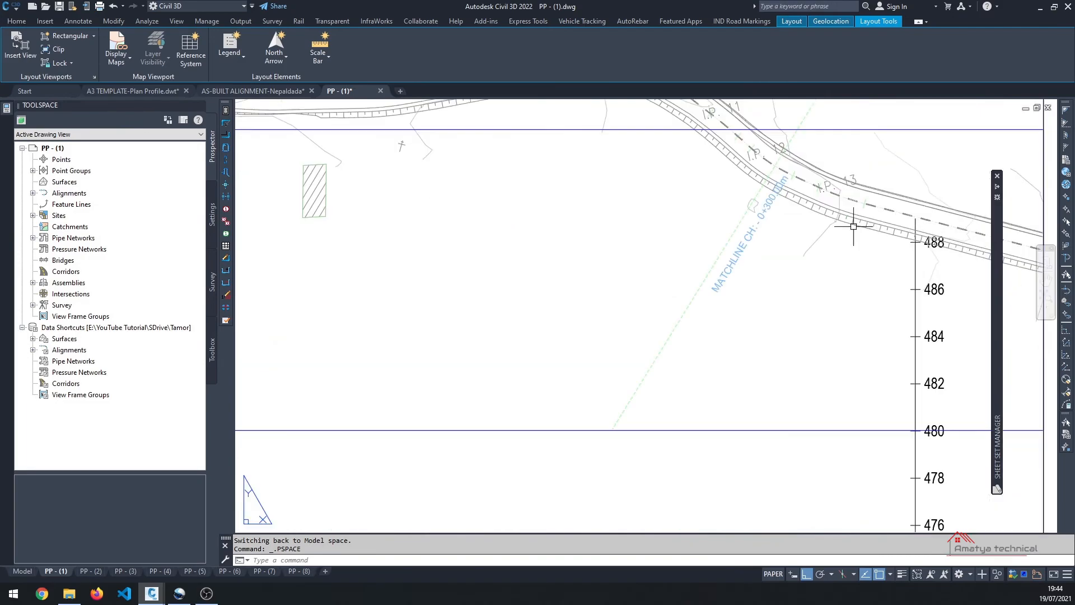
pyautogui.moveTo(761, 232); pyautogui.dragTo(719, 312, button='middle')
pyautogui.scroll(-4, 719, 312)
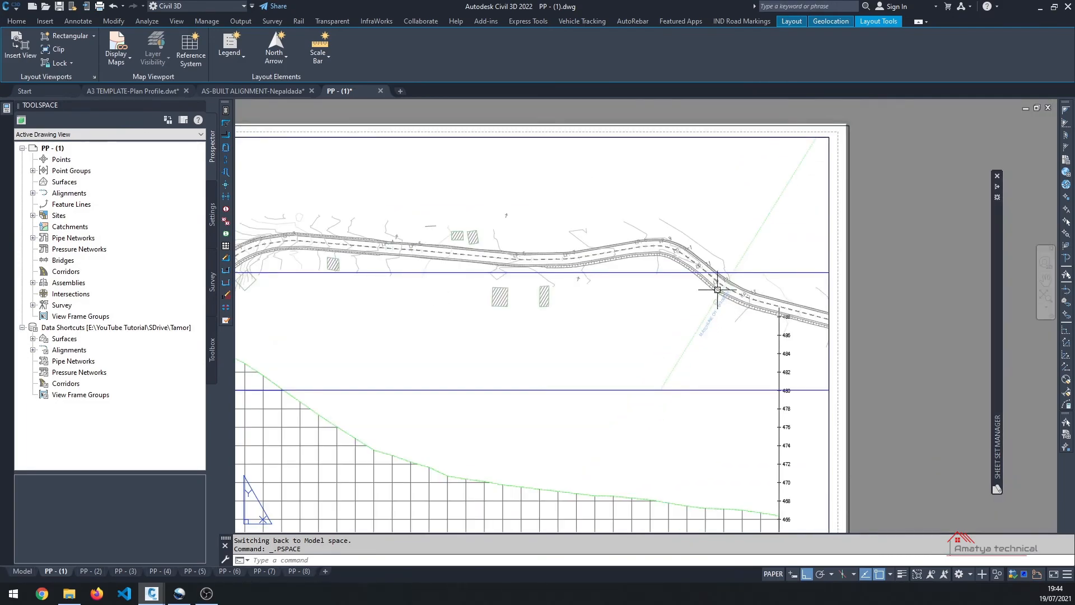
pyautogui.scroll(4, 740, 280)
pyautogui.moveTo(817, 314); pyautogui.dragTo(698, 257, button='middle')
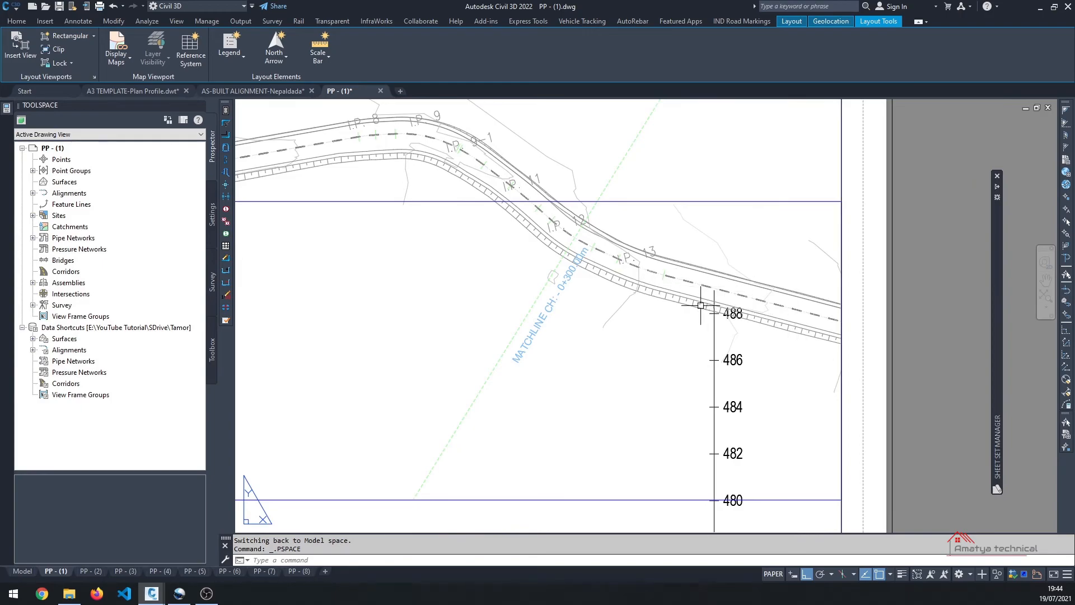
pyautogui.scroll(-3, 701, 305)
pyautogui.scroll(3, 638, 287)
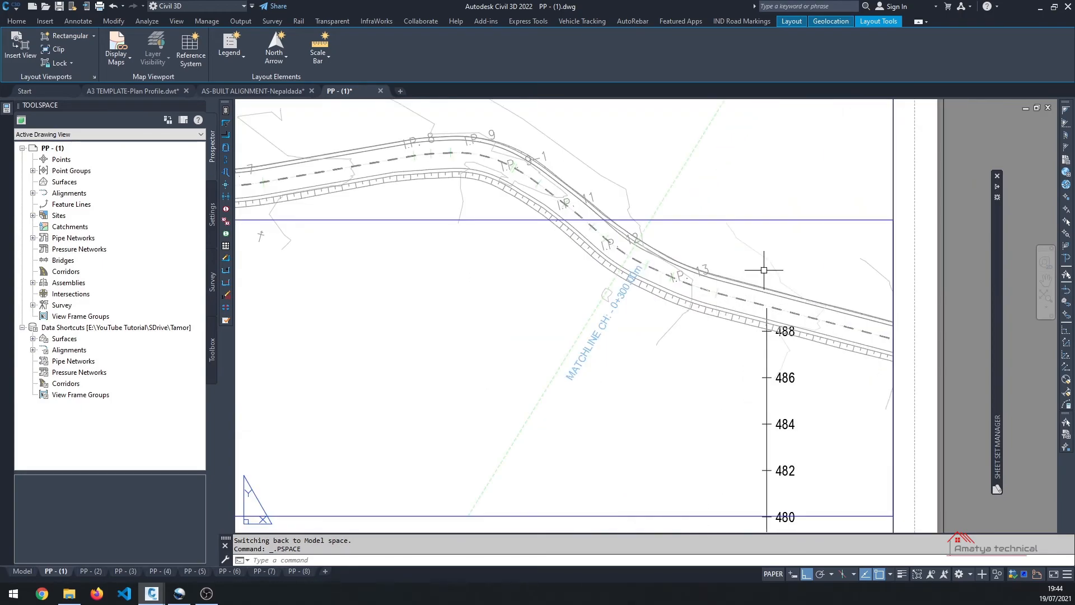
pyautogui.scroll(-4, 791, 312)
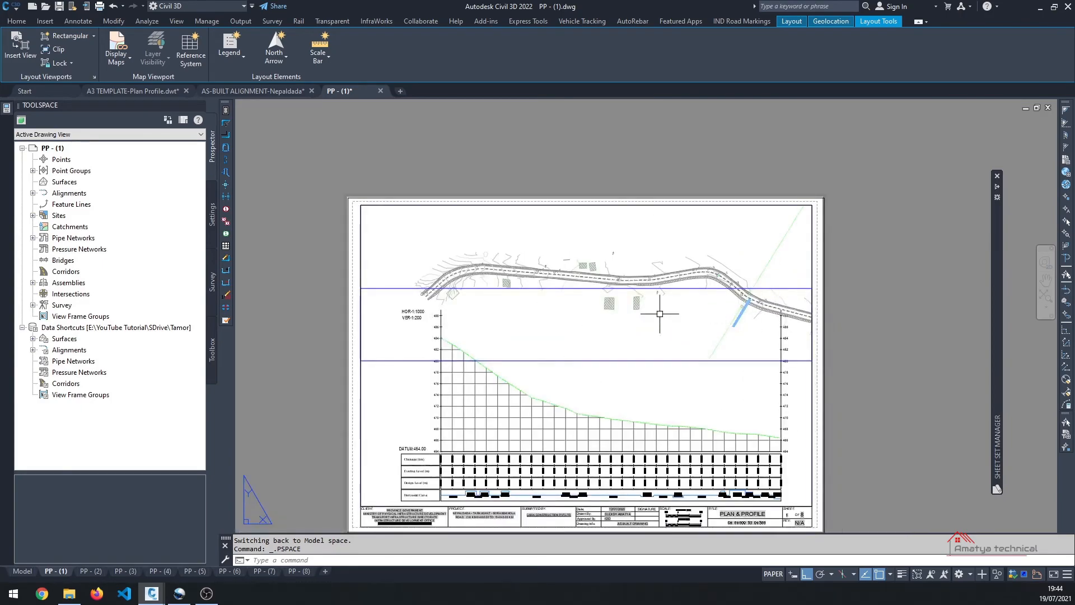
pyautogui.scroll(3, 577, 360)
pyautogui.moveTo(579, 352); pyautogui.dragTo(571, 260, button='middle')
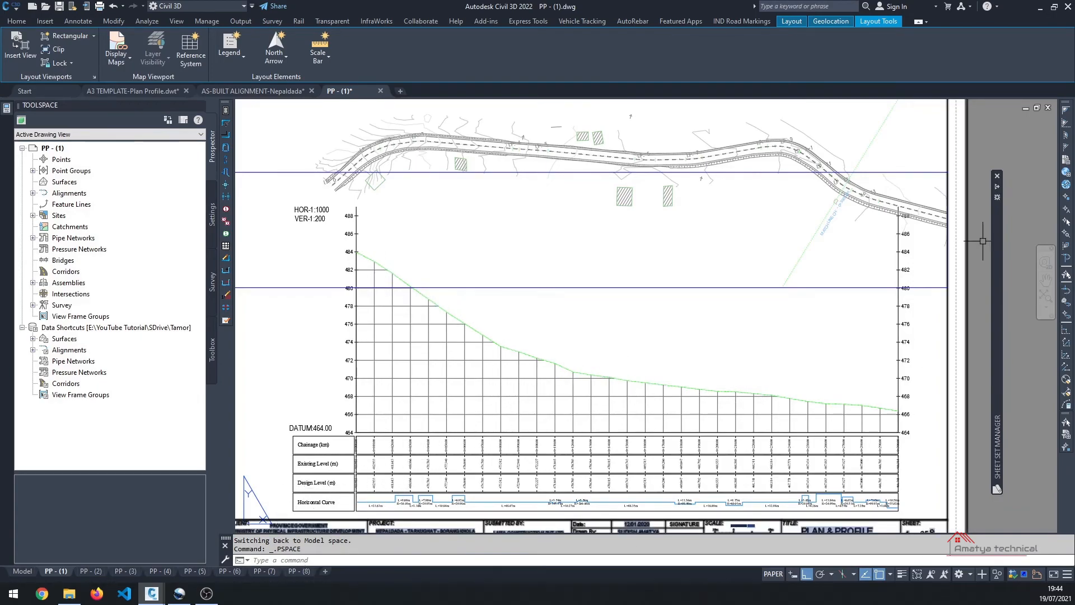
# Step: Open sheet 8 and check the profile view's datum and data bands against the title block
pyautogui.moveTo(997, 240)
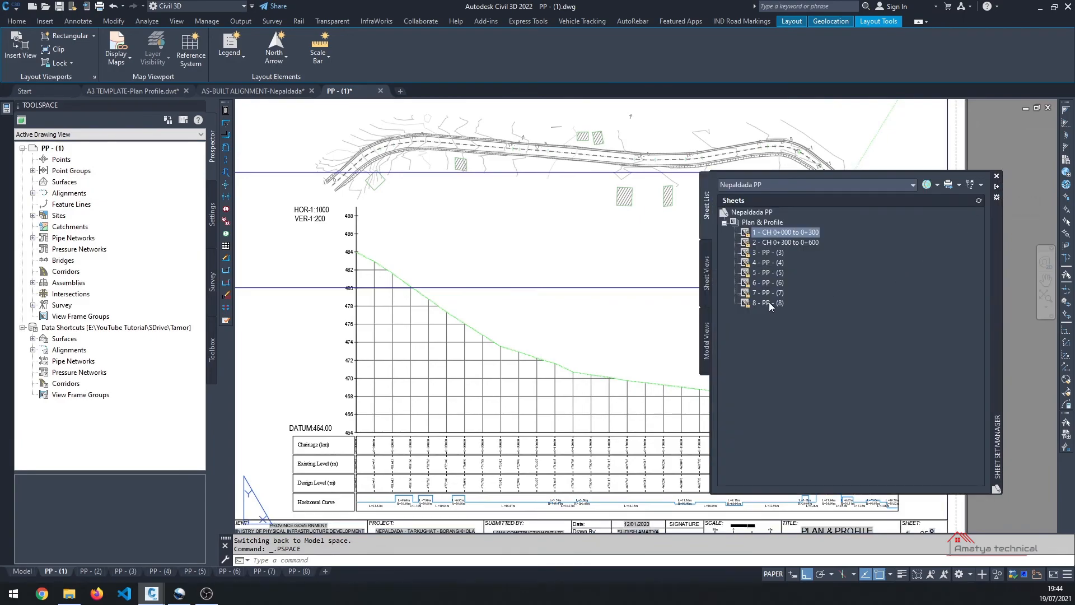
pyautogui.doubleClick(769, 303)
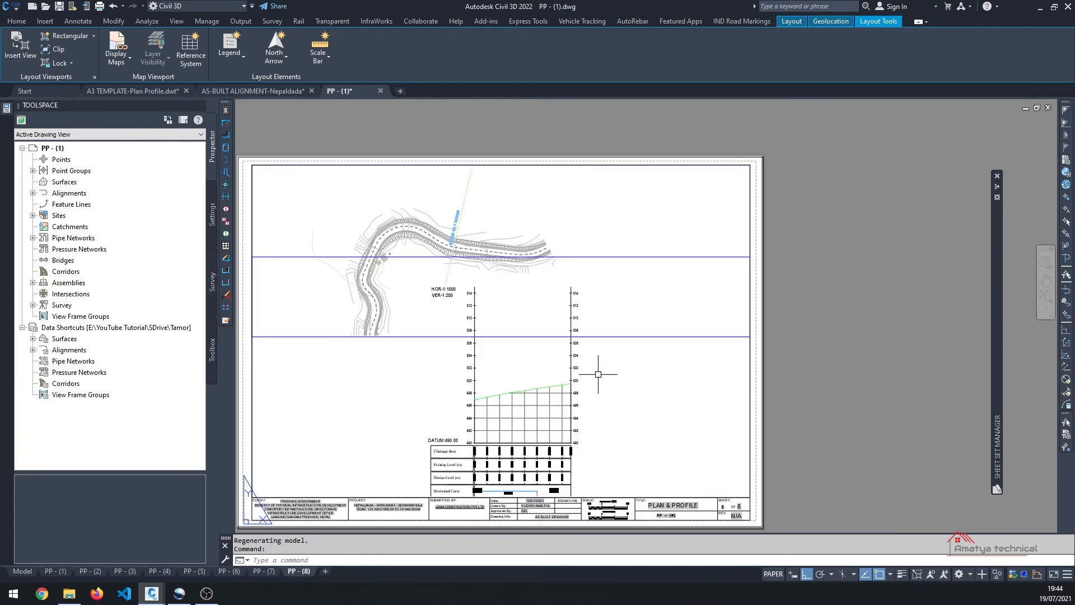
pyautogui.scroll(2, 448, 336)
pyautogui.moveTo(552, 362); pyautogui.dragTo(530, 246, button='middle')
pyautogui.scroll(2, 484, 379)
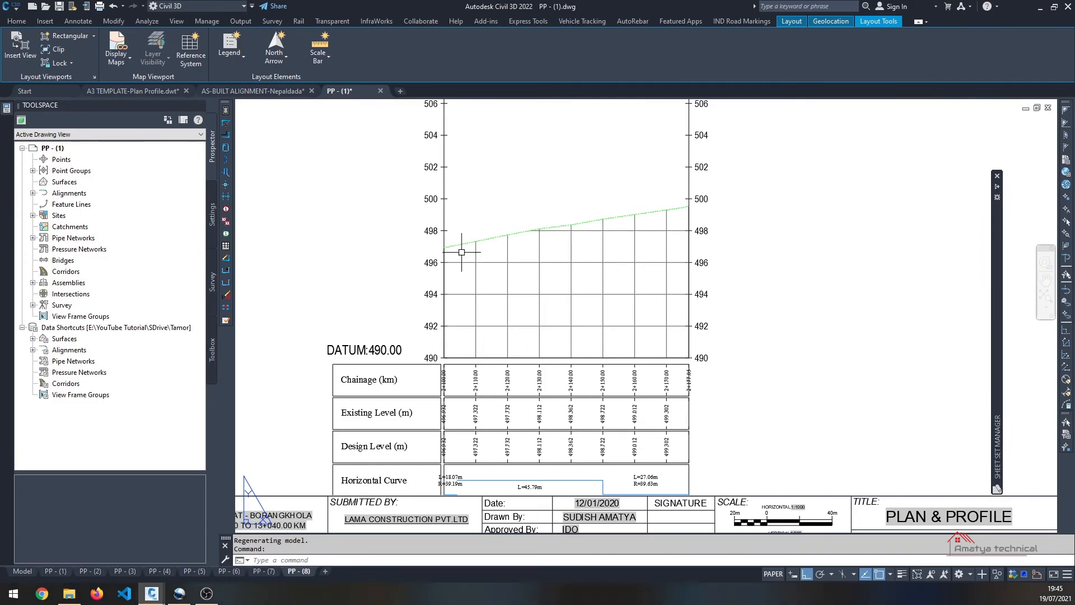
# Step: Unlock the profile viewport on sheet 8 and shift its profile view slightly upward, clear of the title block
pyautogui.middleClick(406, 413)
pyautogui.middleClick(406, 413)
pyautogui.click(727, 403)
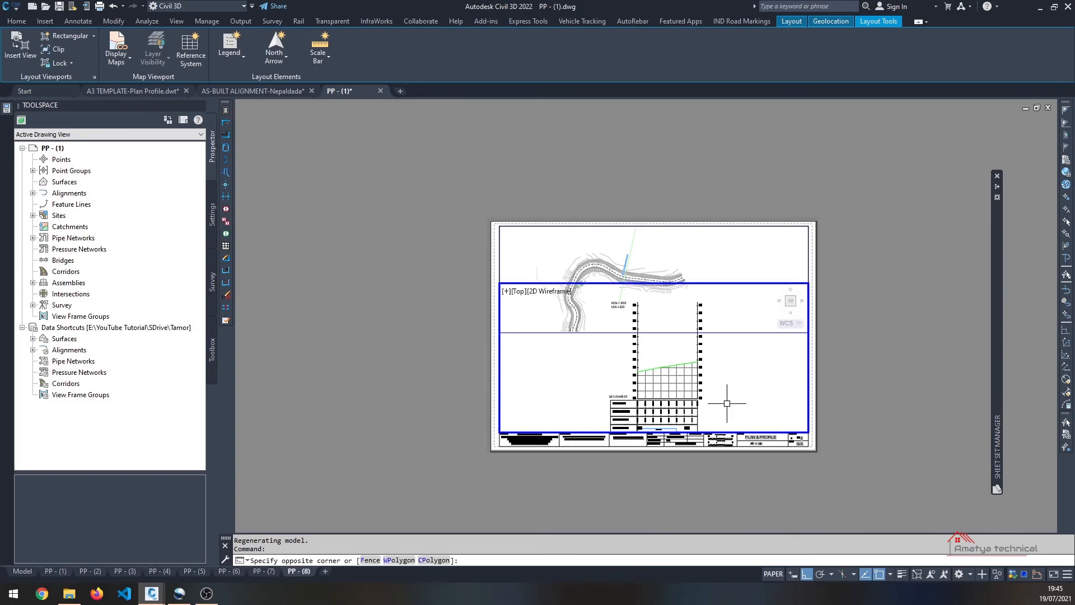
pyautogui.press('Escape')
pyautogui.moveTo(727, 403); pyautogui.dragTo(724, 382, button='middle')
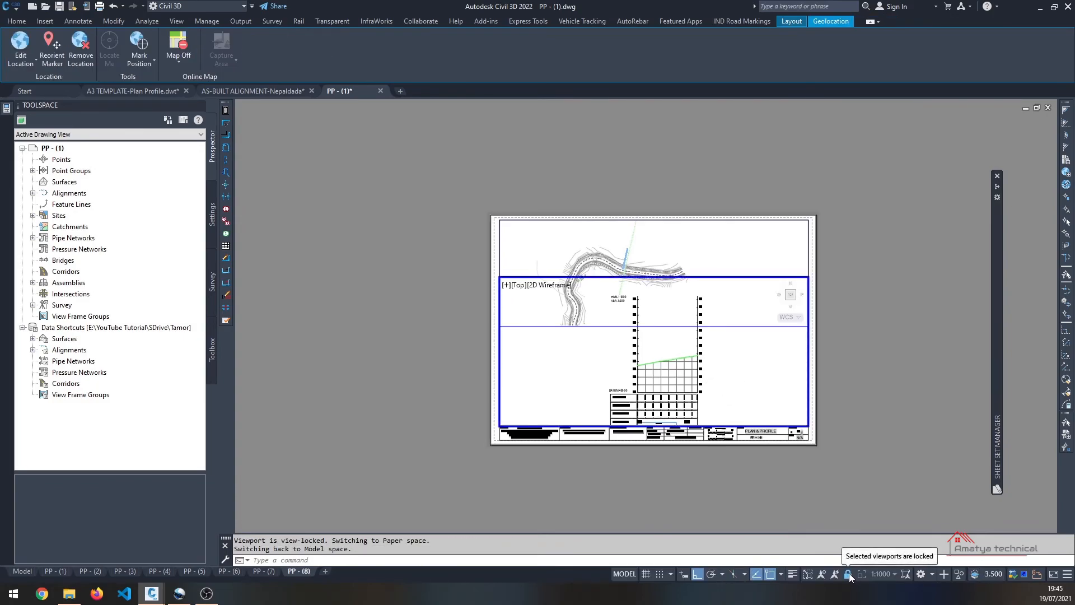
pyautogui.click(849, 573)
pyautogui.moveTo(713, 368); pyautogui.dragTo(713, 361, button='middle')
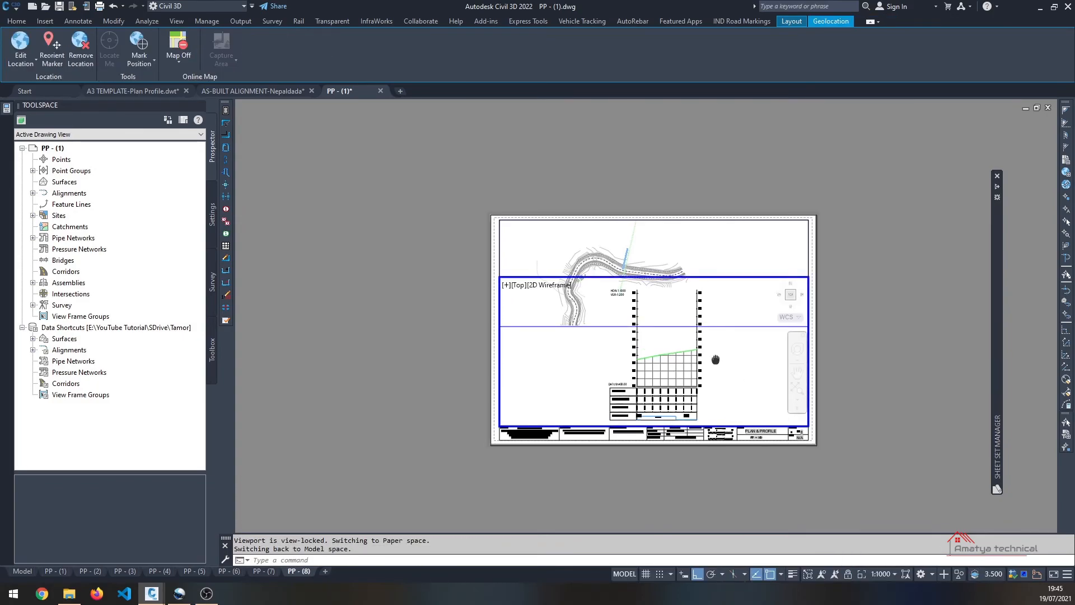
pyautogui.doubleClick(593, 445)
pyautogui.scroll(2, 651, 367)
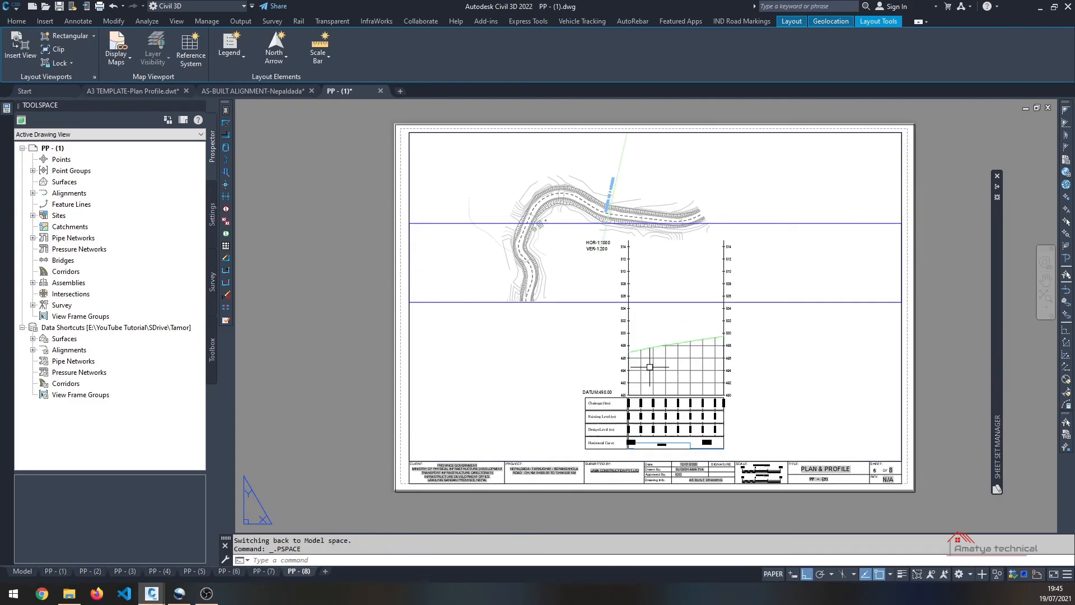
pyautogui.scroll(2, 648, 455)
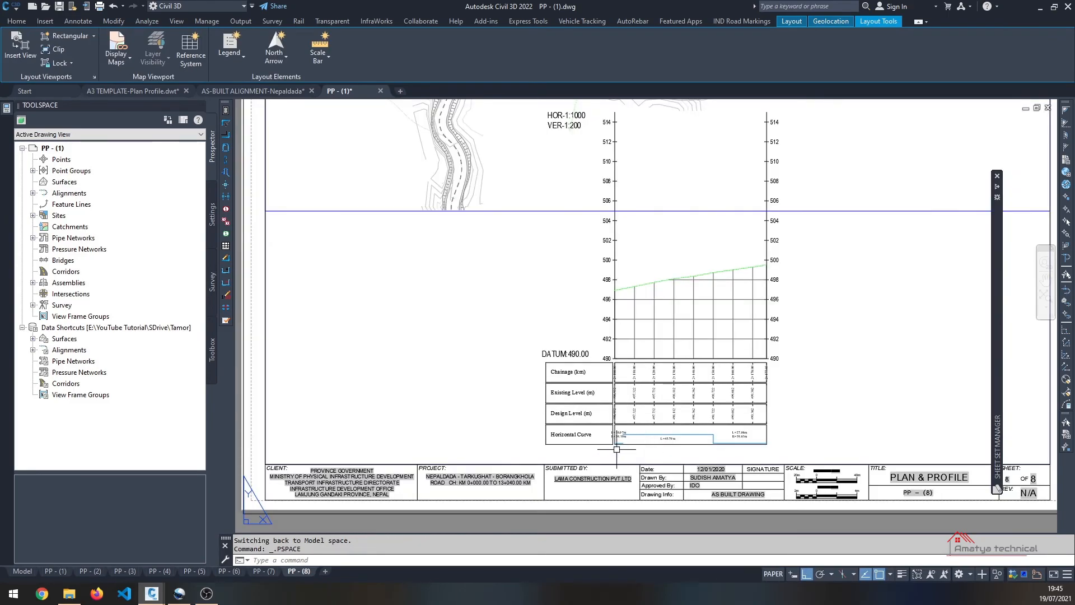
pyautogui.scroll(-2, 627, 405)
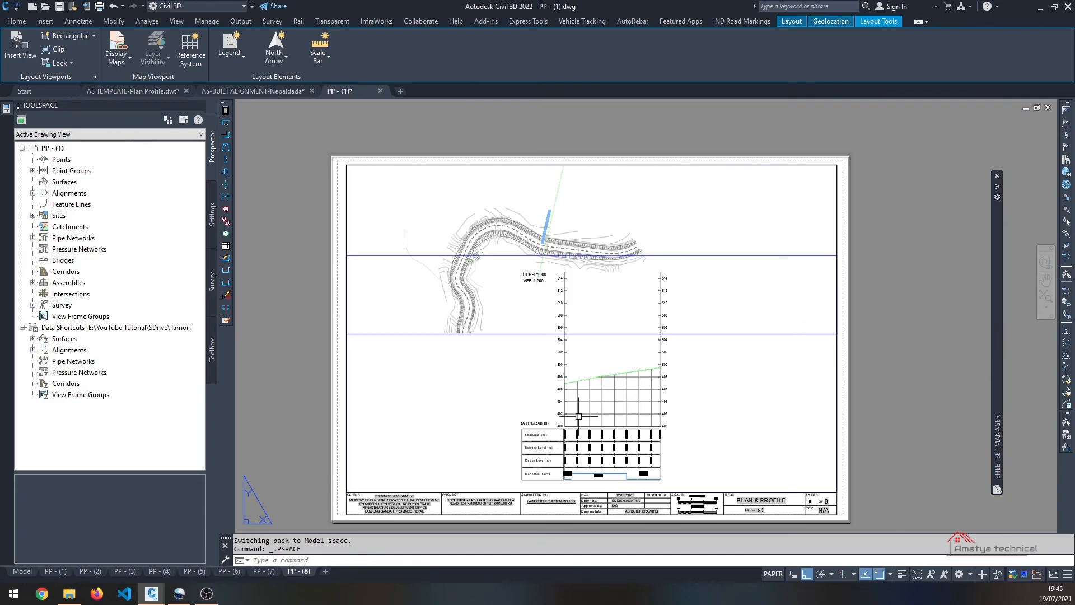
pyautogui.moveTo(582, 414); pyautogui.dragTo(559, 449, button='middle')
# Step: Return to model space with all profile views in sight and save the PP - (1) drawing
pyautogui.click(22, 571)
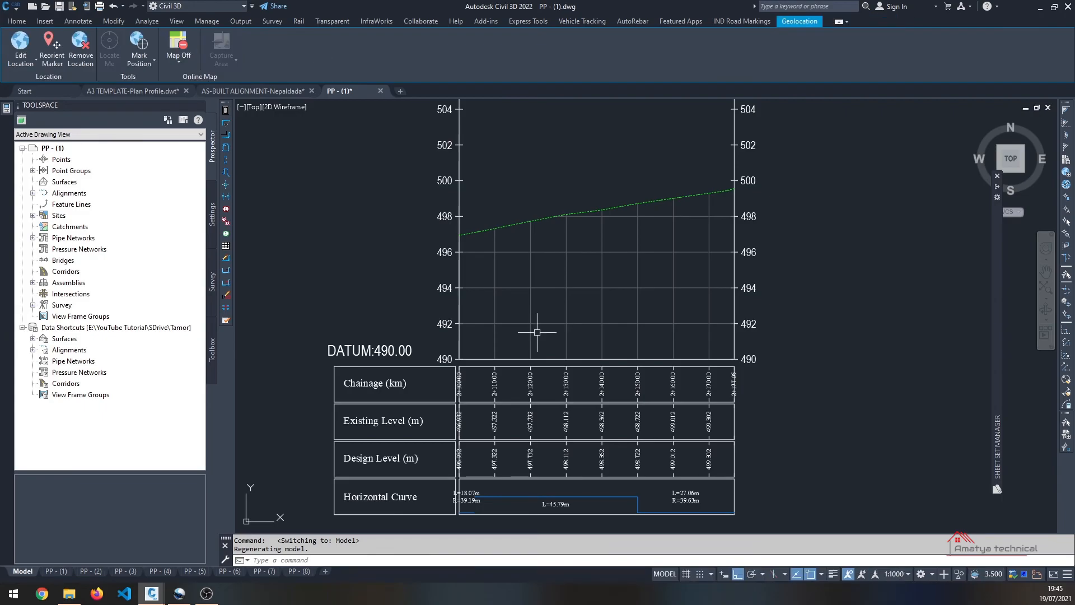
pyautogui.scroll(-6, 537, 332)
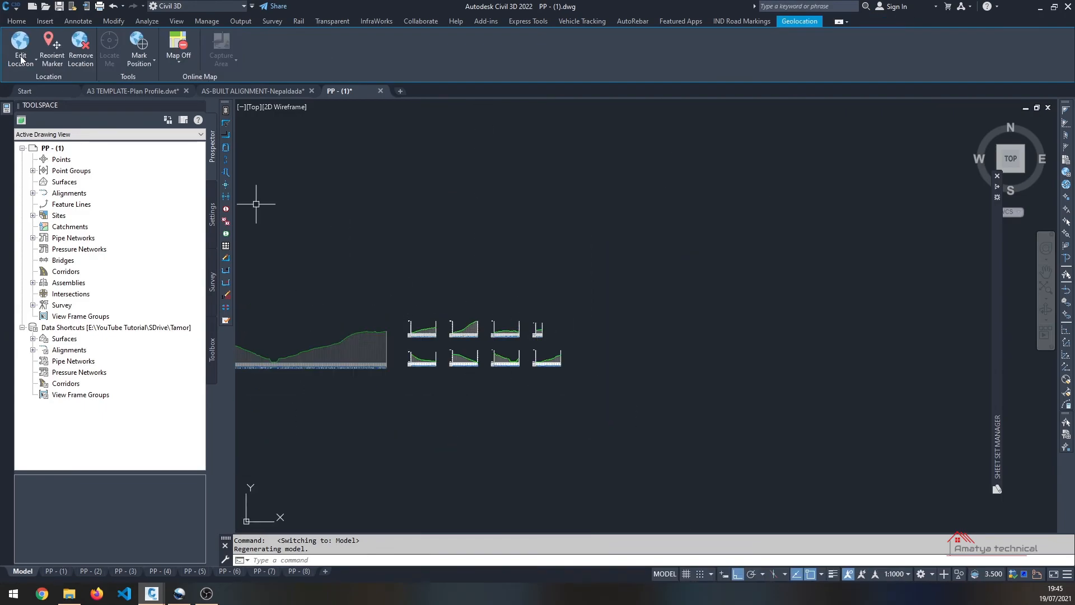
pyautogui.click(17, 21)
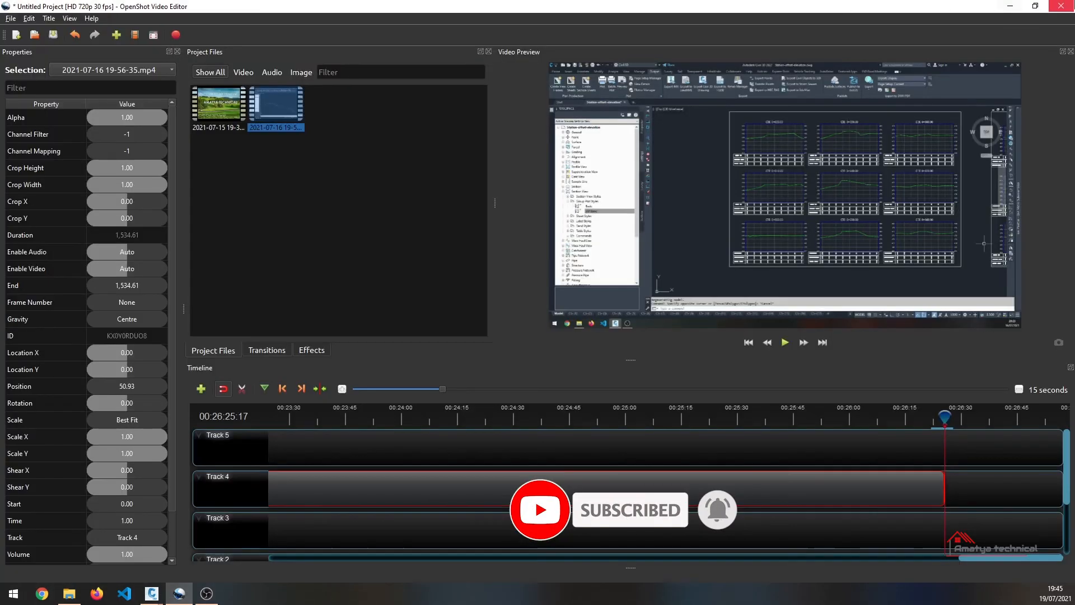
# Step: Close the OpenShot video editor without saving its project changes
pyautogui.click(1061, 6)
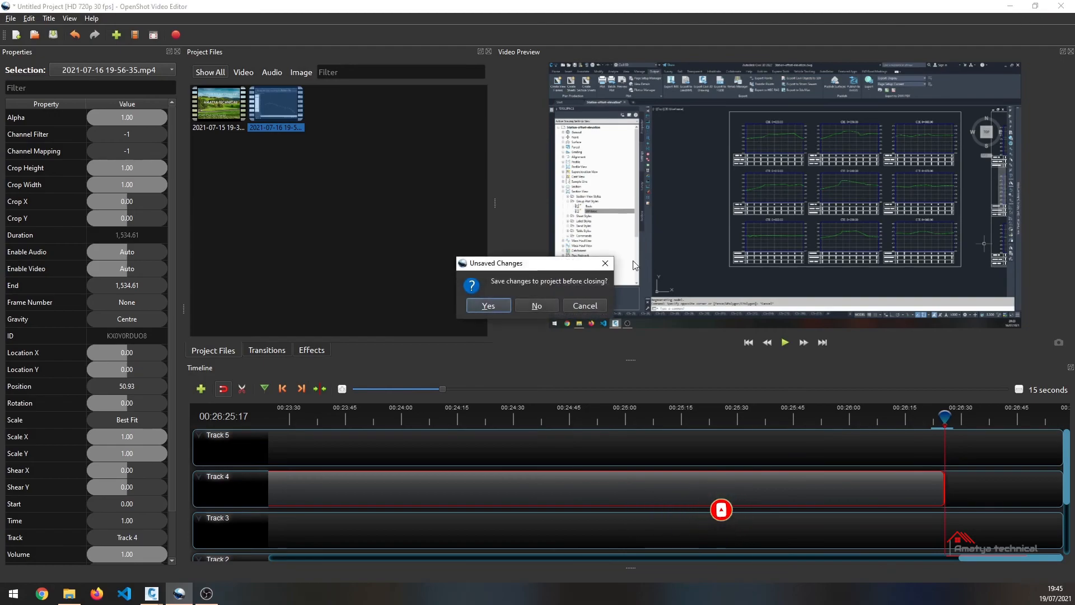
pyautogui.click(549, 304)
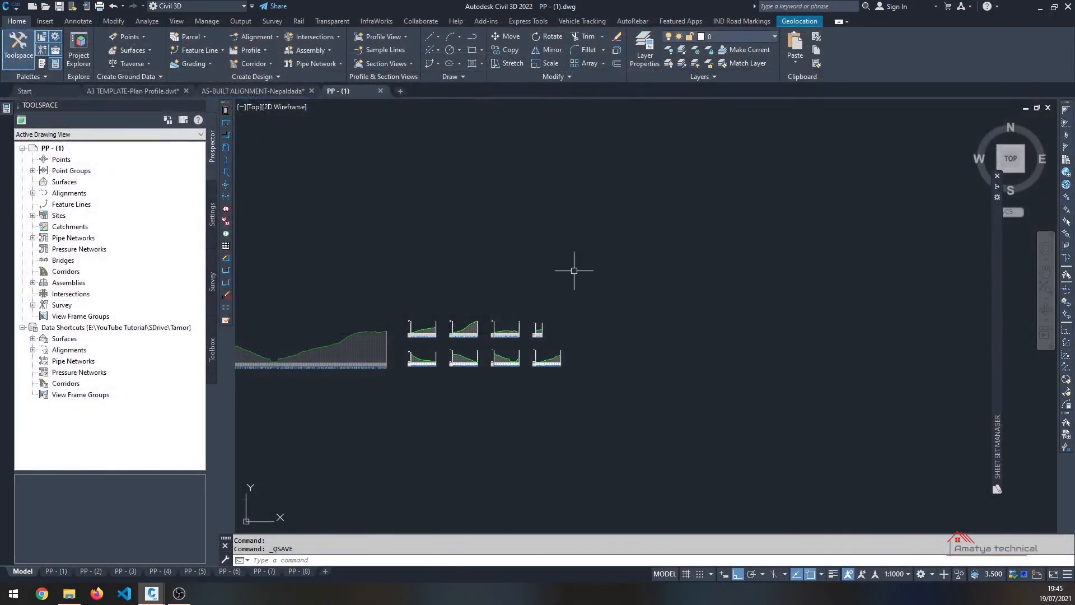
# Step: Close the PP - (1) drawing and bring the alignment and profiles of AS-BUILT ALIGNMENT-Nepaldada into view
pyautogui.moveTo(563, 316); pyautogui.dragTo(583, 297, button='middle')
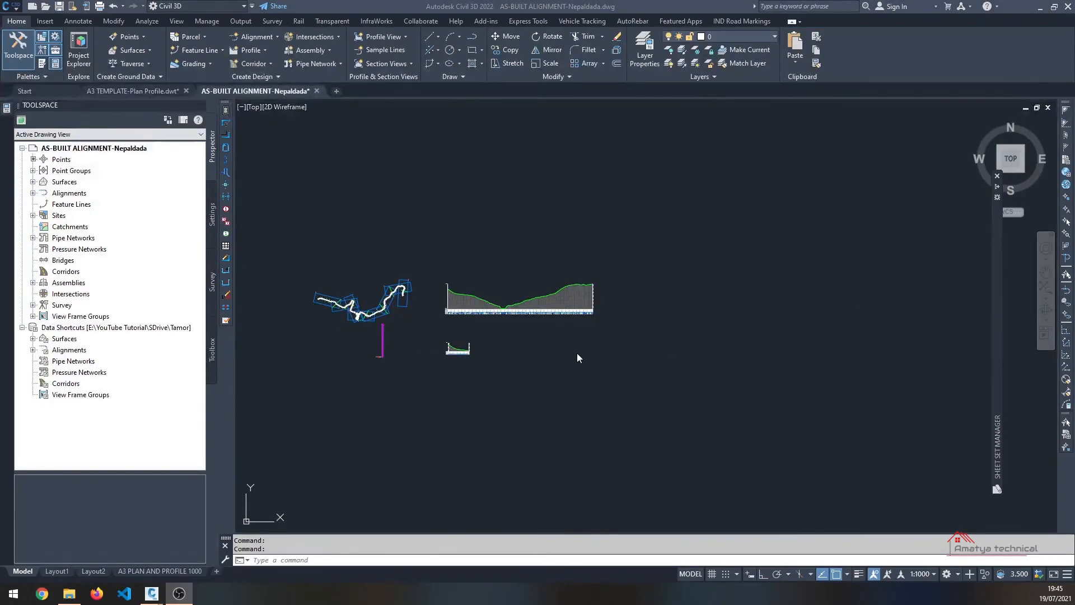
pyautogui.scroll(4, 448, 347)
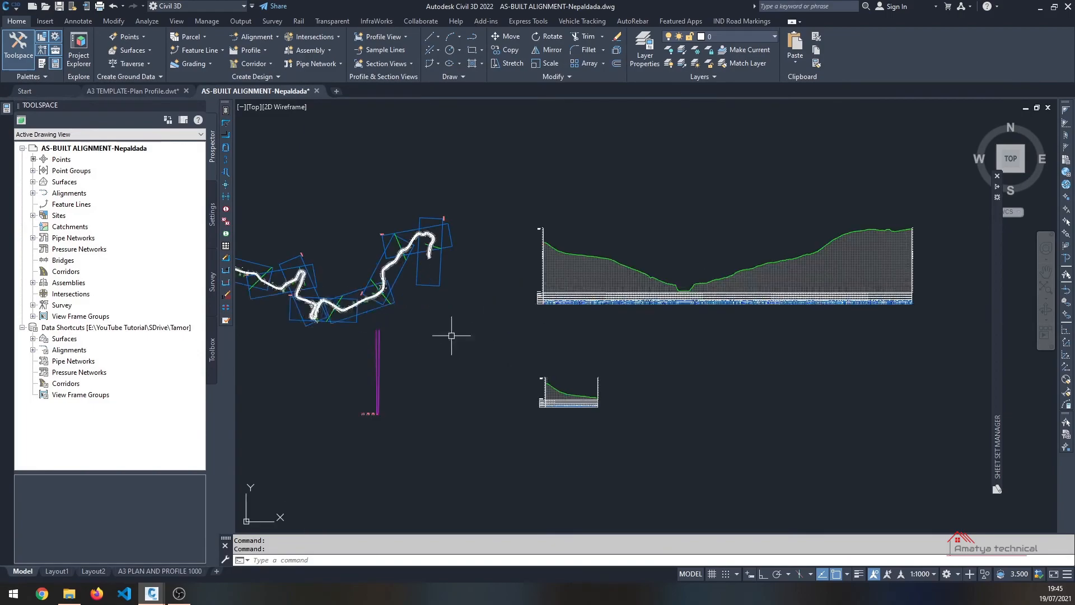
pyautogui.moveTo(483, 323); pyautogui.dragTo(525, 314, button='middle')
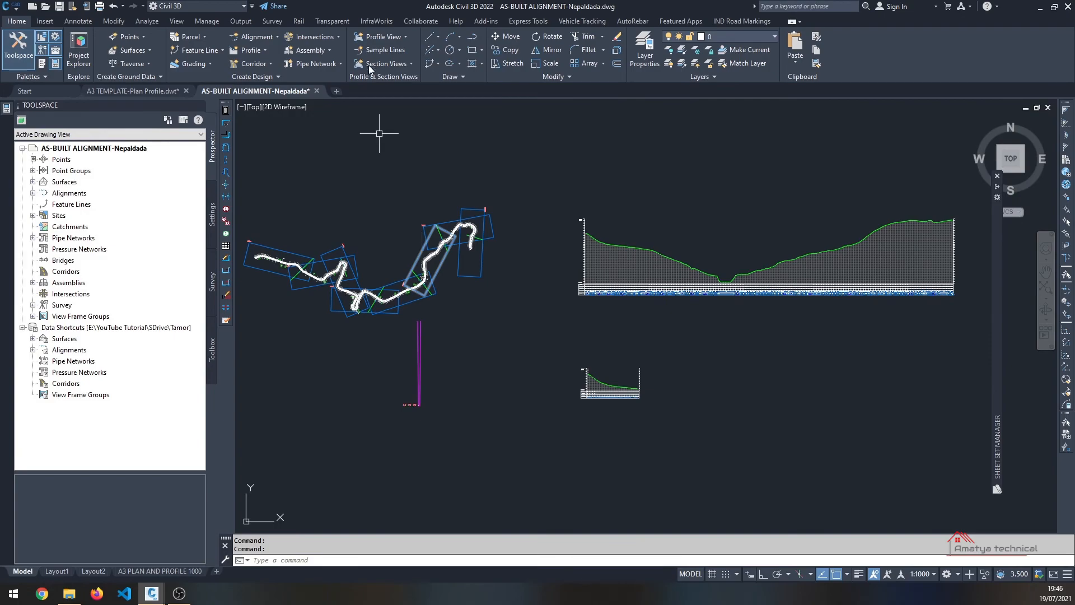
pyautogui.click(401, 64)
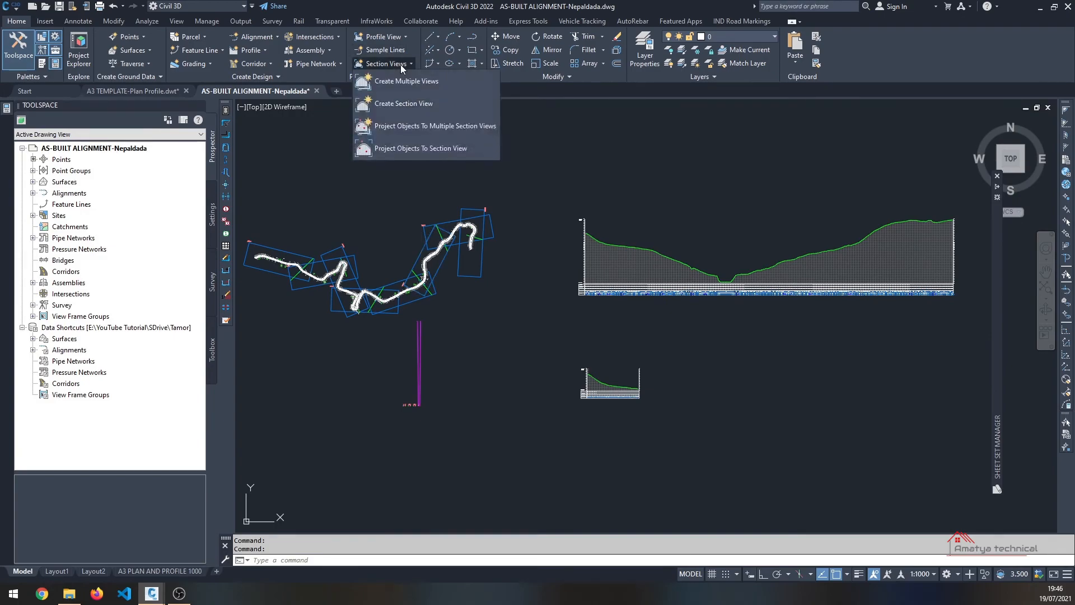
pyautogui.click(412, 91)
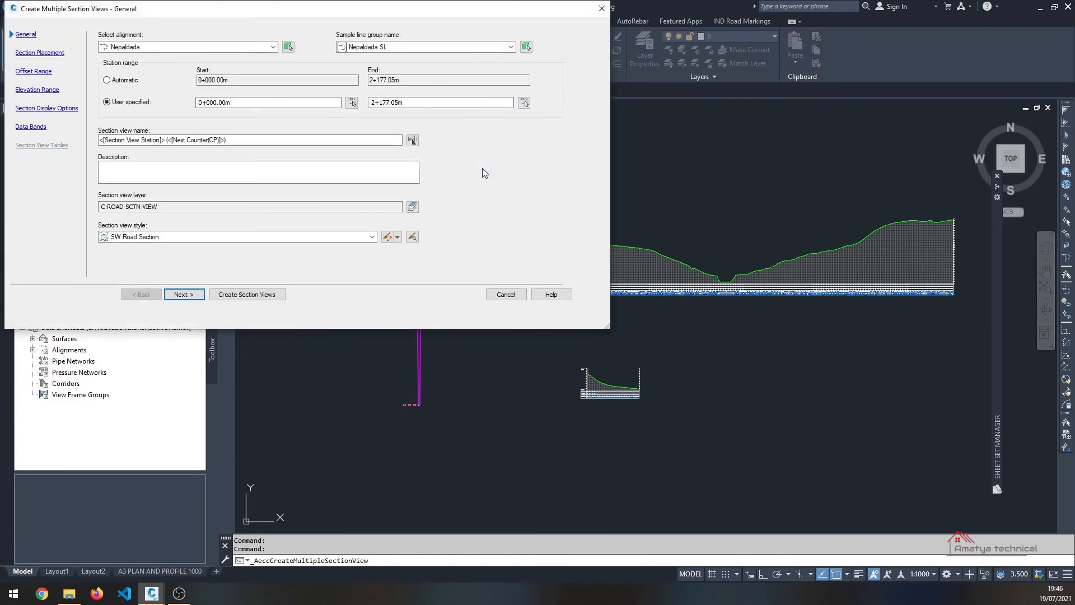
pyautogui.moveTo(325, 18); pyautogui.dragTo(520, 110)
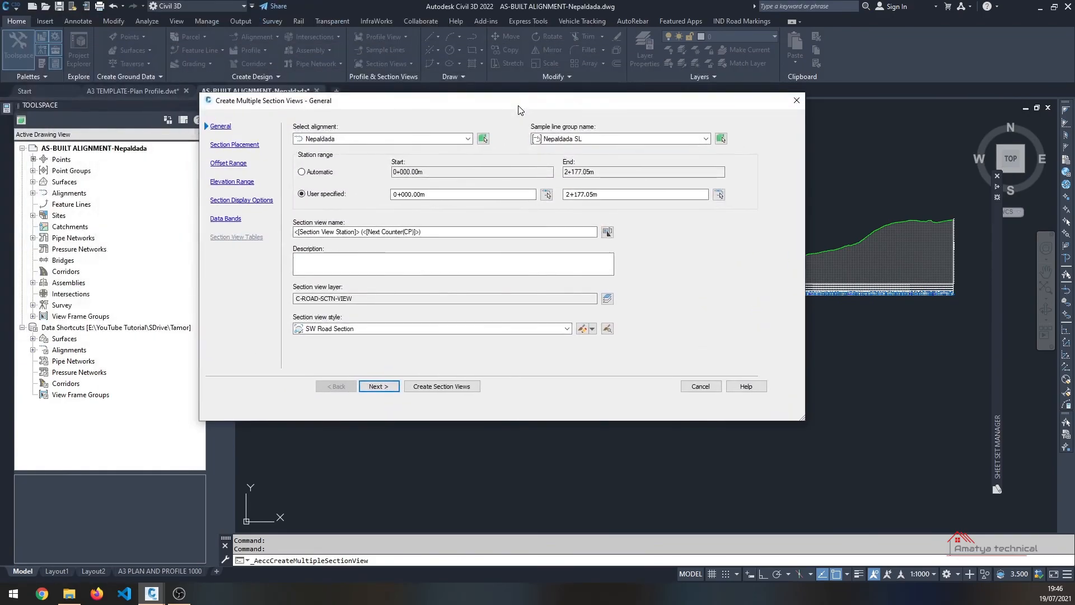
pyautogui.click(339, 144)
pyautogui.click(335, 156)
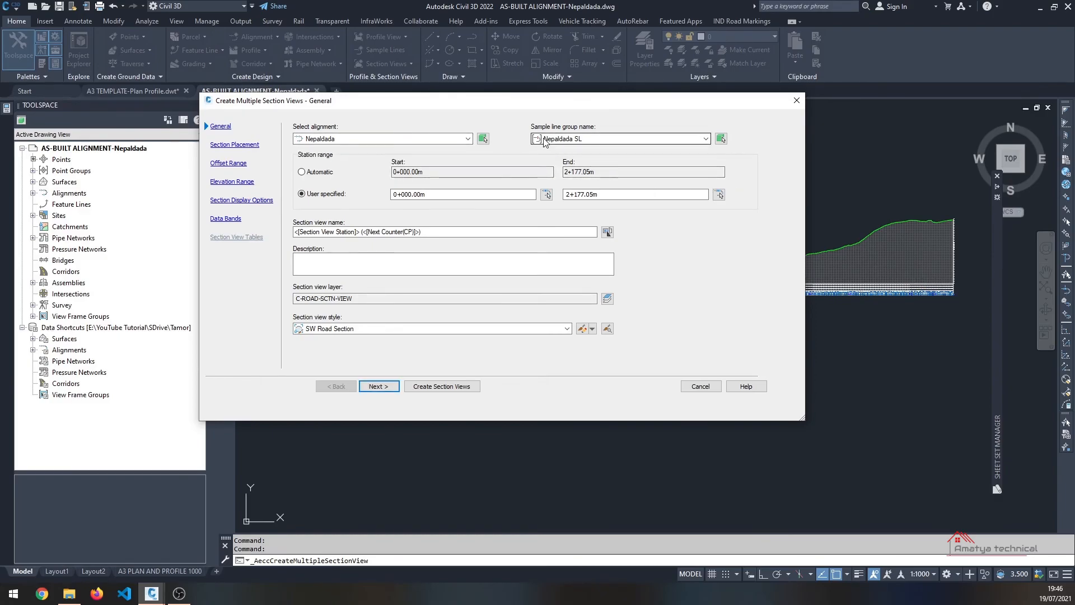
pyautogui.click(574, 139)
pyautogui.click(582, 149)
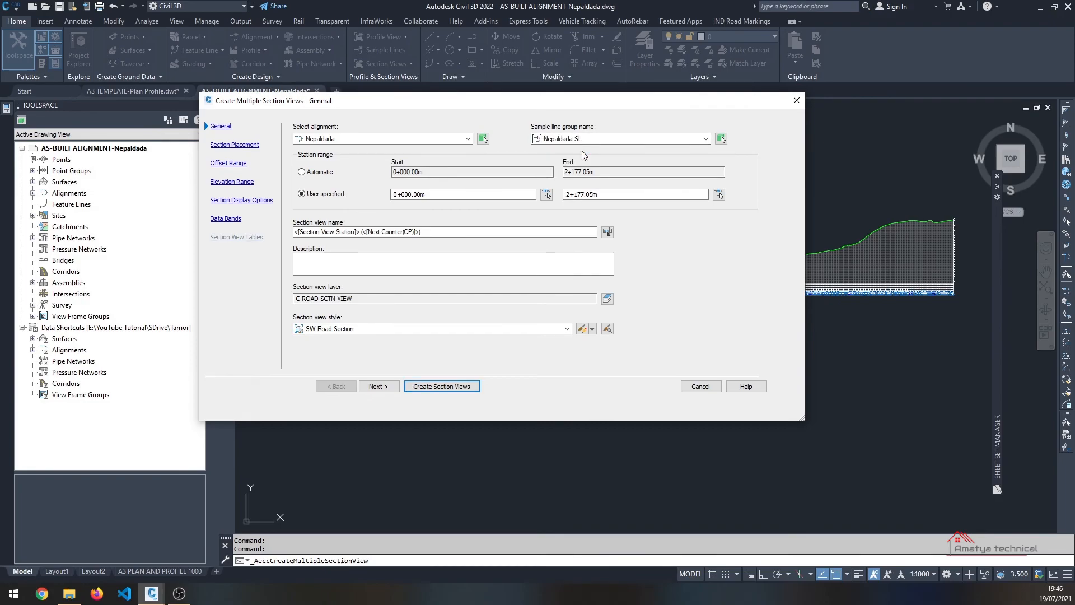
pyautogui.click(698, 386)
# Step: Thaw all layers and examine the sample lines along the first stations of the Nepaldada alignment
pyautogui.scroll(3, 370, 263)
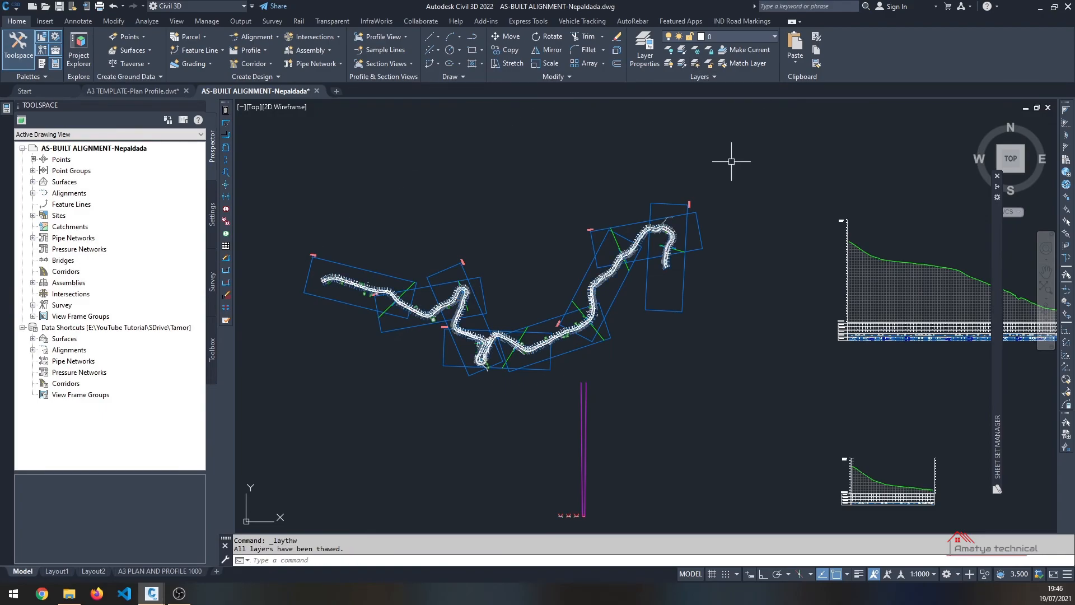
pyautogui.scroll(8, 288, 268)
pyautogui.scroll(5, 359, 216)
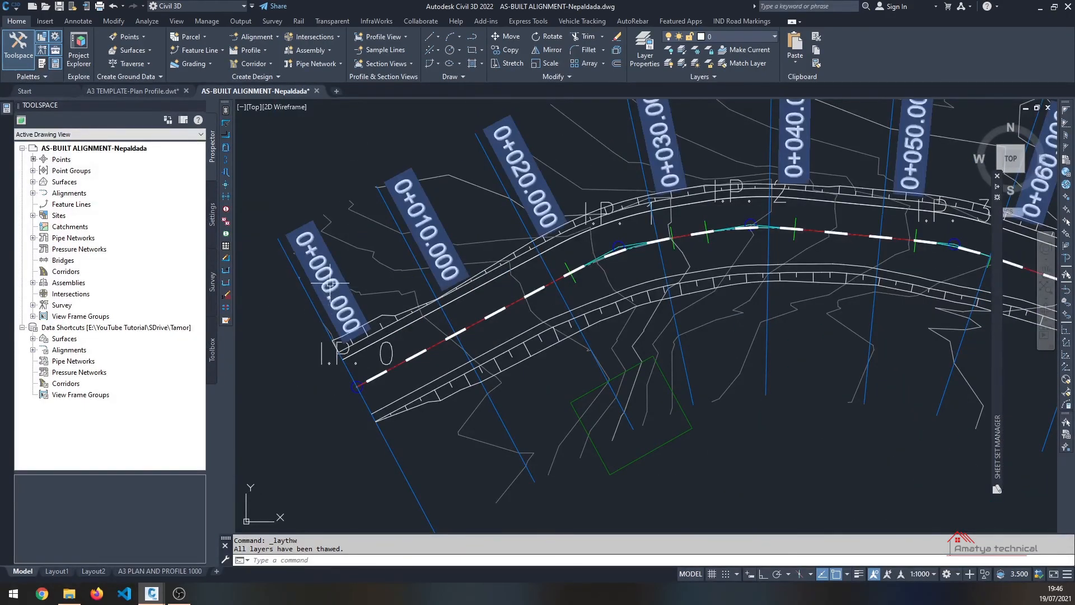
pyautogui.scroll(-10, 658, 343)
pyautogui.press('Escape')
pyautogui.scroll(-2, 658, 344)
pyautogui.moveTo(713, 354); pyautogui.dragTo(450, 281, button='middle')
pyautogui.scroll(2, 674, 367)
# Step: Start creating multiple section views for the Nepaldada alignment and Nepaldada SL group, with an automatic station range
pyautogui.click(384, 64)
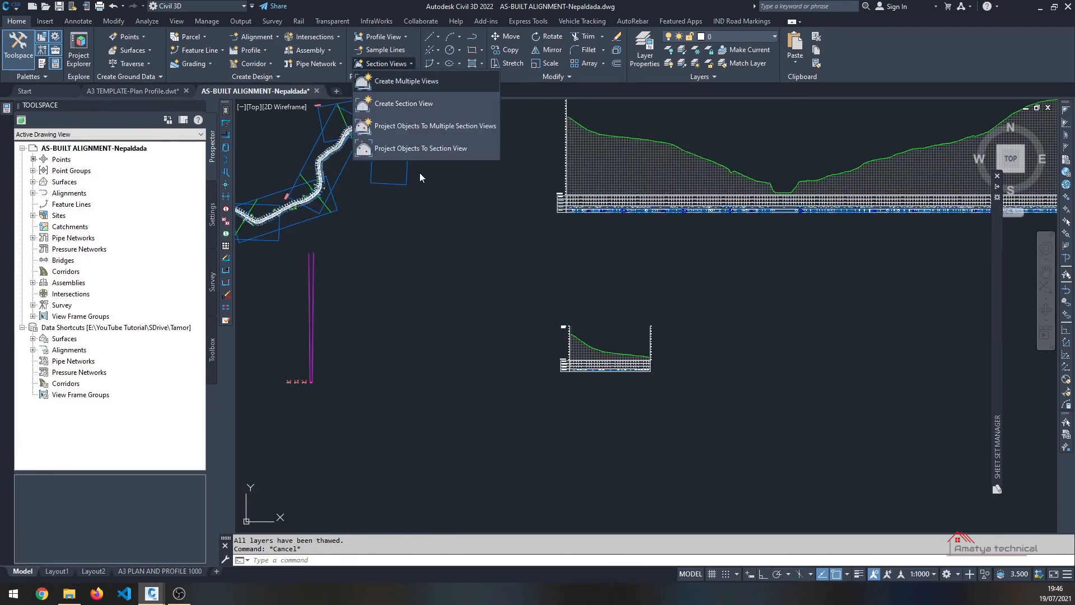
pyautogui.press('Escape')
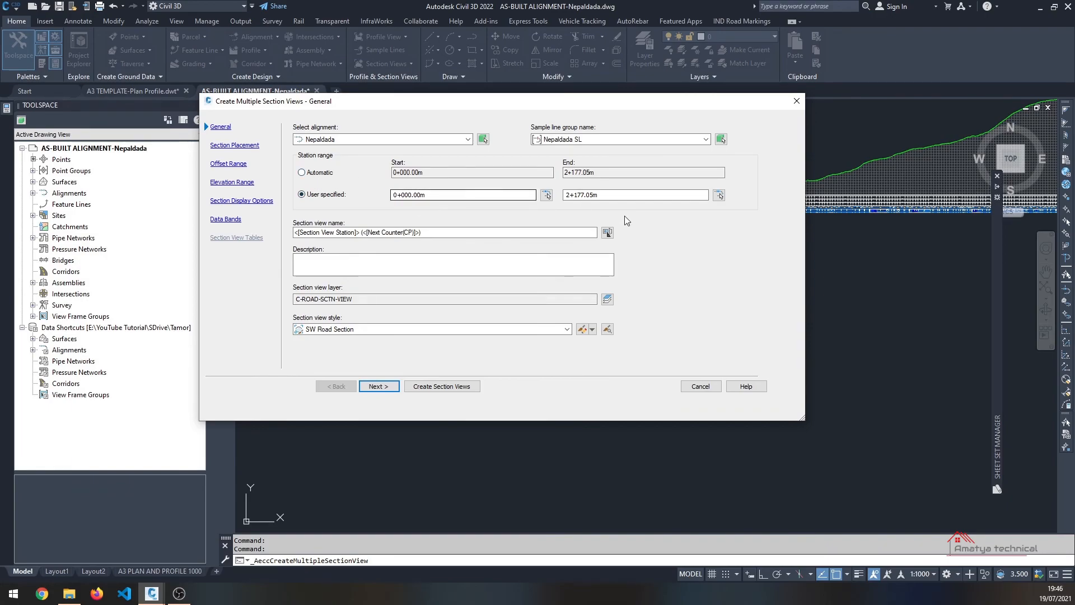
pyautogui.click(303, 173)
pyautogui.click(309, 195)
pyautogui.click(302, 173)
pyautogui.click(303, 195)
pyautogui.click(302, 173)
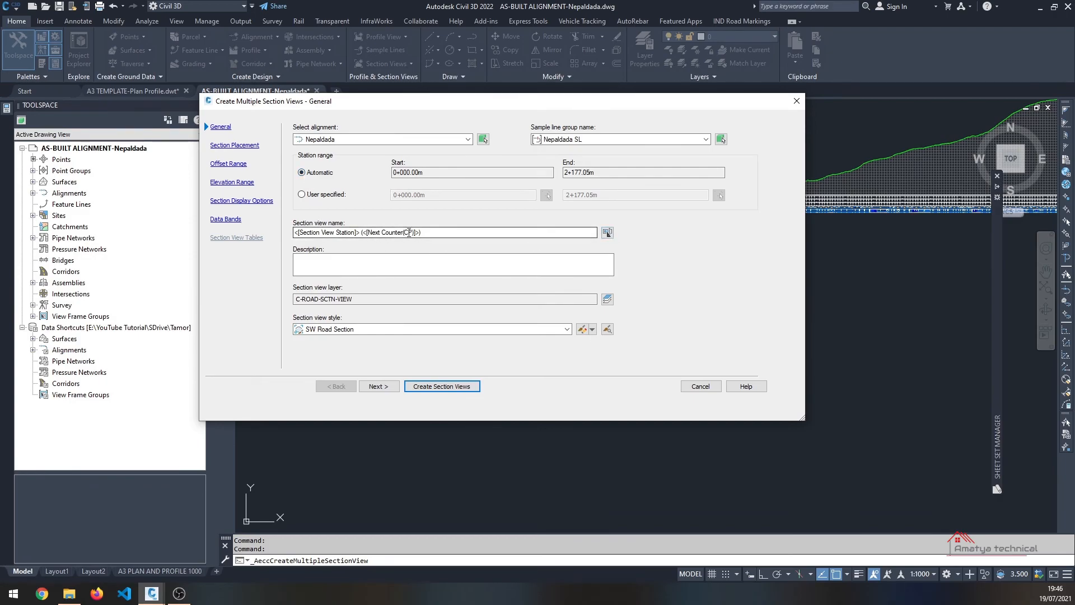
# Step: Set the section view name template to SC(<[Next Counter(CP)]>) with starting number 1
pyautogui.click(606, 233)
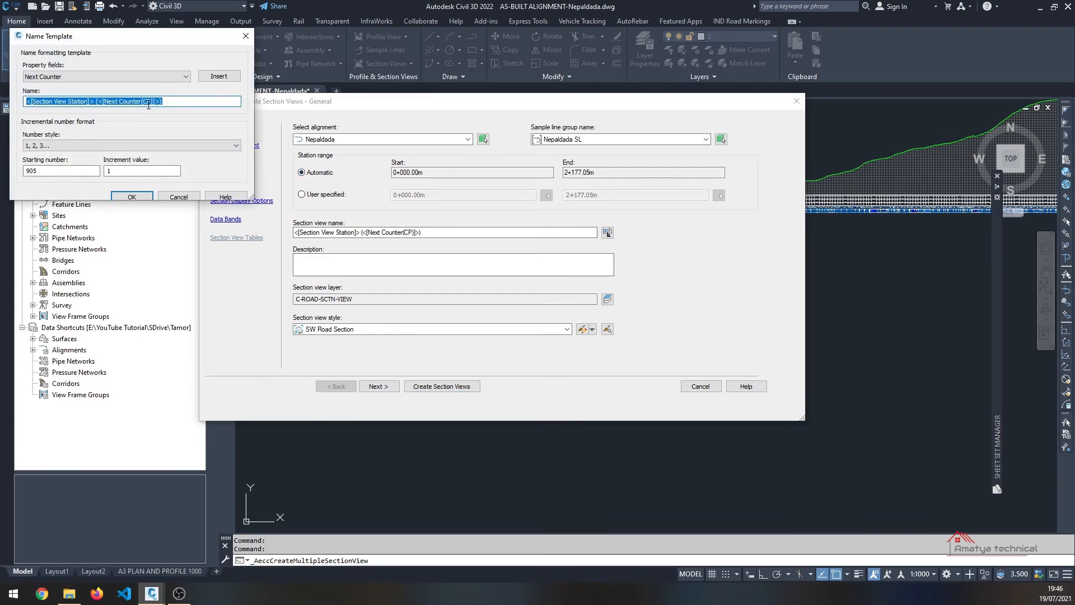
pyautogui.moveTo(98, 102); pyautogui.dragTo(2, 85)
pyautogui.write('SC')
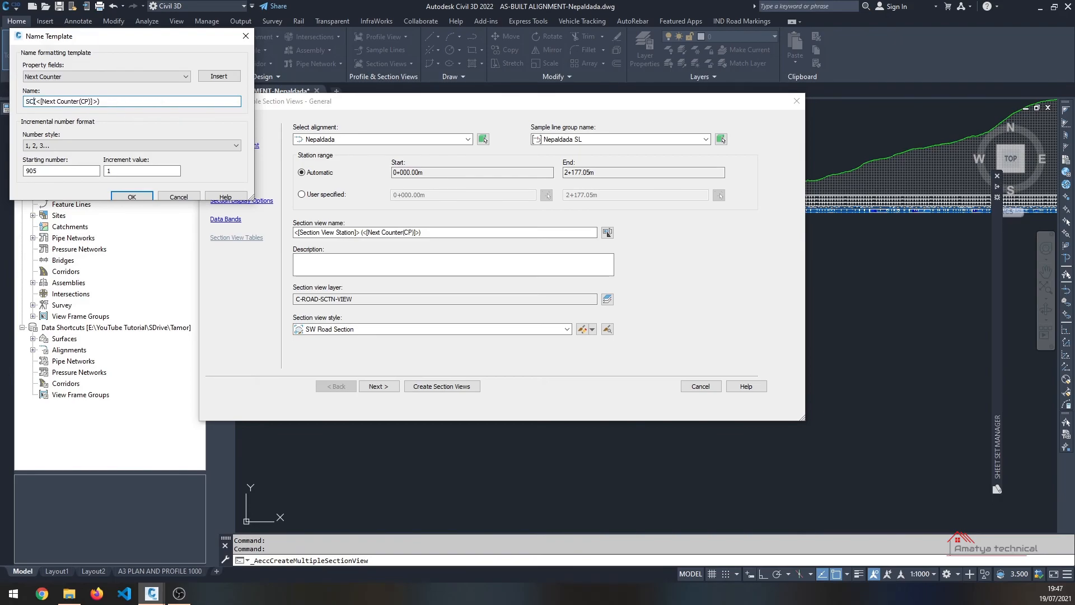
pyautogui.doubleClick(56, 170)
pyautogui.write('1')
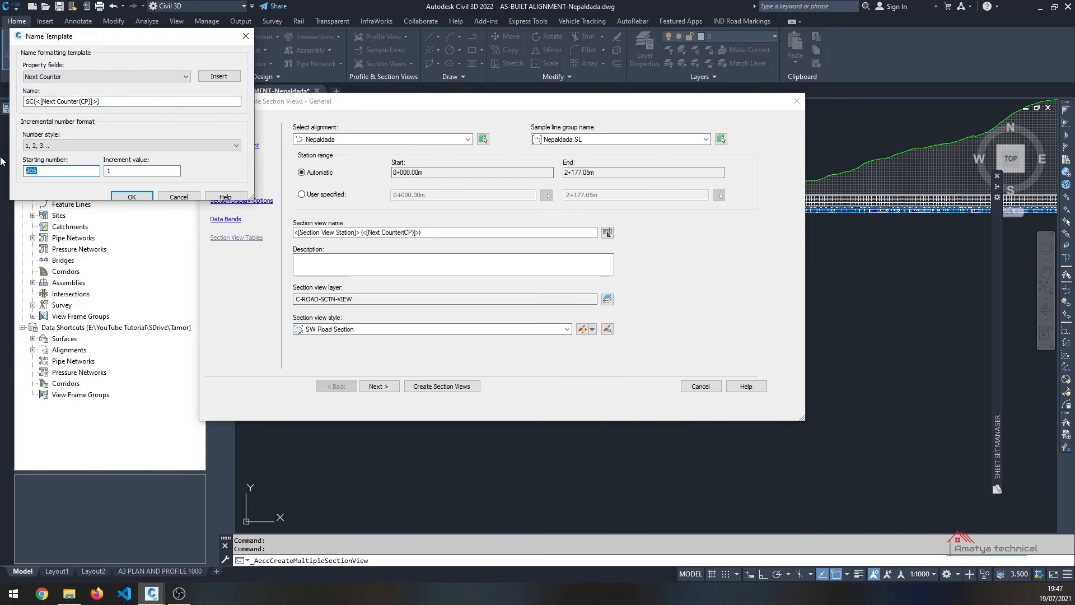
pyautogui.click(143, 193)
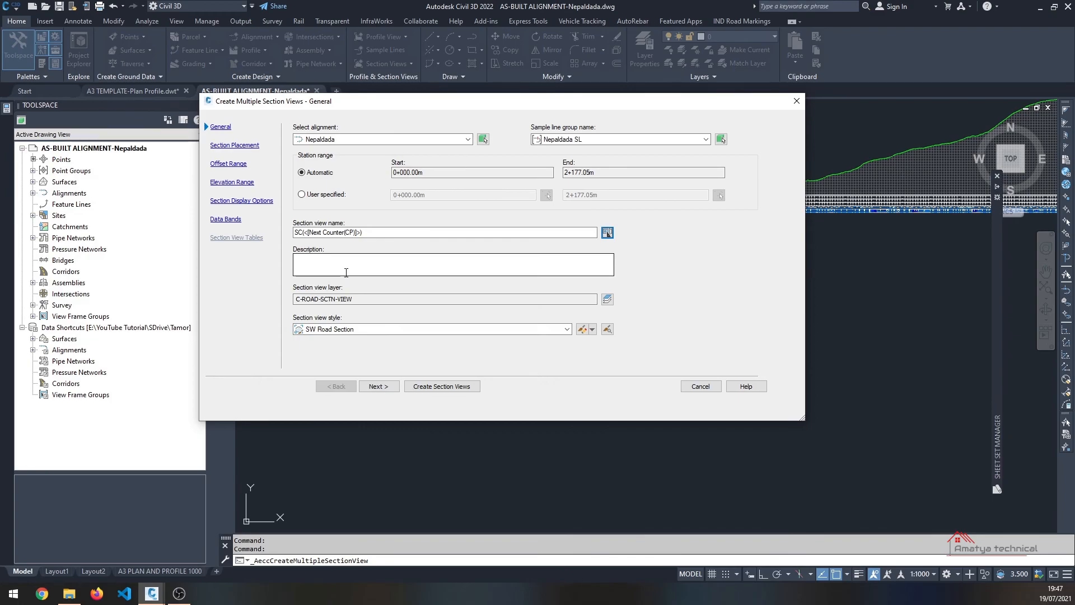
# Step: Use SW Road Section as the section view style and proceed to the section placement settings
pyautogui.click(351, 329)
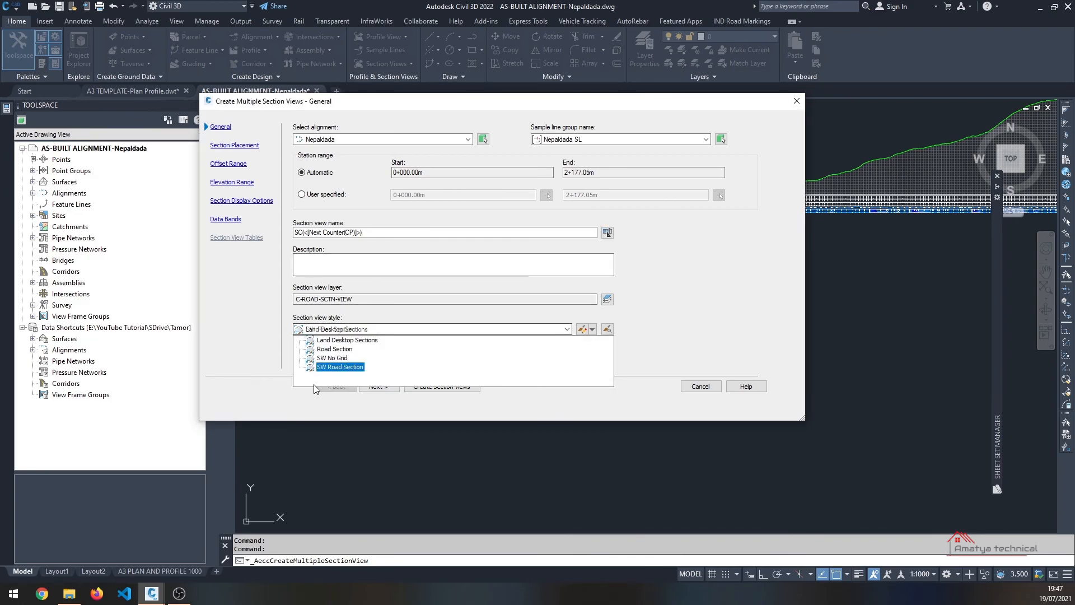
pyautogui.click(339, 367)
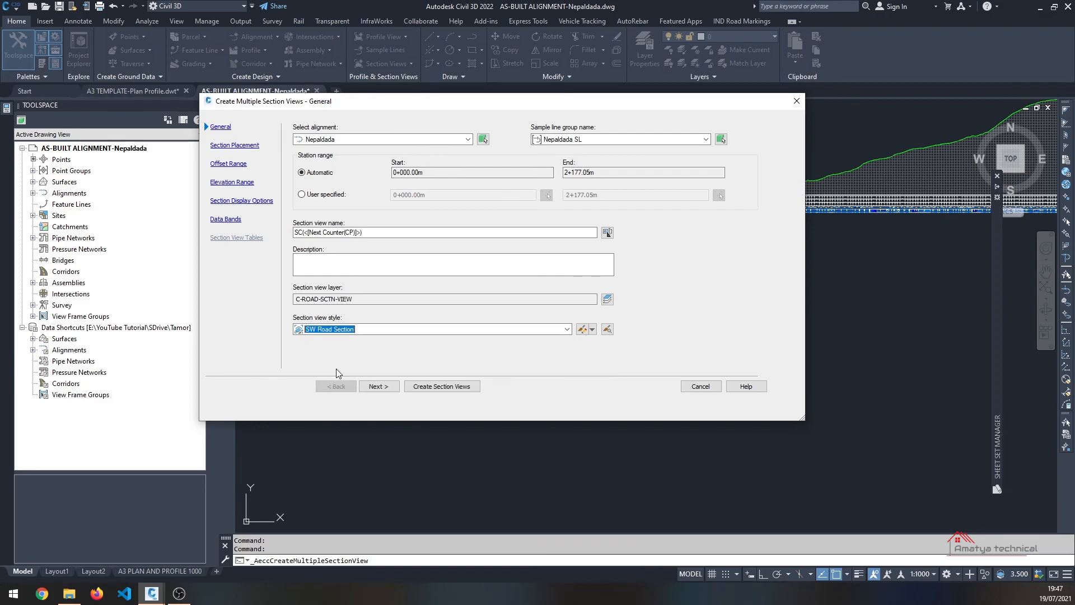
pyautogui.click(372, 328)
pyautogui.click(373, 329)
pyautogui.click(377, 386)
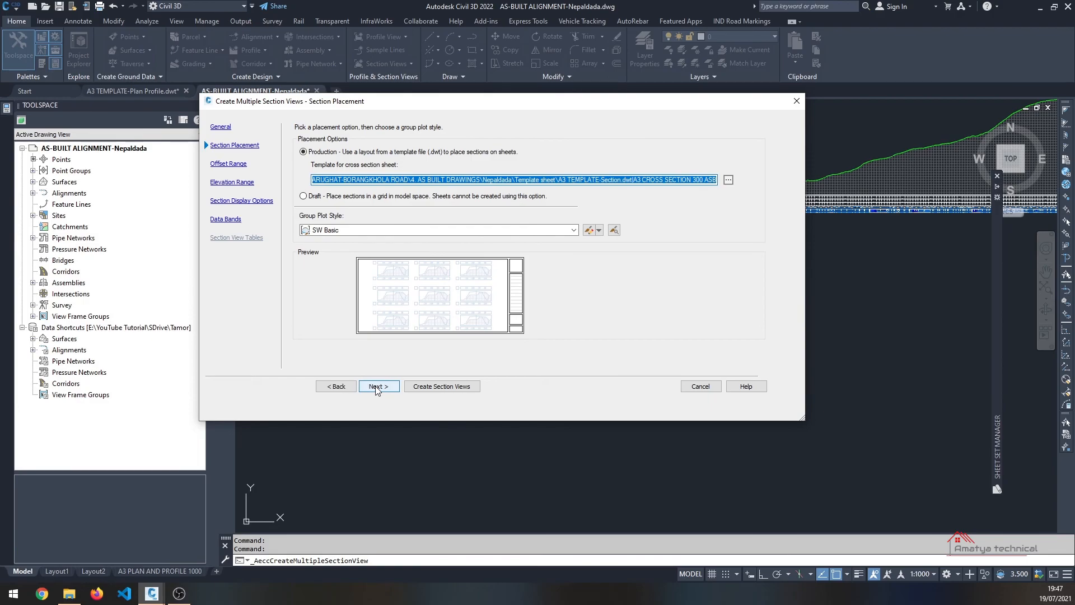
# Step: Use the A3 CROSS SECTION 300 ASB layout as the production sheet template, keeping the SW Basic group plot style
pyautogui.click(728, 180)
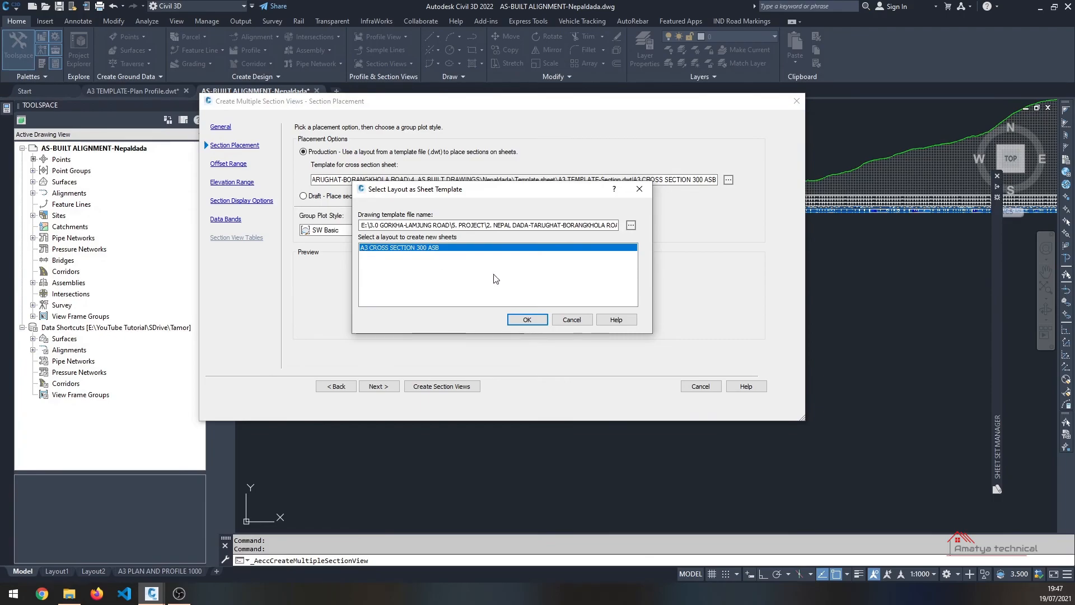
pyautogui.click(527, 320)
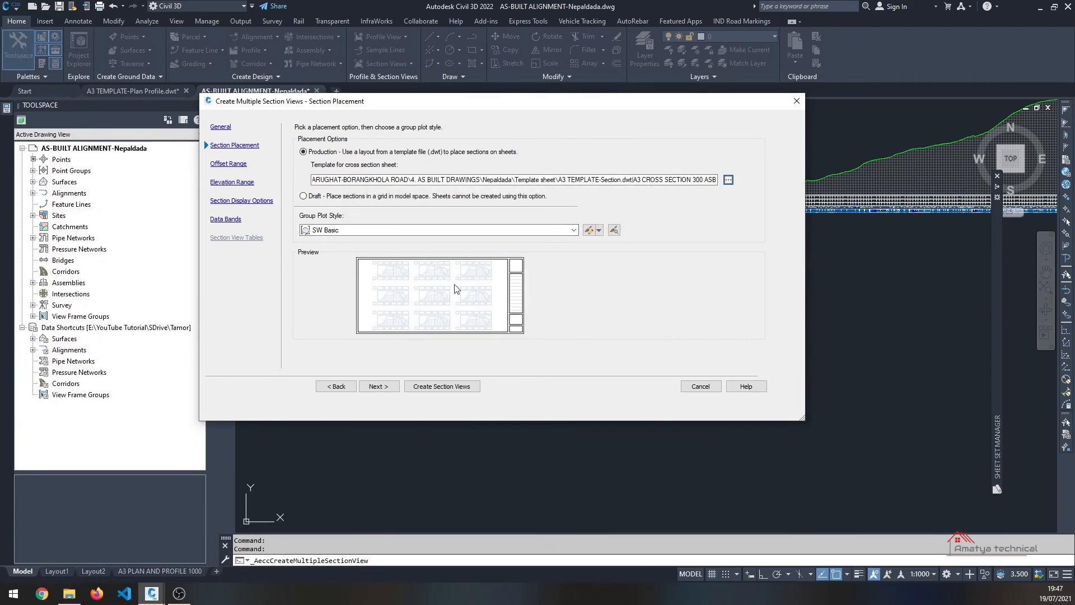
pyautogui.click(383, 390)
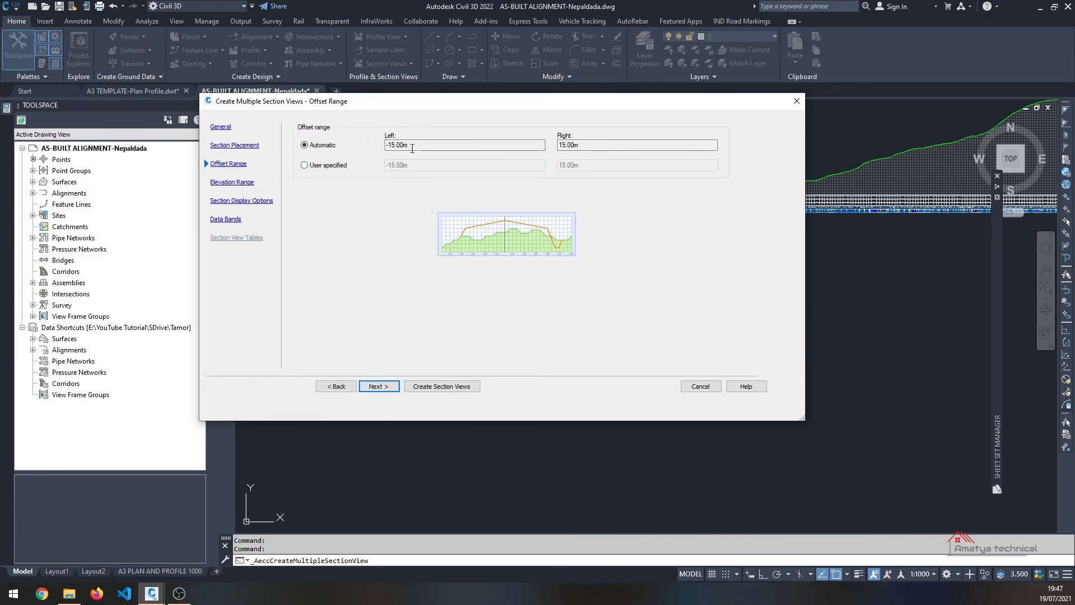
# Step: Accept the automatic offset range, the 15 m height from mean elevations, and the EG Surface display options
pyautogui.click(388, 391)
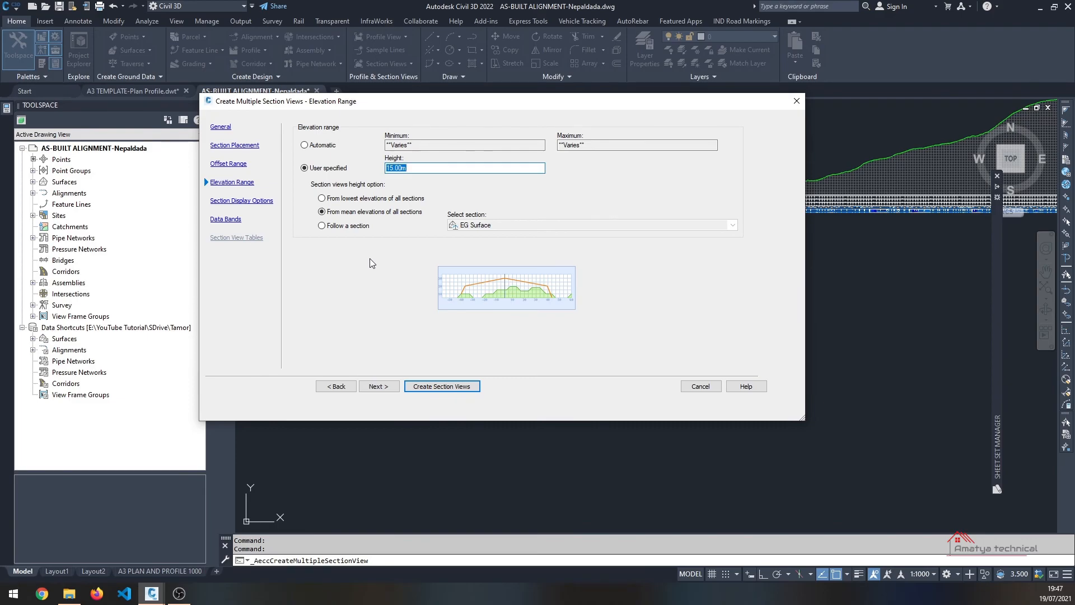
pyautogui.click(377, 385)
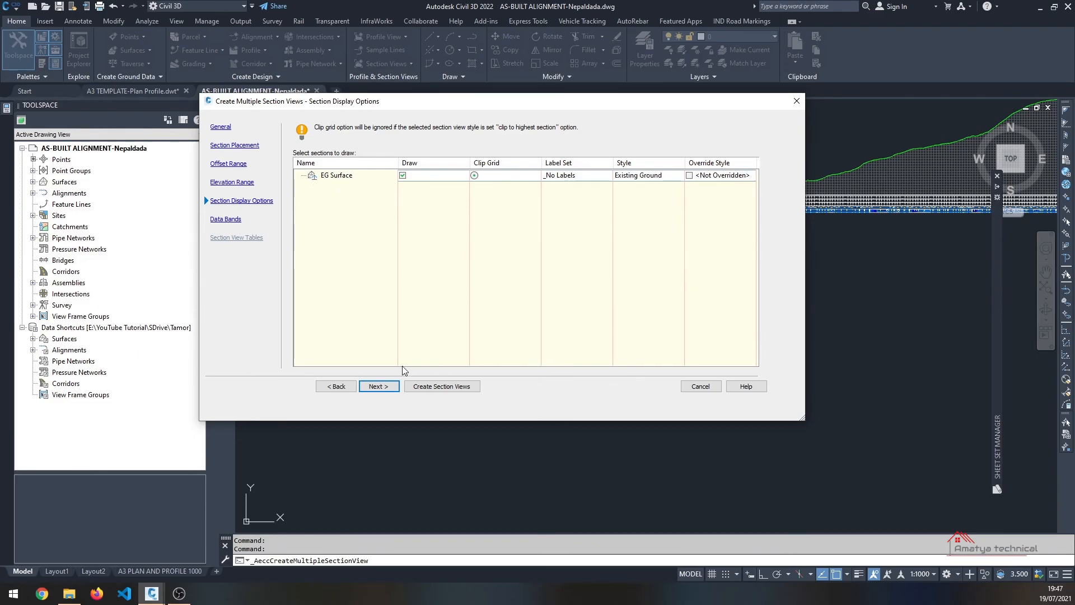
pyautogui.click(385, 386)
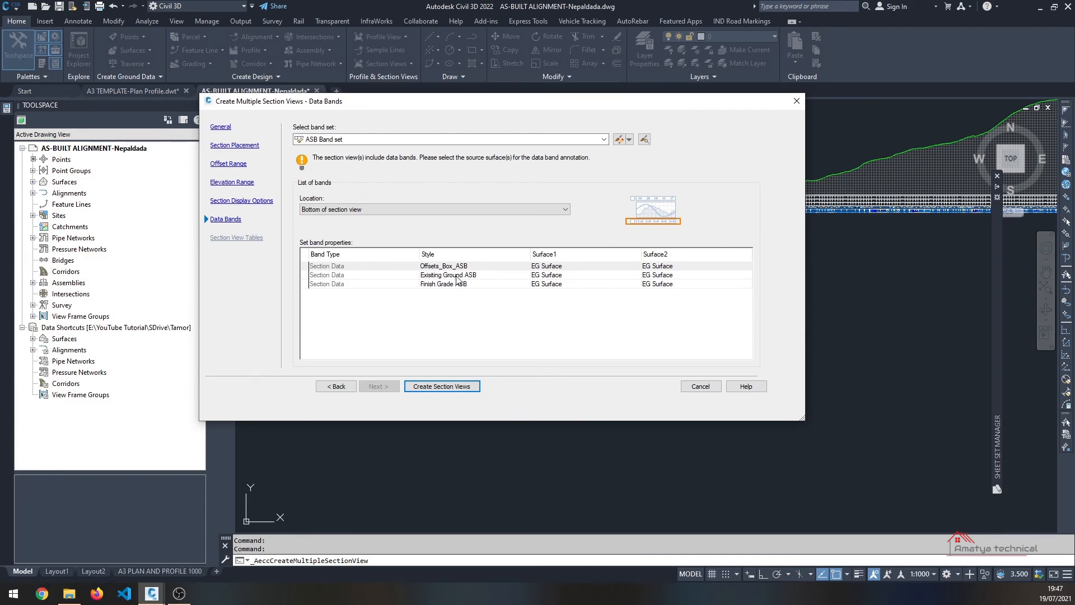
# Step: Create the section views with ASB Band set, placing their origin in the empty area below the profile views
pyautogui.click(442, 387)
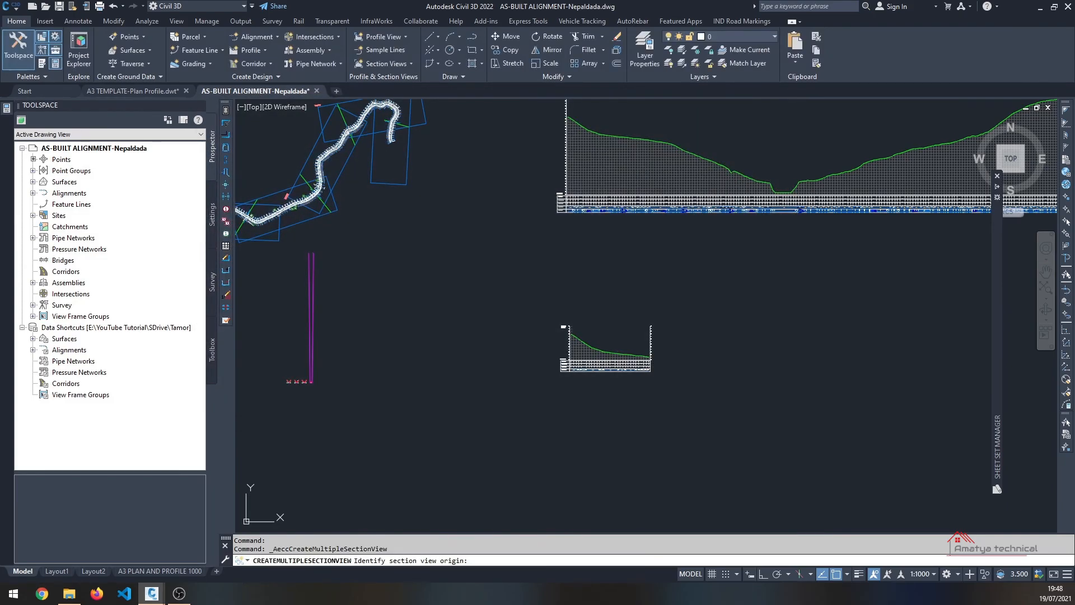
pyautogui.scroll(-5, 417, 279)
pyautogui.scroll(3, 580, 319)
pyautogui.scroll(-3, 564, 308)
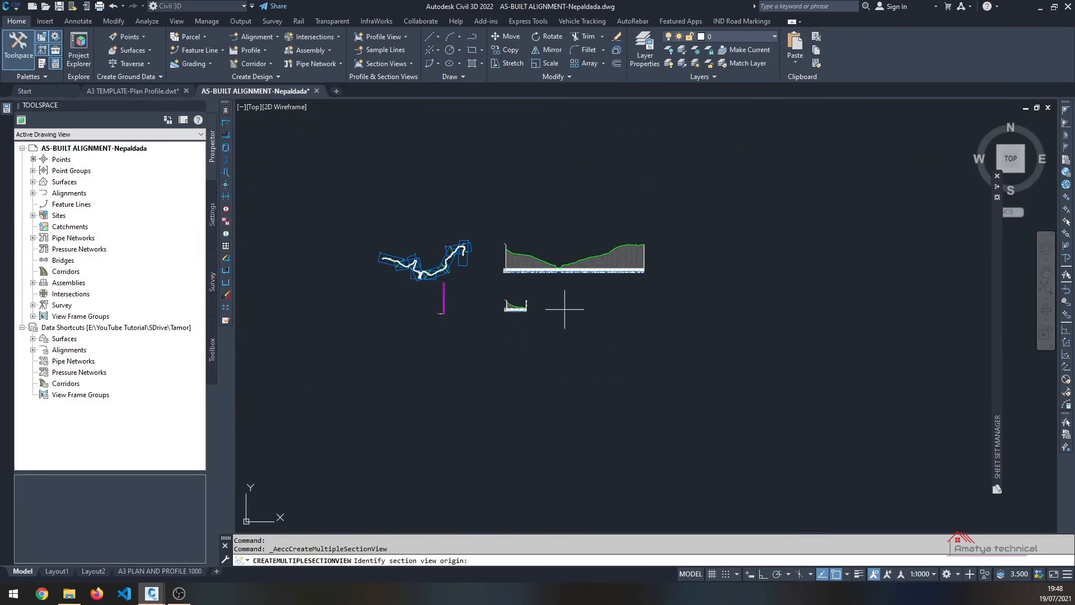
pyautogui.click(508, 382)
pyautogui.click(538, 381)
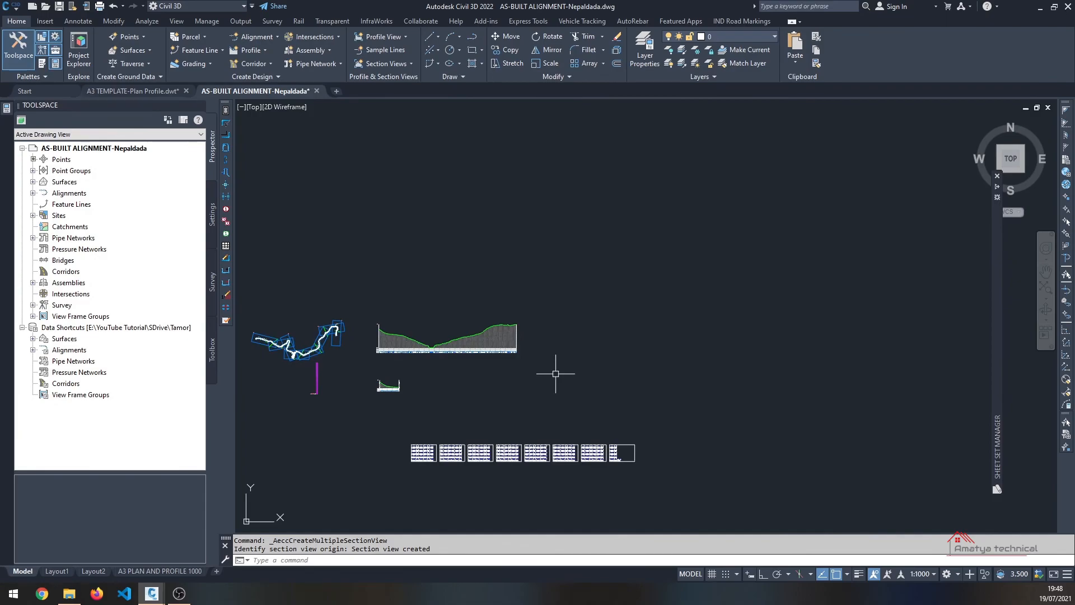
# Step: Inspect the new section sheets and set the annotation scale to 1:300
pyautogui.scroll(5, 496, 432)
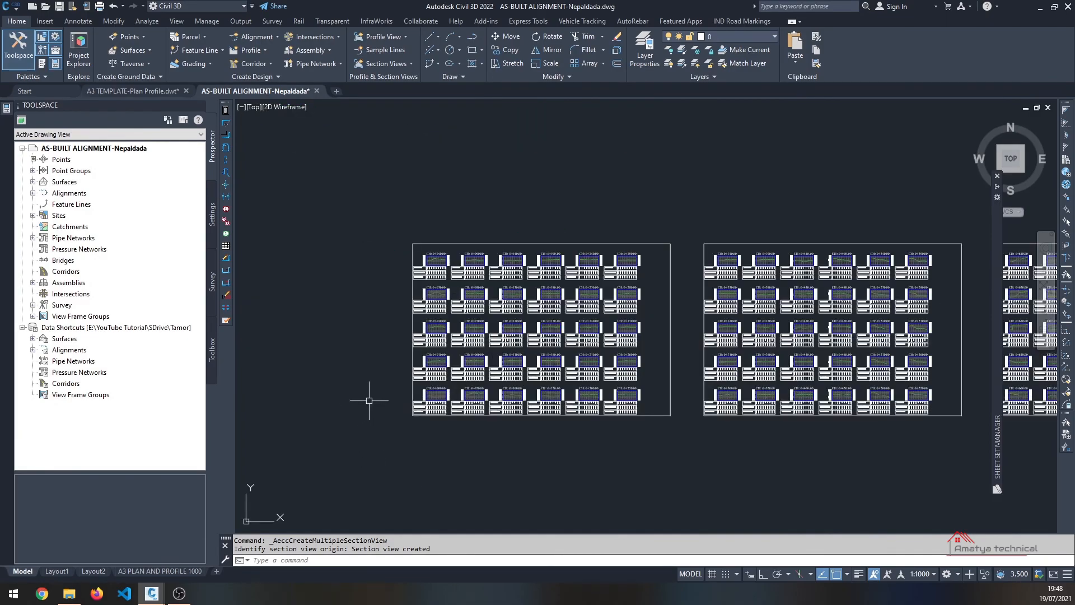
pyautogui.scroll(2, 364, 402)
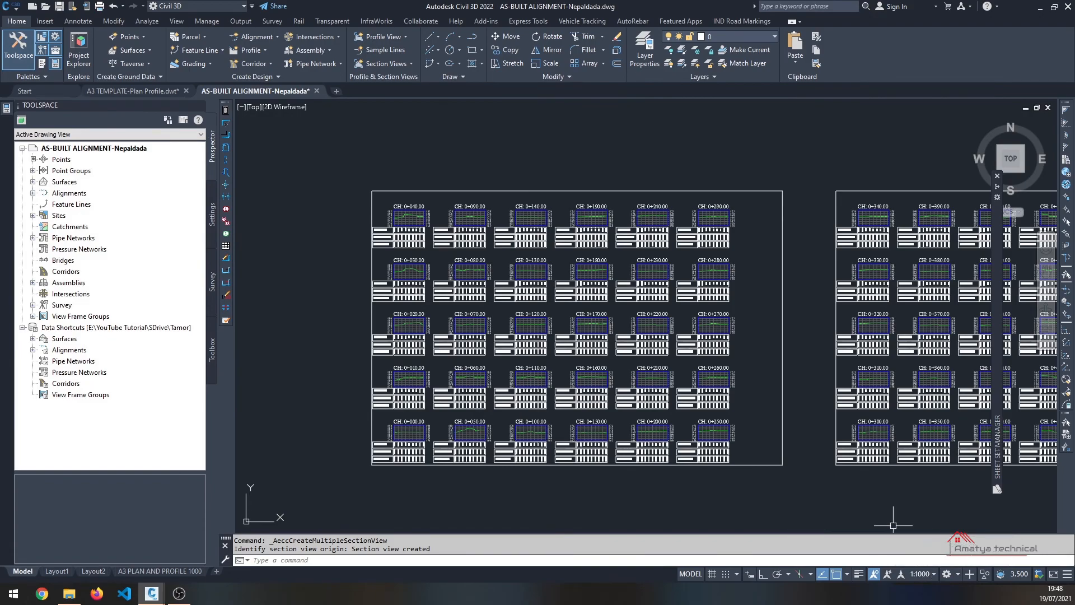
pyautogui.scroll(4, 411, 406)
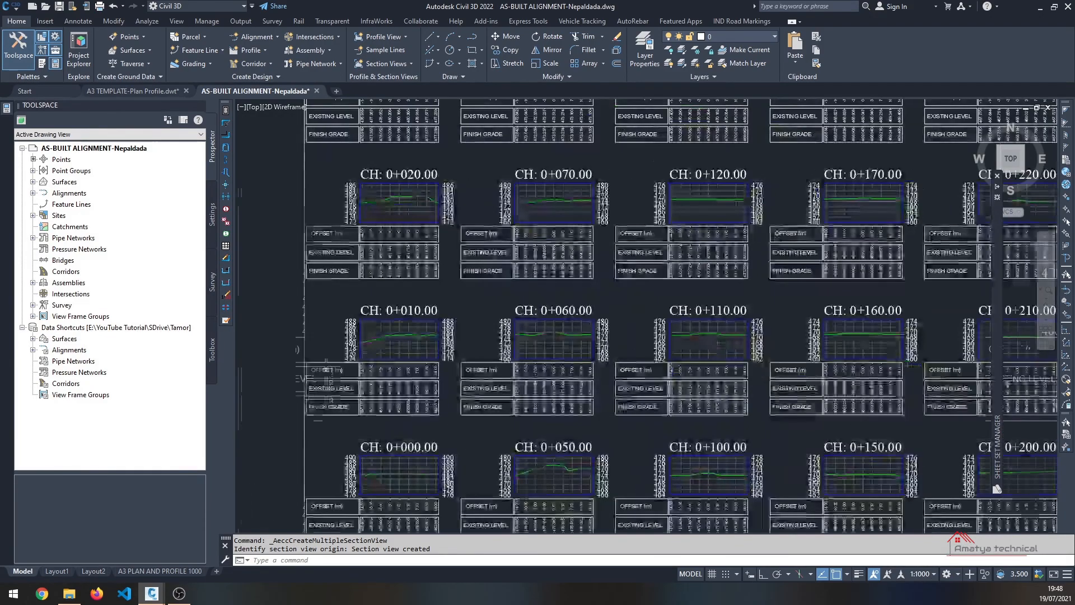
pyautogui.scroll(-4, 385, 391)
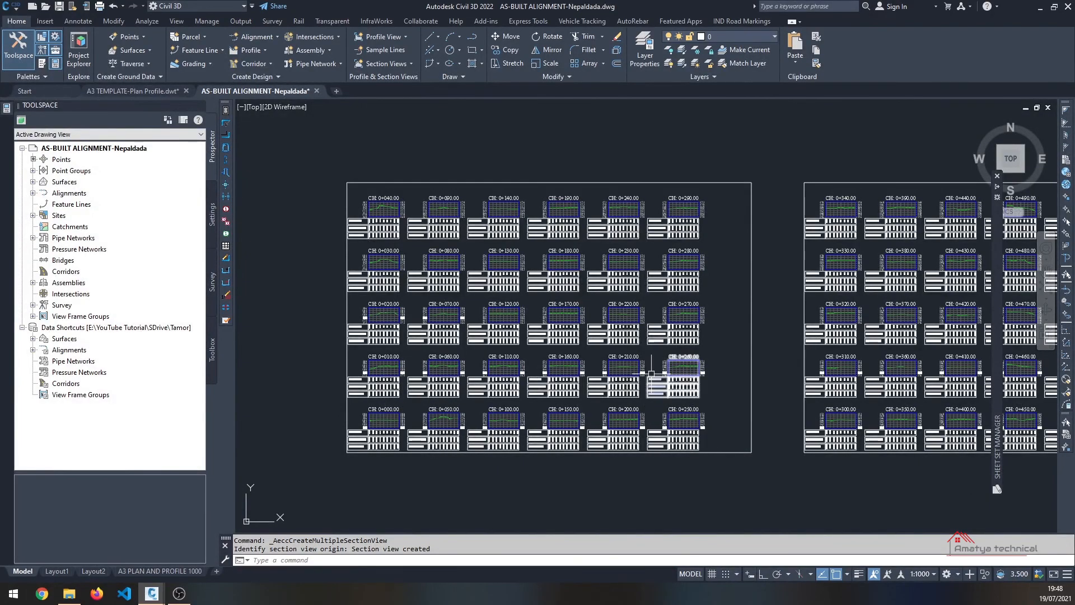
pyautogui.click(931, 572)
pyautogui.click(932, 419)
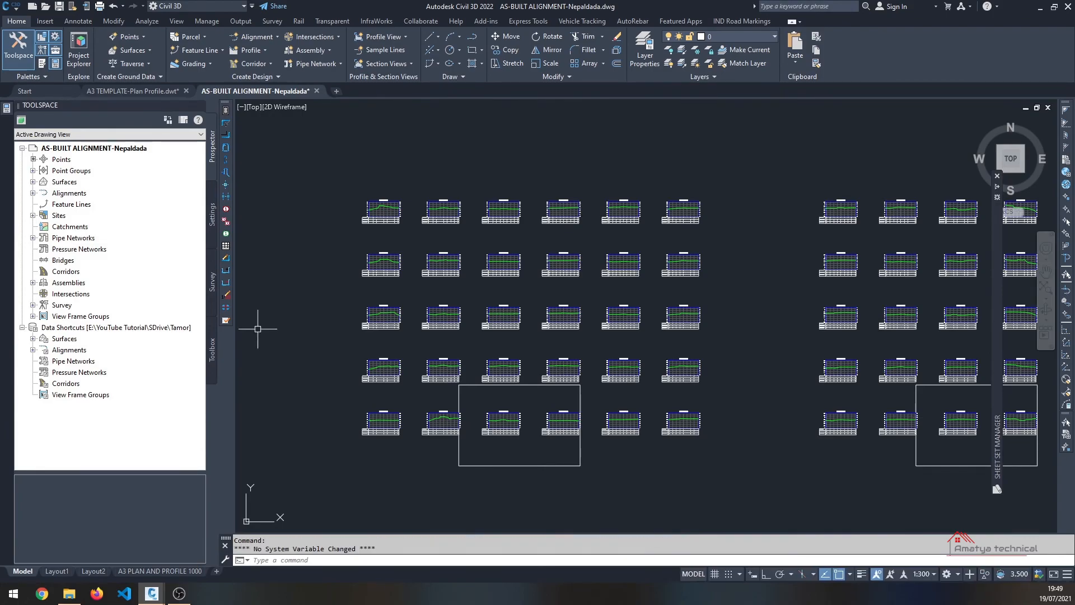
# Step: Update the section view group layout from the CH: 0+040.00 section view so the sections are rearranged within their sheets
pyautogui.scroll(4, 387, 261)
pyautogui.scroll(-4, 462, 317)
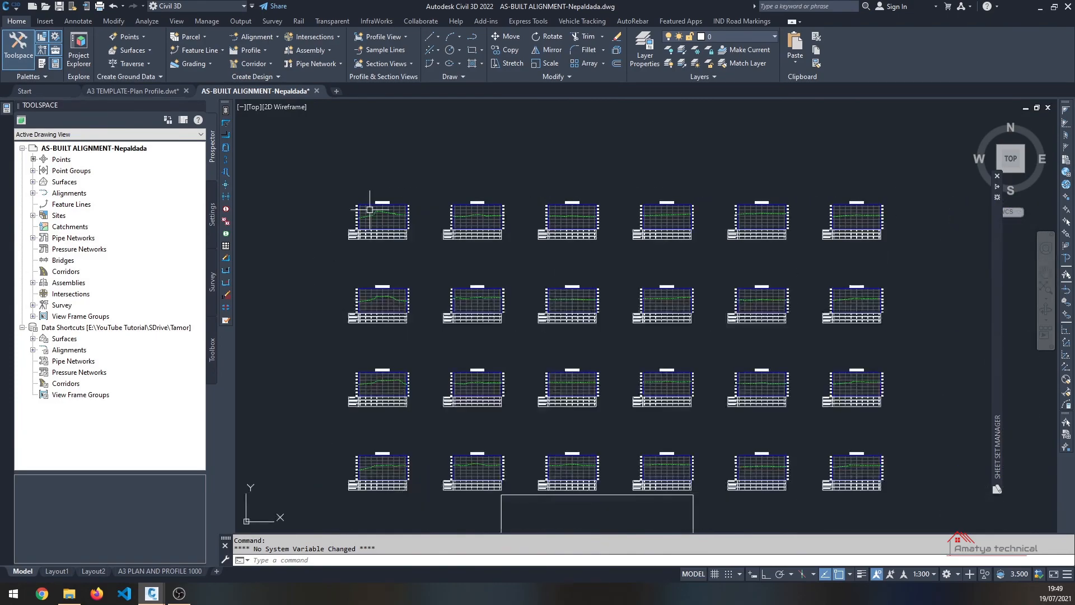
pyautogui.scroll(-3, 550, 439)
pyautogui.scroll(3, 550, 439)
pyautogui.scroll(-6, 550, 439)
pyautogui.scroll(5, 550, 439)
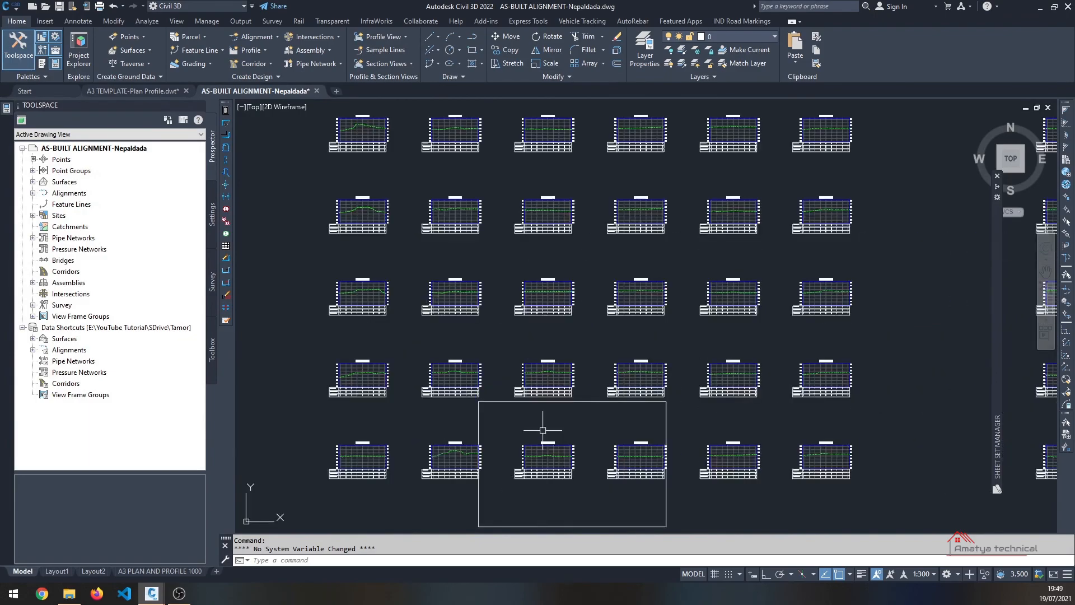
pyautogui.scroll(-2, 547, 427)
pyautogui.scroll(5, 486, 340)
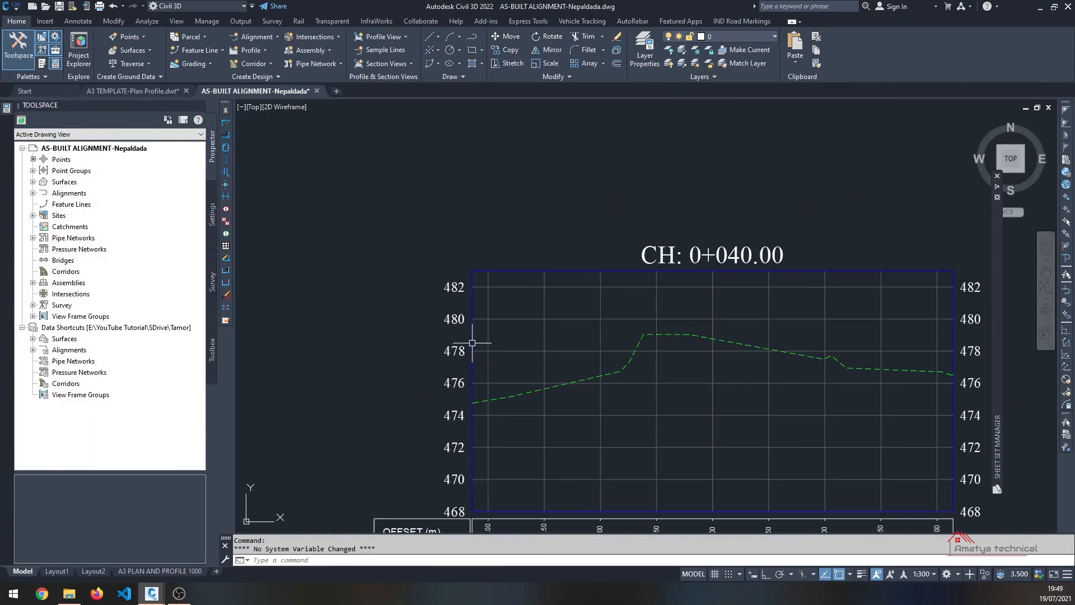
pyautogui.click(473, 346)
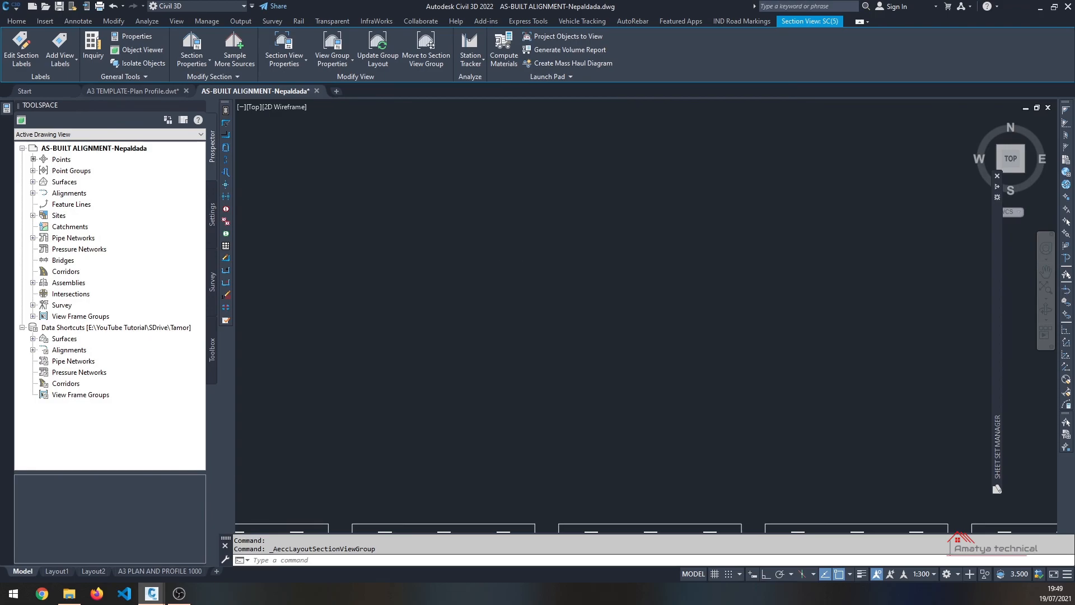
# Step: Move all section views on every sheet slightly up and to the right so they sit inside their sheet frames
pyautogui.scroll(5, 405, 318)
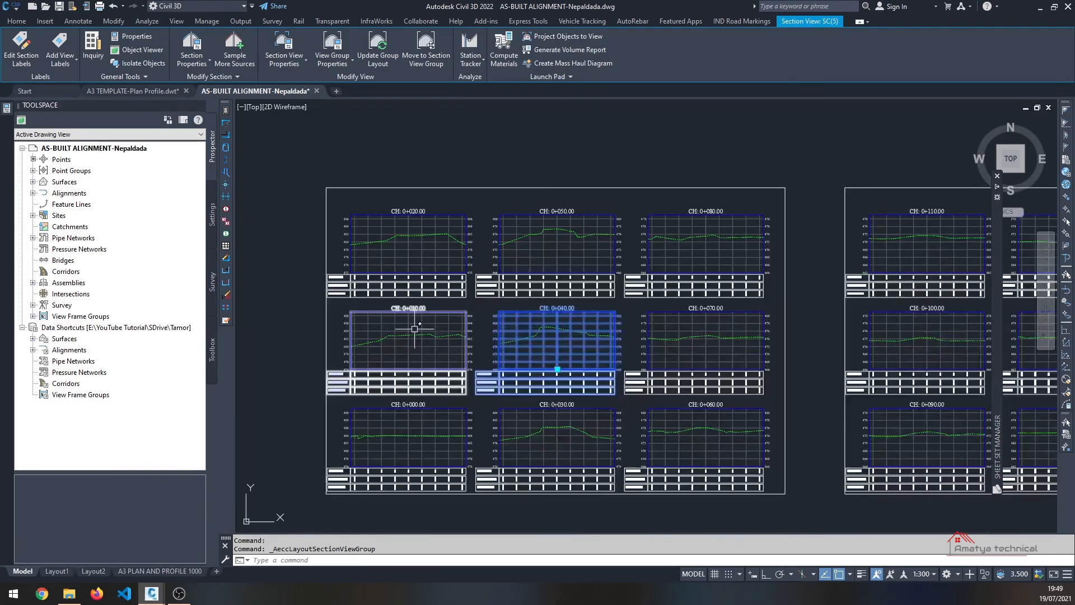
pyautogui.press('Escape')
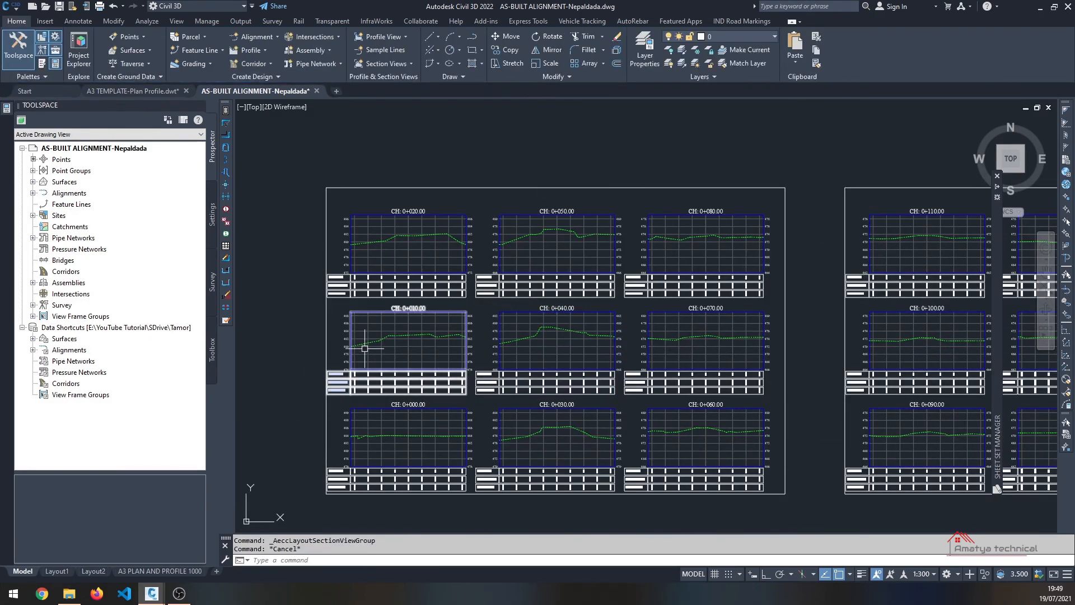
pyautogui.scroll(-2, 337, 480)
pyautogui.click(300, 287)
pyautogui.scroll(-4, 348, 313)
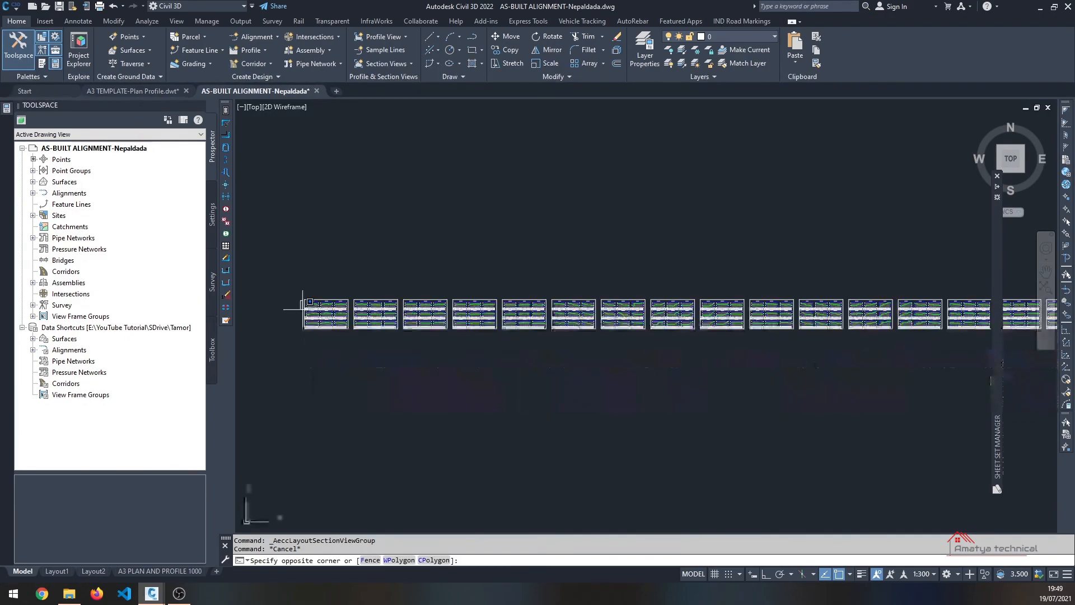
pyautogui.scroll(6, 845, 335)
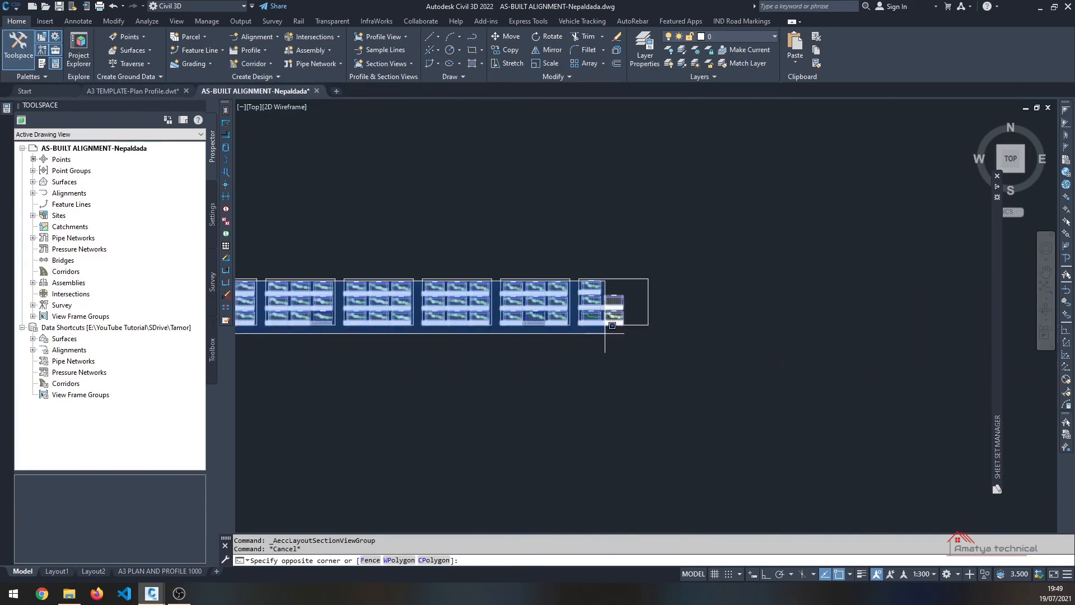
pyautogui.click(632, 340)
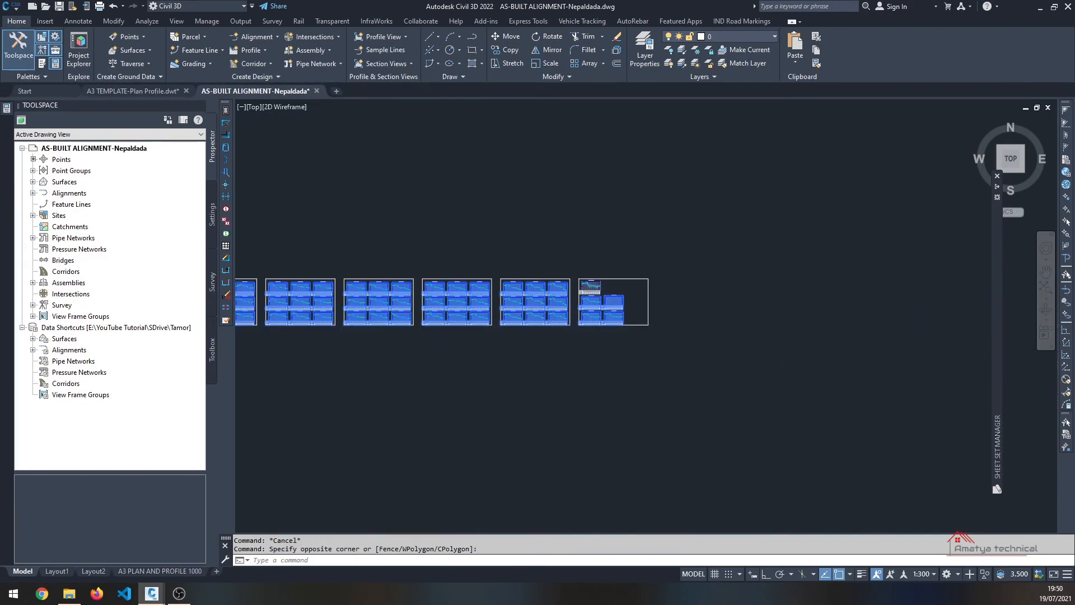
pyautogui.scroll(4, 649, 313)
pyautogui.click(459, 258)
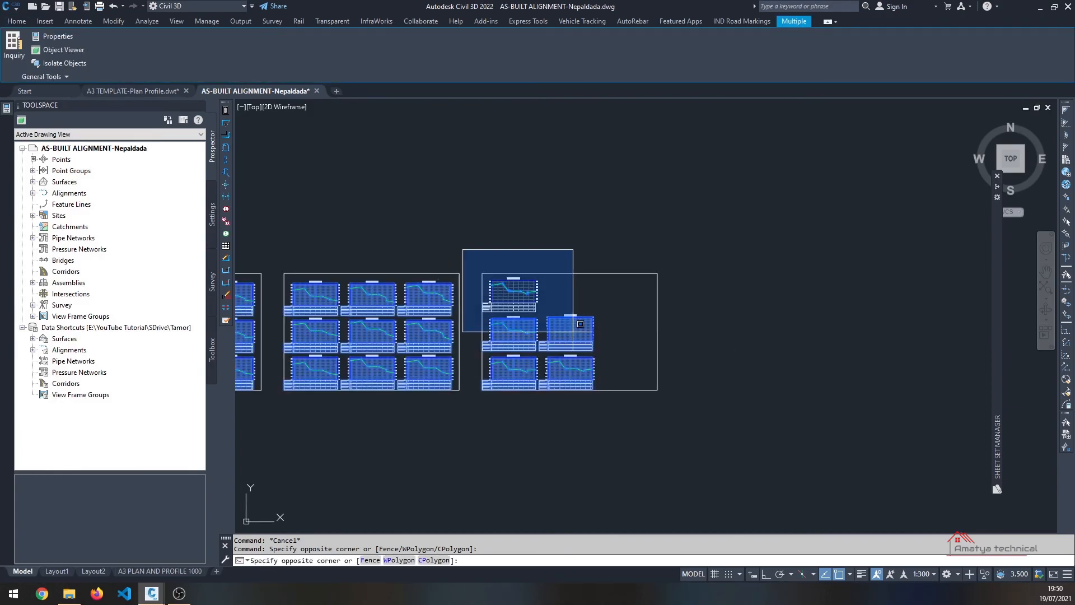
pyautogui.scroll(-8, 825, 404)
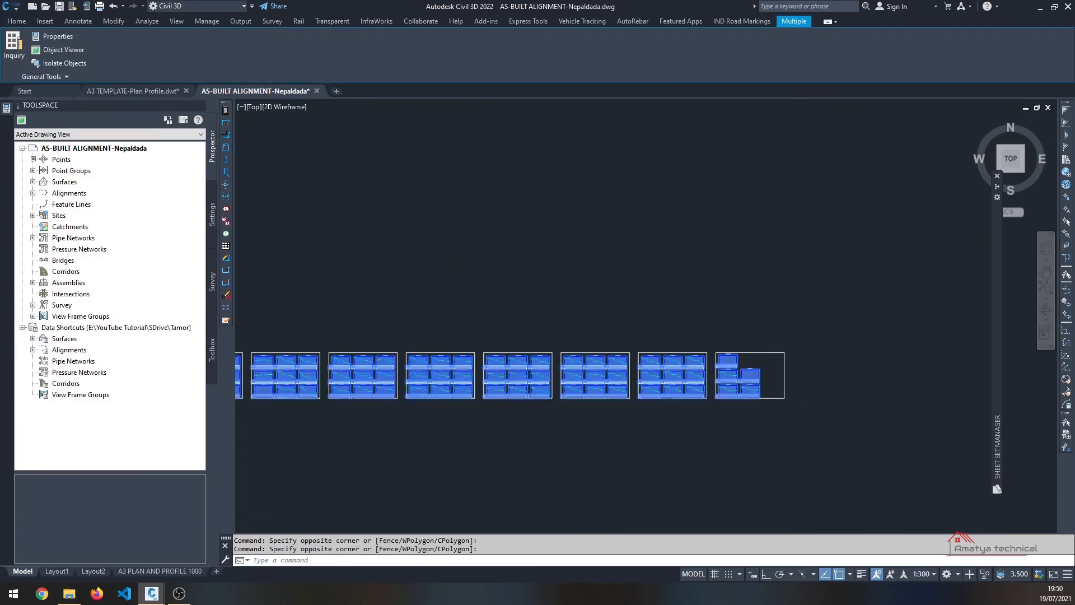
pyautogui.moveTo(275, 400); pyautogui.dragTo(739, 402, button='middle')
pyautogui.scroll(6, 500, 411)
pyautogui.scroll(8, 493, 383)
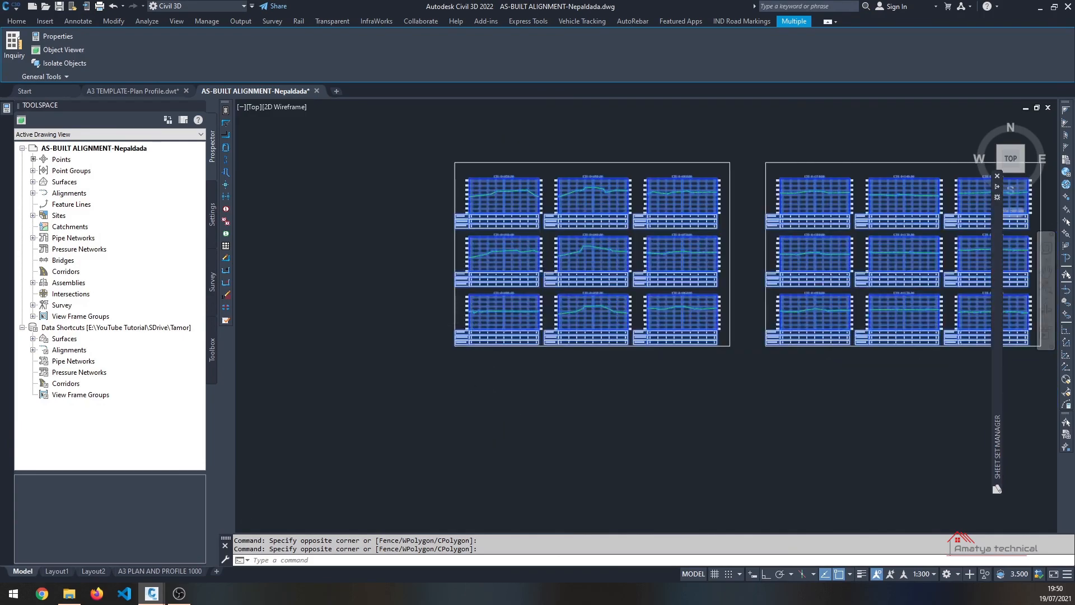
pyautogui.write('M')
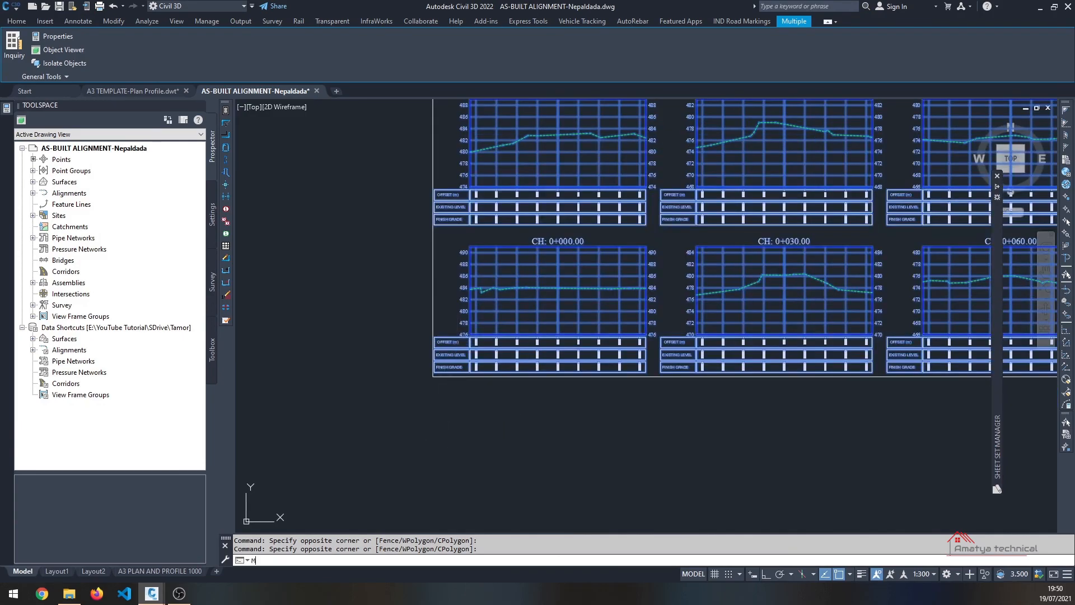
pyautogui.press('Return')
pyautogui.scroll(-2, 440, 451)
pyautogui.click(436, 450)
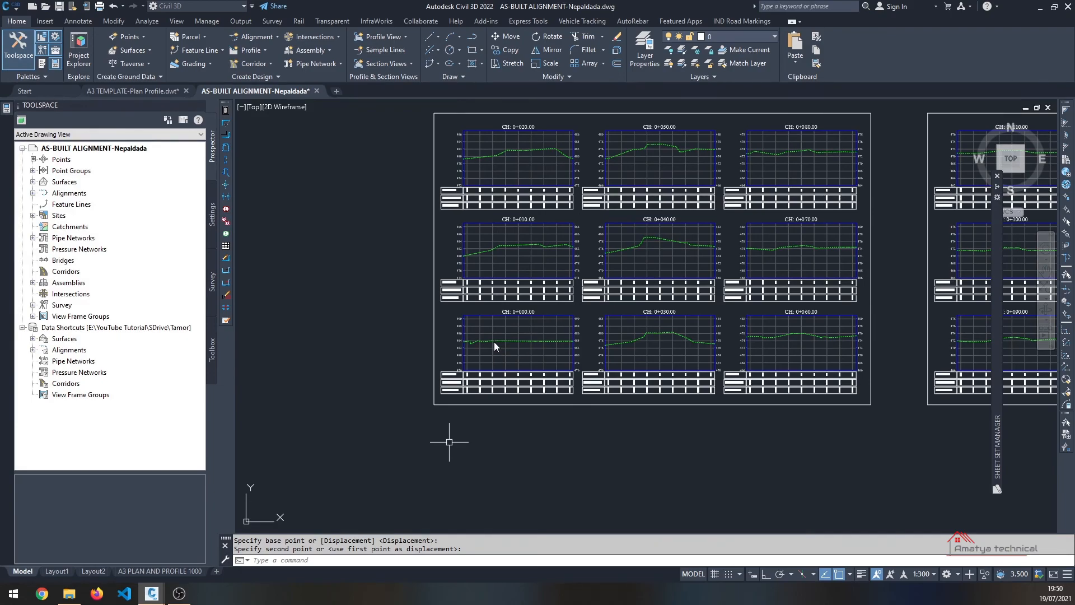
# Step: Examine the placement of the moved section views within the first sheet frames, starting from CH: 0+000.00
pyautogui.scroll(-4, 377, 436)
pyautogui.click(363, 420)
pyautogui.click(388, 439)
pyautogui.scroll(7, 387, 439)
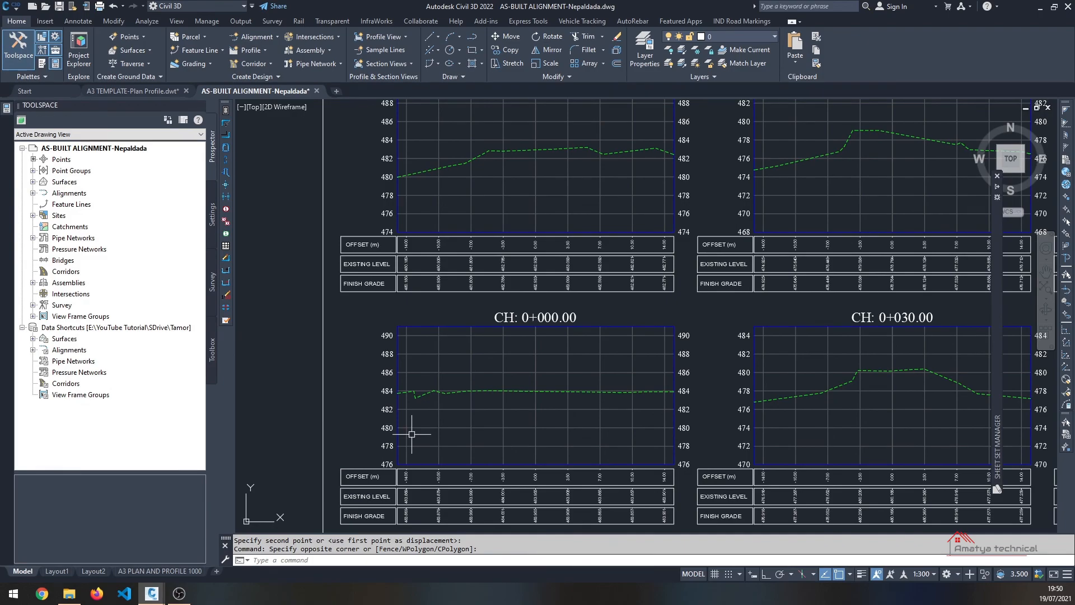
pyautogui.press('Escape')
pyautogui.scroll(-5, 412, 434)
pyautogui.scroll(5, 401, 445)
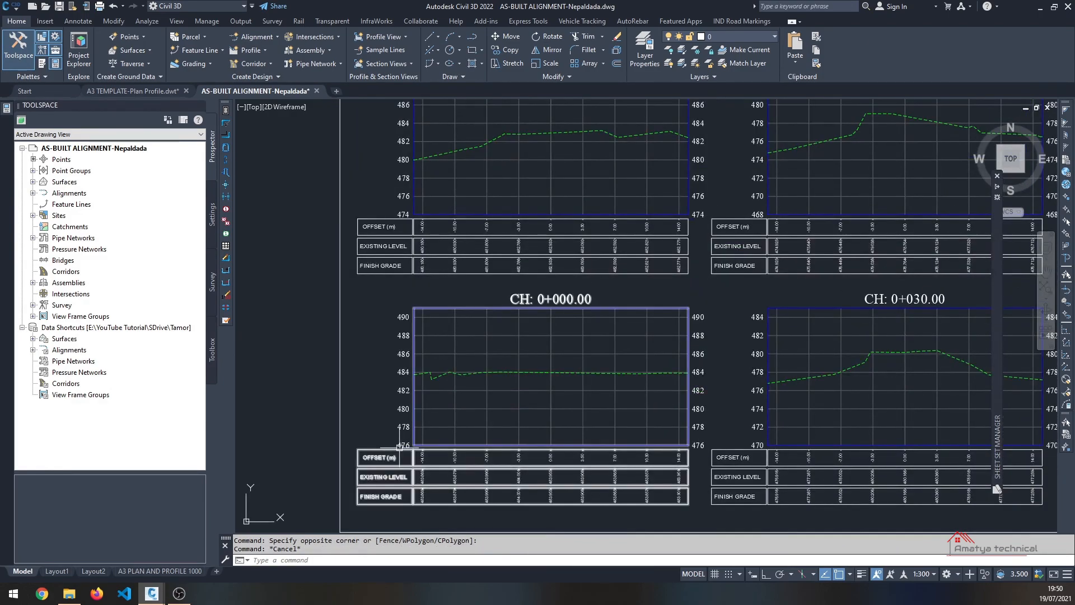
pyautogui.scroll(-5, 394, 443)
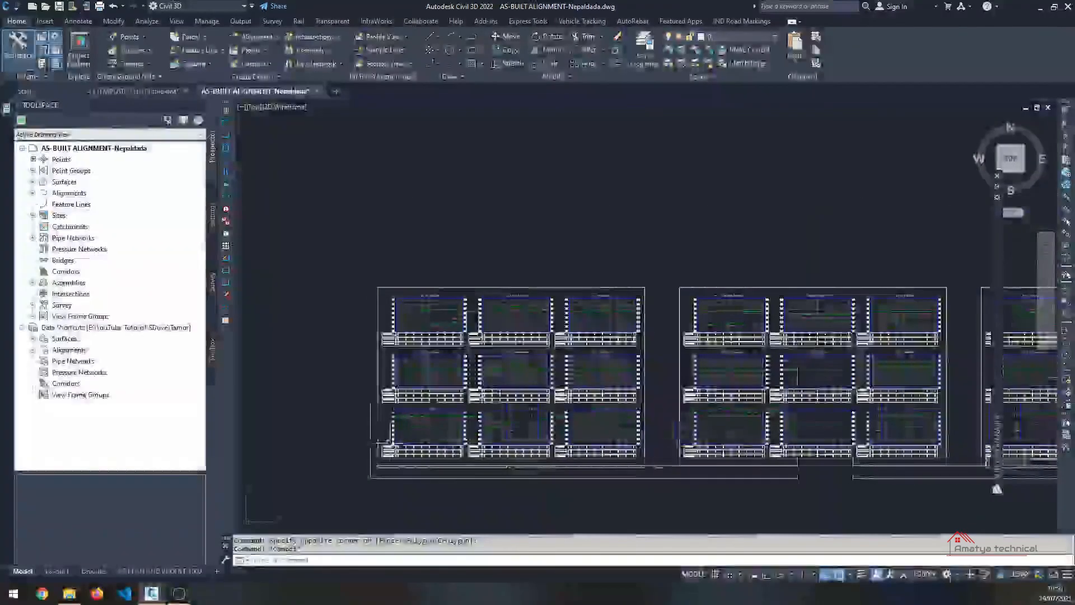
pyautogui.scroll(2, 372, 447)
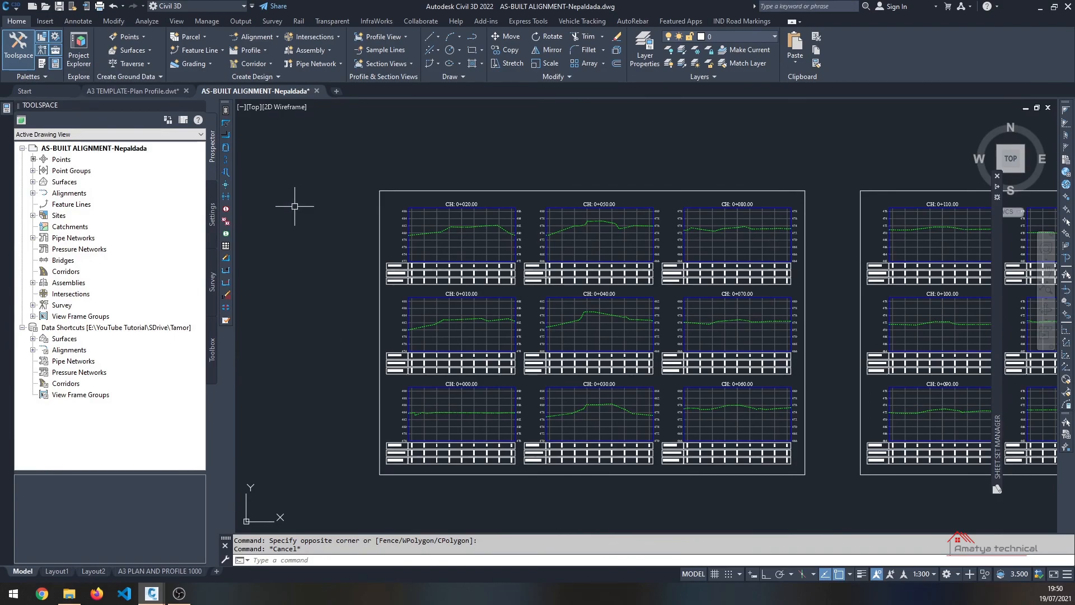
# Step: Start creating section sheets for alignment Nepaldada, sample line group Nepaldada SL and Section View Group - 1
pyautogui.click(244, 25)
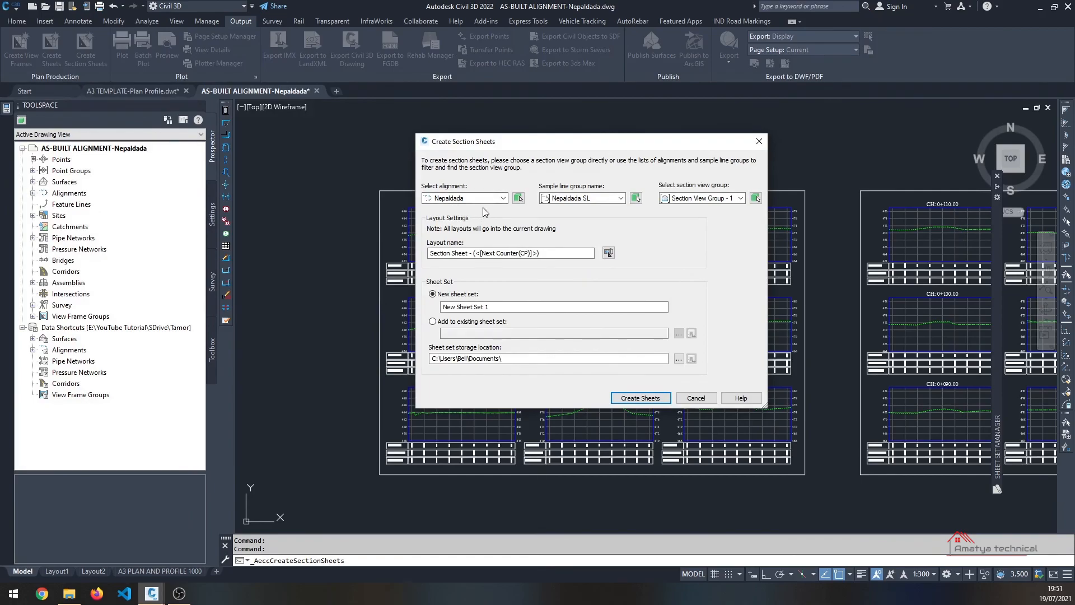
pyautogui.click(493, 200)
pyautogui.click(459, 208)
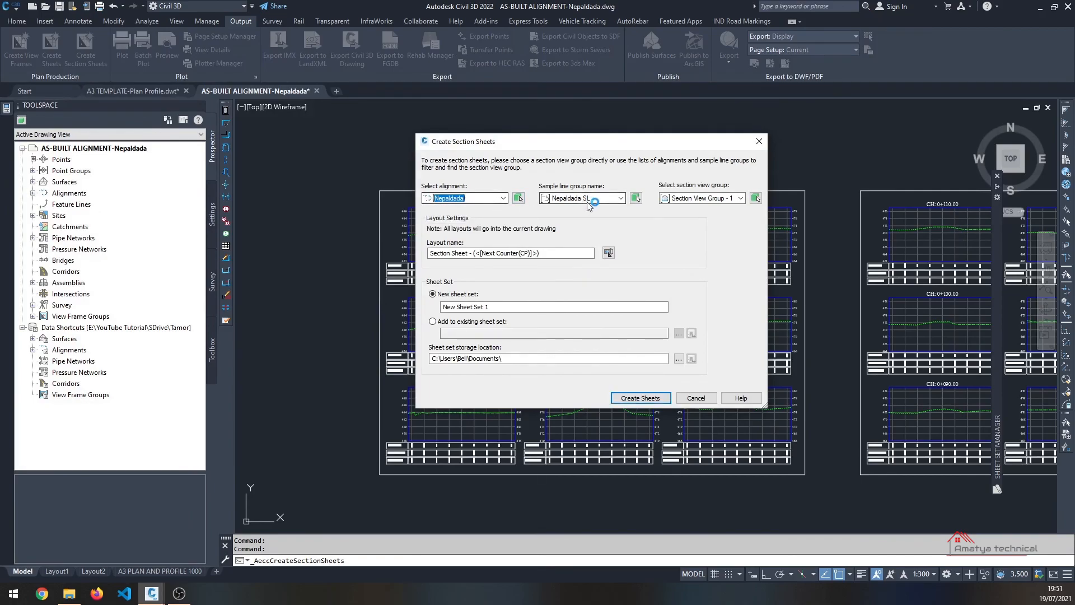
pyautogui.click(616, 198)
pyautogui.click(588, 210)
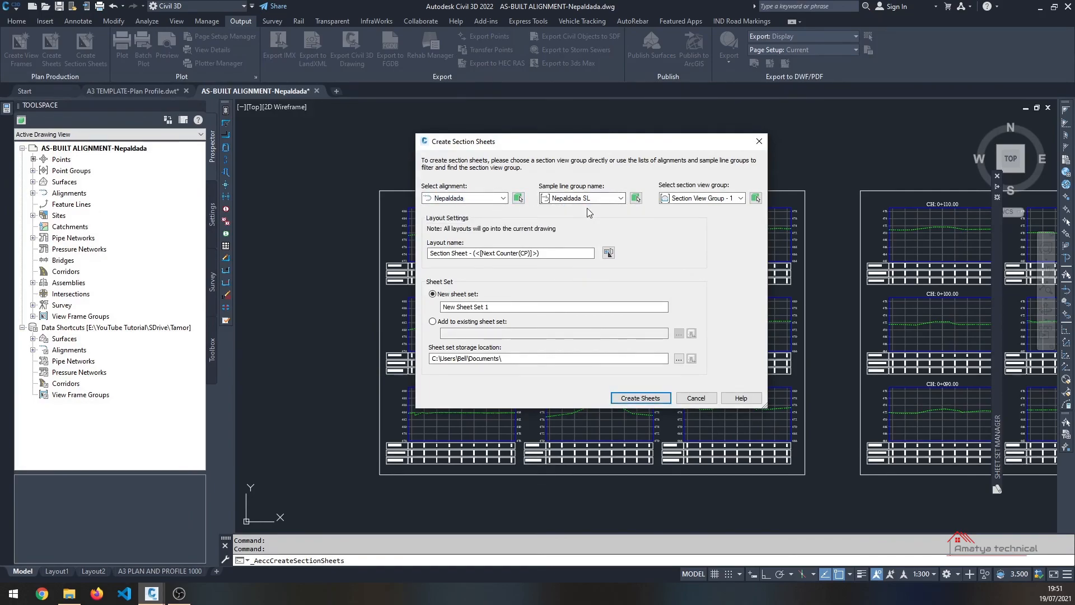
pyautogui.click(728, 198)
pyautogui.click(711, 209)
# Step: Set the layout name template to SC - (<[Next Counter(CP)]>)
pyautogui.click(608, 252)
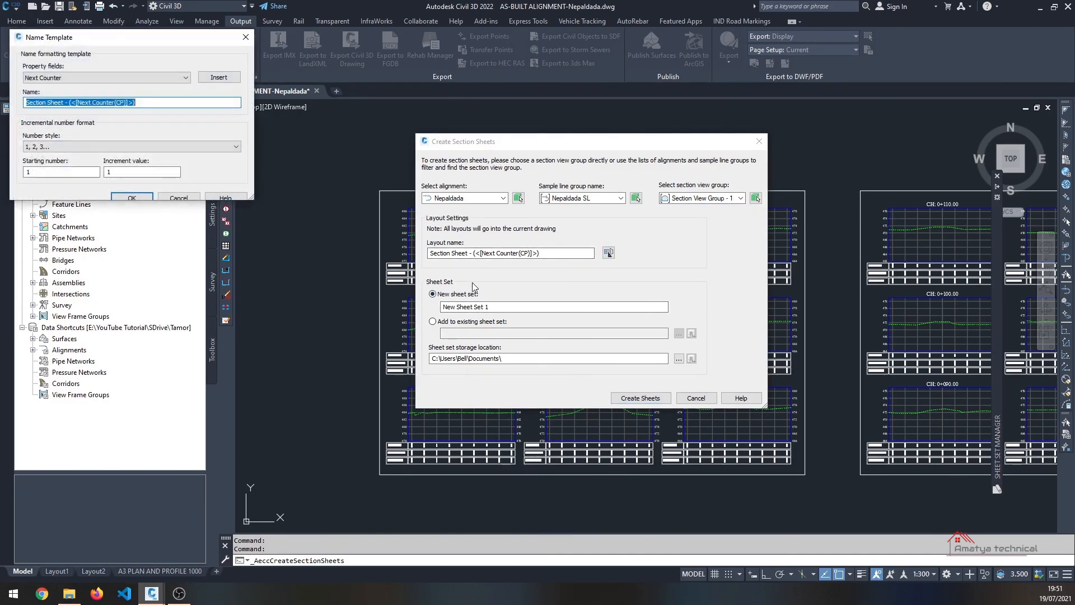
pyautogui.click(64, 103)
pyautogui.moveTo(64, 103); pyautogui.dragTo(3, 86)
pyautogui.write('sc')
pyautogui.press('BackSpace')
pyautogui.press('BackSpace')
pyautogui.write('SC')
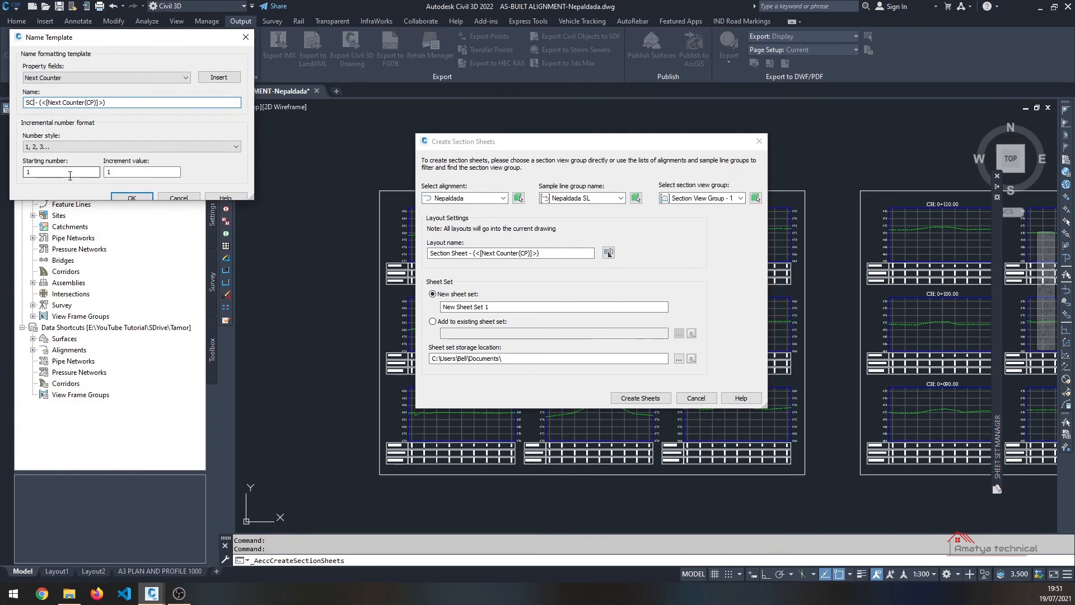
pyautogui.click(132, 198)
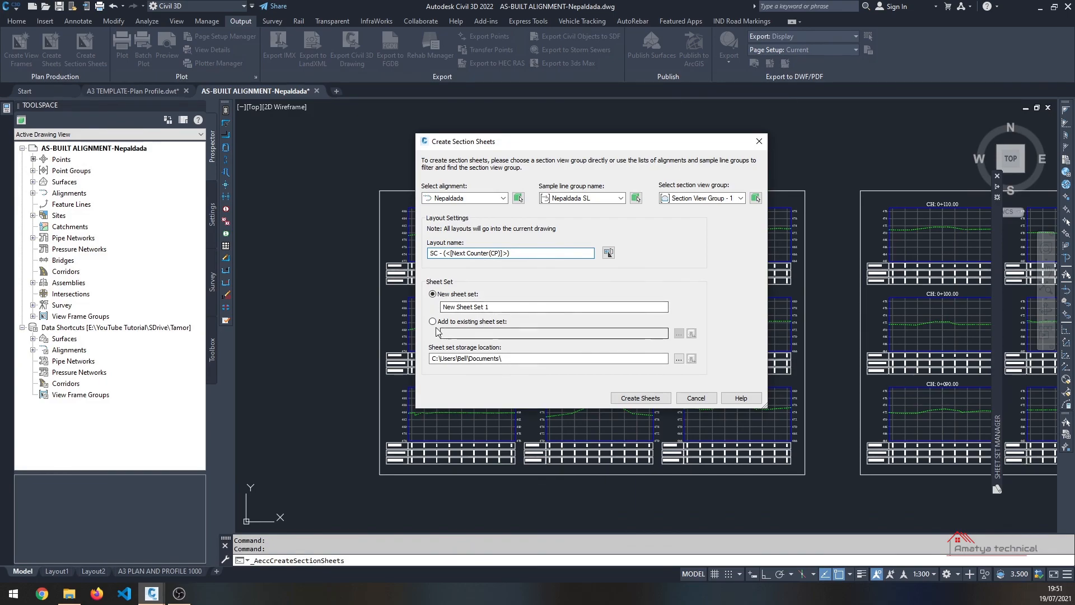
# Step: Add the sheets to the existing Nepaldada-Section sheet set and create them, accepting that the drawing is saved
pyautogui.click(432, 322)
pyautogui.click(678, 333)
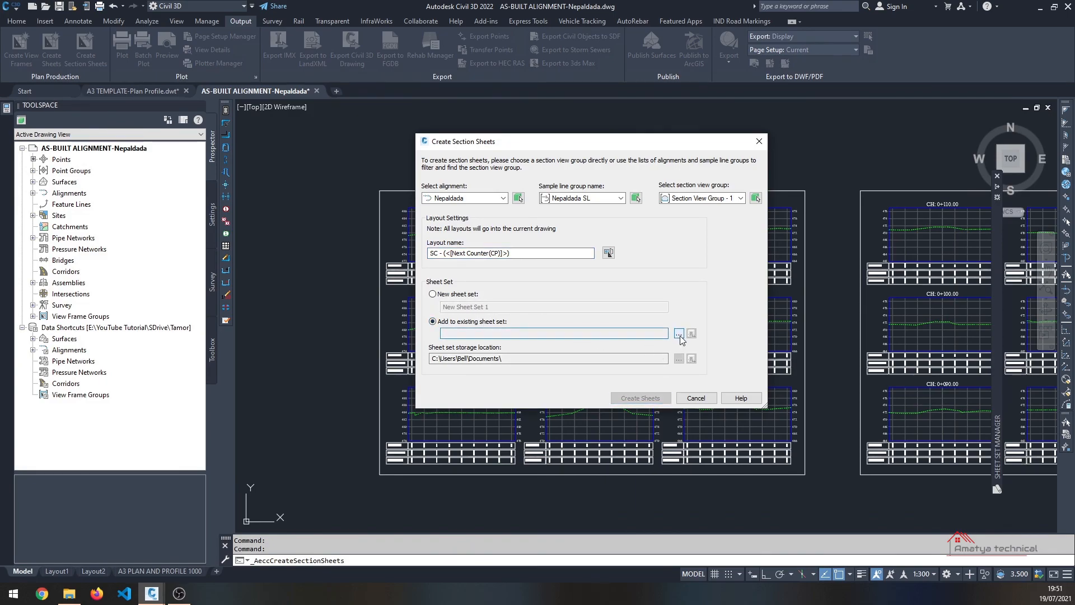
pyautogui.click(531, 200)
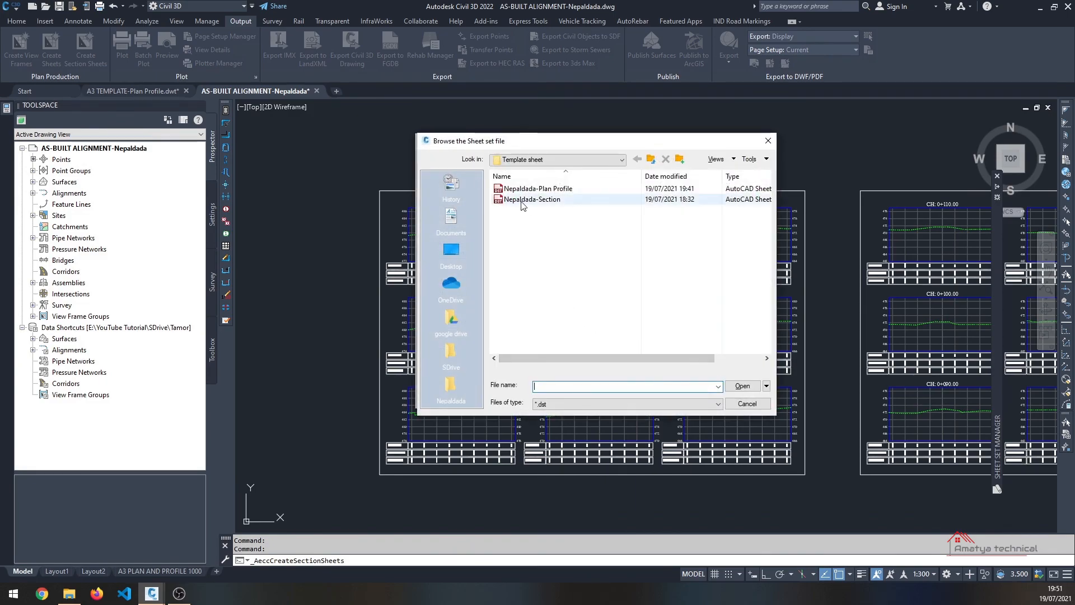
pyautogui.click(742, 386)
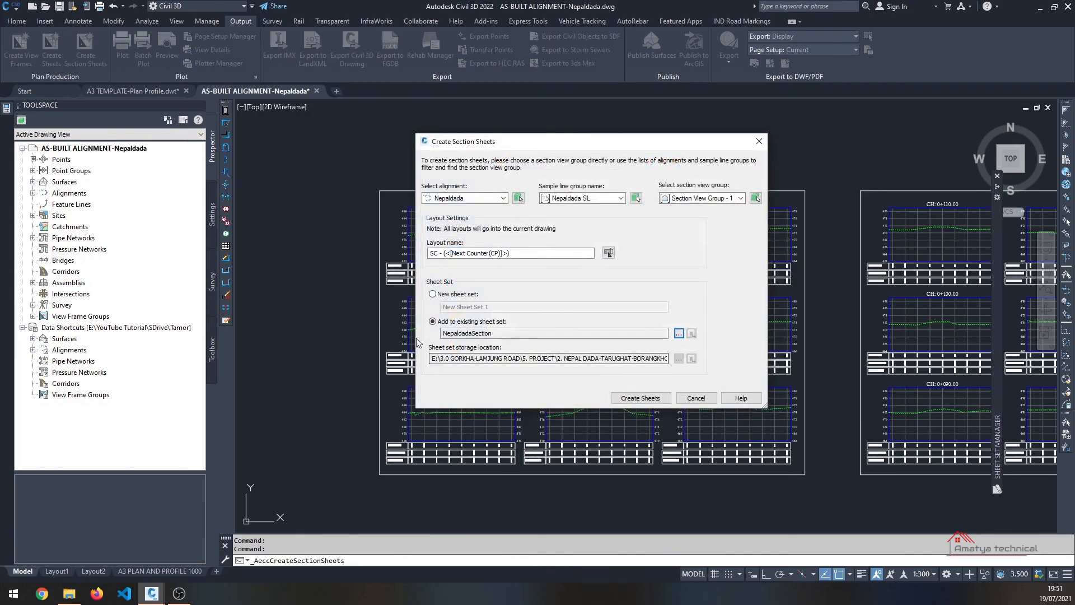
pyautogui.moveTo(432, 358); pyautogui.dragTo(678, 370)
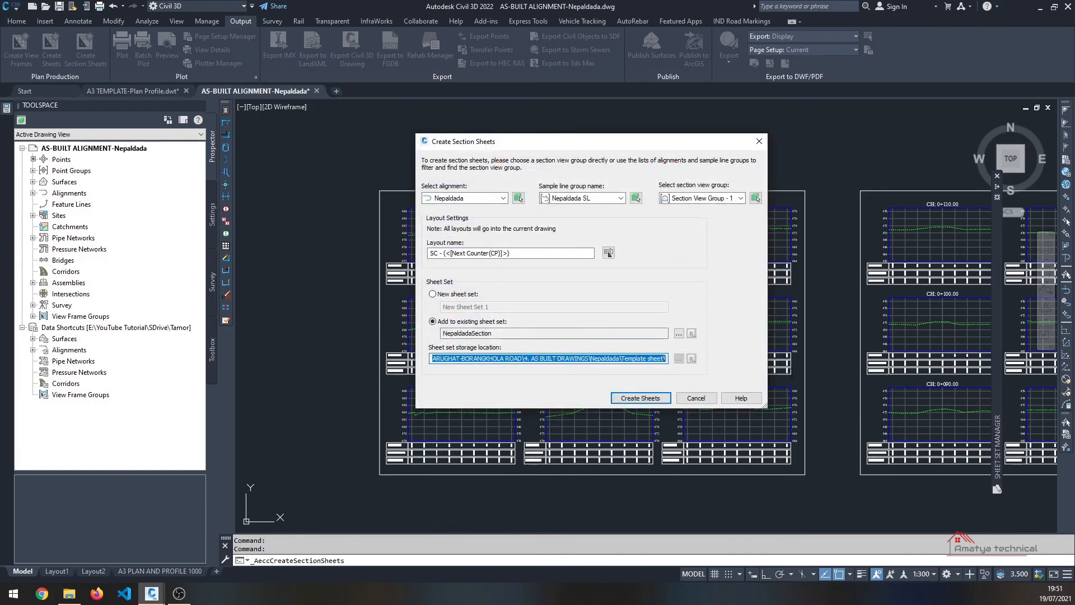
pyautogui.click(634, 398)
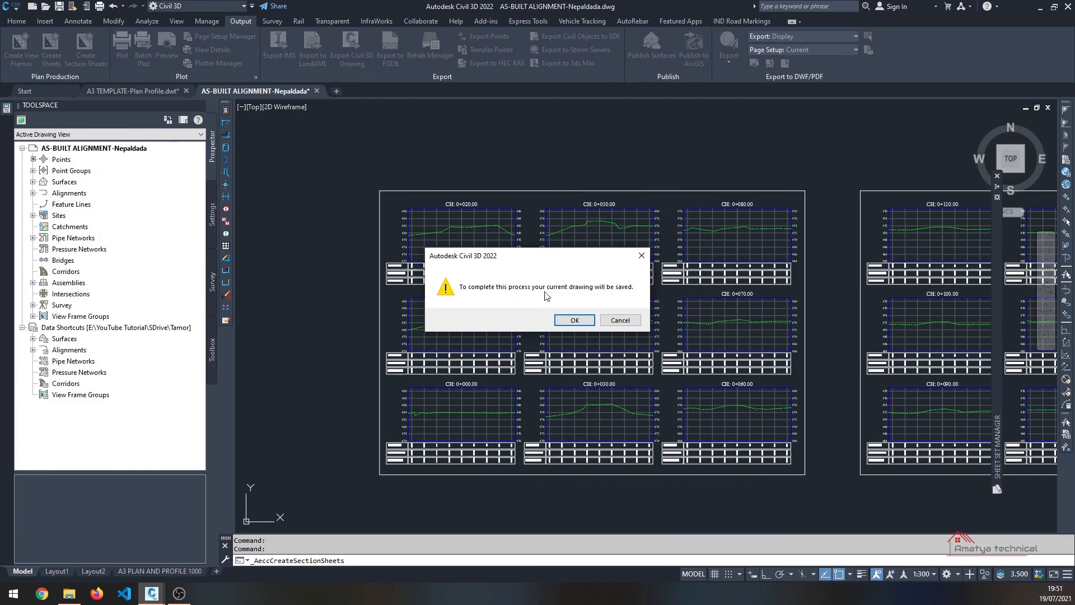
pyautogui.click(573, 322)
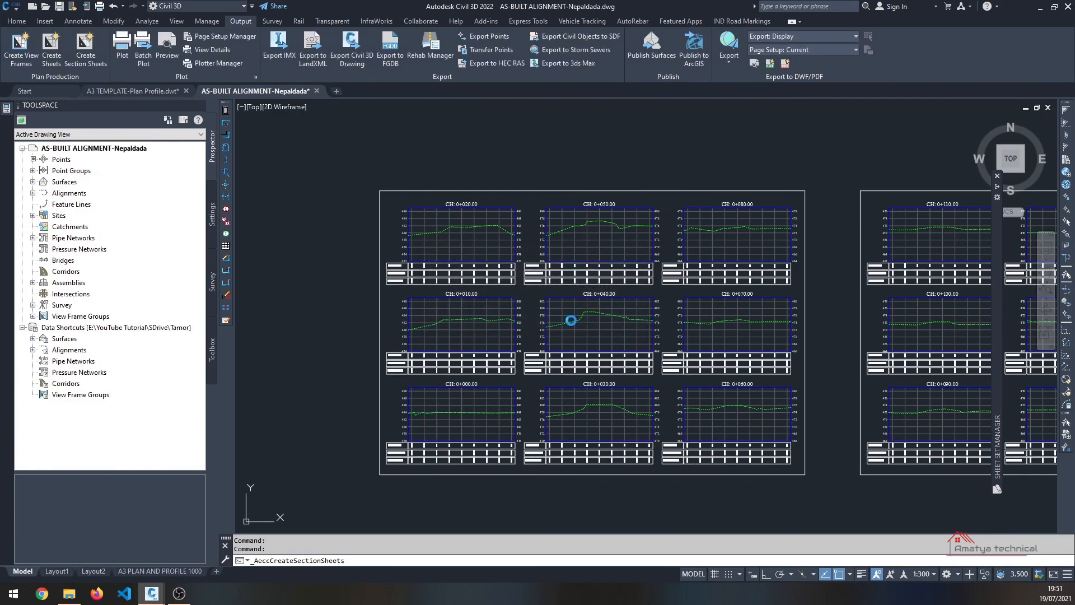
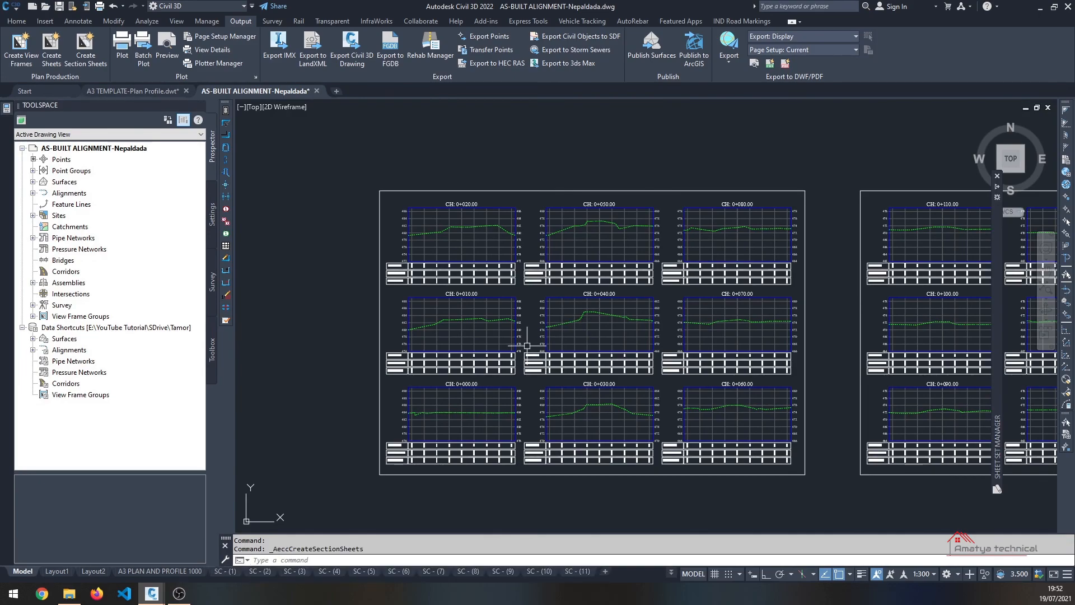
# Step: Look over the full row of section sheets and close the Nepaldada PP sheet set
pyautogui.scroll(-4, 528, 338)
pyautogui.scroll(-6, 835, 345)
pyautogui.scroll(-2, 839, 347)
pyautogui.moveTo(739, 338); pyautogui.dragTo(383, 297, button='middle')
pyautogui.moveTo(719, 317); pyautogui.dragTo(334, 282, button='middle')
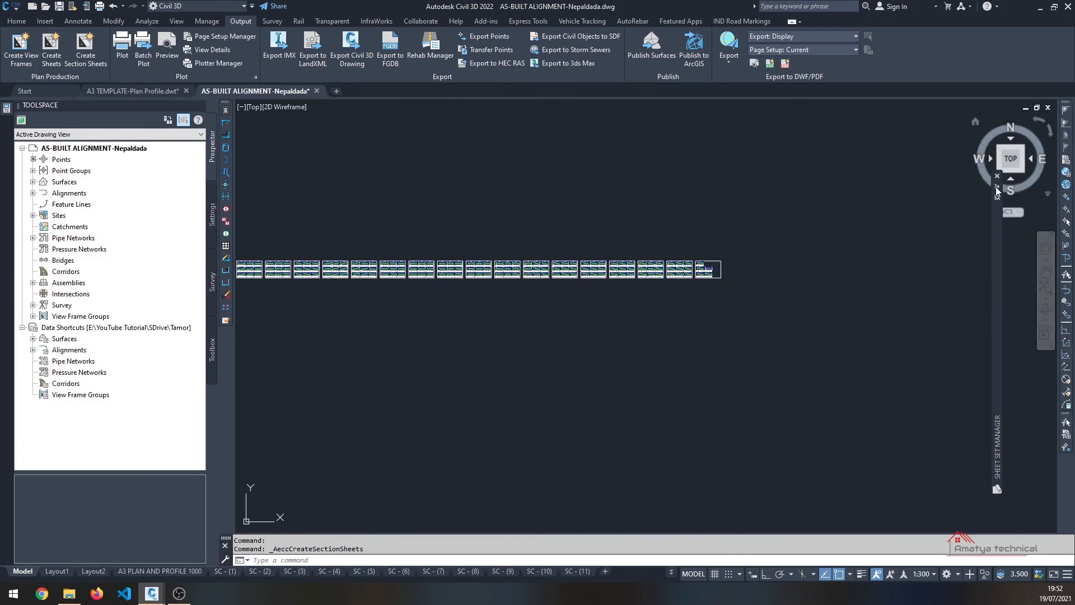
pyautogui.moveTo(997, 224)
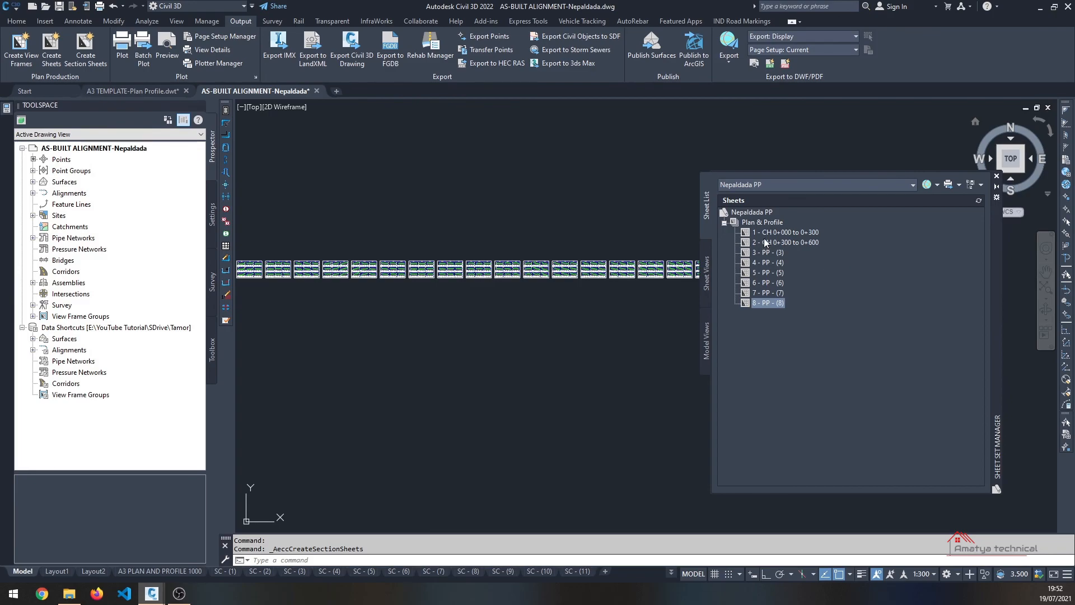
pyautogui.rightClick(760, 215)
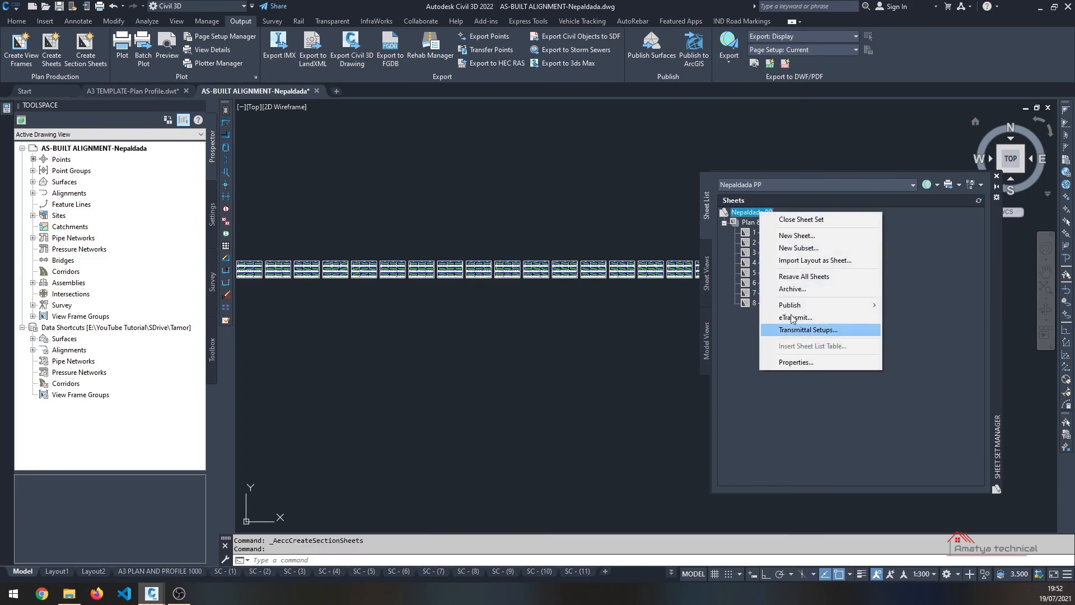
pyautogui.click(804, 219)
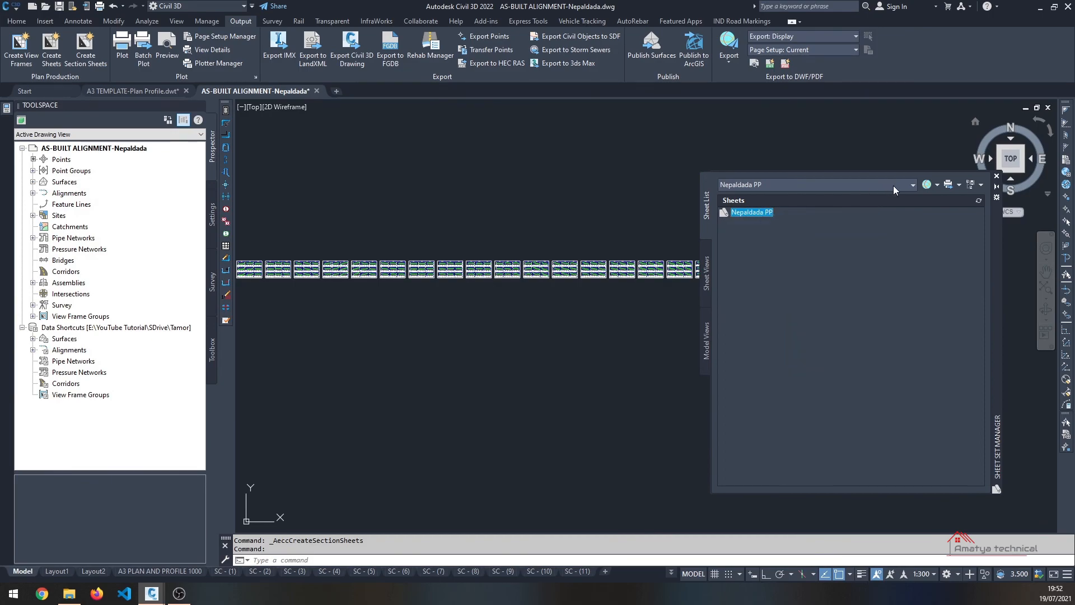
pyautogui.rightClick(739, 215)
pyautogui.press('Escape')
# Step: Open the Nepaldada-Section sheet set from the Template sheet folder
pyautogui.click(855, 186)
pyautogui.click(794, 298)
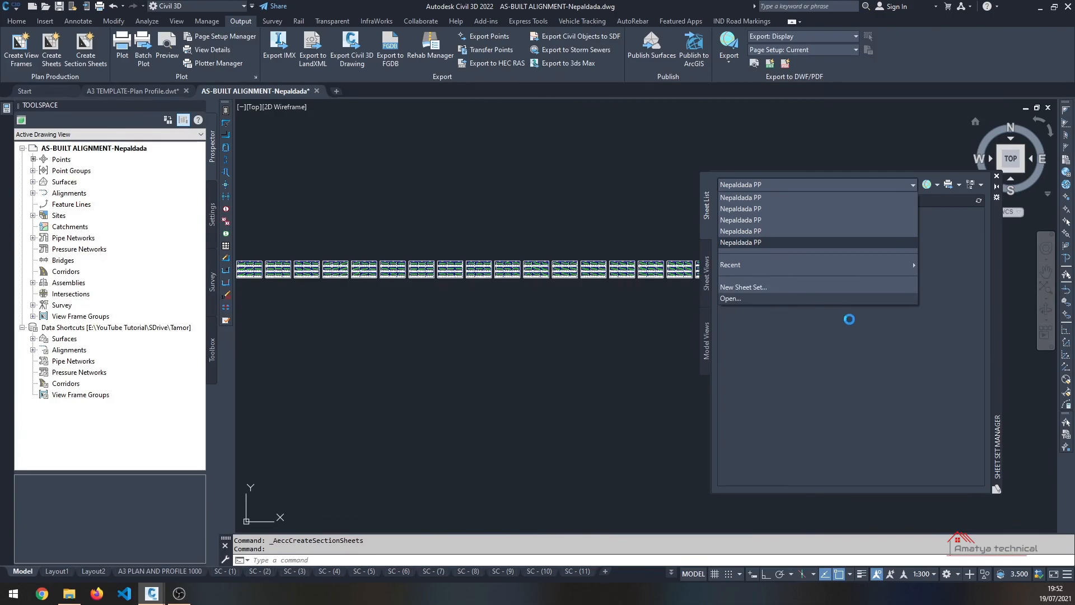
pyautogui.click(472, 214)
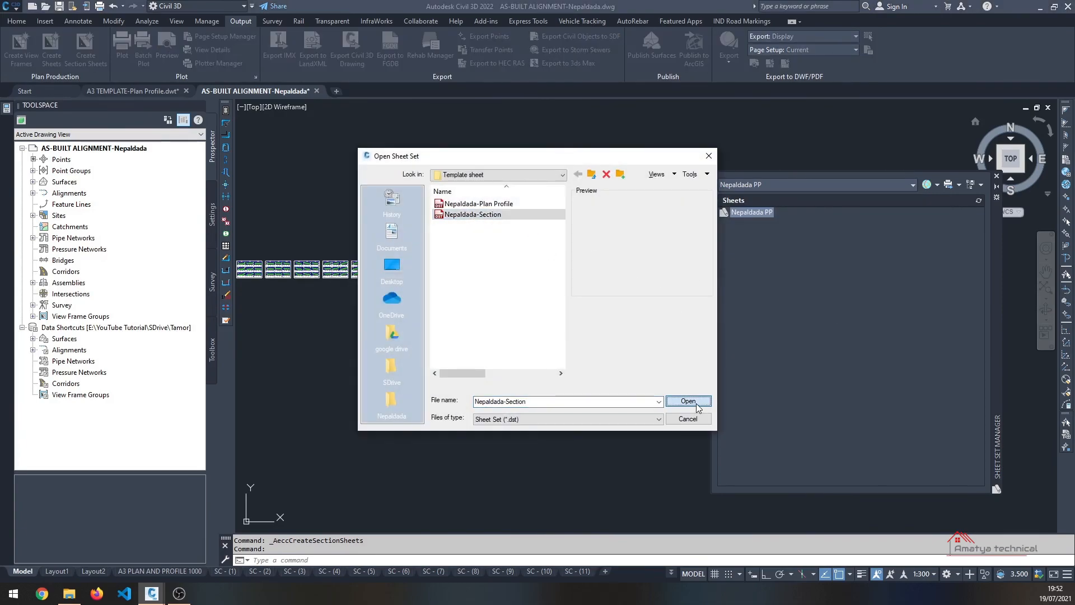
pyautogui.click(688, 401)
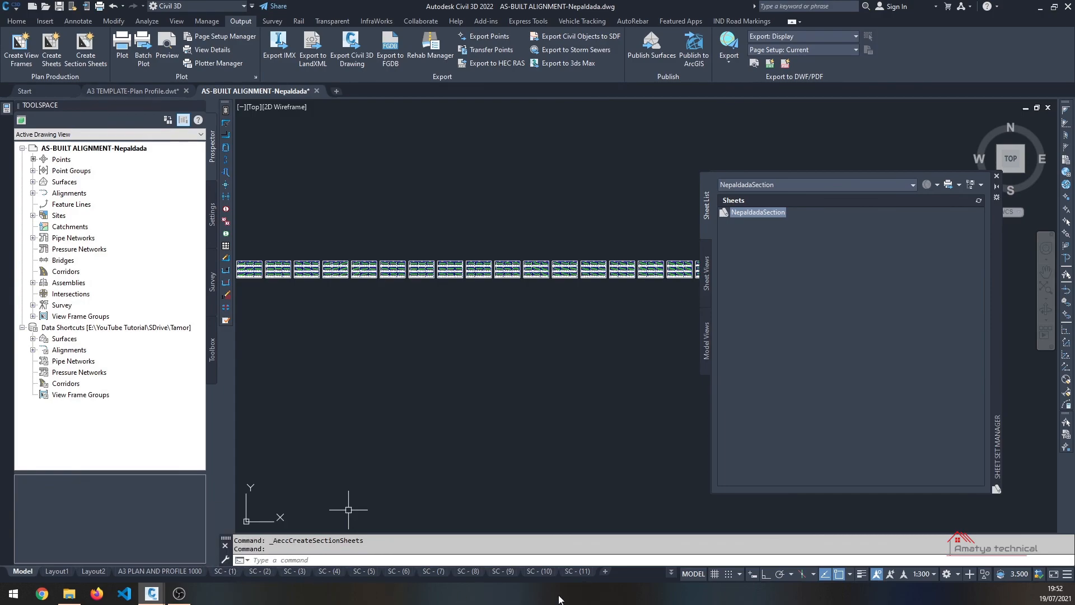
# Step: Open the A3 PLAN AND PROFILE 1000 and SC - (1) layouts and examine the section views and the title block fields
pyautogui.click(225, 571)
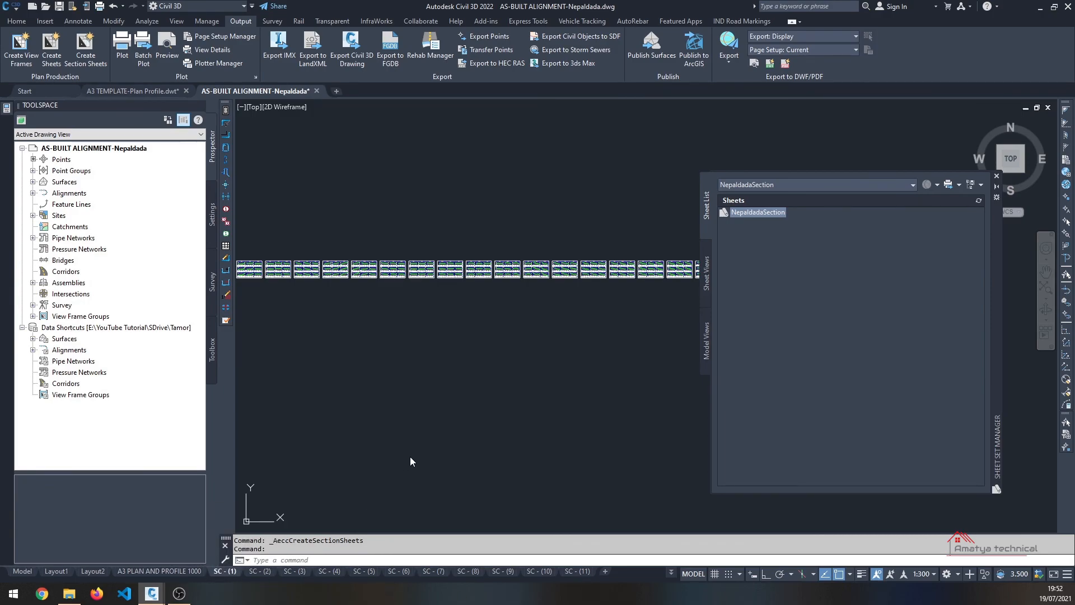
pyautogui.press('Escape')
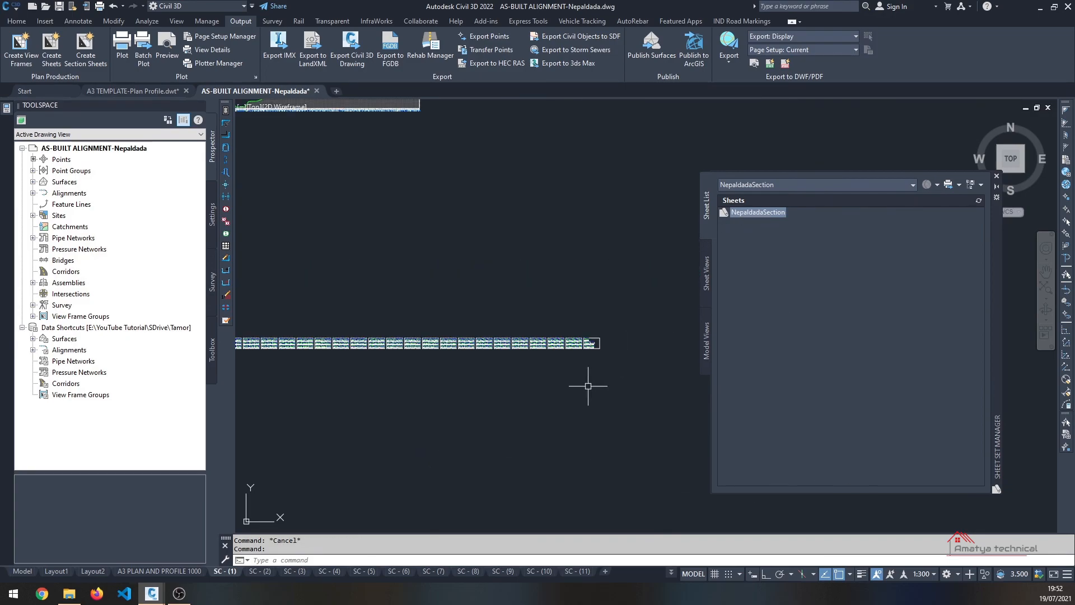
pyautogui.scroll(-2, 554, 393)
pyautogui.click(158, 572)
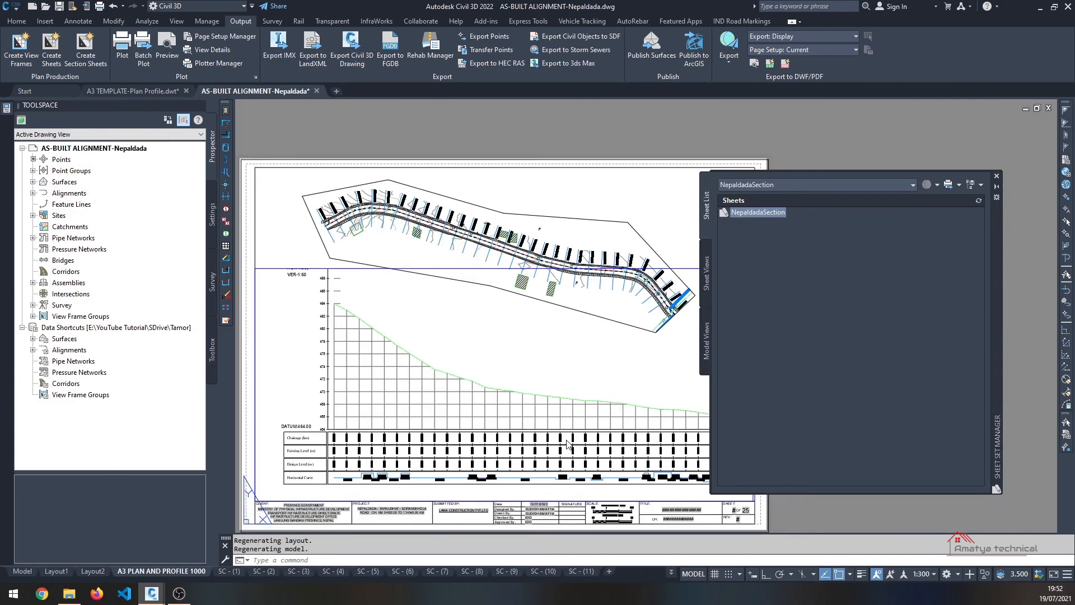
pyautogui.click(235, 571)
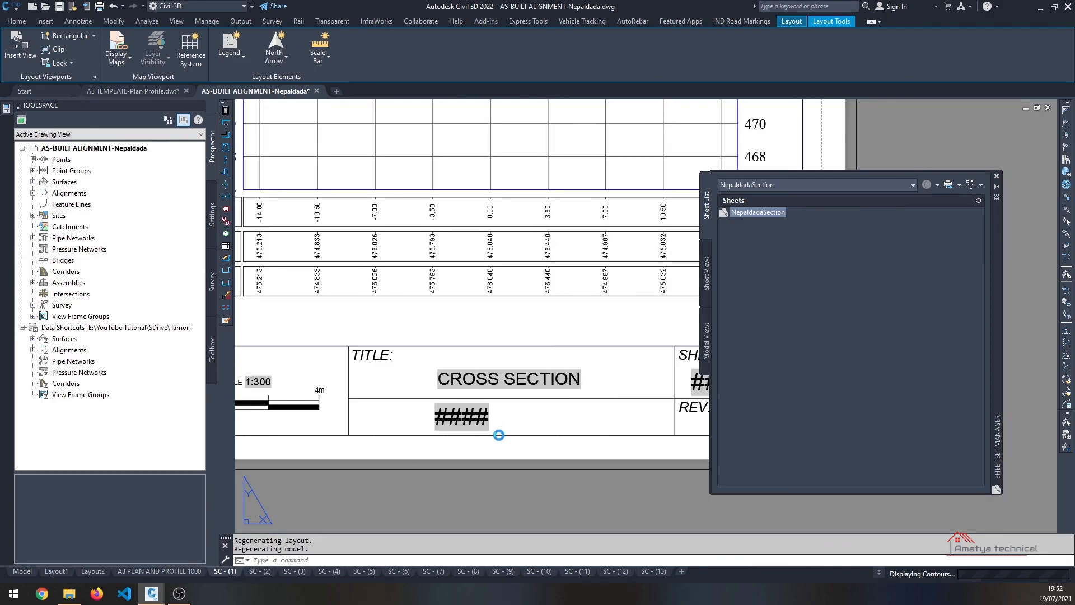
pyautogui.scroll(-8, 498, 435)
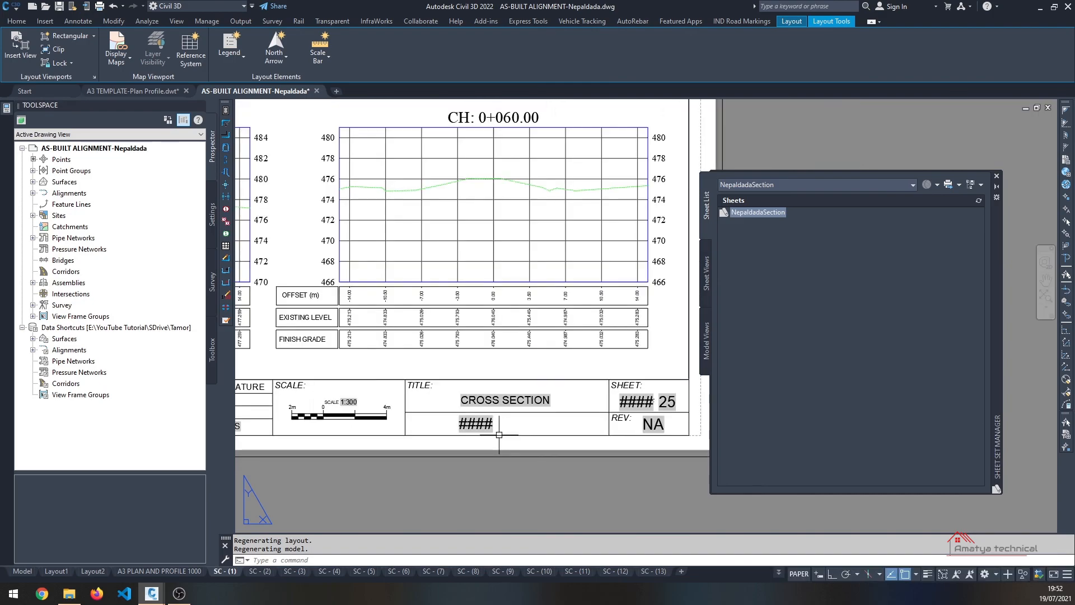
pyautogui.scroll(4, 496, 434)
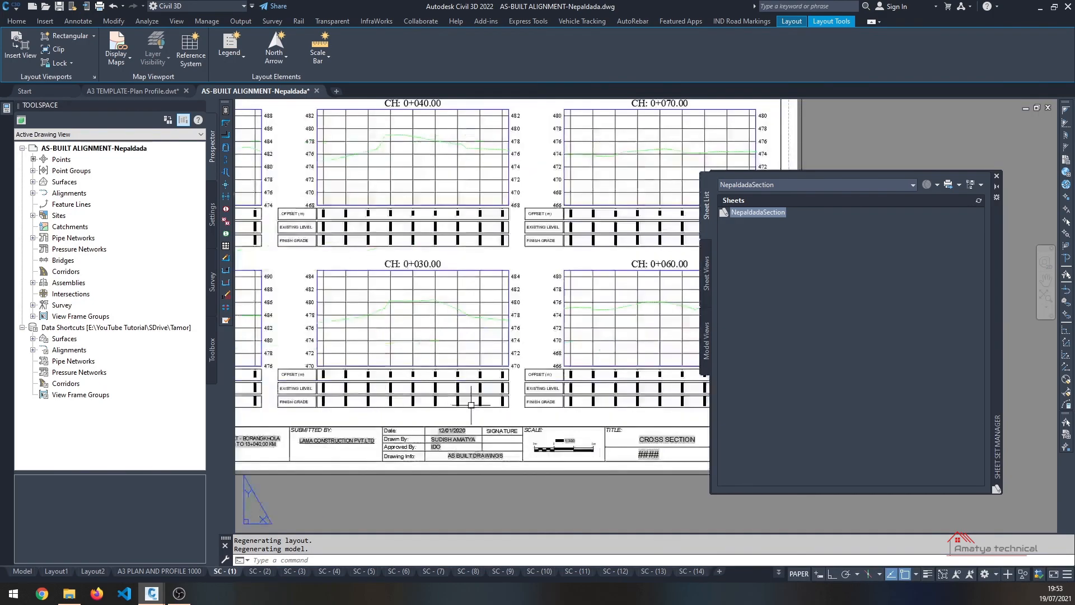
pyautogui.scroll(-4, 471, 405)
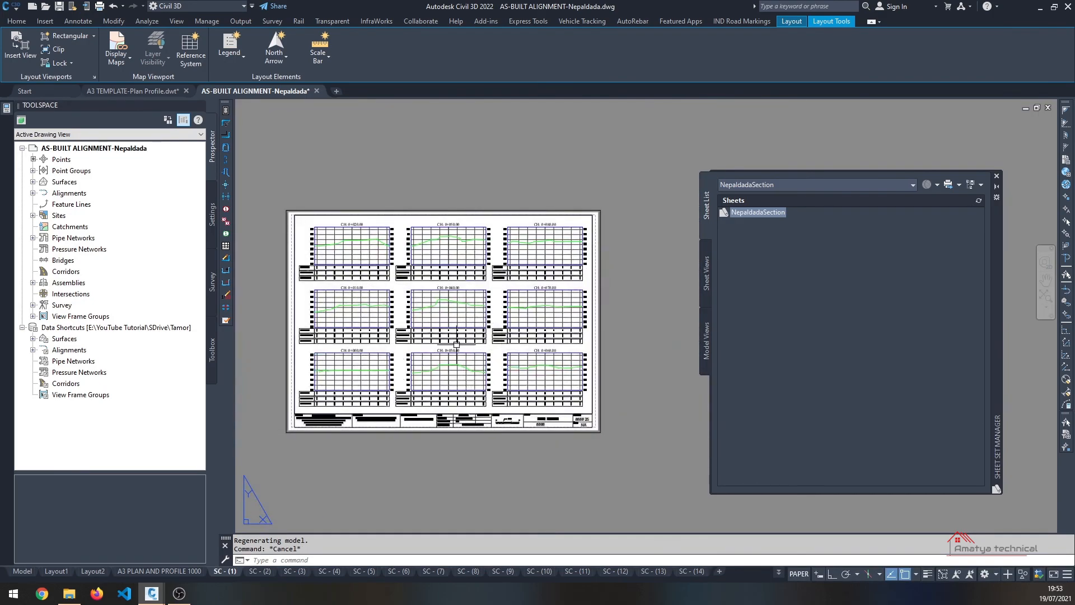
pyautogui.scroll(8, 540, 400)
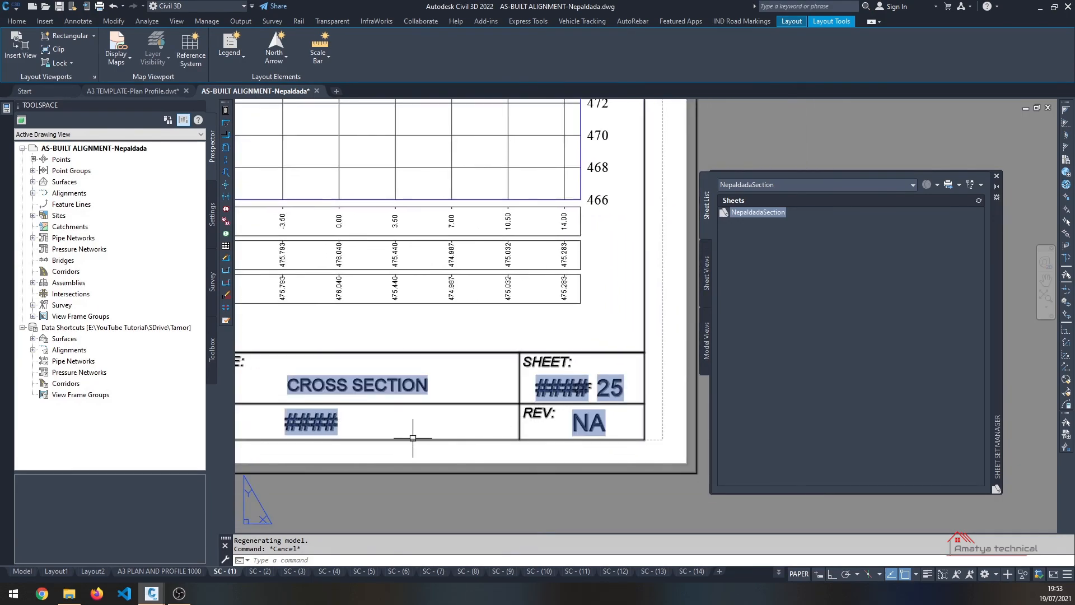
pyautogui.scroll(-8, 475, 434)
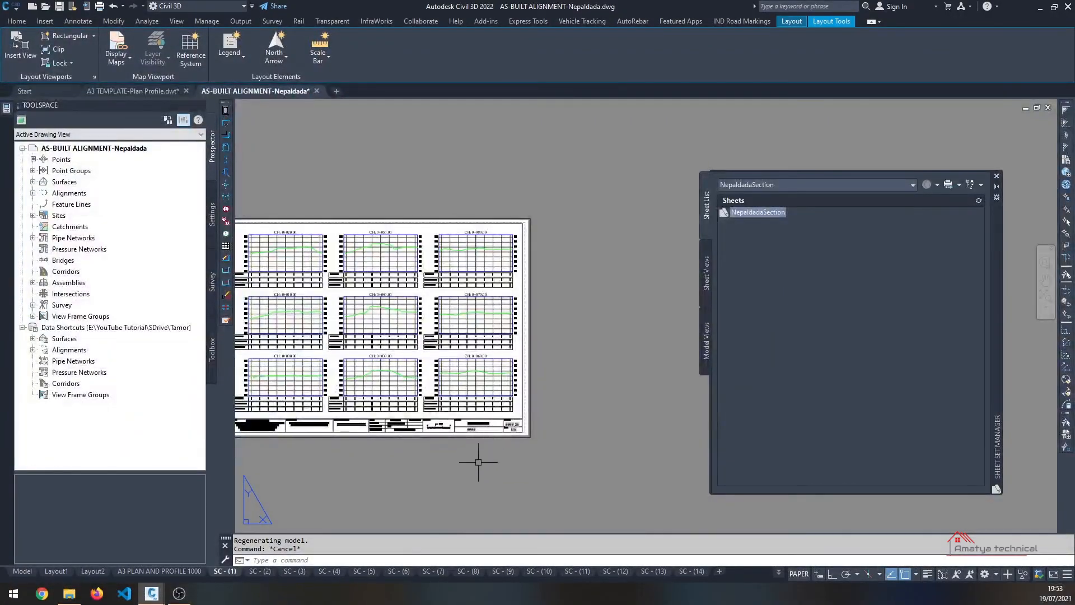
pyautogui.rightClick(223, 571)
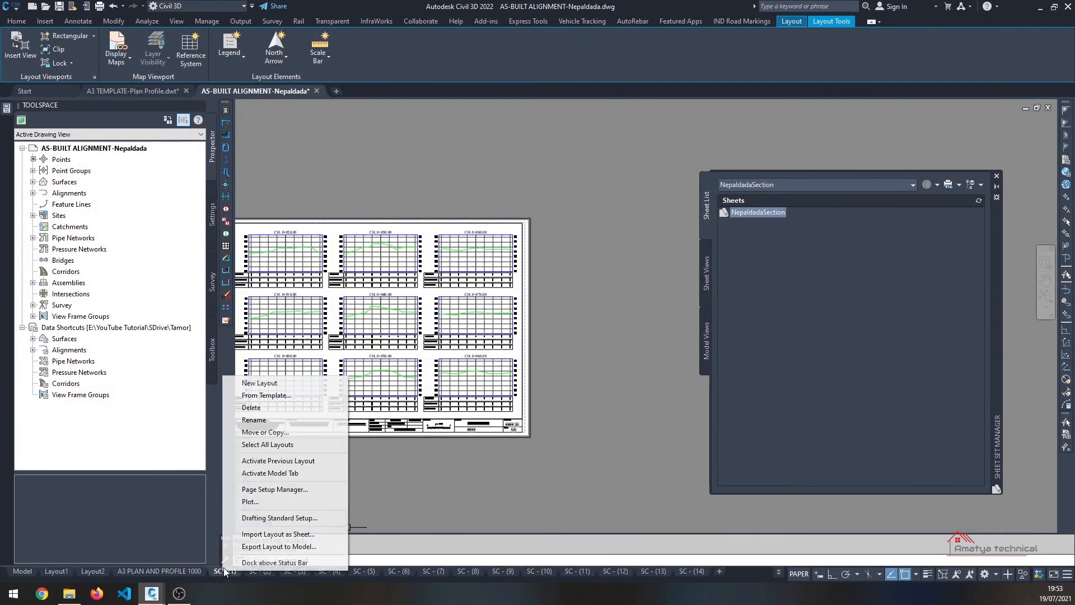
pyautogui.click(464, 492)
pyautogui.press('Escape')
pyautogui.press('Escape')
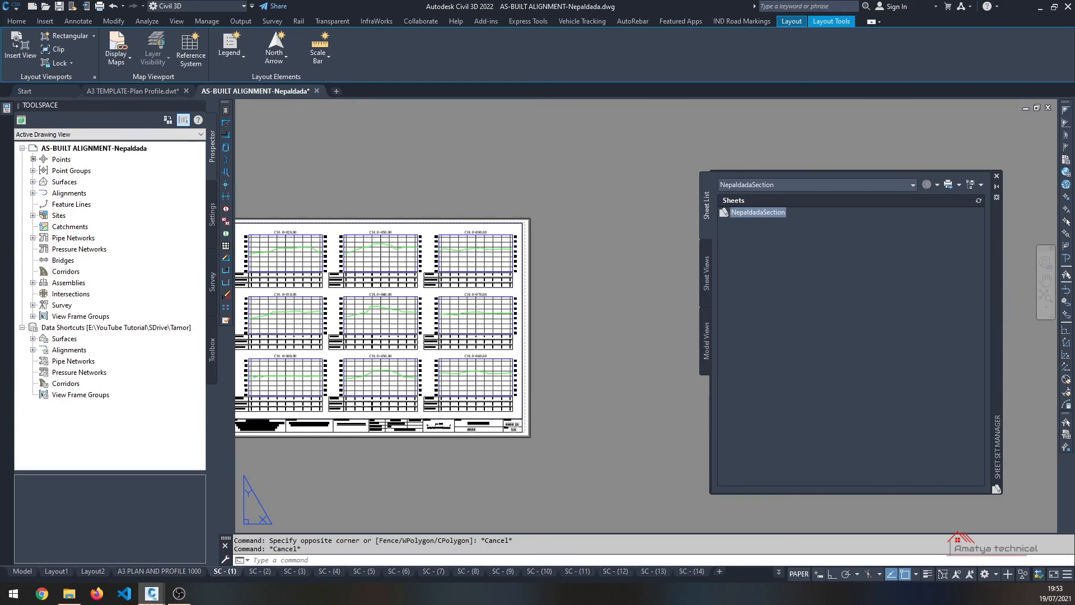
# Step: Save the drawing and select all of its layouts
pyautogui.hotkey('ctrl', 's')
pyautogui.rightClick(223, 573)
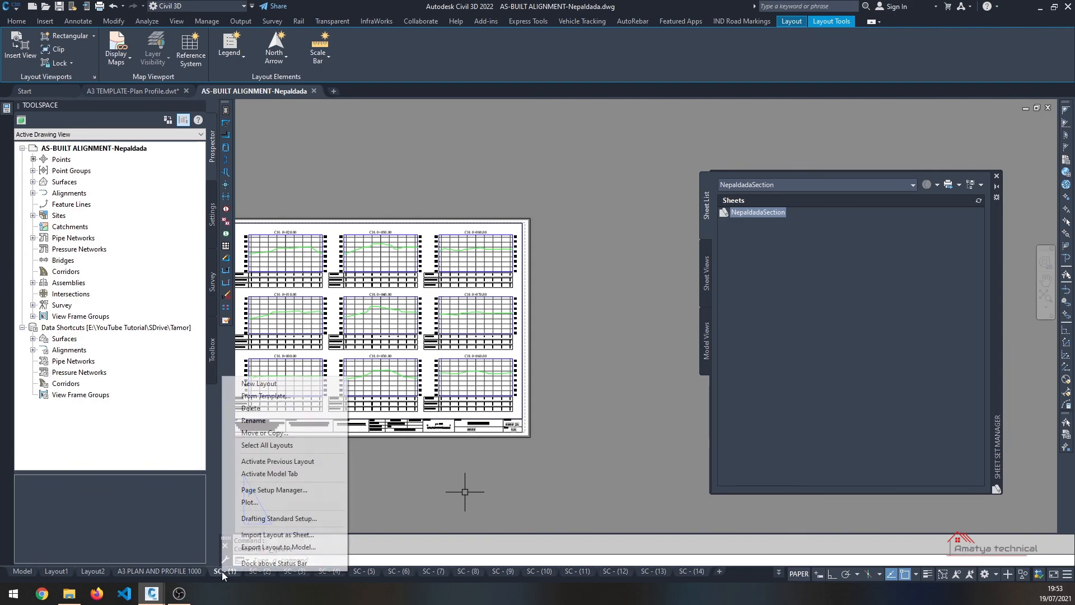
pyautogui.click(271, 445)
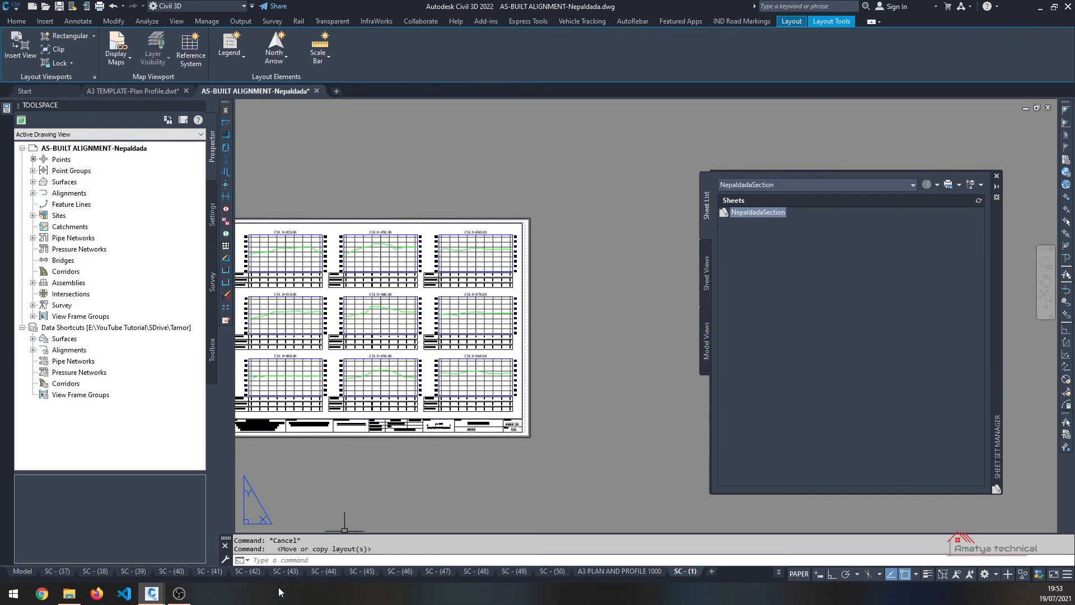
pyautogui.rightClick(59, 572)
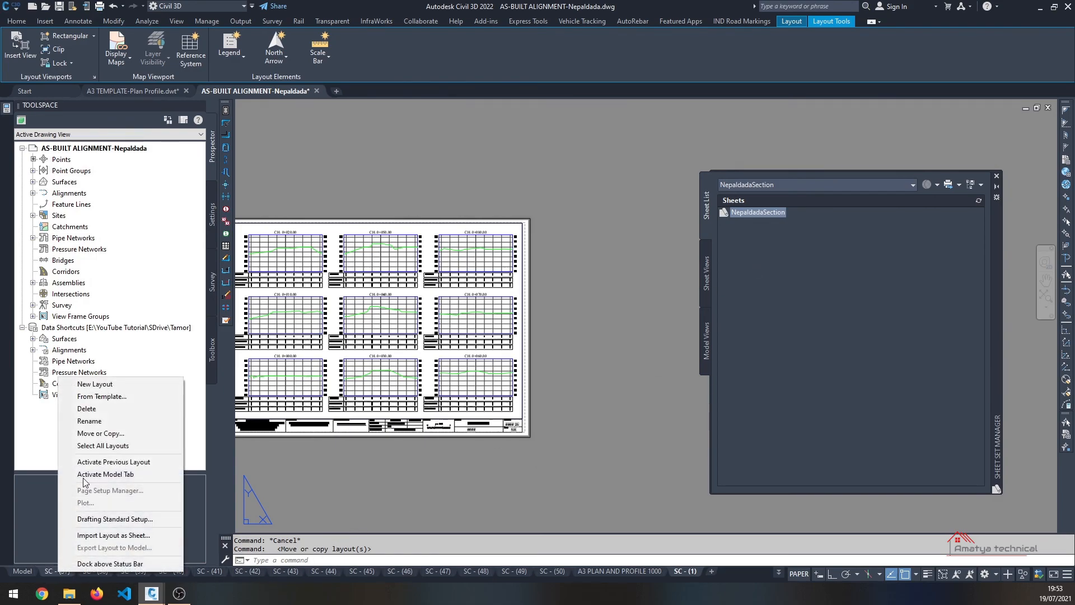
pyautogui.click(102, 445)
# Step: Import the SC - (1) to SC - (25) layouts as sheets into the NepaldadaSection sheet set, with titles prefixed by the file name
pyautogui.moveTo(225, 536); pyautogui.dragTo(843, 274)
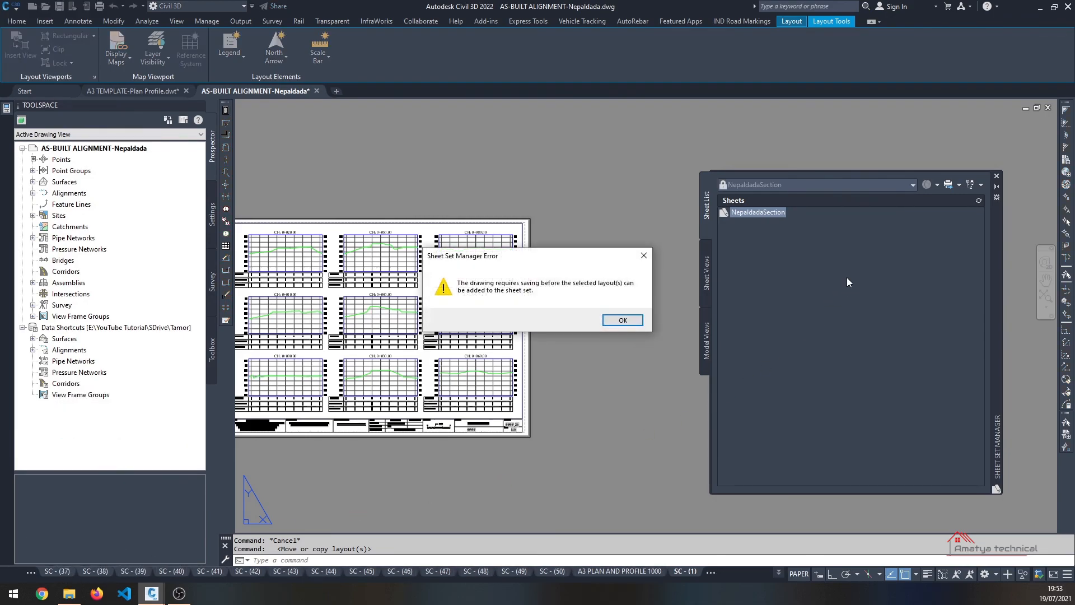
pyautogui.click(610, 320)
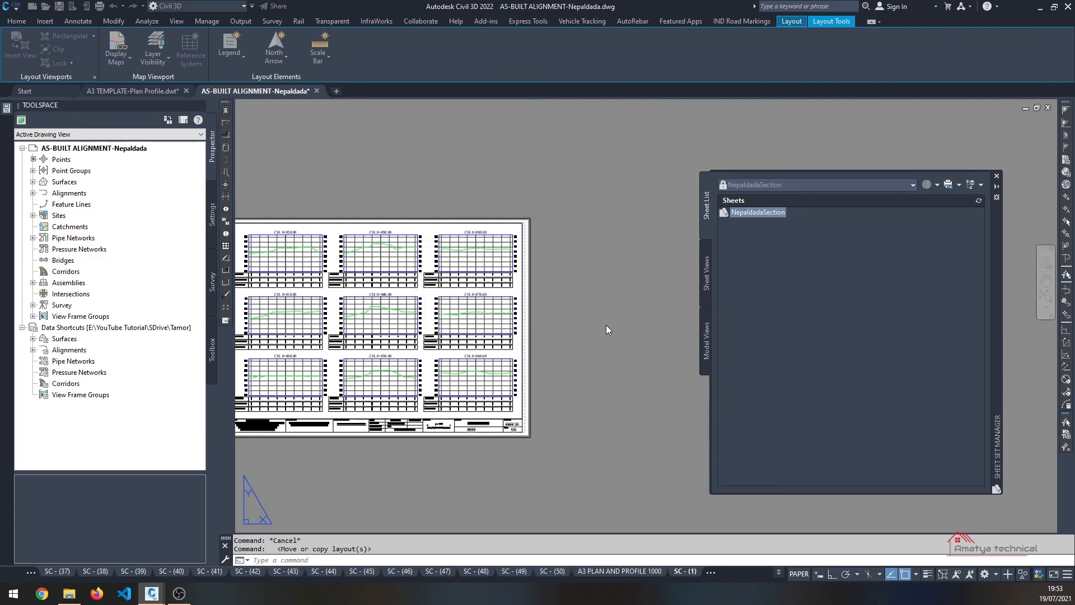
pyautogui.moveTo(597, 326); pyautogui.dragTo(393, 205)
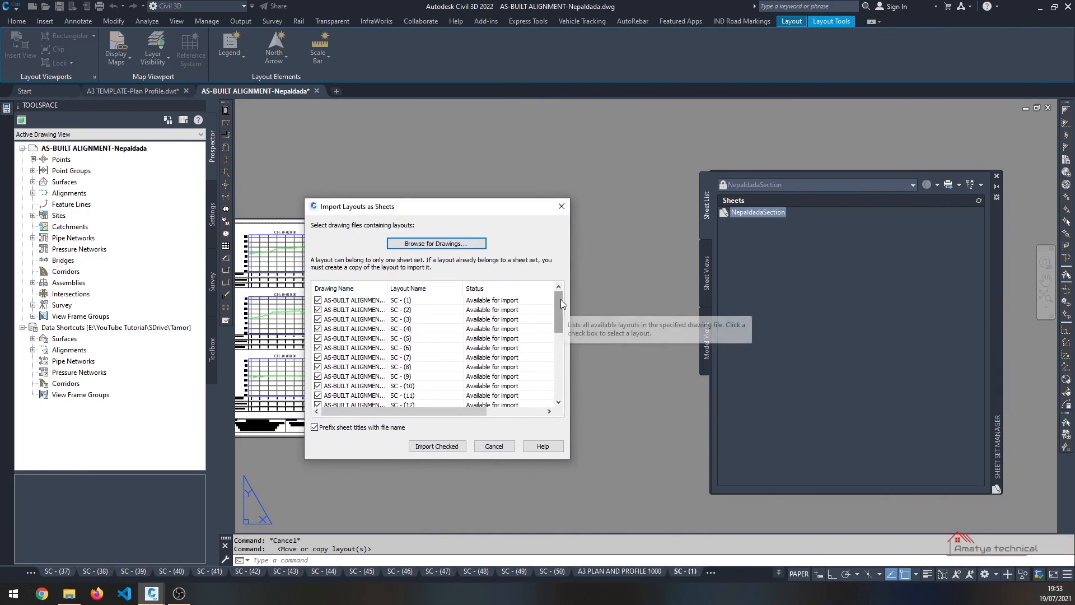
pyautogui.moveTo(559, 305); pyautogui.dragTo(560, 370)
pyautogui.click(317, 376)
pyautogui.click(443, 447)
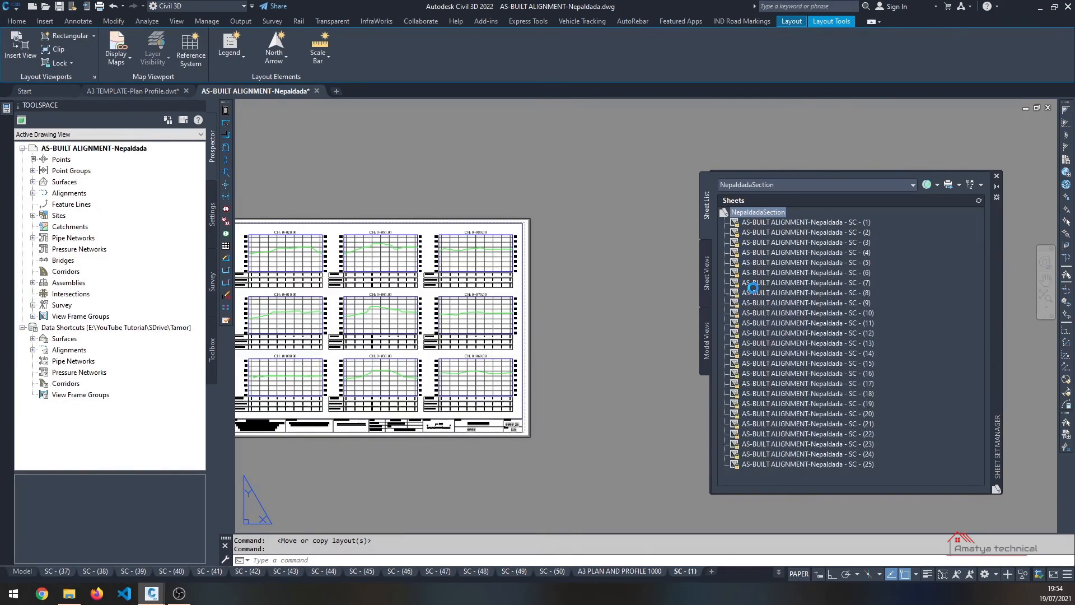
# Step: Create a subset named CROSS SECTION in the NepaldadaSection sheet set
pyautogui.click(813, 223)
pyautogui.click(864, 464)
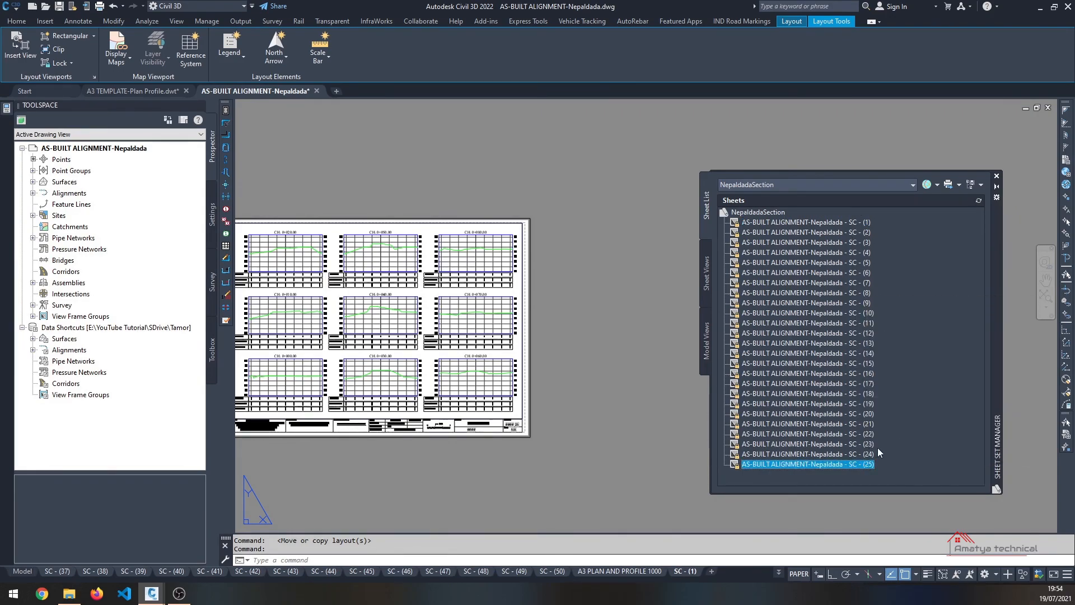
pyautogui.rightClick(766, 215)
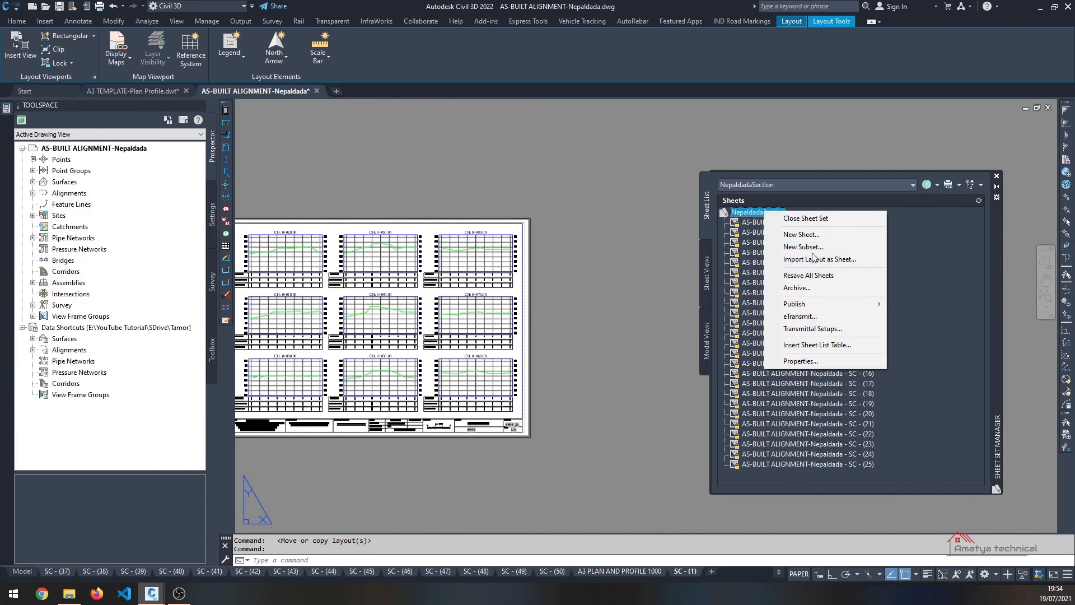
pyautogui.click(825, 251)
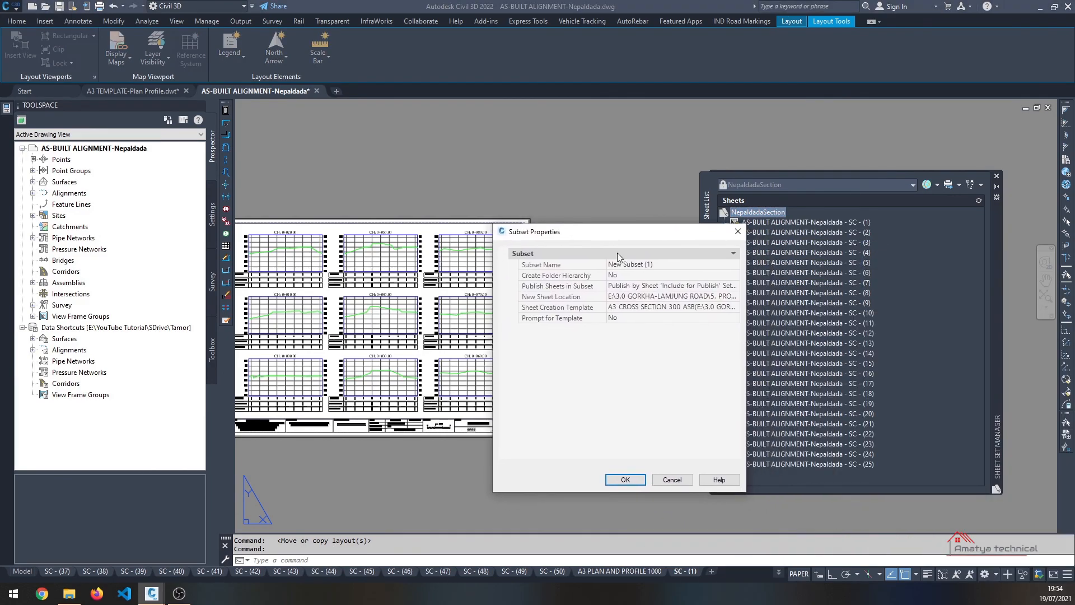
pyautogui.click(662, 265)
pyautogui.write('cROSS SECTION')
pyautogui.press('Tab')
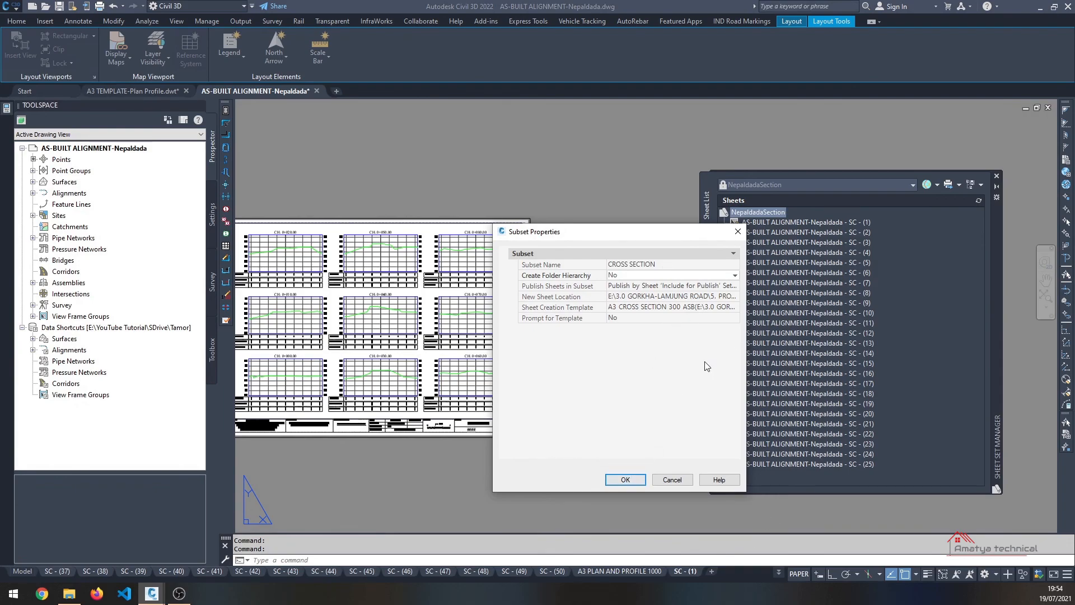
pyautogui.click(630, 478)
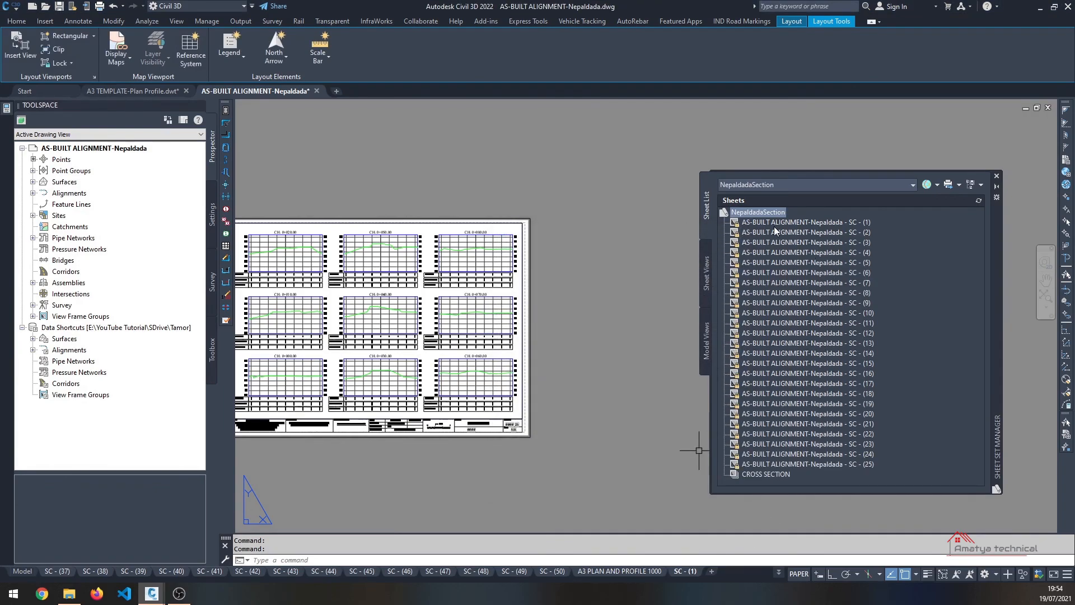
# Step: Move all sheets from SC - (1) to SC - (25) into the CROSS SECTION subset
pyautogui.click(814, 224)
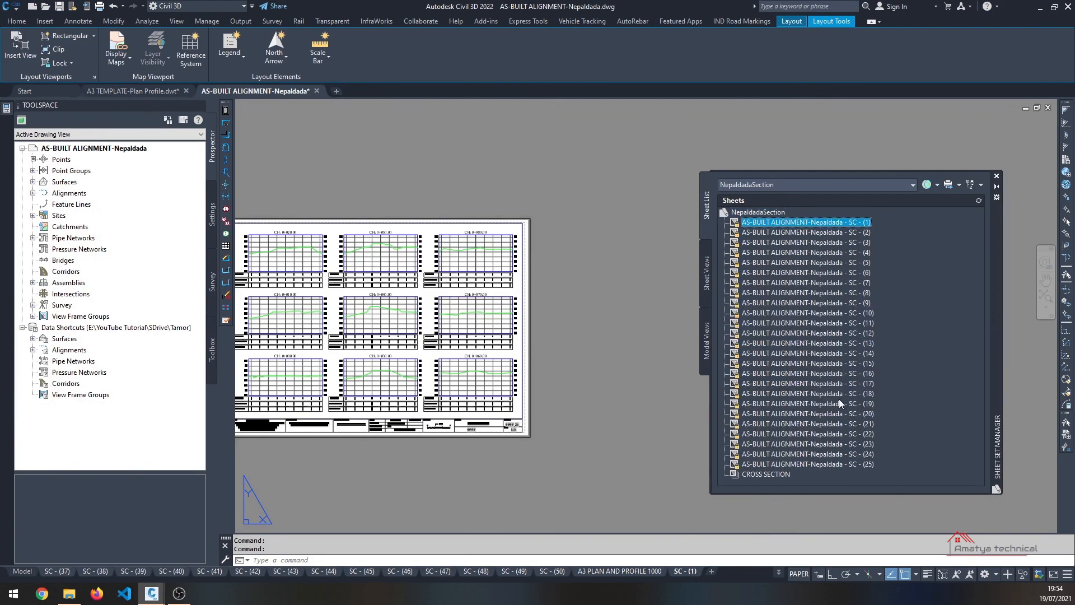
pyautogui.keyDown('shift'); pyautogui.click(814, 465); pyautogui.keyUp('shift')
pyautogui.moveTo(767, 235); pyautogui.dragTo(813, 476)
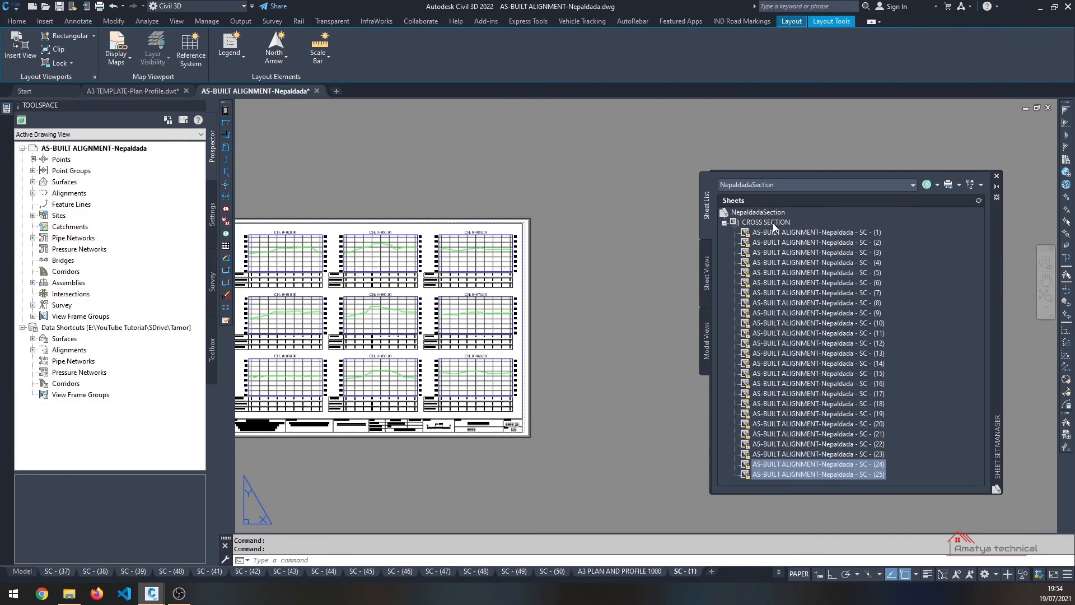
pyautogui.press('Escape')
pyautogui.press('Escape')
# Step: Open the SC - (1) sheet from the sheet set and examine the sheet title and number fields in its title block
pyautogui.click(810, 234)
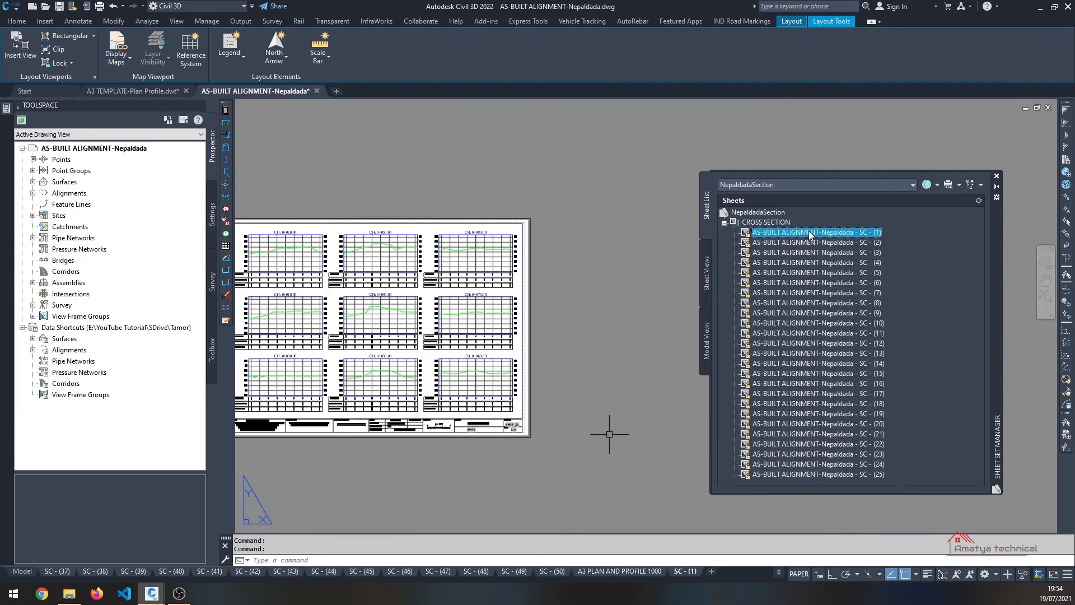
pyautogui.doubleClick(809, 234)
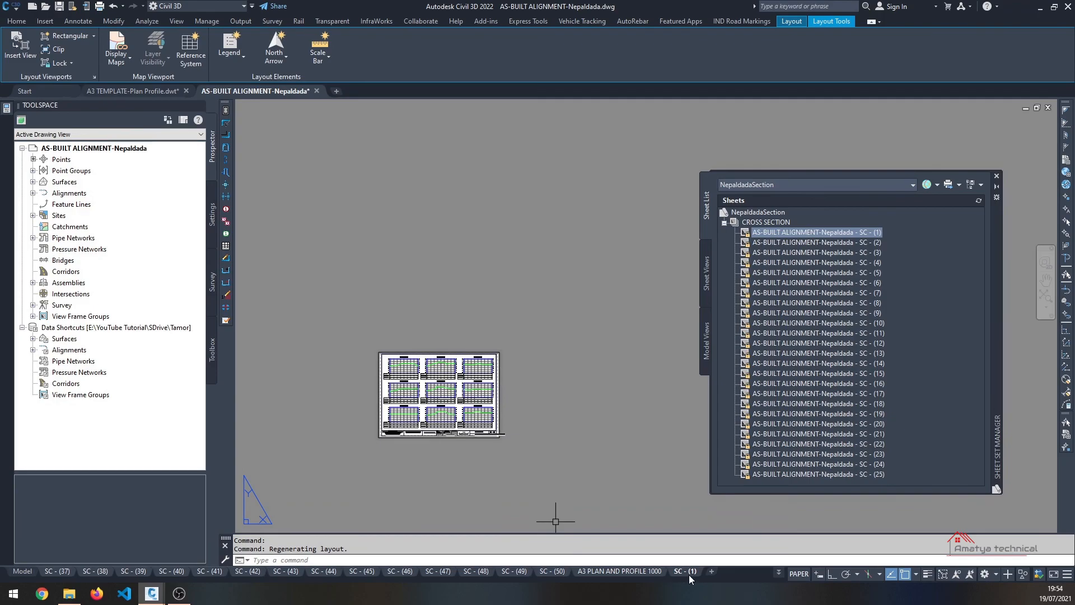
pyautogui.scroll(8, 485, 431)
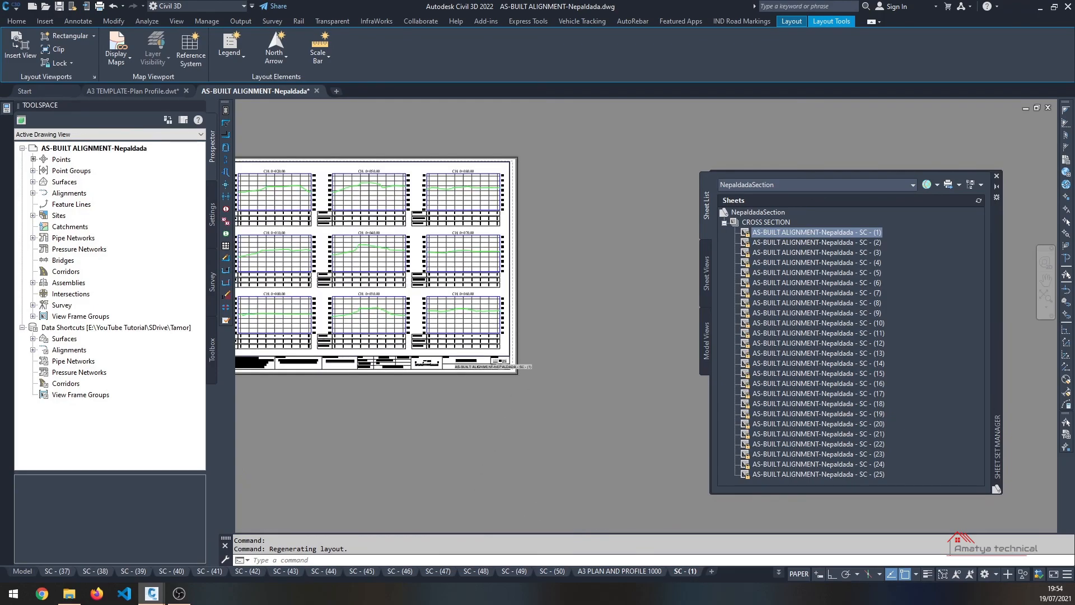
pyautogui.moveTo(534, 382); pyautogui.dragTo(534, 380, button='middle')
pyautogui.scroll(-4, 534, 380)
pyautogui.moveTo(378, 320)
pyautogui.mouseDown(button='middle')
pyautogui.moveTo(577, 335)
pyautogui.moveTo(487, 315)
pyautogui.mouseUp(button='middle')
pyautogui.moveTo(621, 365); pyautogui.dragTo(540, 352, button='middle')
pyautogui.scroll(4, 526, 366)
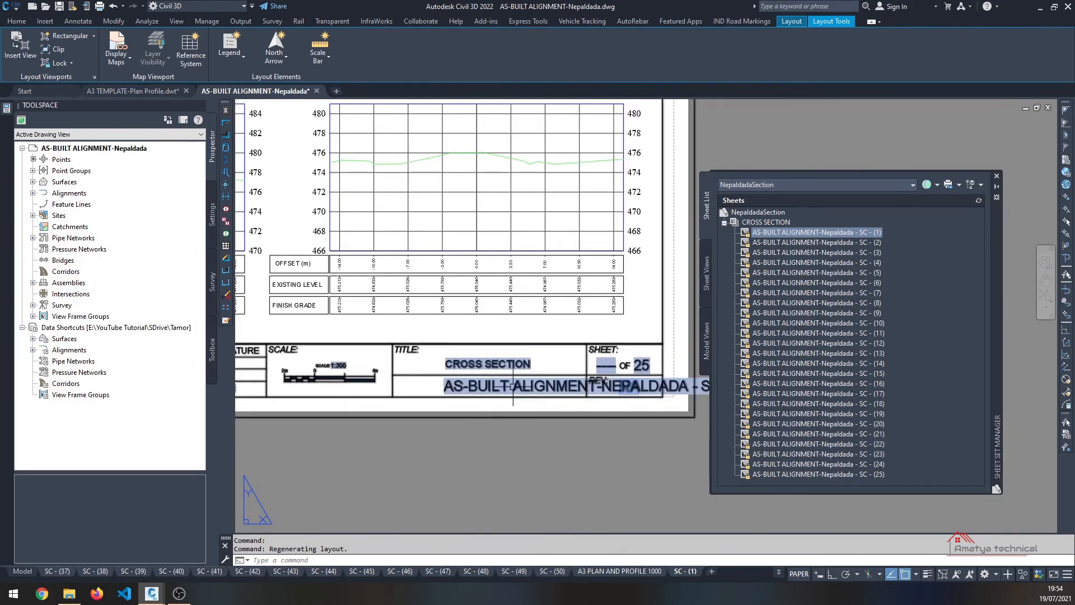
pyautogui.moveTo(558, 394); pyautogui.dragTo(485, 383, button='middle')
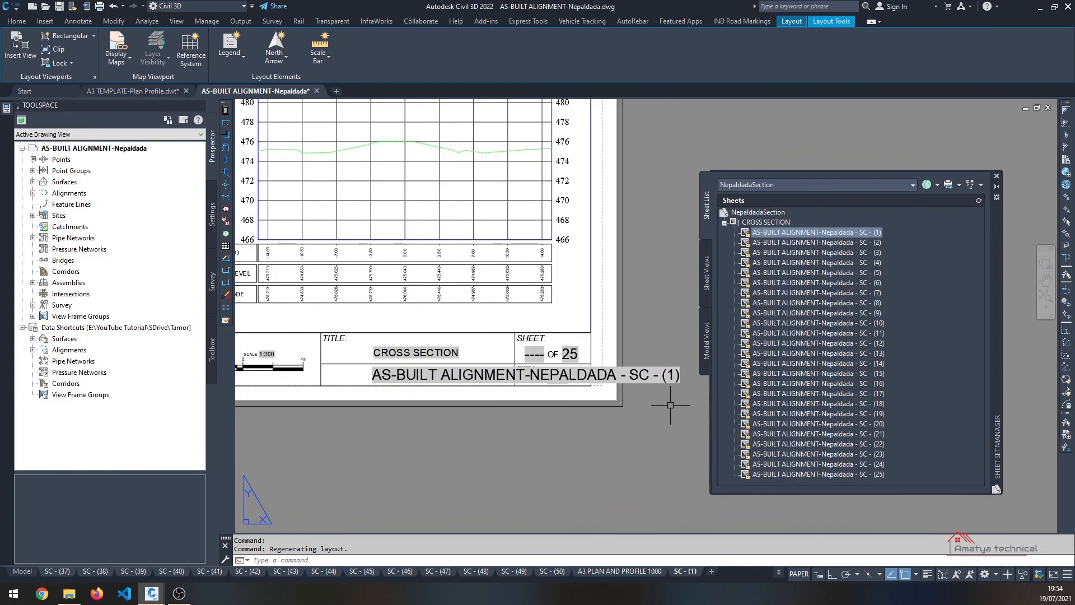
pyautogui.rightClick(768, 222)
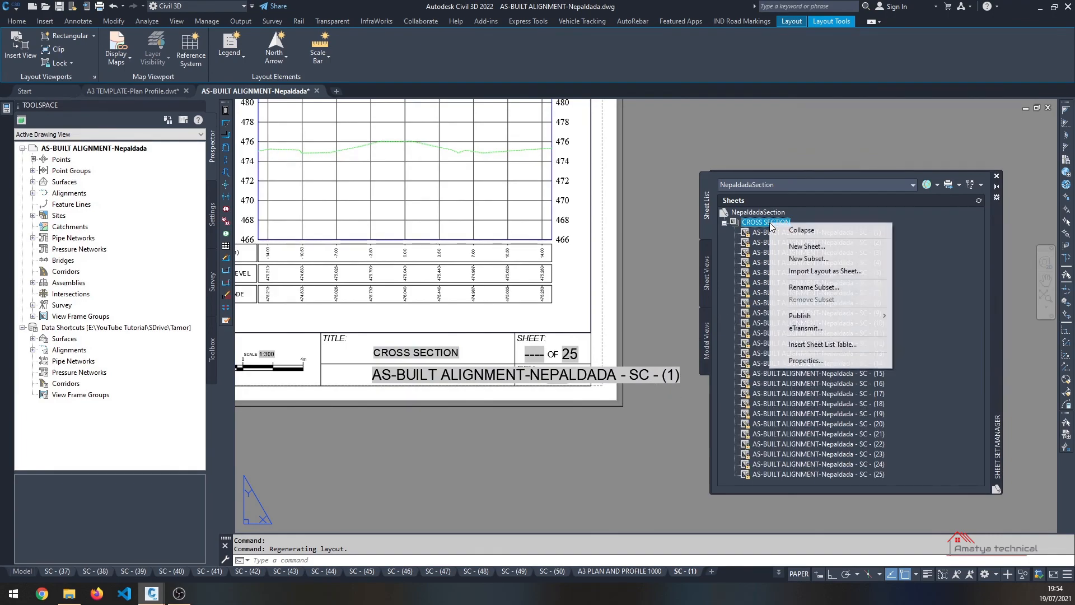
pyautogui.moveTo(822, 312)
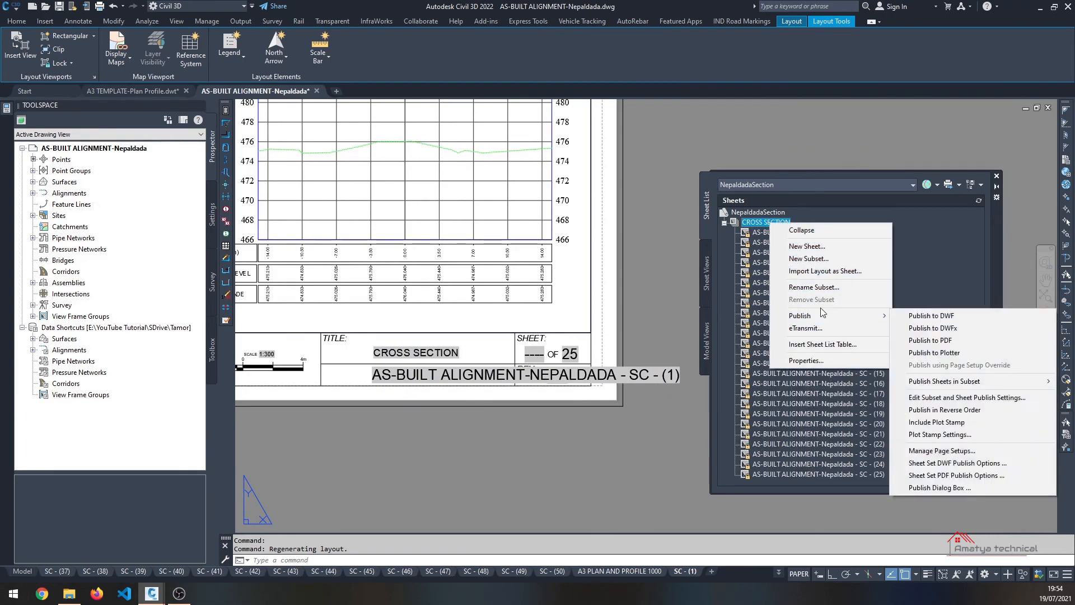
pyautogui.click(767, 273)
# Step: Renumber the SC - (1) sheet as 1 and retitle it CH 0+000 TO 0+080, keeping its layout name
pyautogui.rightClick(772, 234)
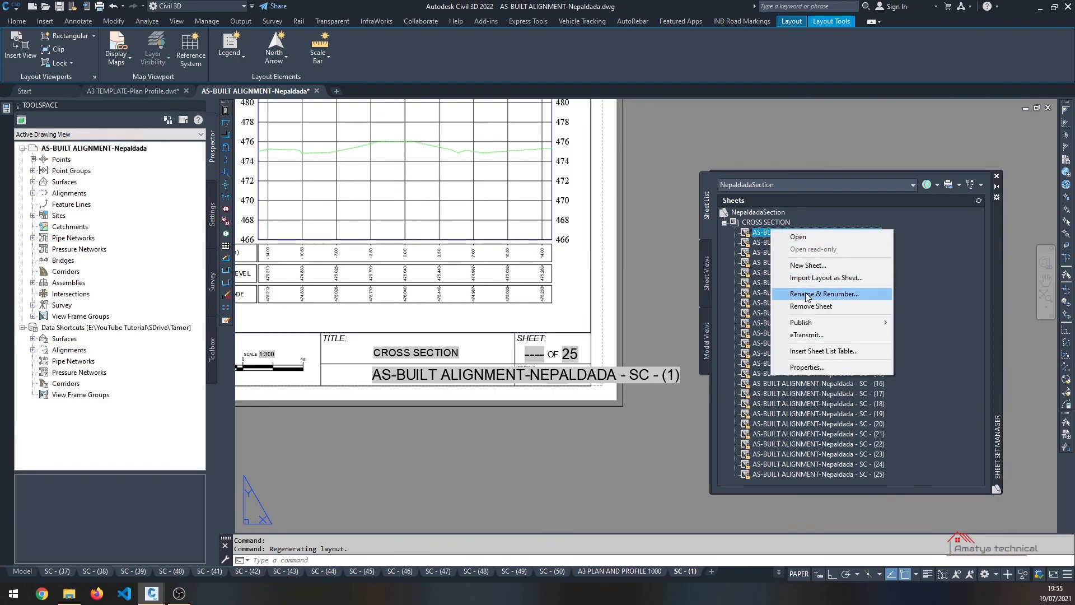
pyautogui.click(860, 296)
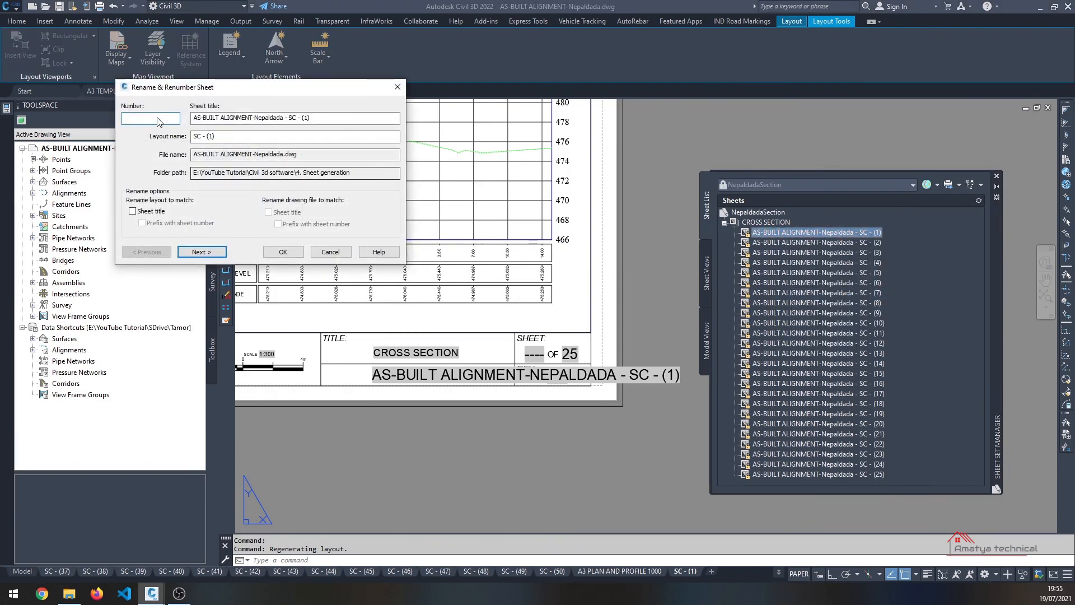
pyautogui.click(155, 119)
pyautogui.write('1')
pyautogui.press('Tab')
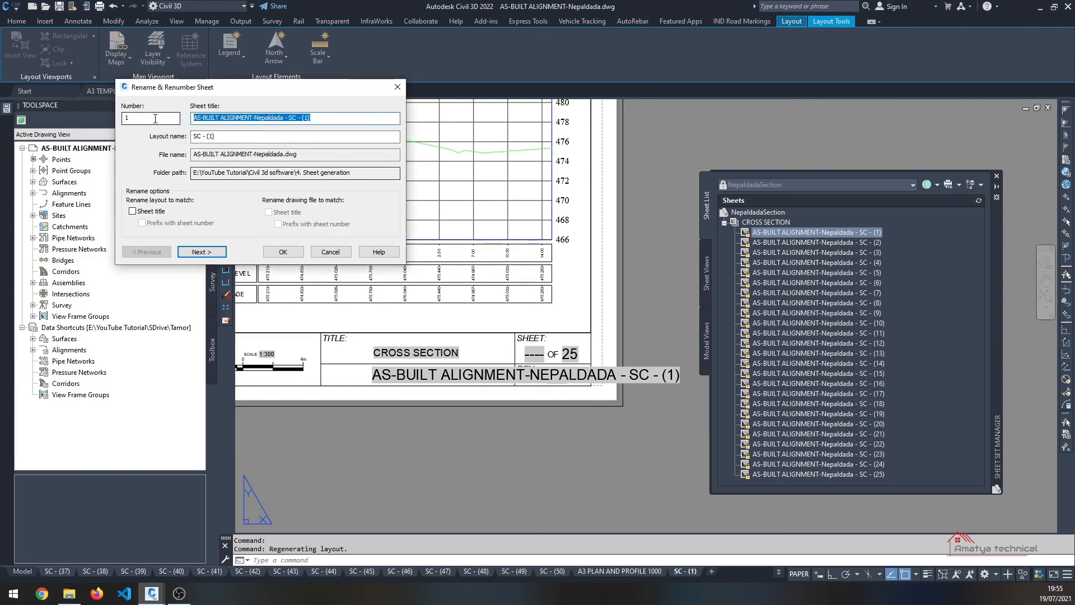
pyautogui.write('ch')
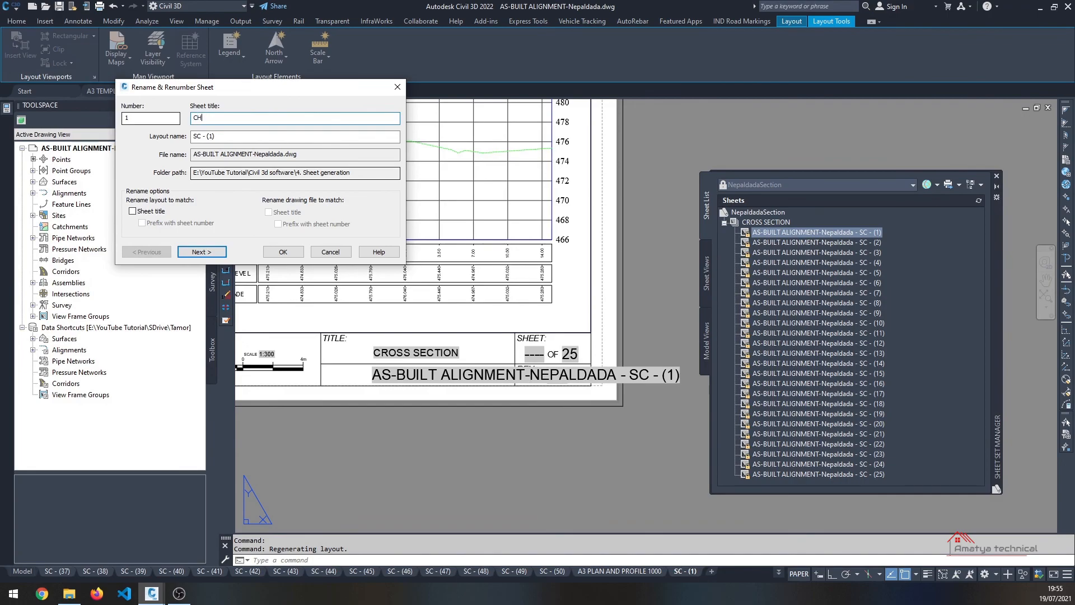
pyautogui.write(' 0+000 TO 0+08')
pyautogui.moveTo(253, 118); pyautogui.dragTo(177, 138)
pyautogui.hotkey('ctrl', 'c')
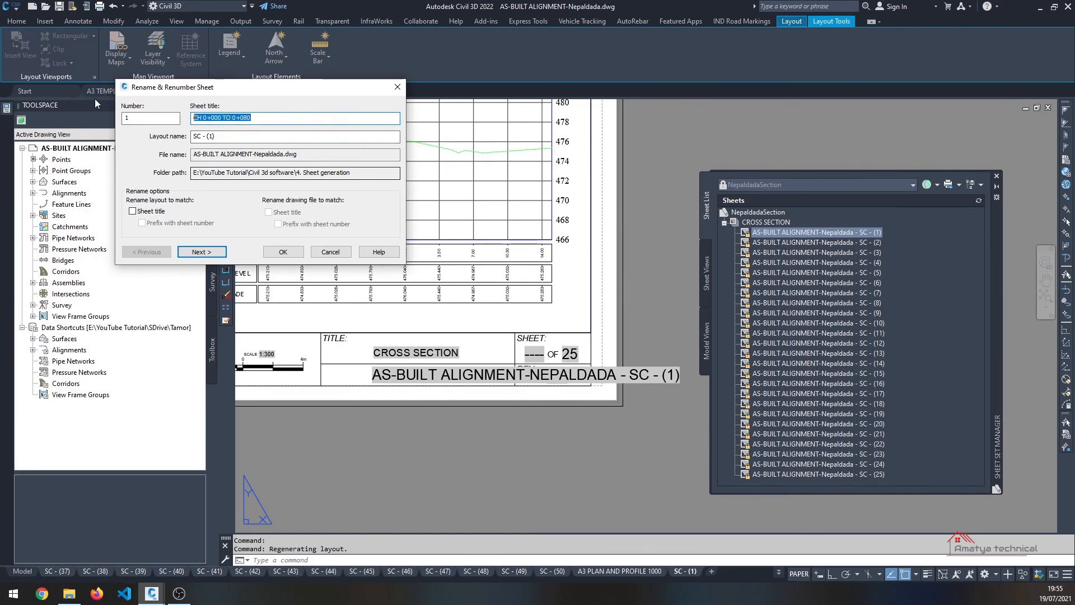
pyautogui.click(229, 139)
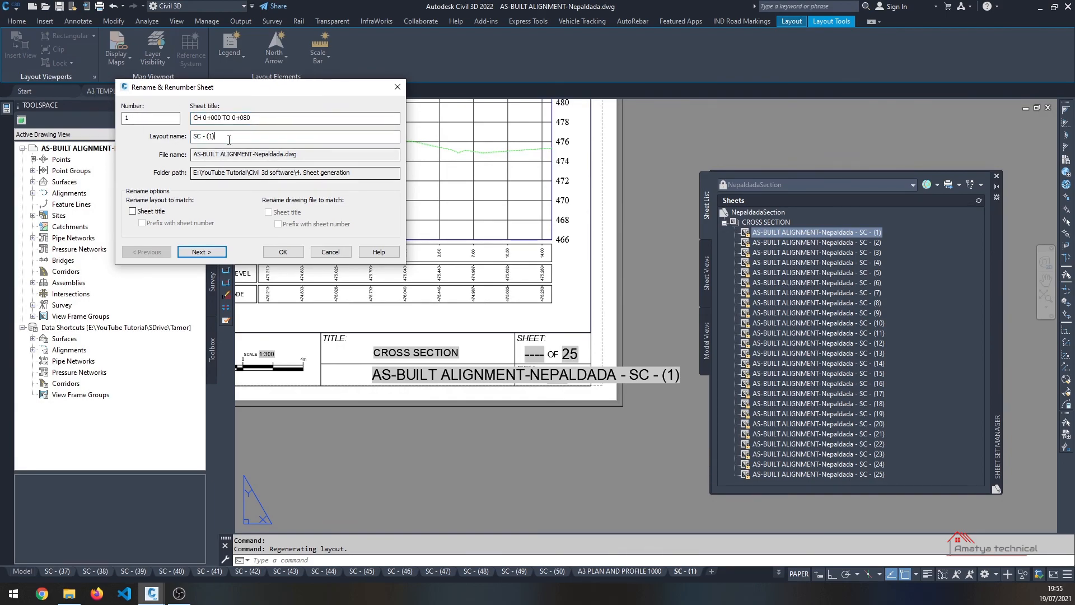
pyautogui.click(218, 253)
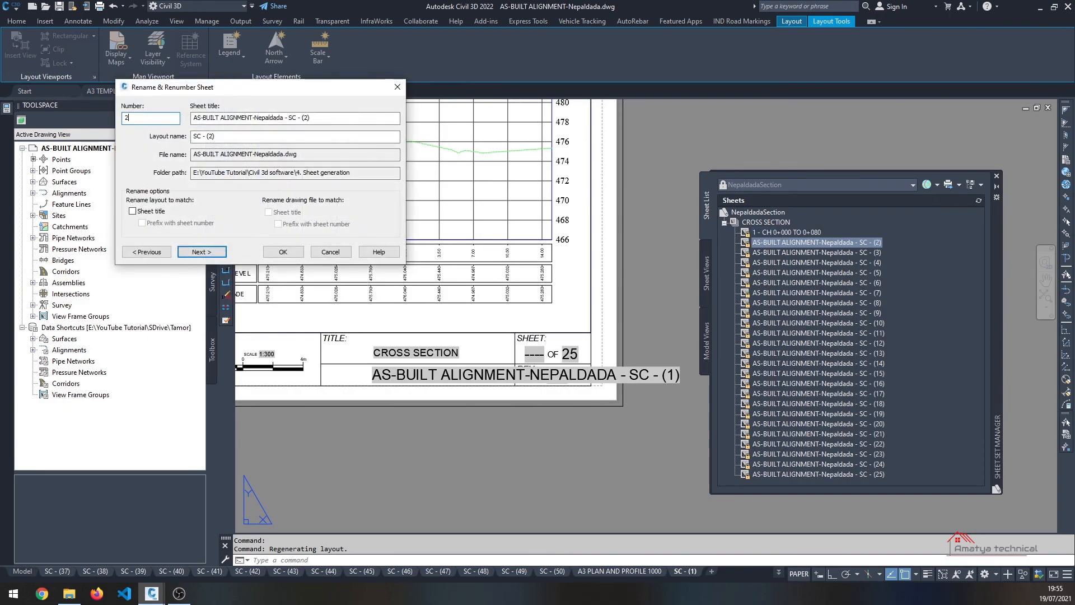
# Step: Renumber the SC - (2) sheet as 2 and retitle it CH 0+090 TO 1+120
pyautogui.press('Tab')
pyautogui.hotkey('ctrl', 'v')
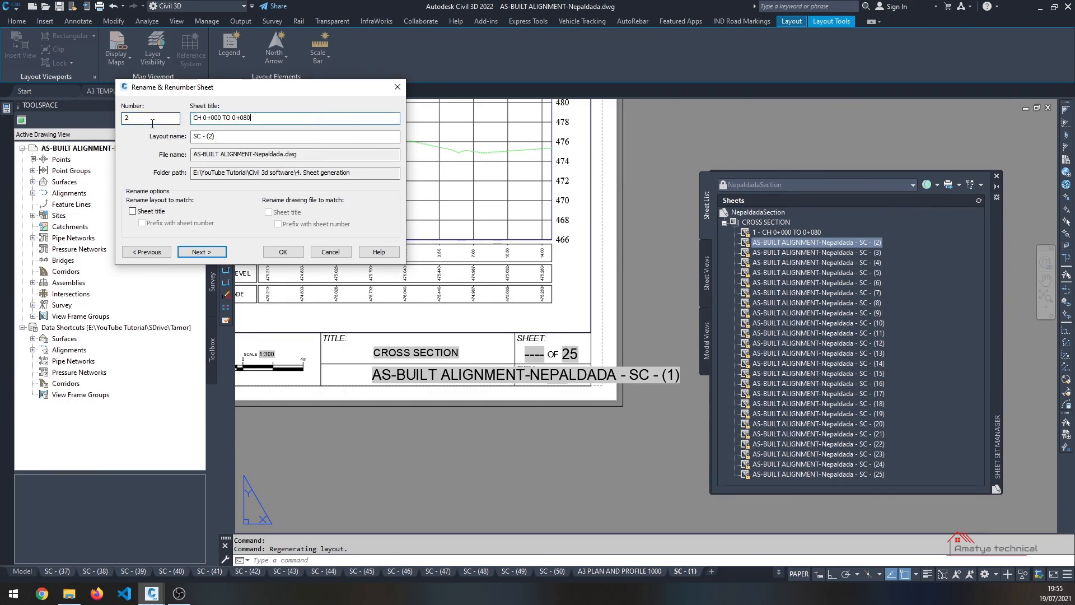
pyautogui.press('BackSpace')
pyautogui.write('9')
pyautogui.write('1+12')
pyautogui.click(282, 251)
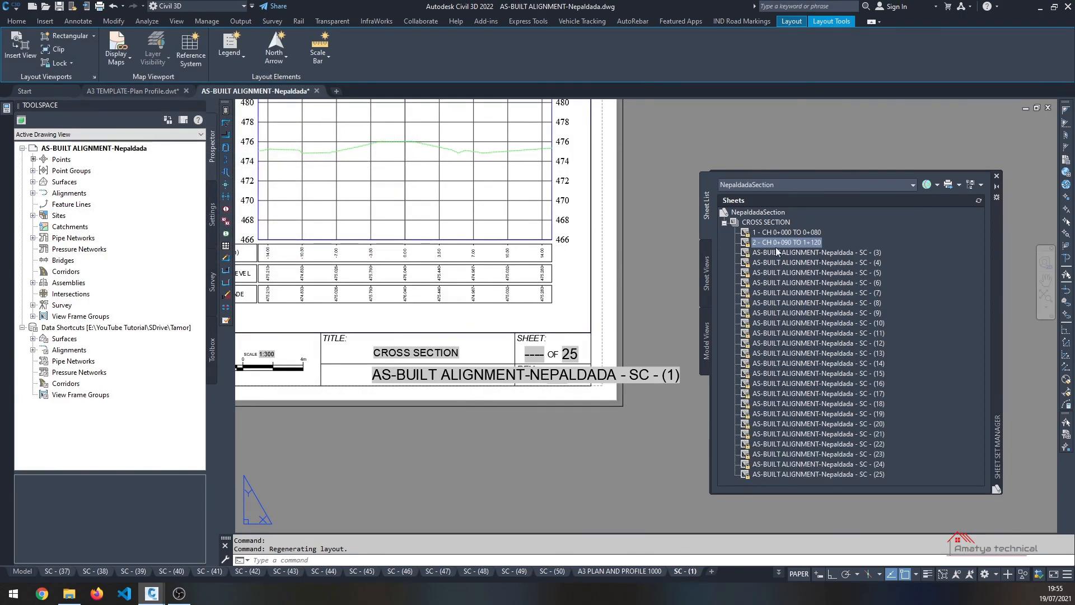
# Step: Regenerate the SC - (1) layout and examine the sheet number and chainage title in its title block
pyautogui.scroll(-2, 539, 419)
pyautogui.scroll(4, 570, 391)
pyautogui.scroll(-6, 522, 428)
pyautogui.scroll(2, 427, 444)
pyautogui.write('RE')
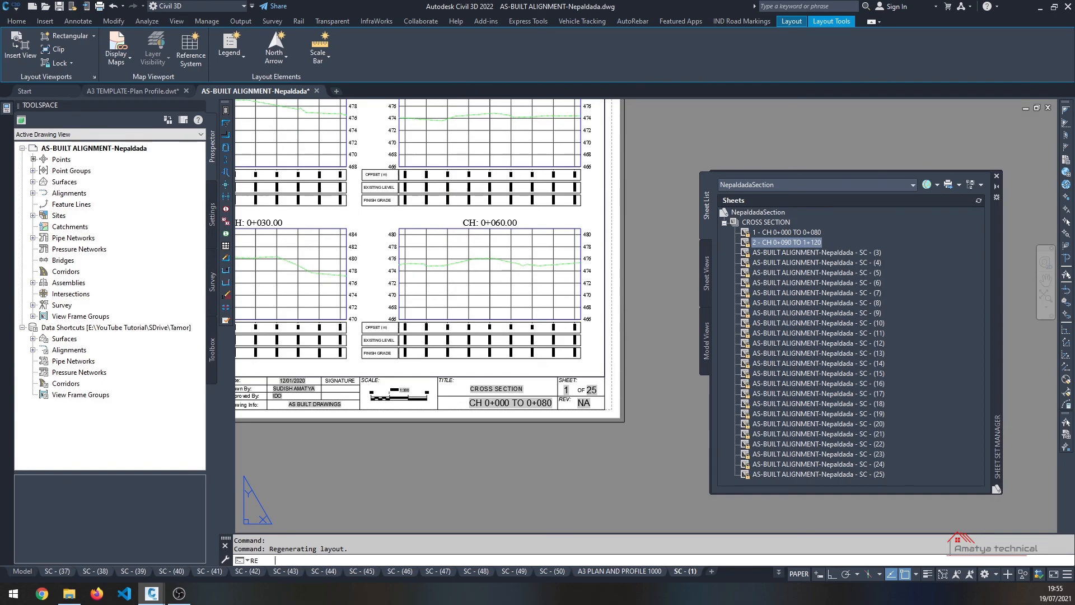
pyautogui.press('Return')
pyautogui.scroll(4, 600, 417)
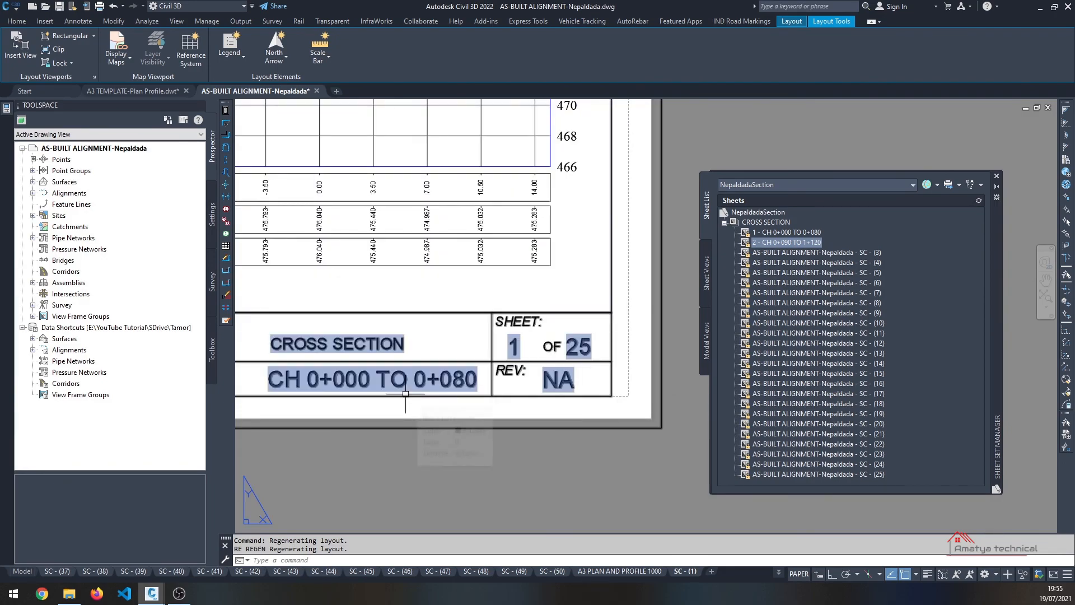
pyautogui.scroll(-2, 449, 382)
pyautogui.scroll(-4, 425, 387)
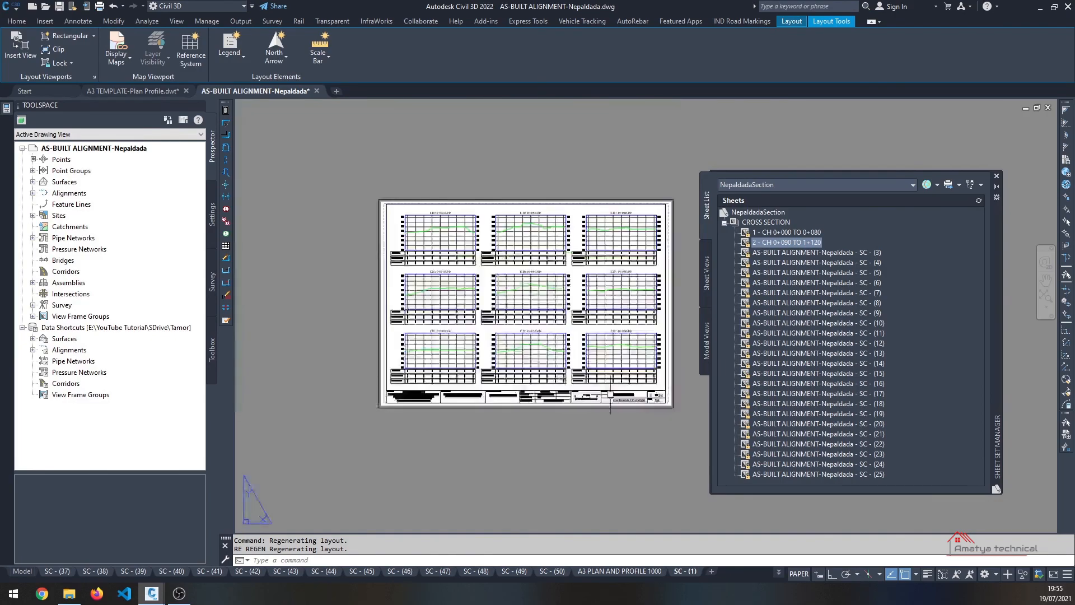
pyautogui.scroll(6, 588, 392)
pyautogui.scroll(-5, 528, 220)
pyautogui.scroll(5, 405, 236)
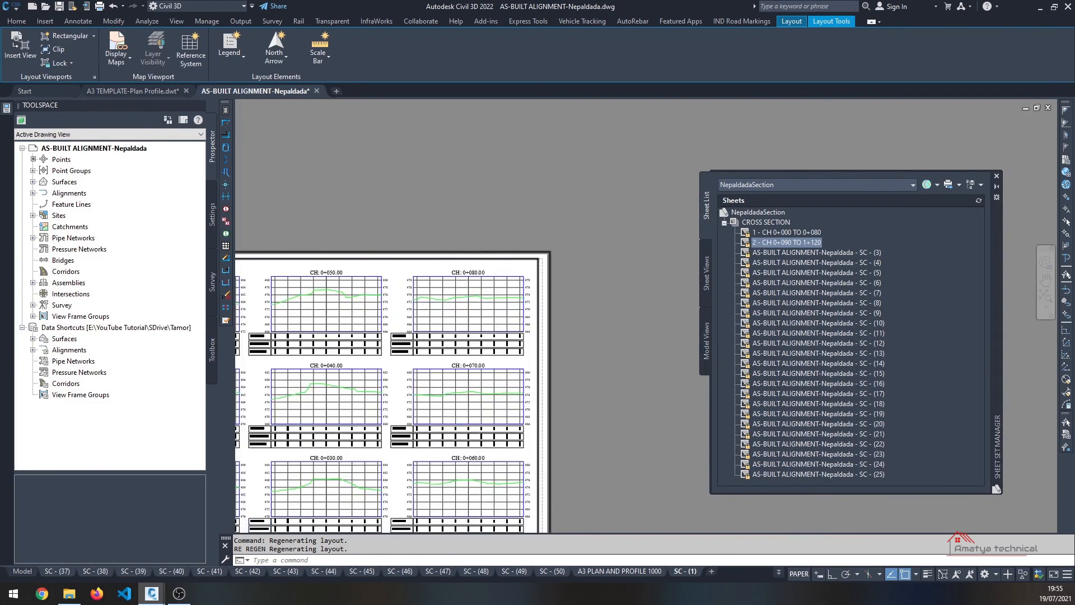
pyautogui.scroll(-6, 502, 371)
pyautogui.scroll(7, 502, 371)
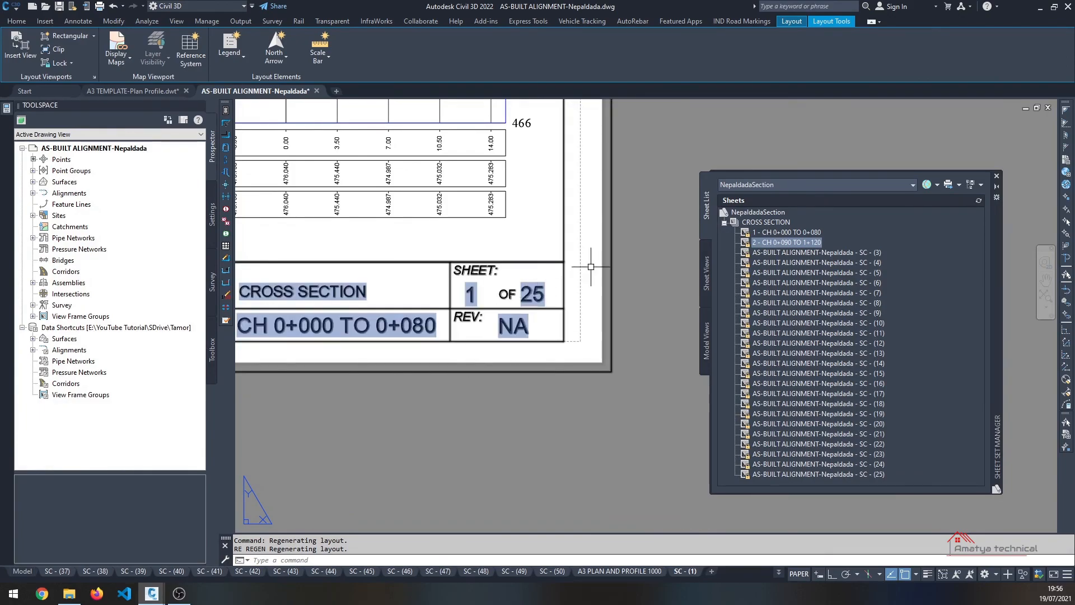
# Step: Set Total Sheet to 26 and Dwg Info to WORKING DRAWINGS in the NepaldadaSection sheet set properties
pyautogui.rightClick(769, 213)
pyautogui.click(822, 363)
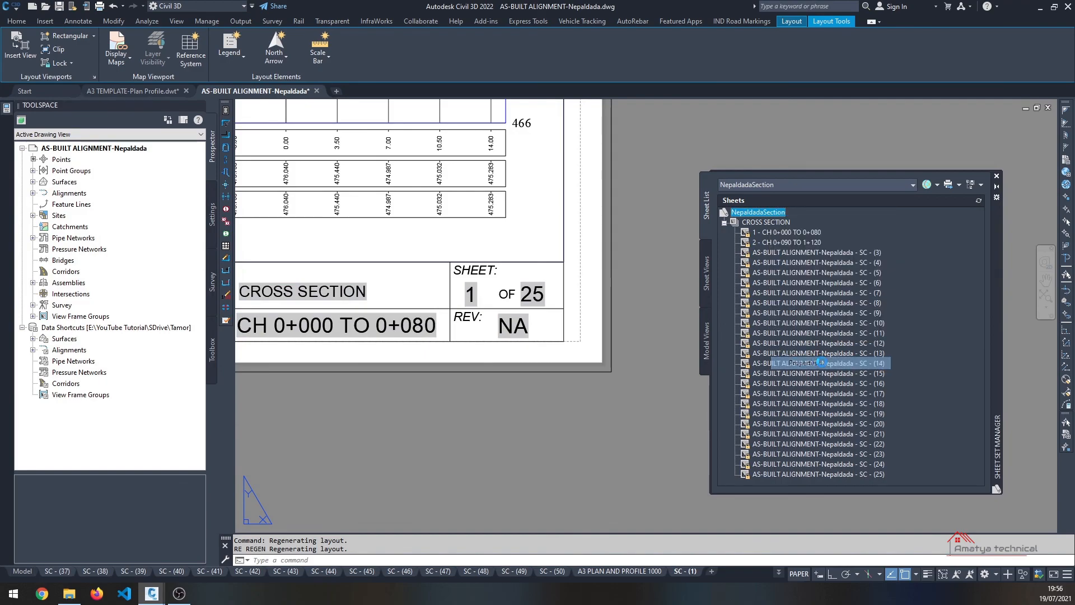
pyautogui.scroll(-1, 411, 384)
pyautogui.click(400, 405)
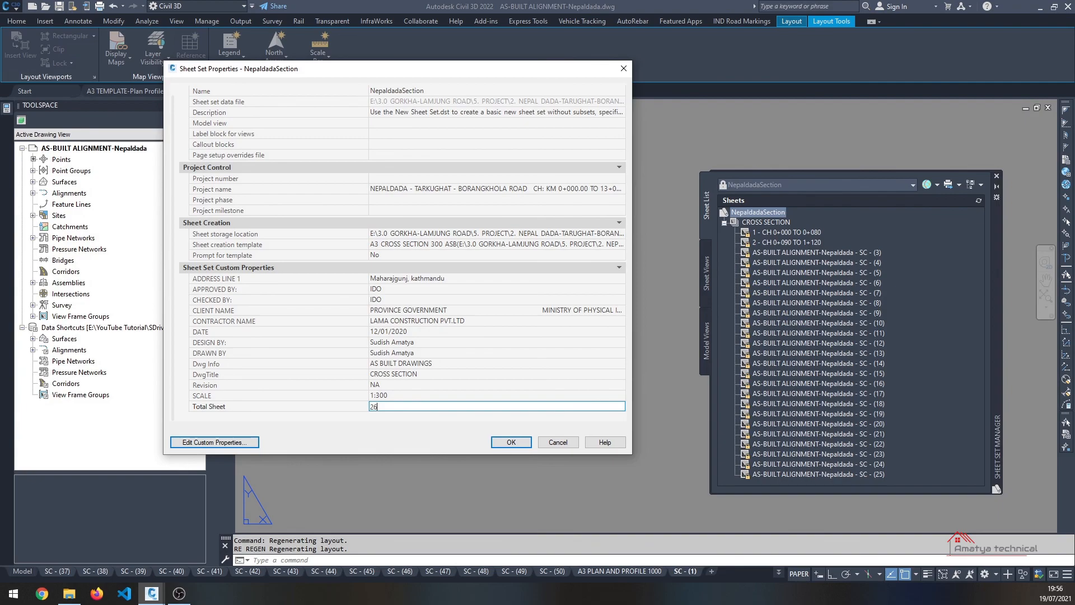
pyautogui.click(447, 365)
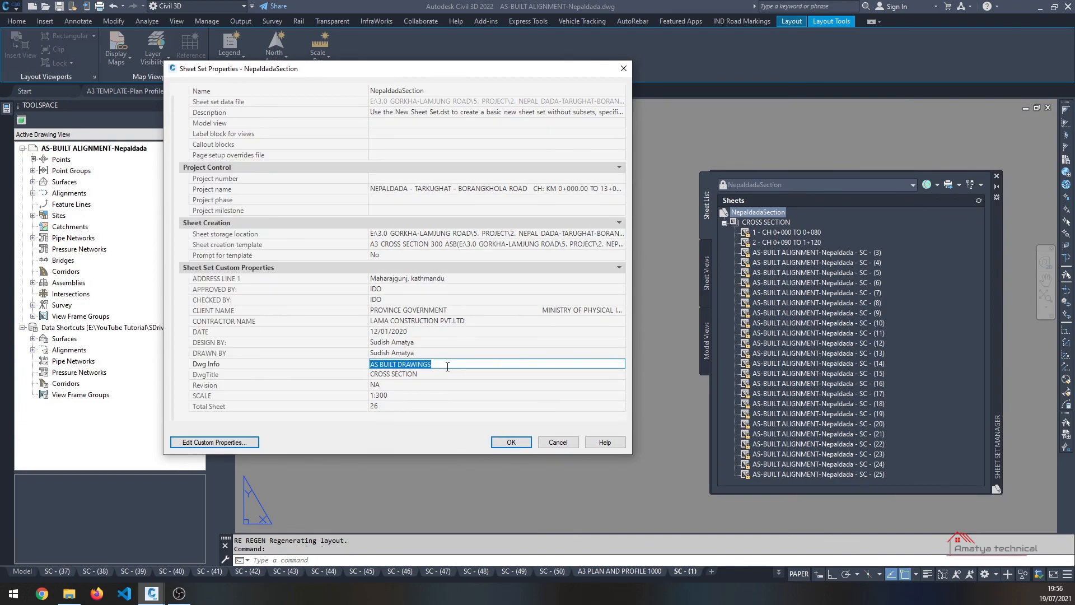
pyautogui.write('w')
pyautogui.click(511, 441)
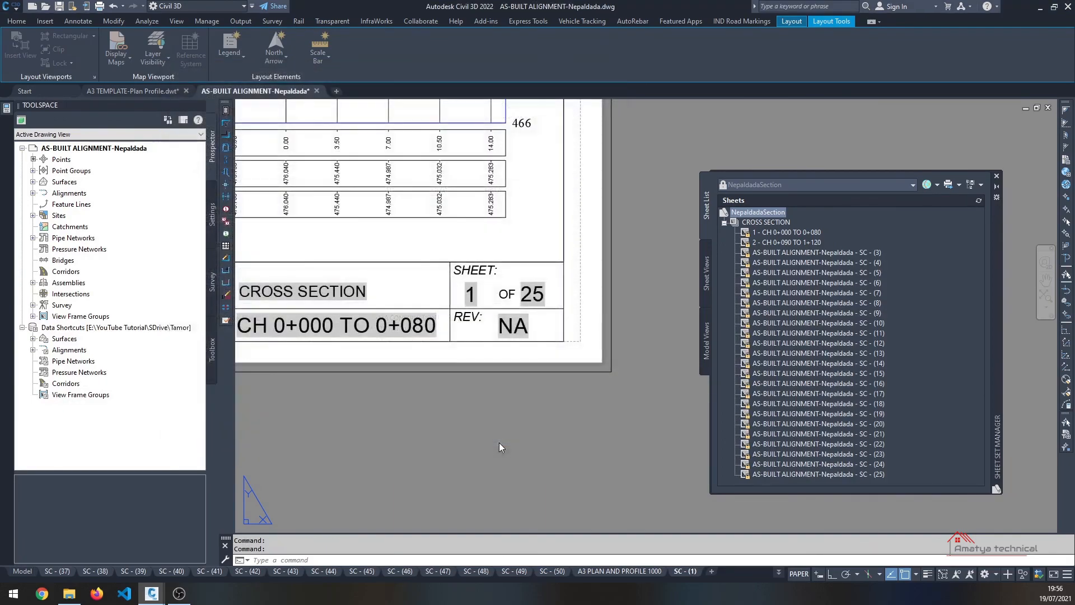
# Step: Regenerate the SC - (1) layout and examine the drawing info and total sheet fields in its title block
pyautogui.scroll(-2, 509, 361)
pyautogui.press('Escape')
pyautogui.write('RE')
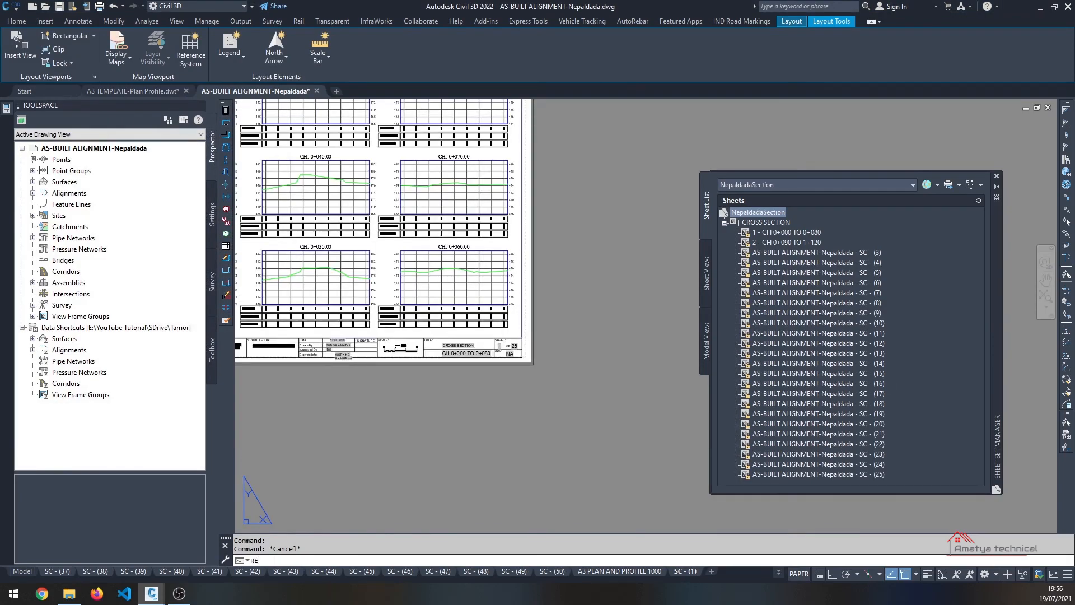
pyautogui.press('Return')
pyautogui.scroll(3, 346, 350)
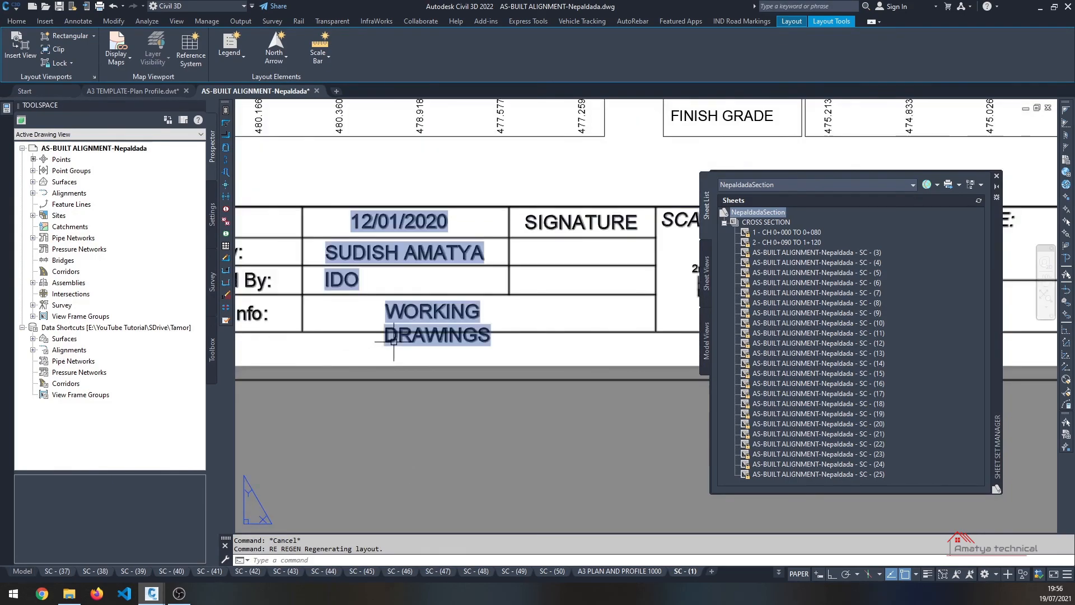
pyautogui.scroll(-1, 393, 341)
pyautogui.scroll(-2, 450, 351)
pyautogui.moveTo(503, 349); pyautogui.dragTo(387, 355, button='middle')
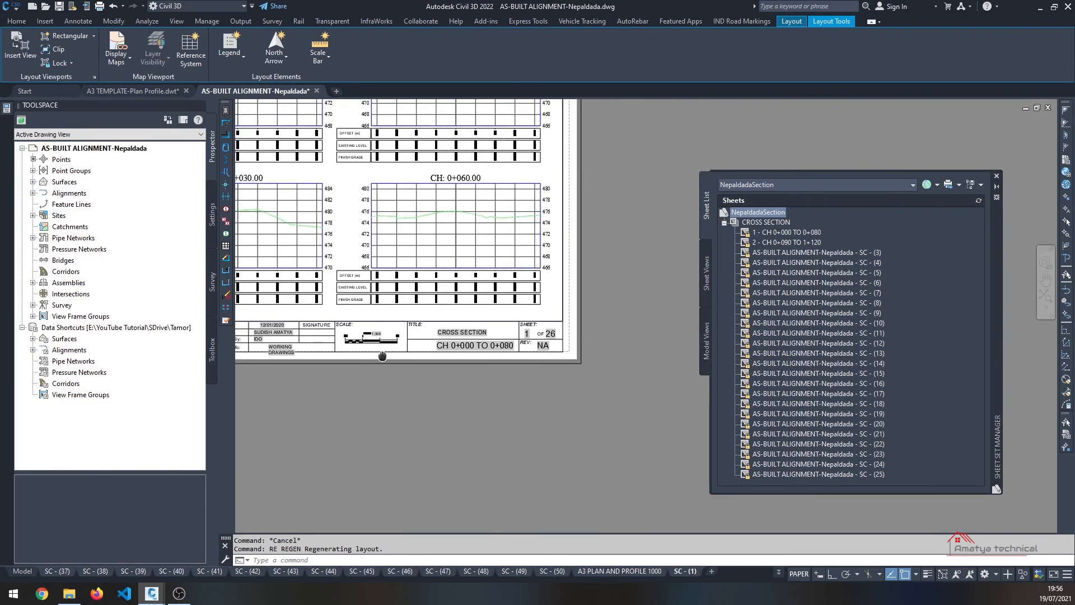
pyautogui.scroll(3, 546, 332)
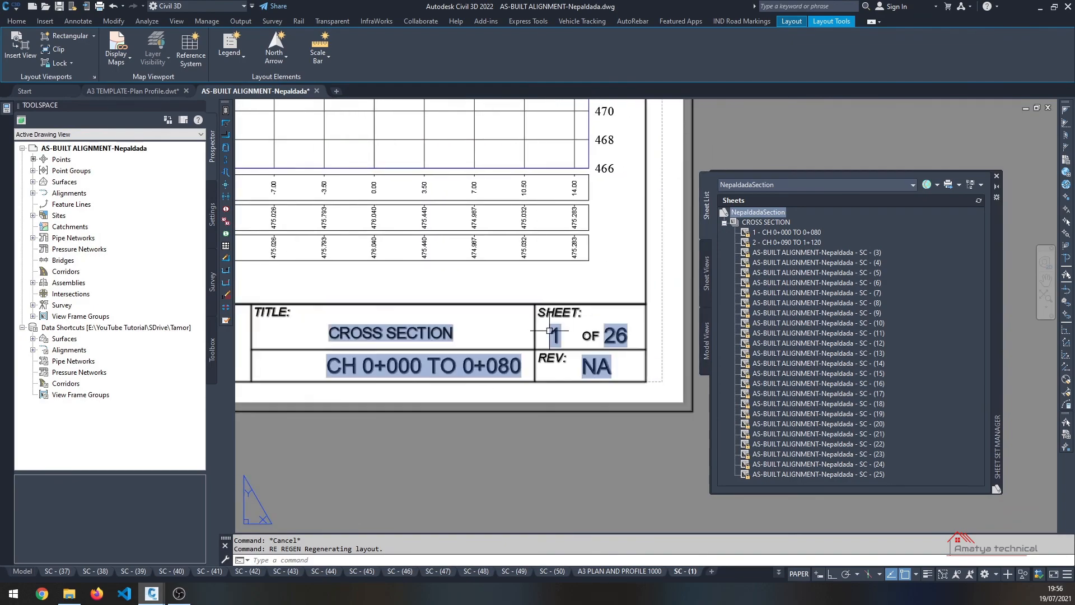
pyautogui.scroll(-3, 512, 347)
pyautogui.scroll(5, 648, 329)
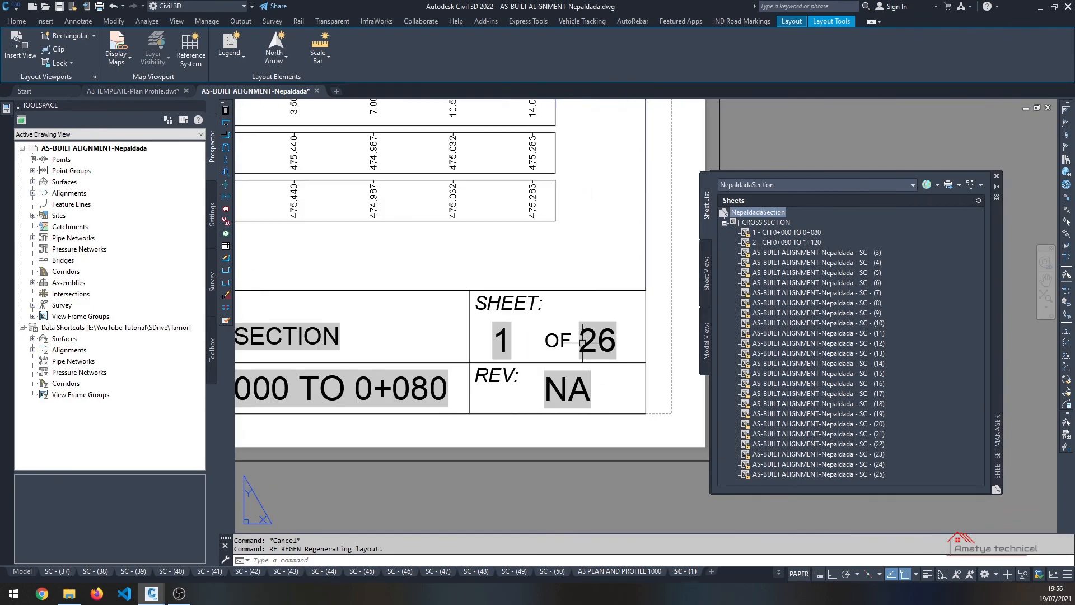
# Step: Set Total Sheet to 25 and Dwg Info to AS BUILT DRAWING in the NepaldadaSection sheet set properties
pyautogui.rightClick(766, 217)
pyautogui.click(784, 364)
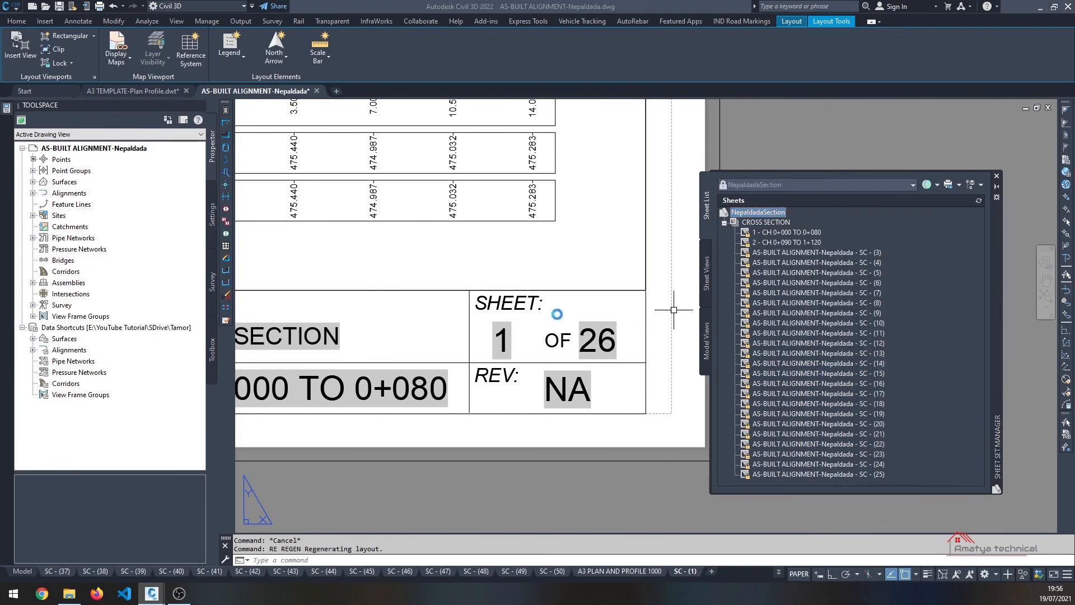
pyautogui.click(394, 417)
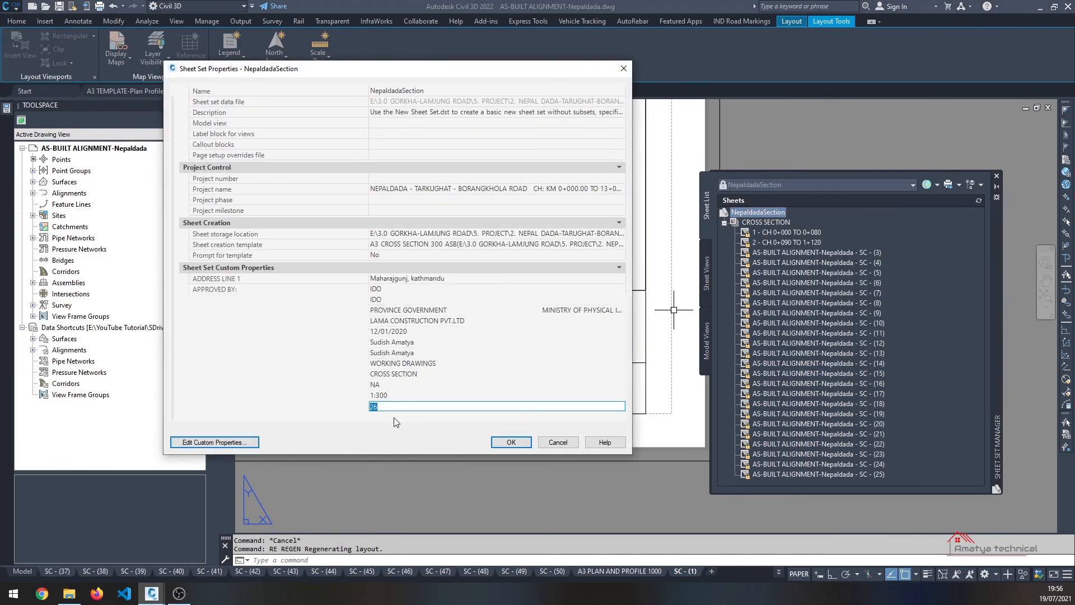
pyautogui.press('BackSpace')
pyautogui.write('5')
pyautogui.click(459, 364)
pyautogui.write('AS BUILT DRAWIN')
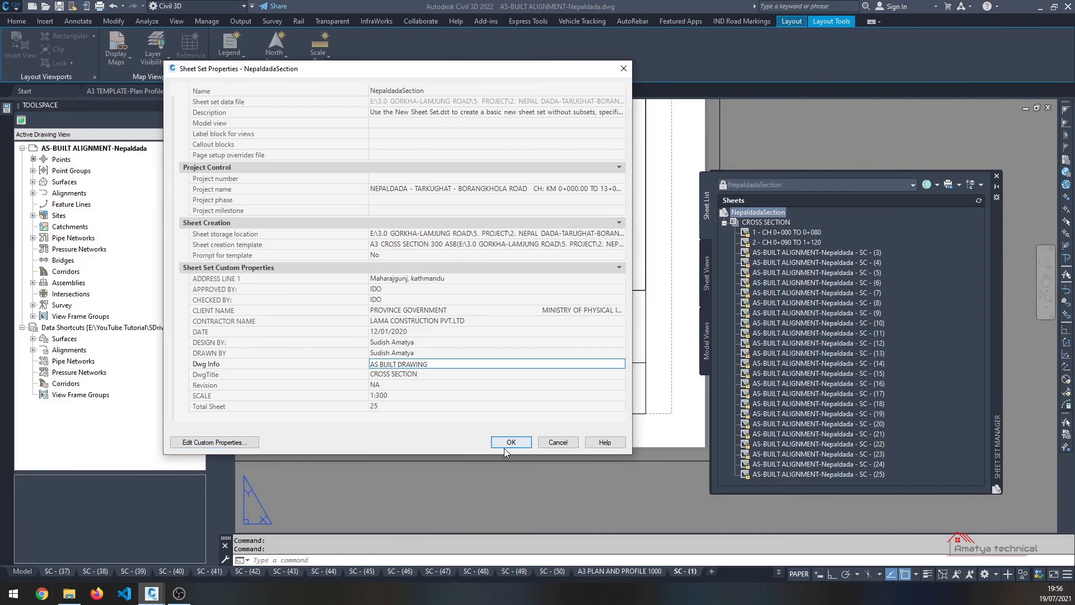
pyautogui.click(504, 443)
# Step: Regenerate the SC - (1) layout to refresh the title block fields
pyautogui.write('RE')
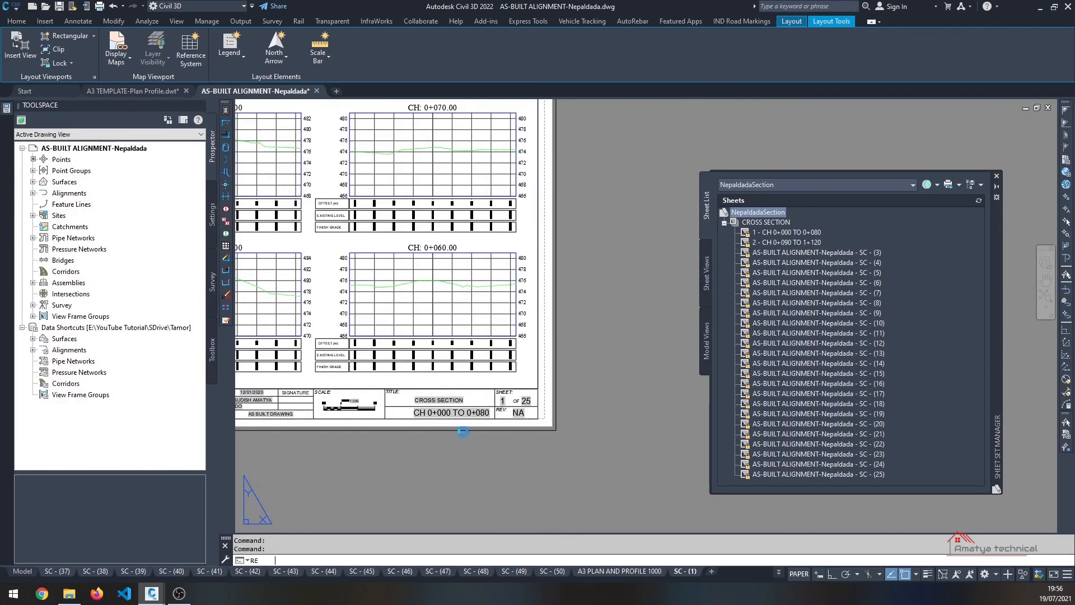
pyautogui.press('Return')
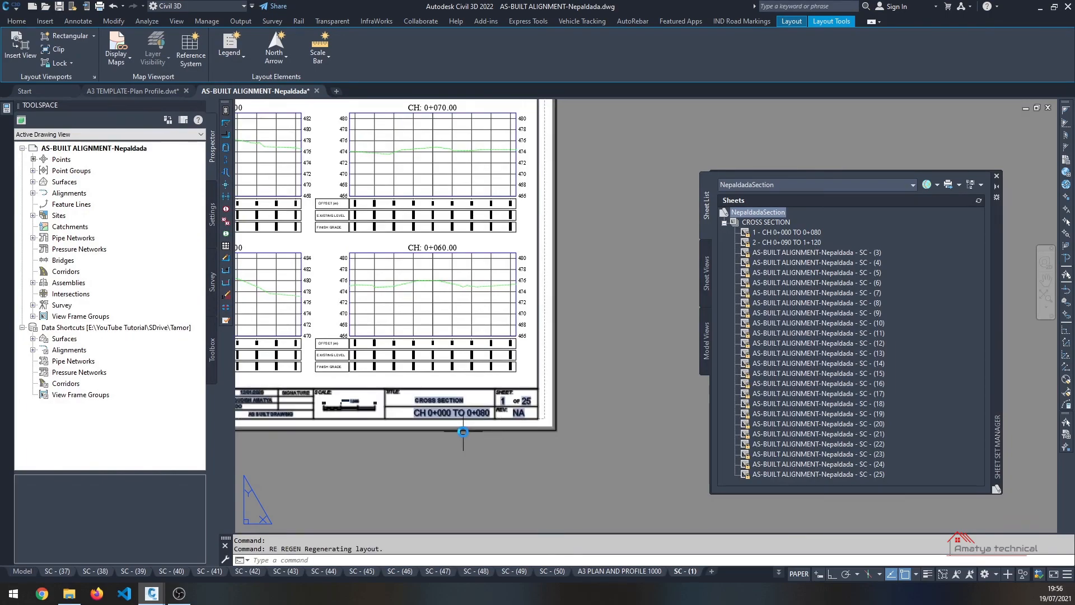
pyautogui.scroll(-3, 618, 491)
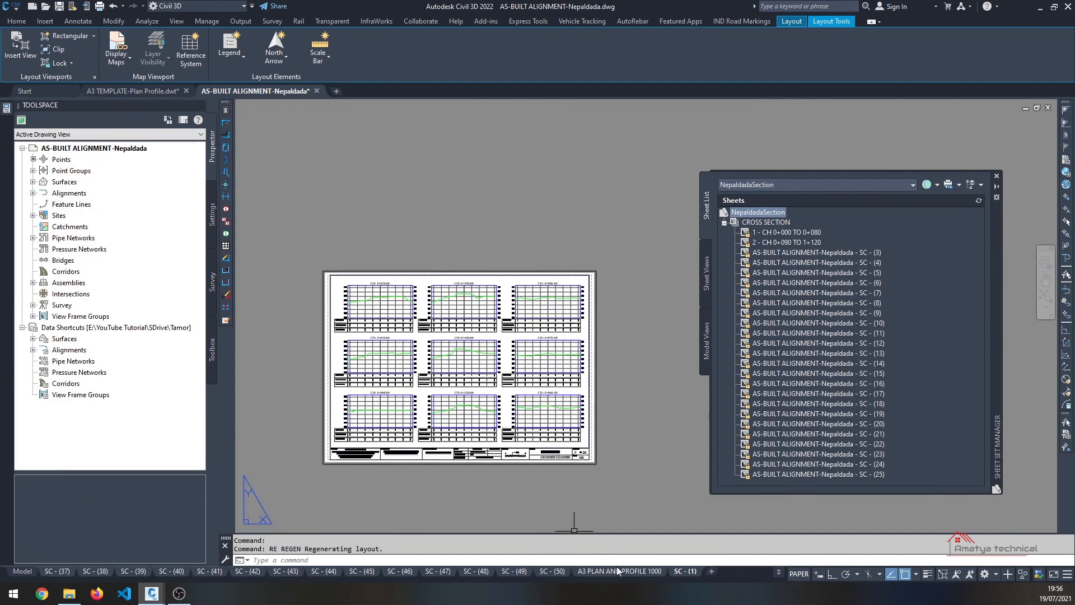
# Step: Open the SC - (3) sheet from the sheet set and examine the title, sheet number and drawing info in its title block
pyautogui.click(831, 262)
pyautogui.doubleClick(829, 252)
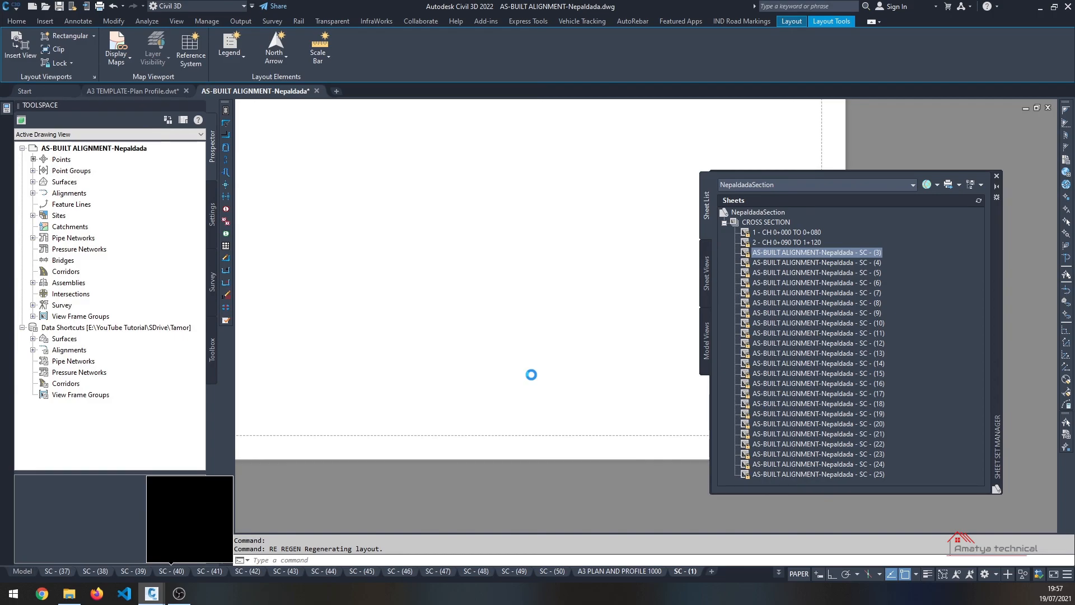
pyautogui.scroll(-4, 475, 376)
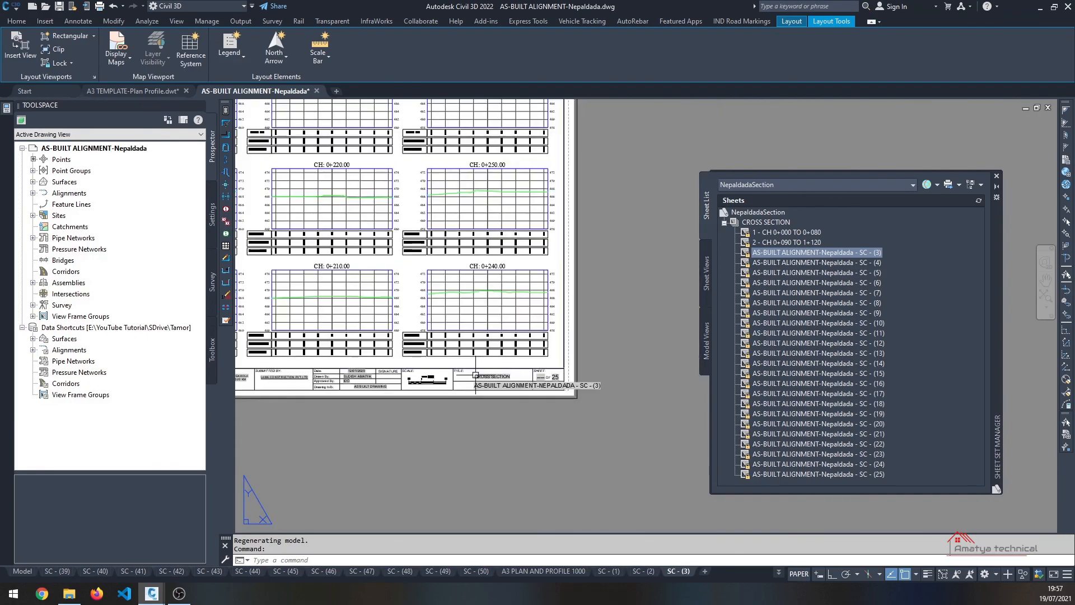
pyautogui.scroll(3, 475, 376)
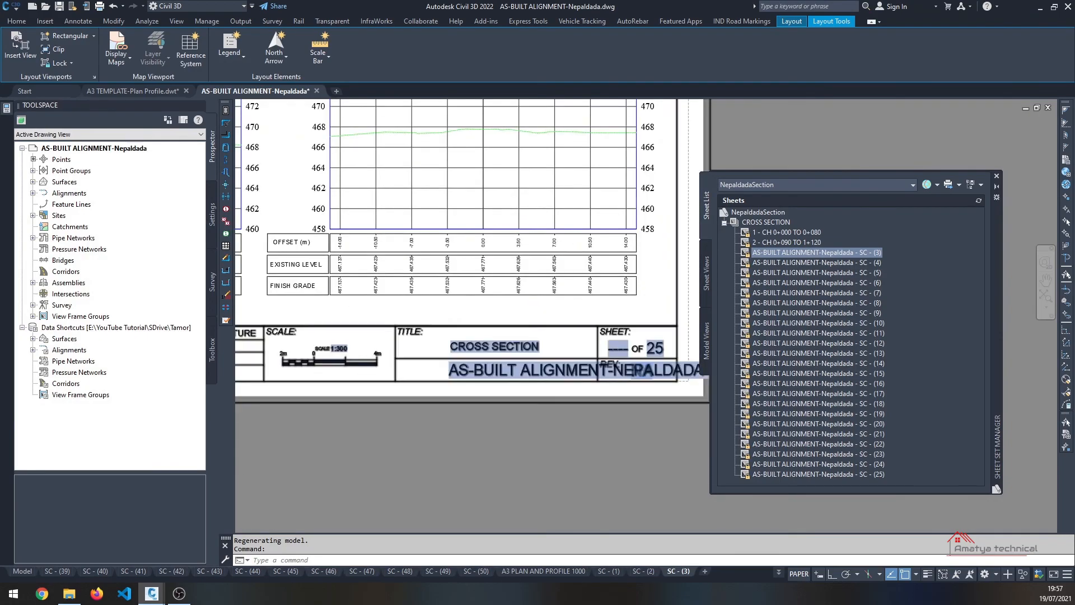
pyautogui.scroll(4, 475, 376)
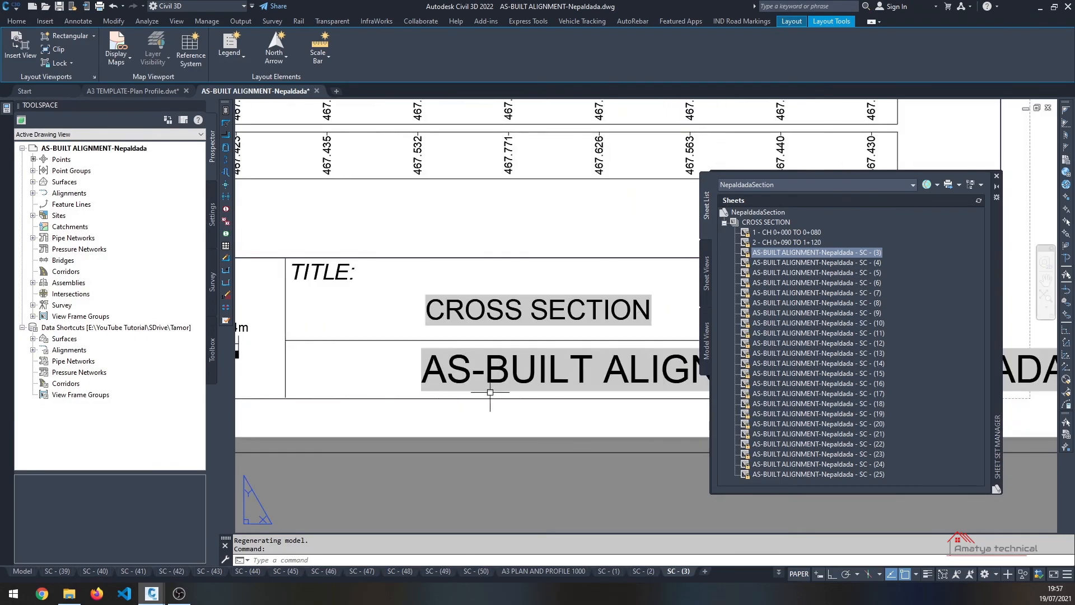
pyautogui.rightClick(782, 254)
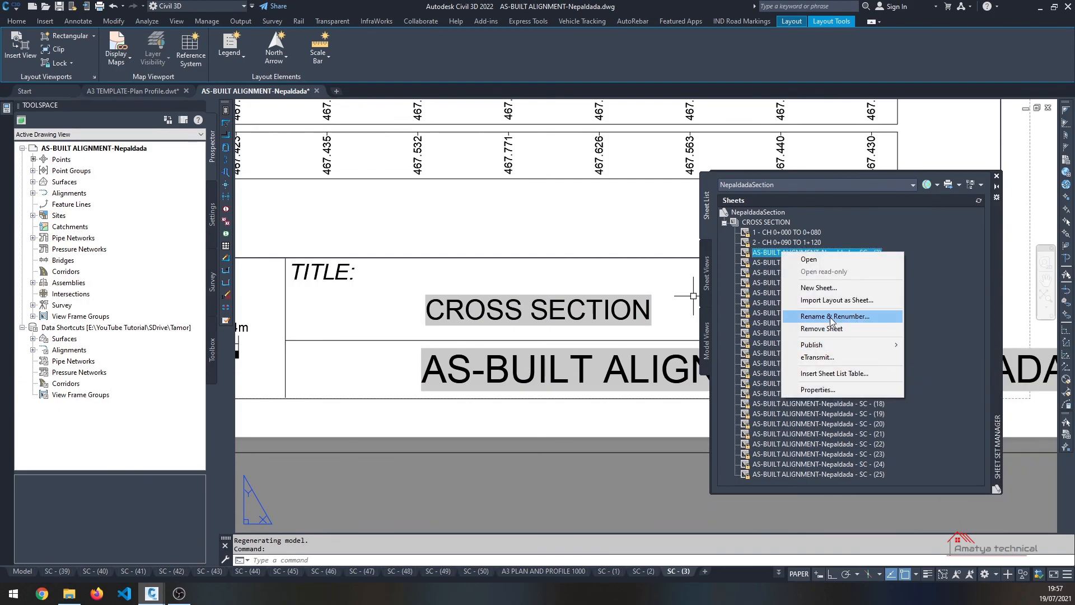
pyautogui.click(385, 324)
pyautogui.scroll(-5, 489, 336)
pyautogui.scroll(1, 330, 334)
pyautogui.scroll(3, 434, 333)
pyautogui.scroll(-3, 434, 334)
pyautogui.scroll(4, 428, 328)
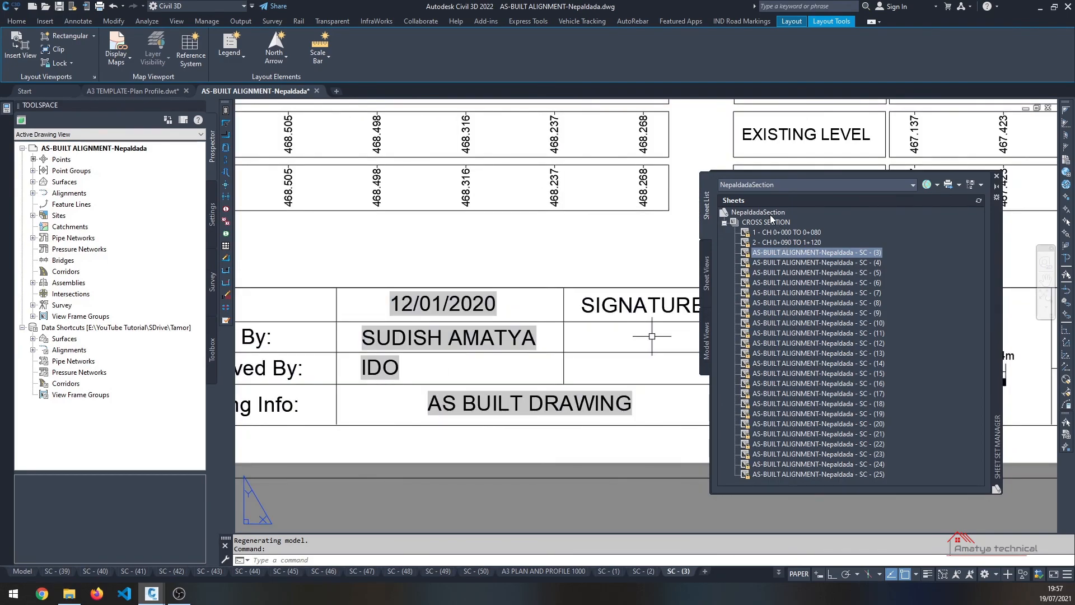
# Step: Look over the full SC - (3) sheet, checking its cross sections and title block arrangement
pyautogui.scroll(-2, 651, 336)
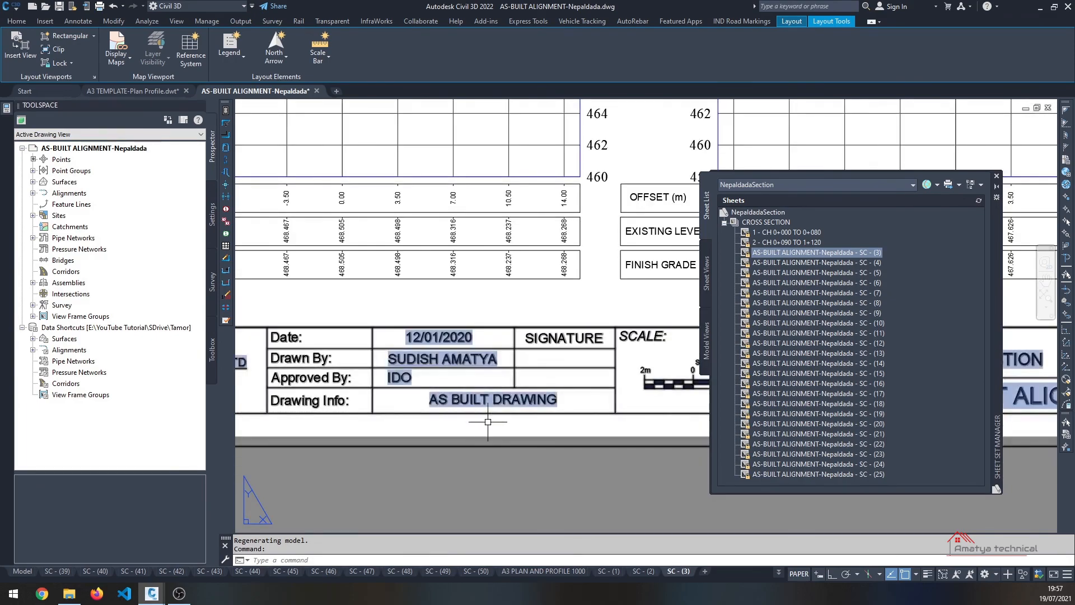
pyautogui.scroll(-2, 550, 420)
pyautogui.scroll(-2, 499, 399)
pyautogui.scroll(2, 508, 396)
pyautogui.press('Escape')
pyautogui.scroll(-3, 509, 397)
pyautogui.scroll(-1, 512, 392)
pyautogui.scroll(1, 520, 384)
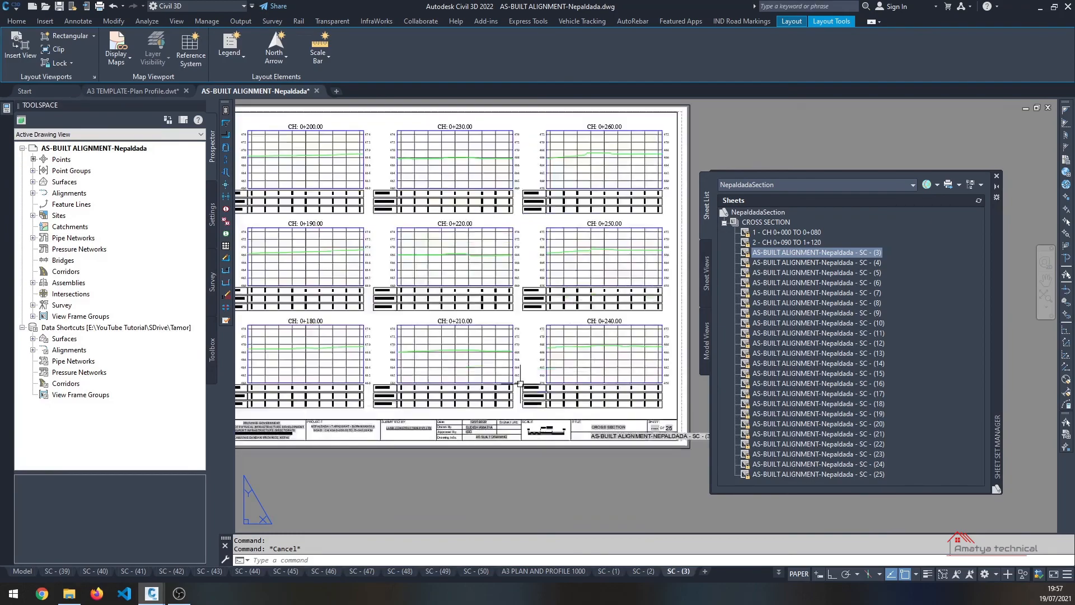
pyautogui.scroll(-3, 520, 384)
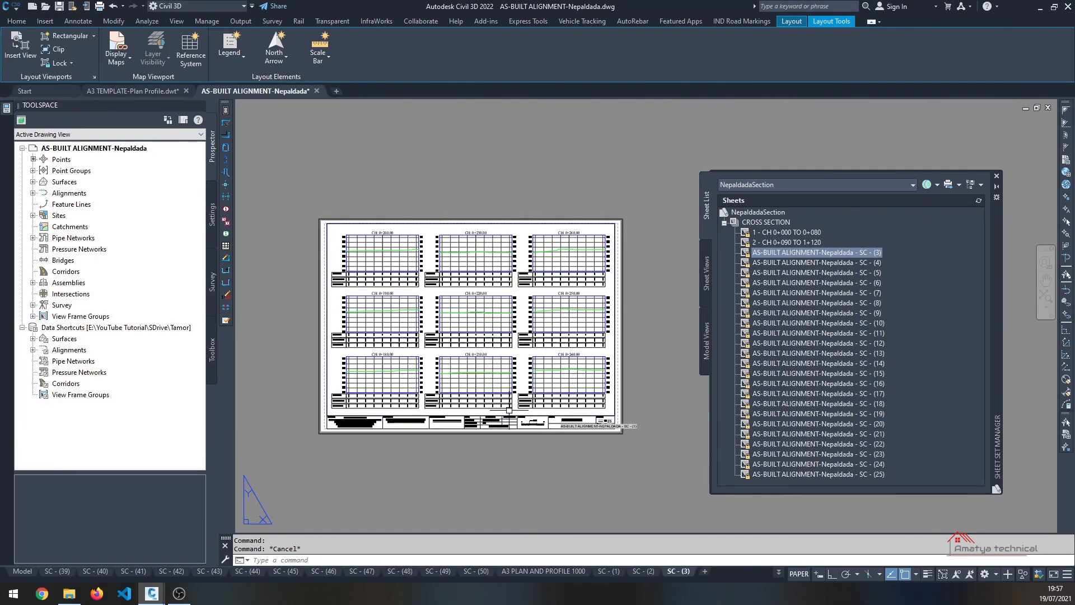
pyautogui.scroll(3, 314, 436)
pyautogui.scroll(-1, 314, 437)
pyautogui.scroll(-1, 359, 415)
# Step: Examine the scale bar, title and sheet number fields in the SC - (3) title block
pyautogui.scroll(4, 371, 402)
pyautogui.moveTo(404, 397); pyautogui.dragTo(235, 391, button='middle')
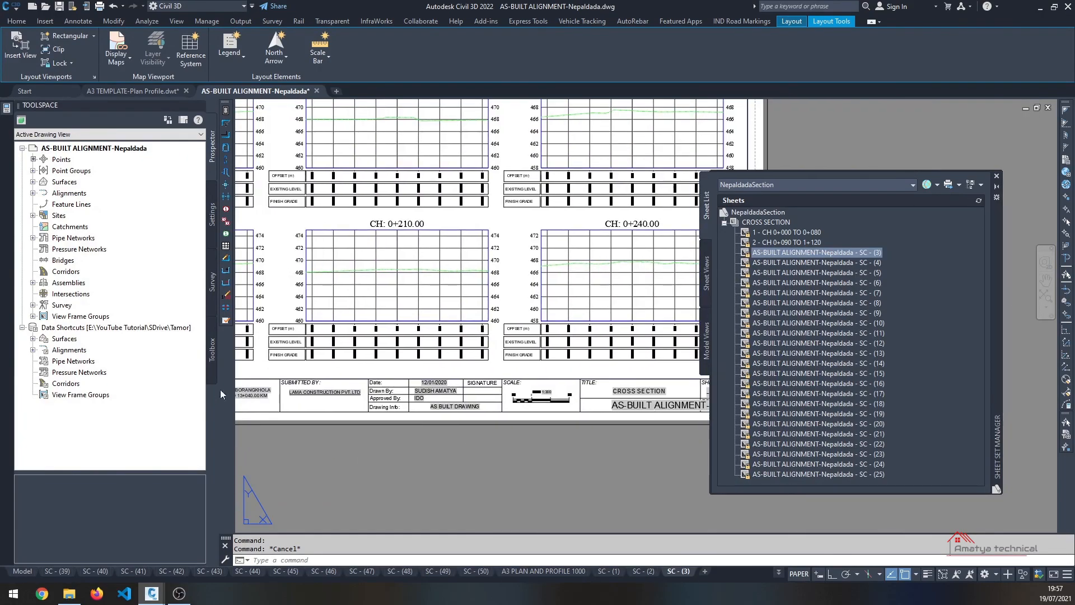
pyautogui.moveTo(455, 407); pyautogui.dragTo(383, 418, button='middle')
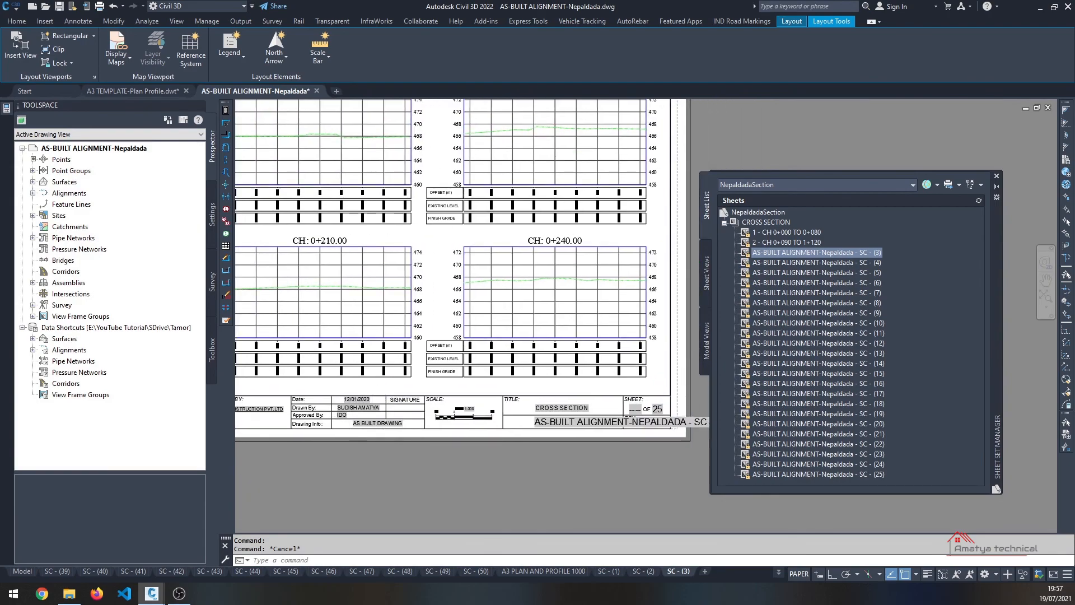
pyautogui.scroll(2, 383, 417)
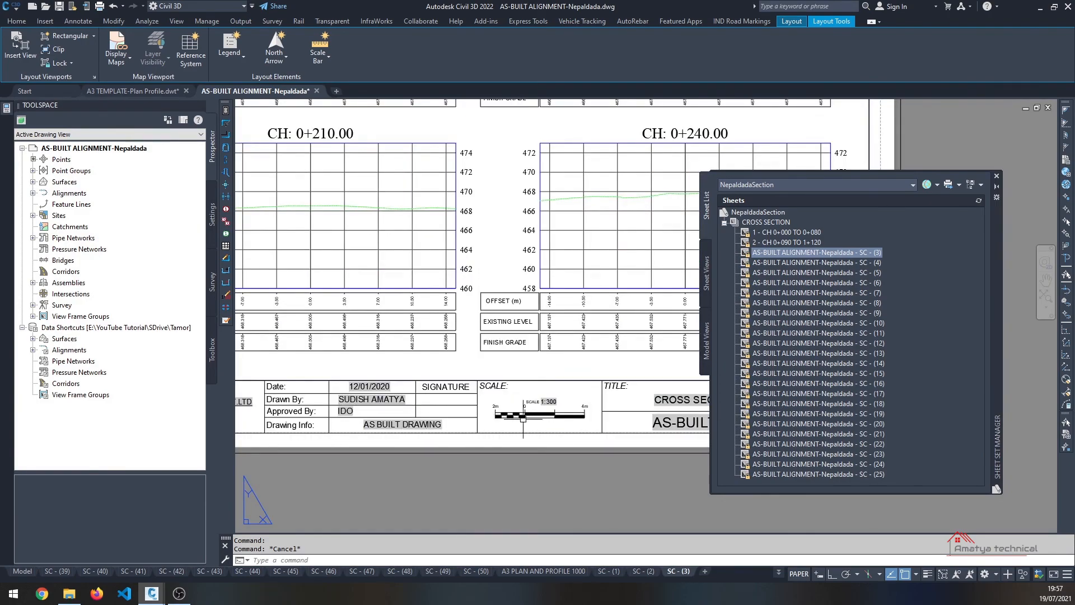
pyautogui.scroll(4, 345, 425)
pyautogui.scroll(-7, 344, 425)
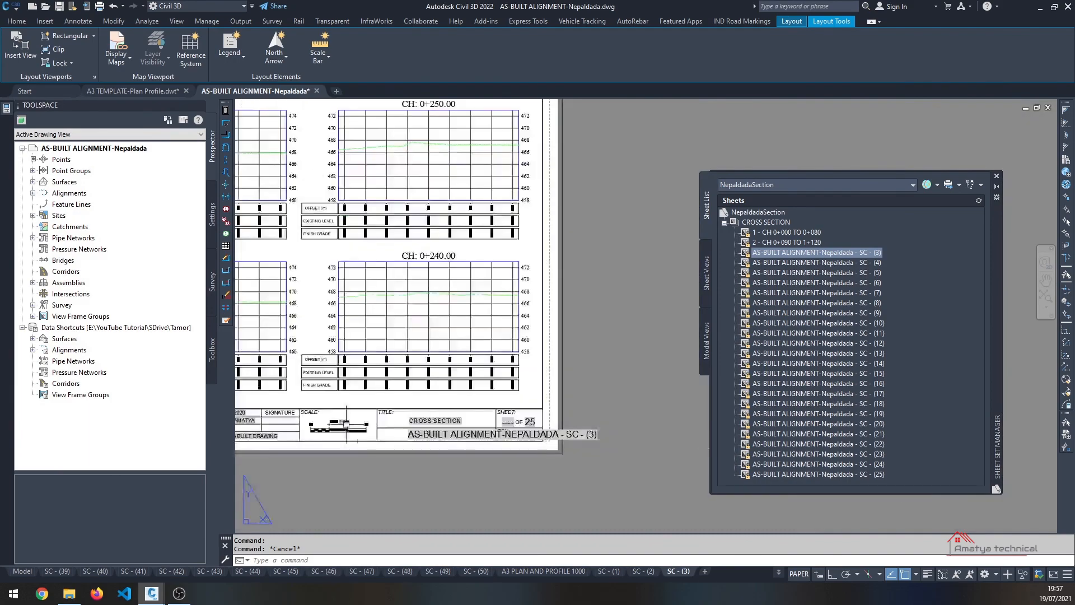
pyautogui.scroll(2, 352, 445)
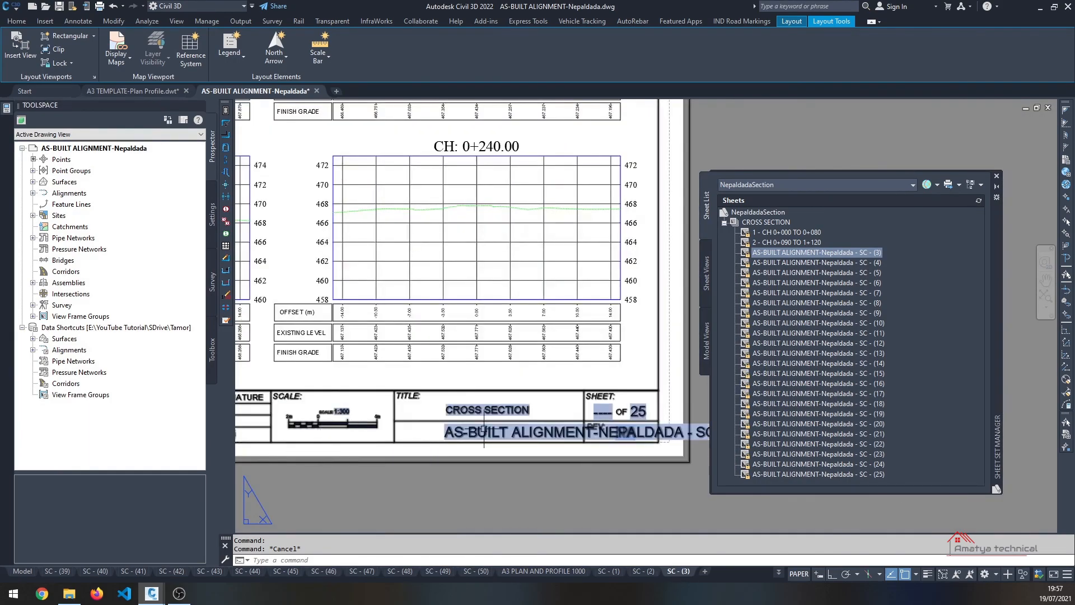
# Step: Review the custom properties in the NepaldadaSection sheet set properties and accept them without edits
pyautogui.click(760, 213)
pyautogui.rightClick(760, 213)
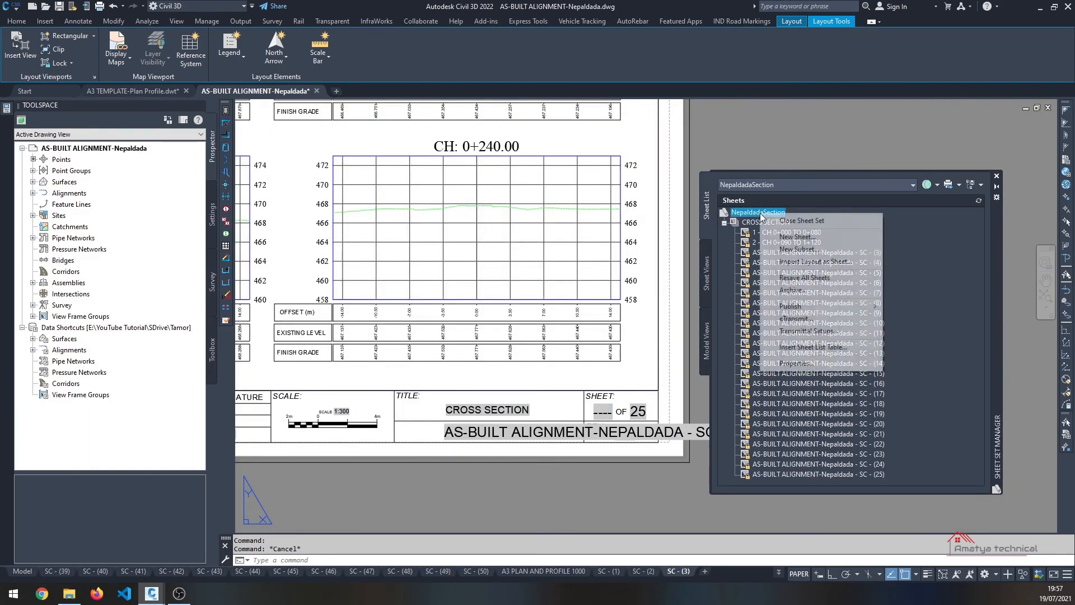
pyautogui.click(795, 363)
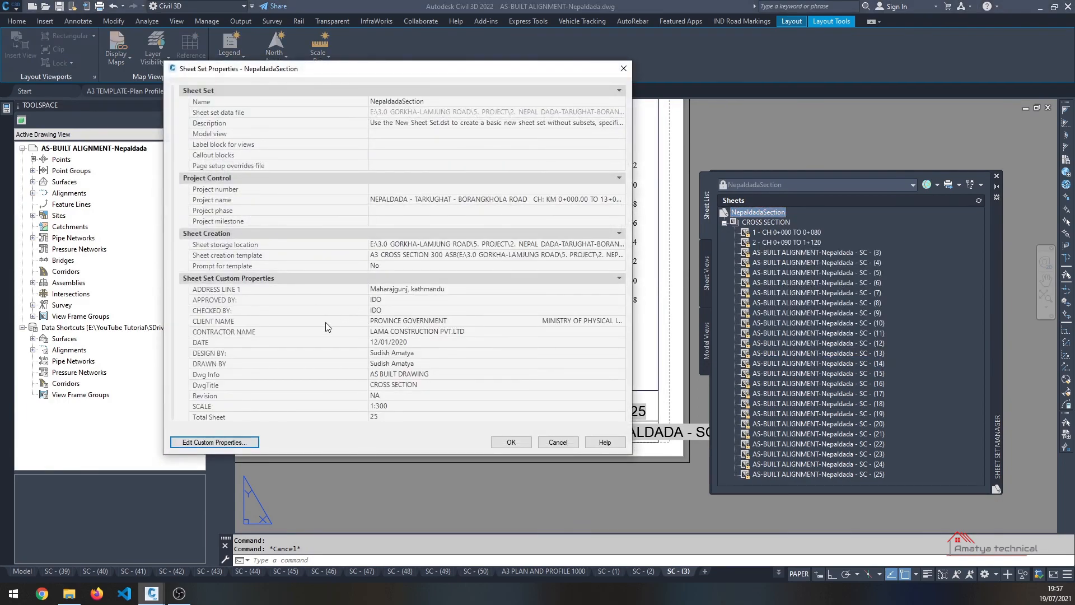
pyautogui.scroll(-1, 351, 319)
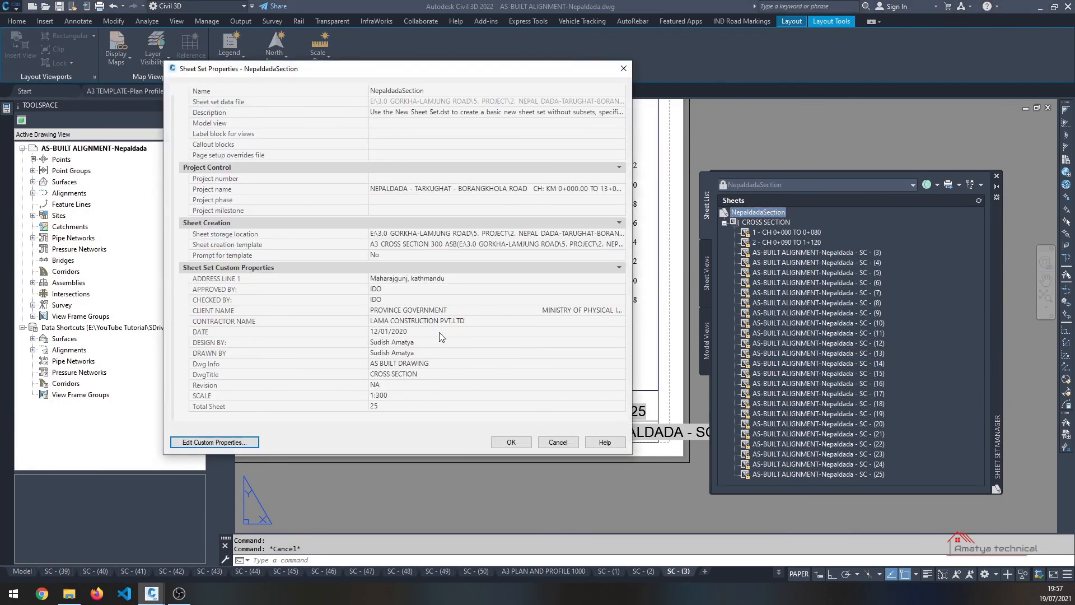
pyautogui.click(511, 443)
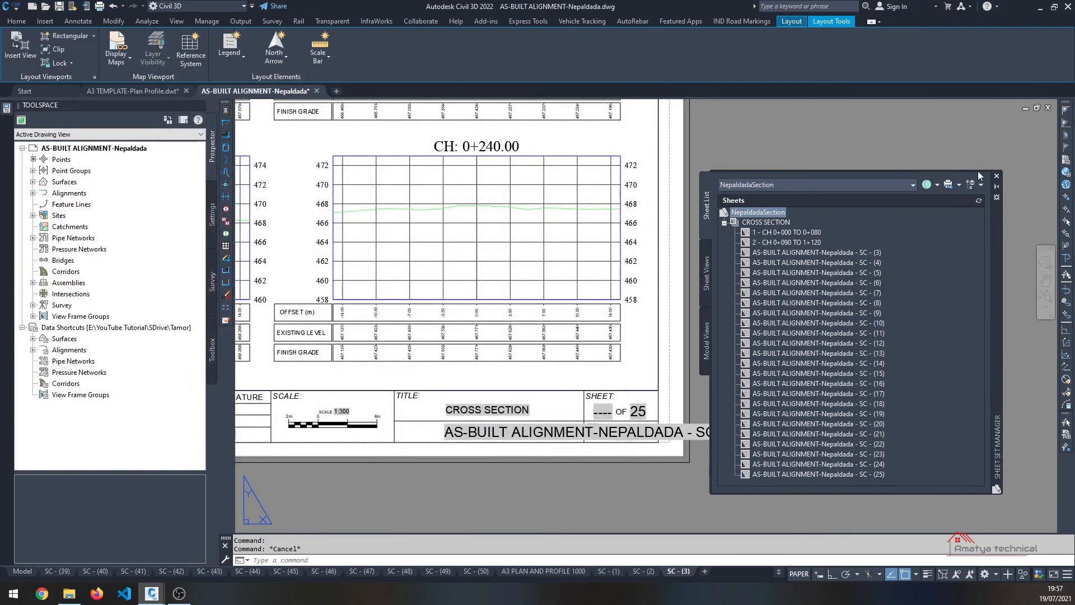
# Step: Close the Sheet Set Manager and return to model space
pyautogui.click(997, 177)
pyautogui.click(22, 570)
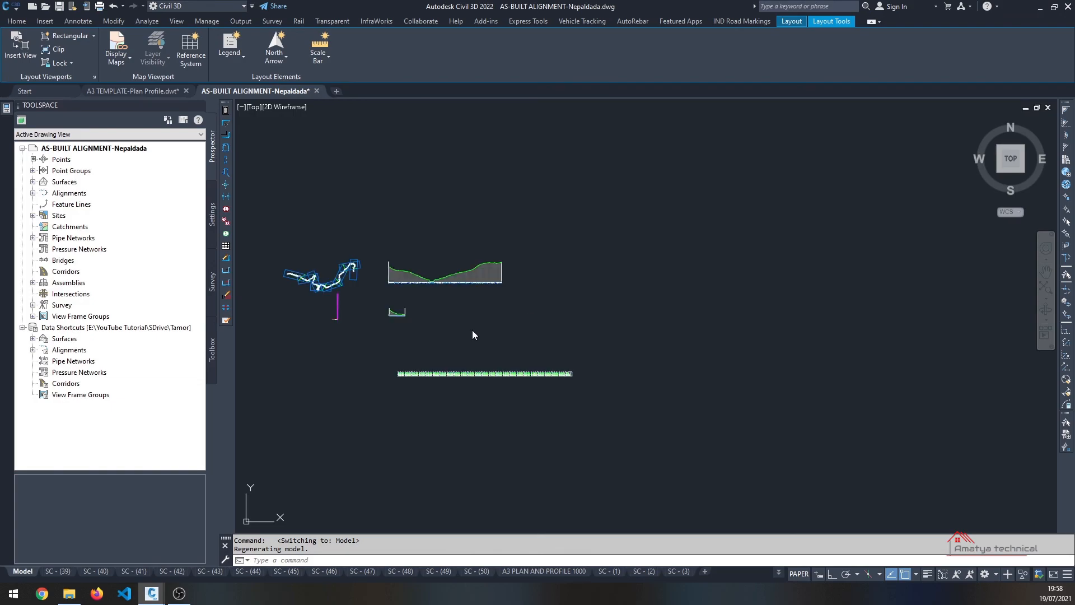
# Step: Expand the Toolbox's Reports Manager to show its report categories
pyautogui.click(215, 355)
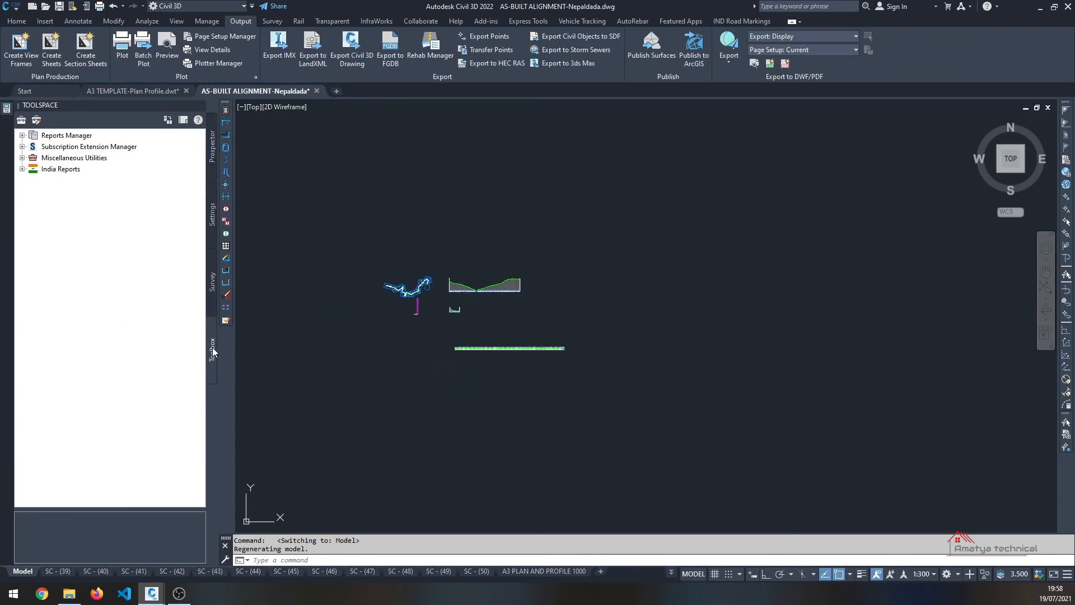
pyautogui.click(22, 135)
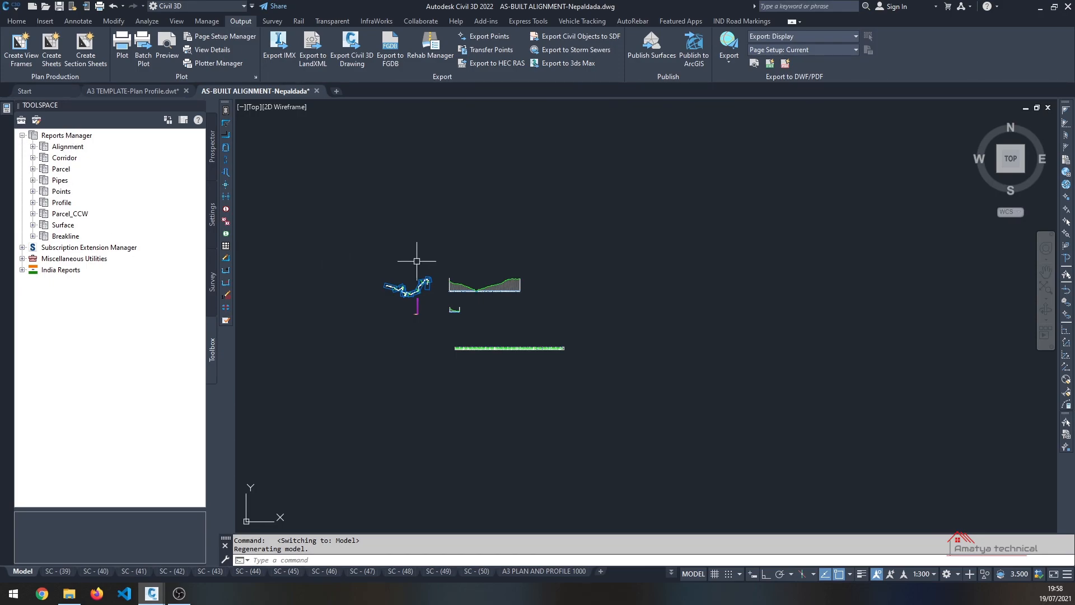
pyautogui.scroll(8, 392, 285)
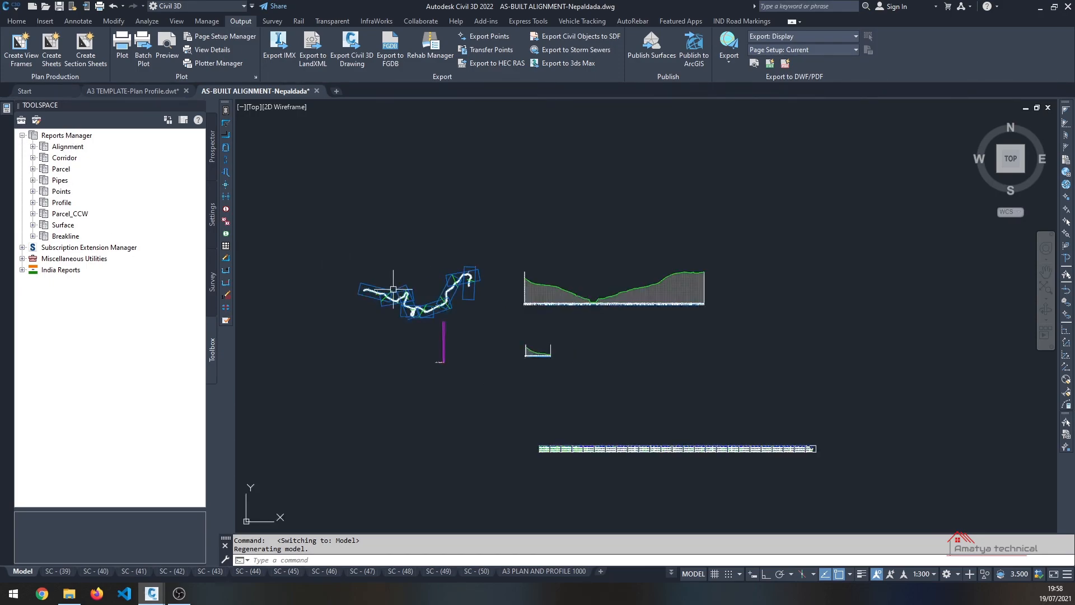
pyautogui.scroll(-6, 378, 291)
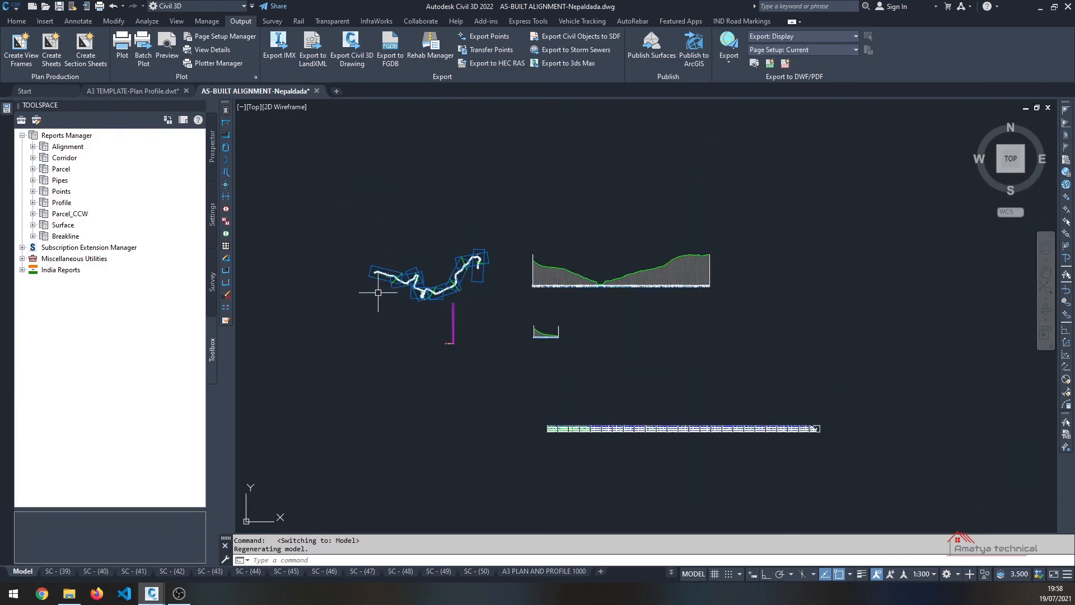